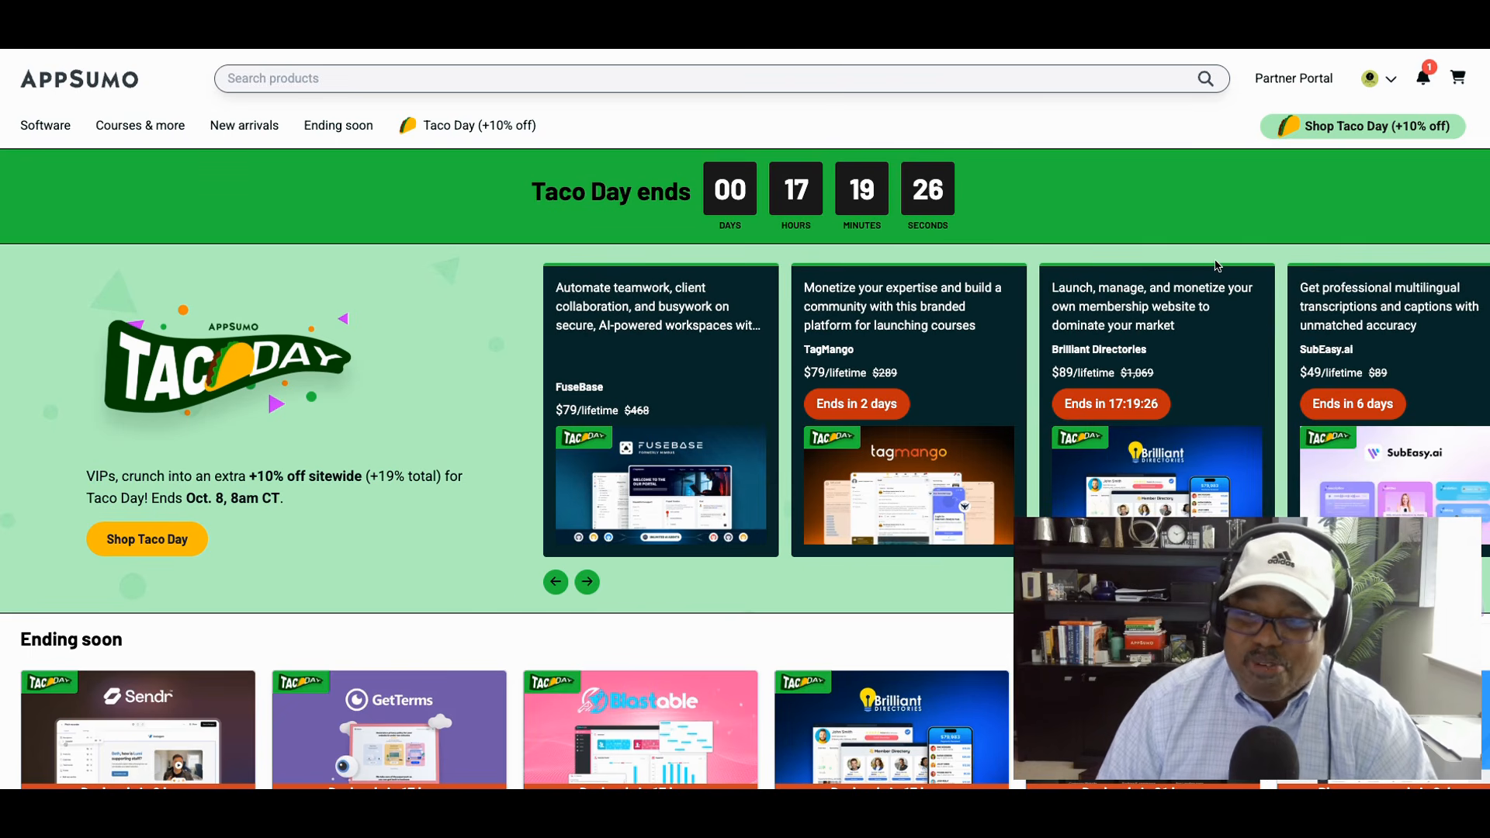
- Switch to the tab with the purchased products list and go to the AppSumo home page from there
scroll(1217, 266, down, 1)
scroll(1217, 266, down, 1)
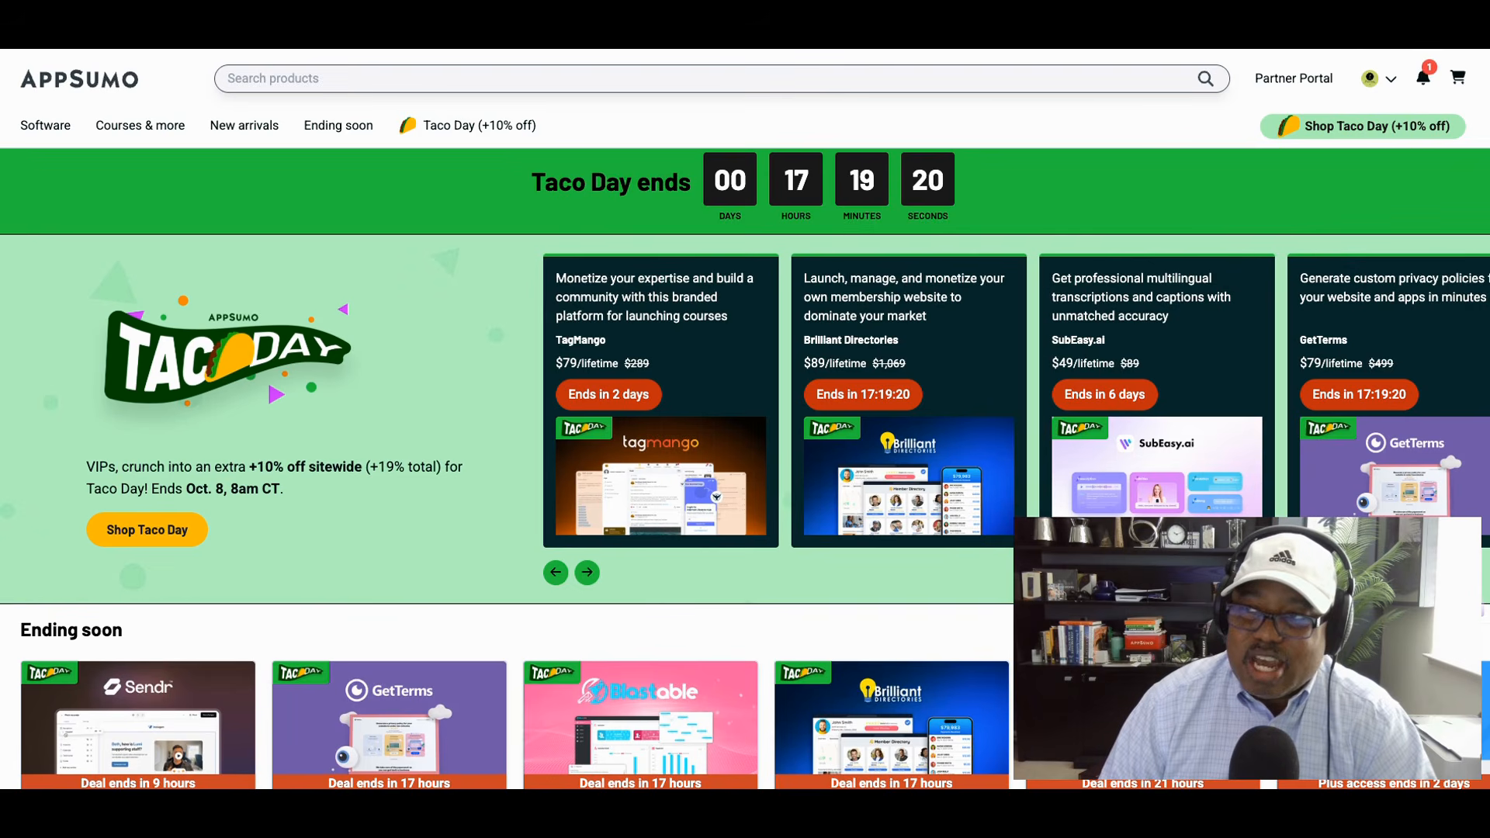
key(ctrl+Tab)
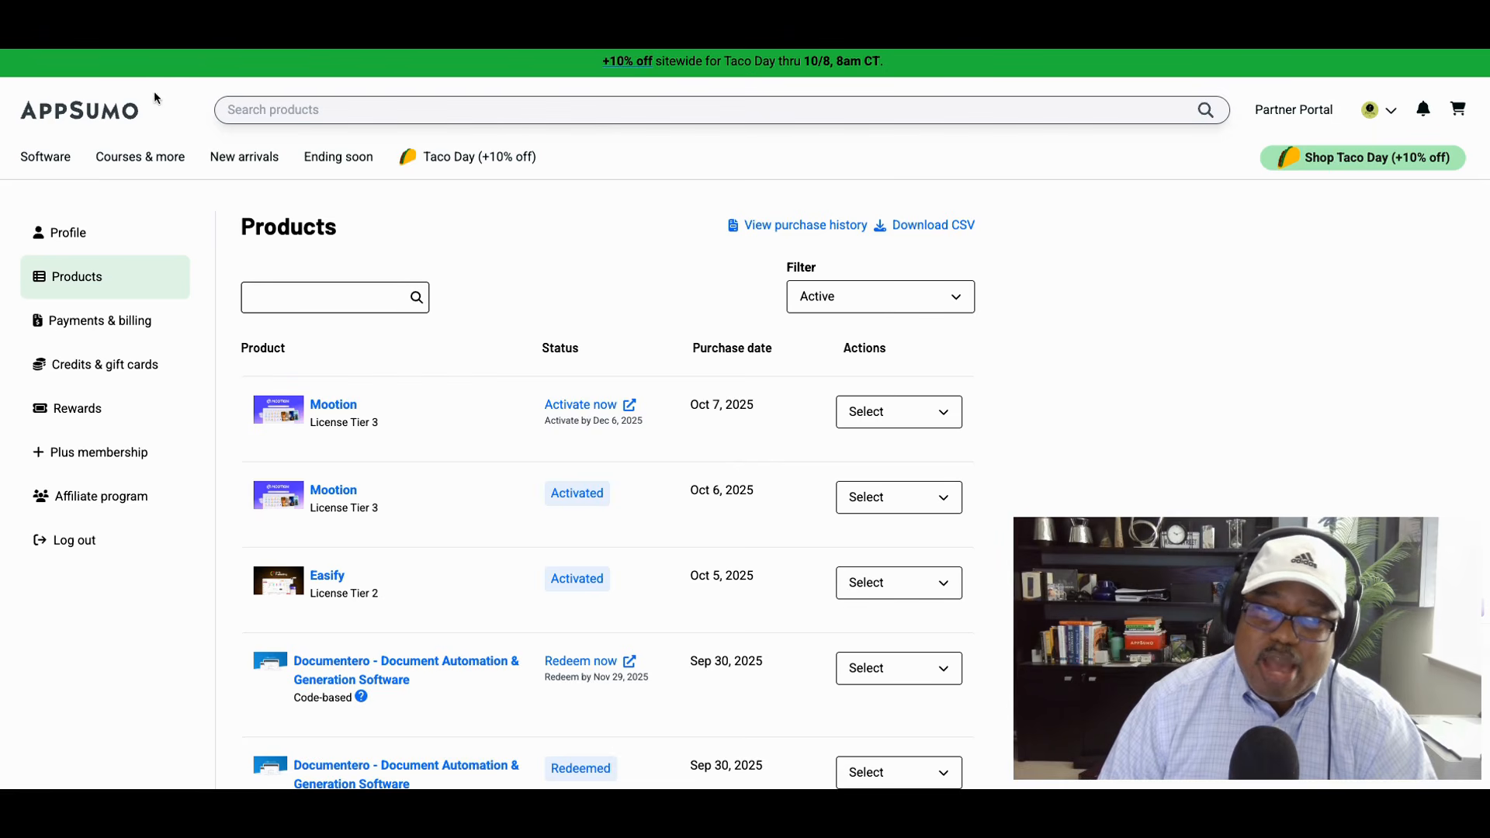
click(116, 109)
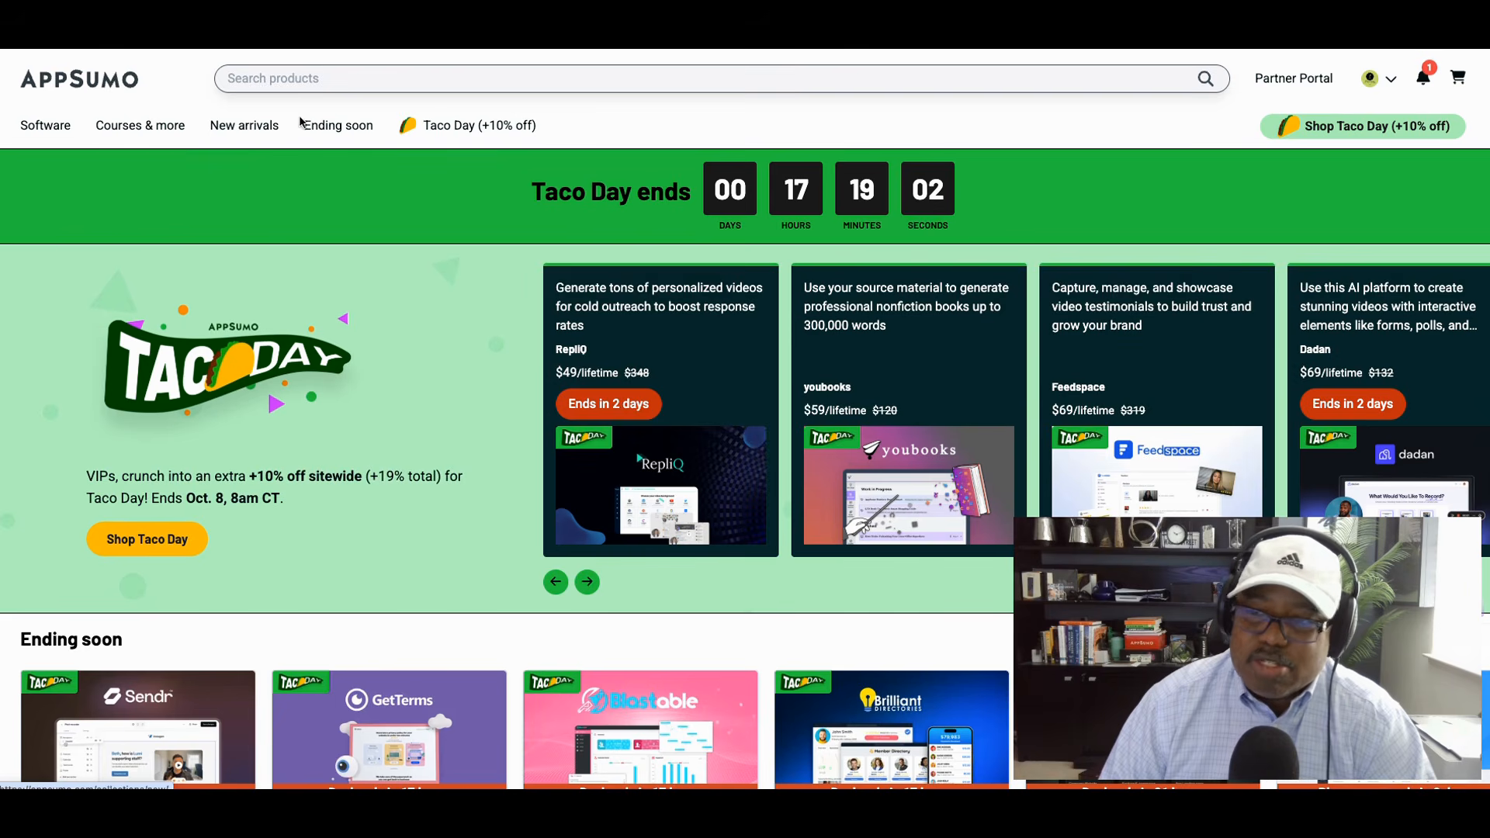
- Examine the Taco Day offers and the Ending soon deals on the home page
scroll(699, 210, down, 3)
scroll(699, 210, up, 1)
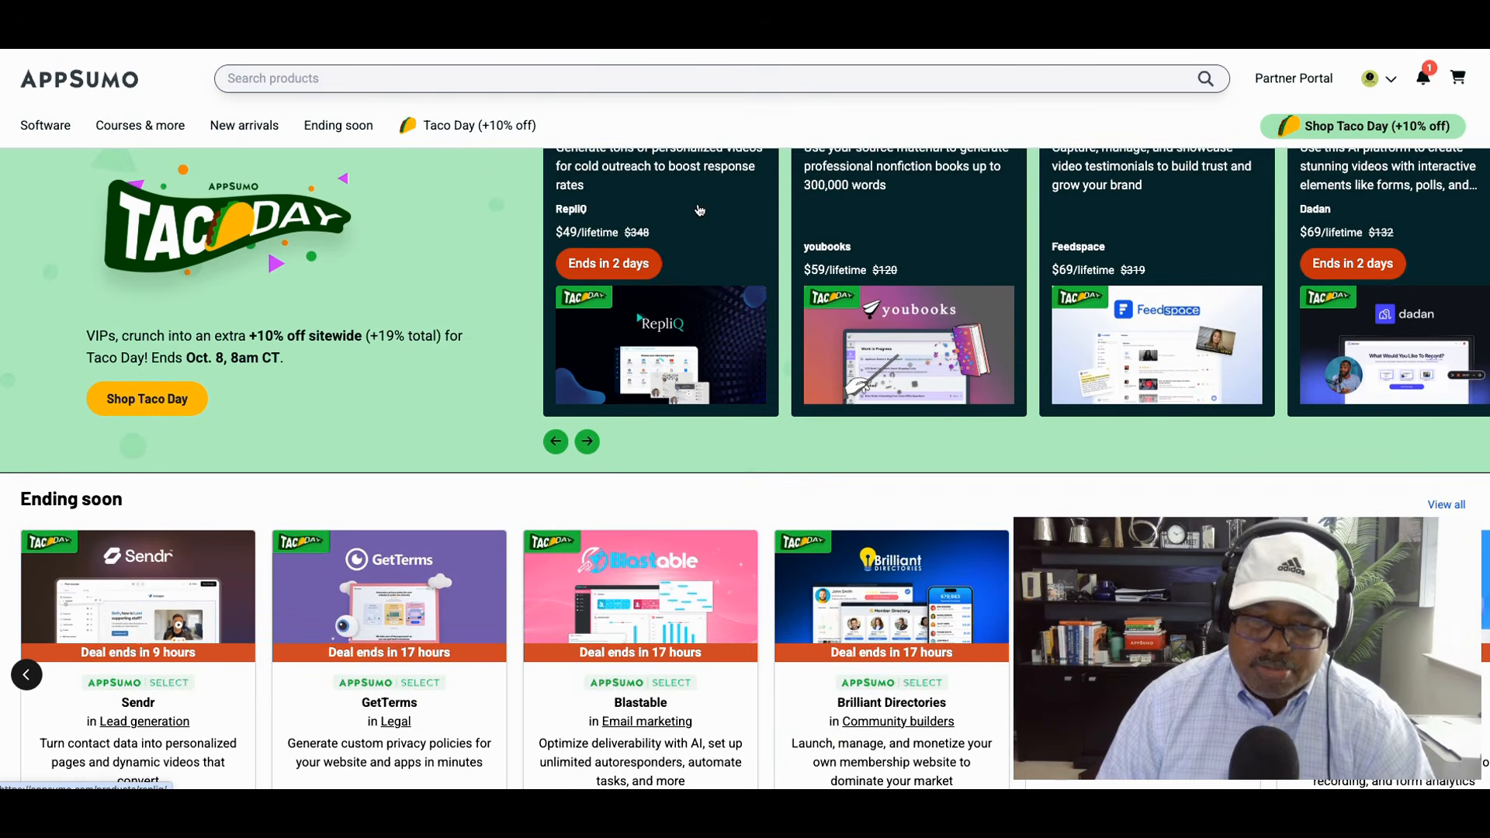
scroll(697, 218, up, 2)
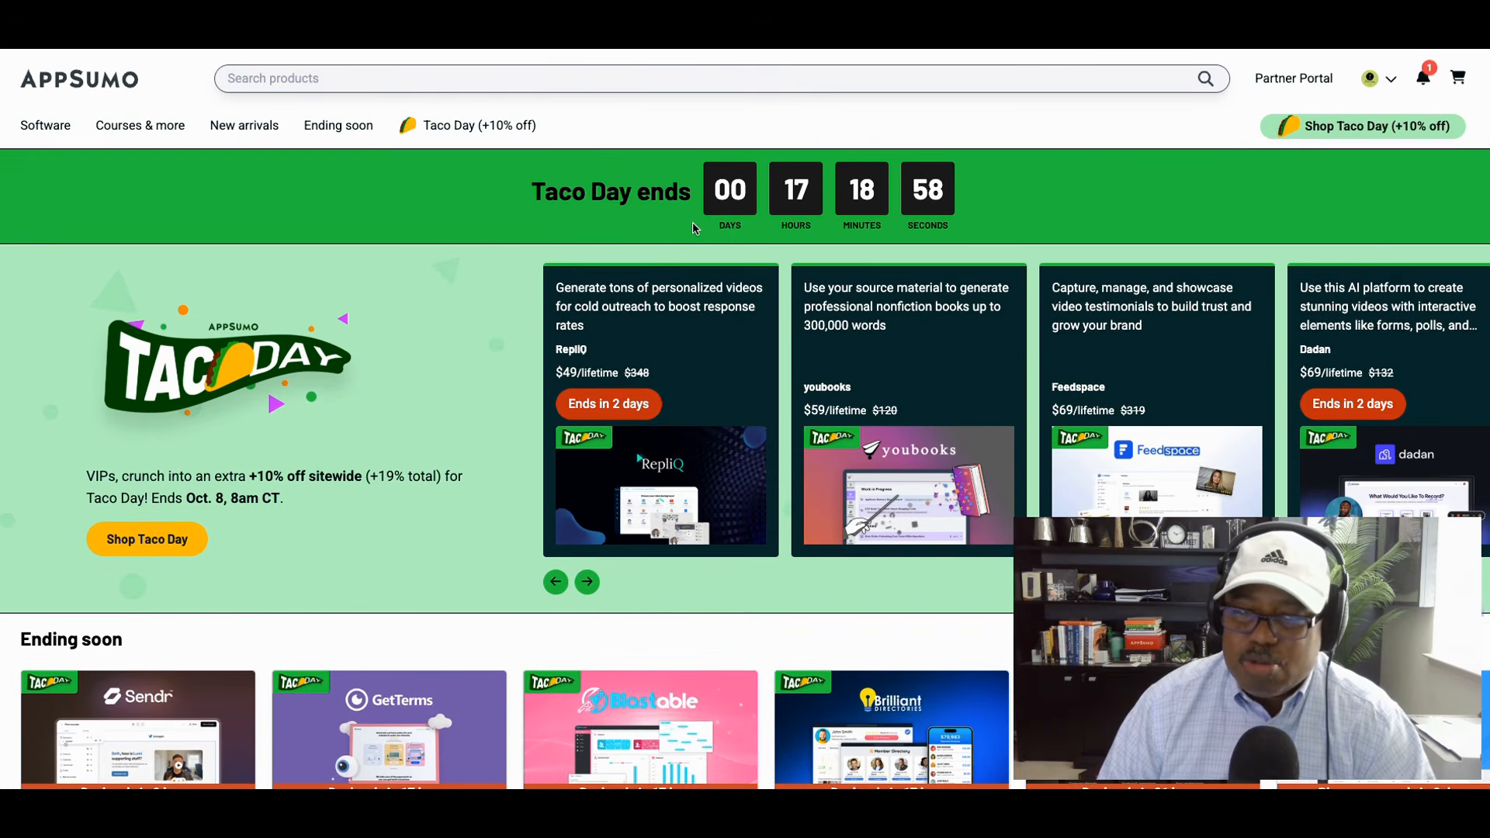
scroll(693, 227, down, 2)
scroll(694, 230, up, 1)
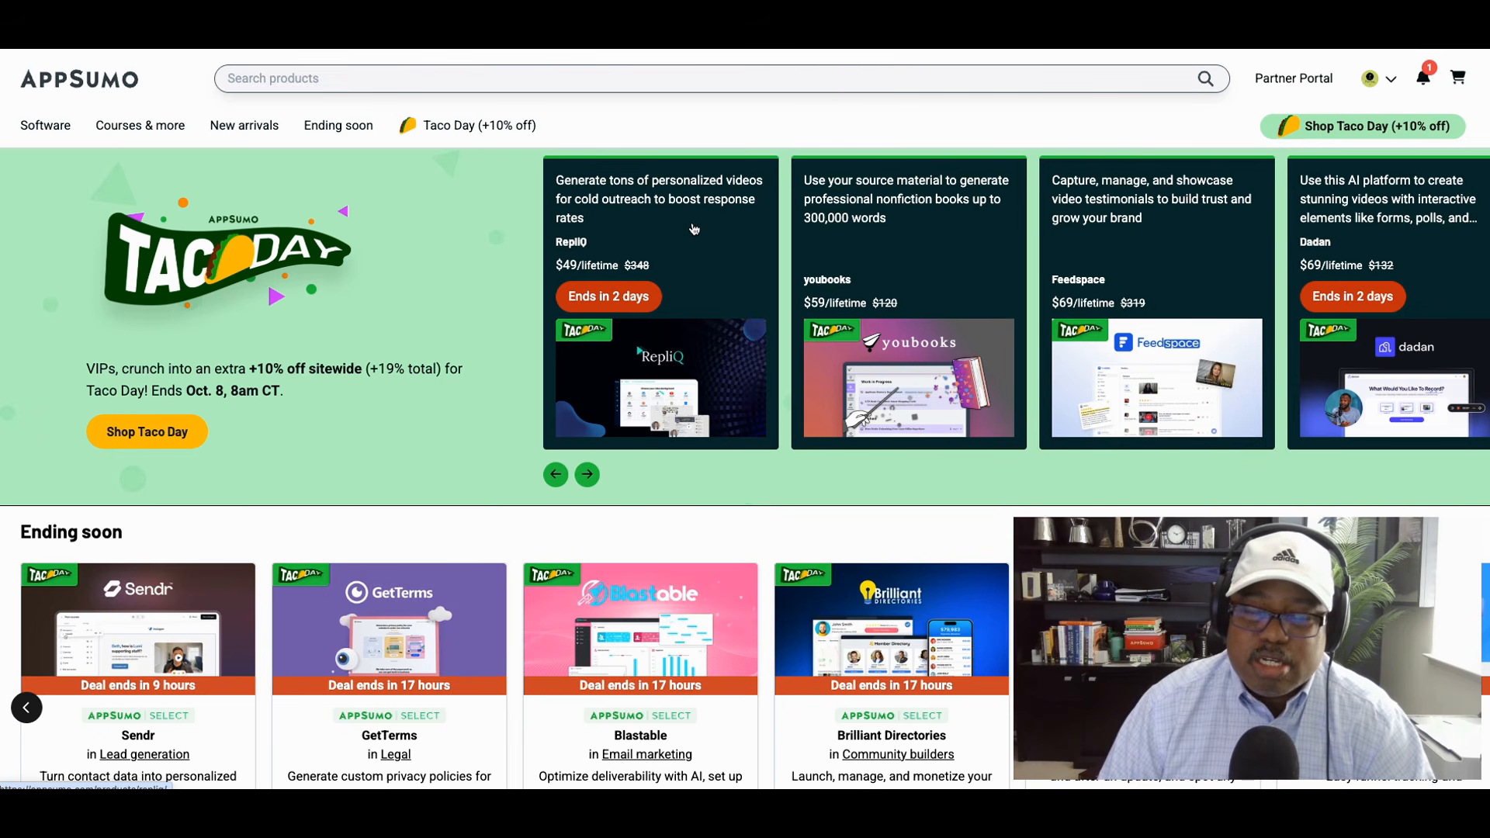
scroll(694, 229, down, 1)
scroll(693, 229, down, 1)
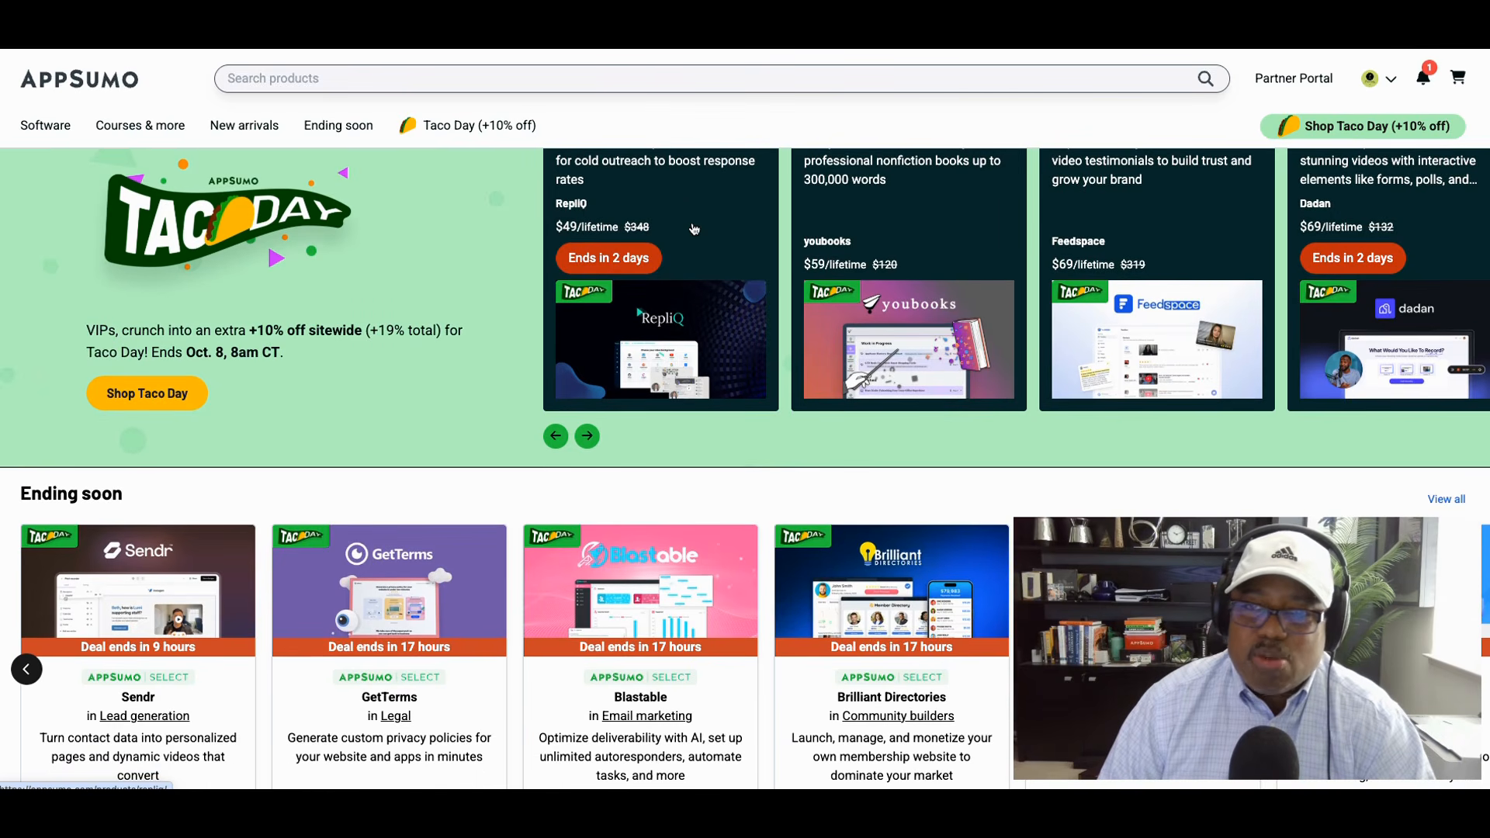
scroll(693, 229, down, 2)
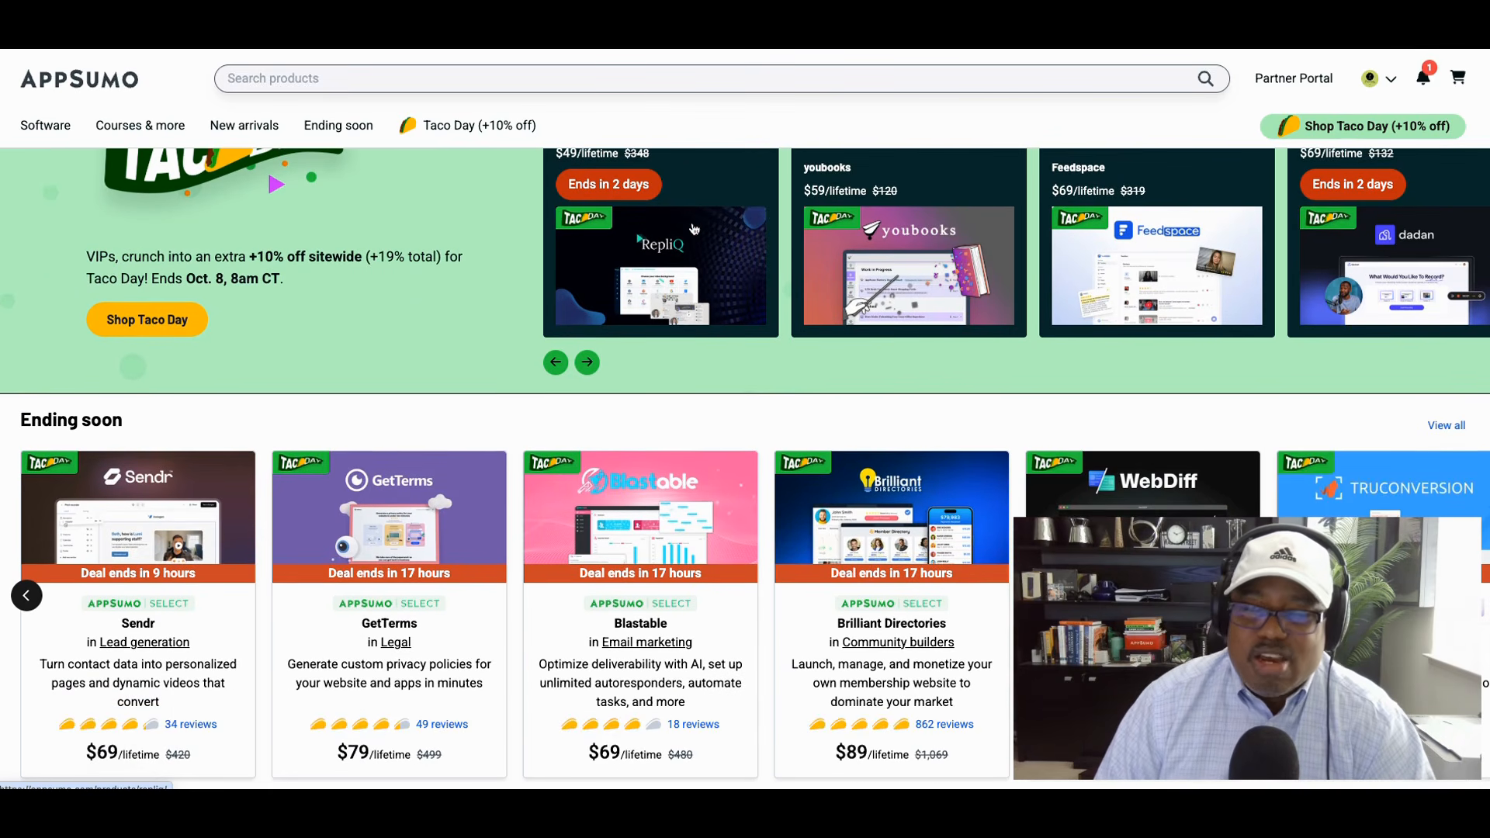
scroll(693, 229, up, 2)
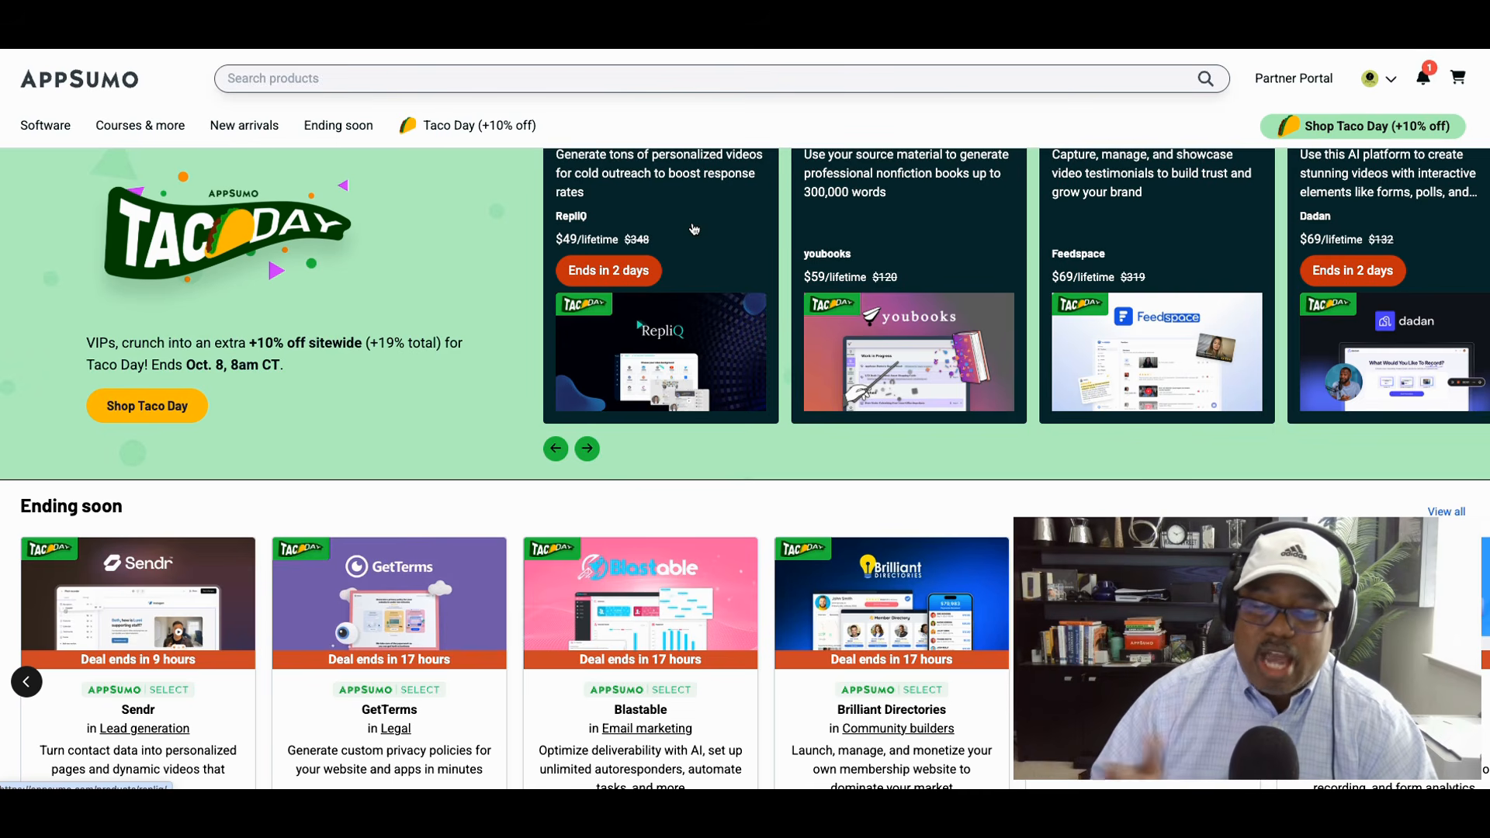
scroll(749, 207, down, 1)
scroll(745, 211, down, 1)
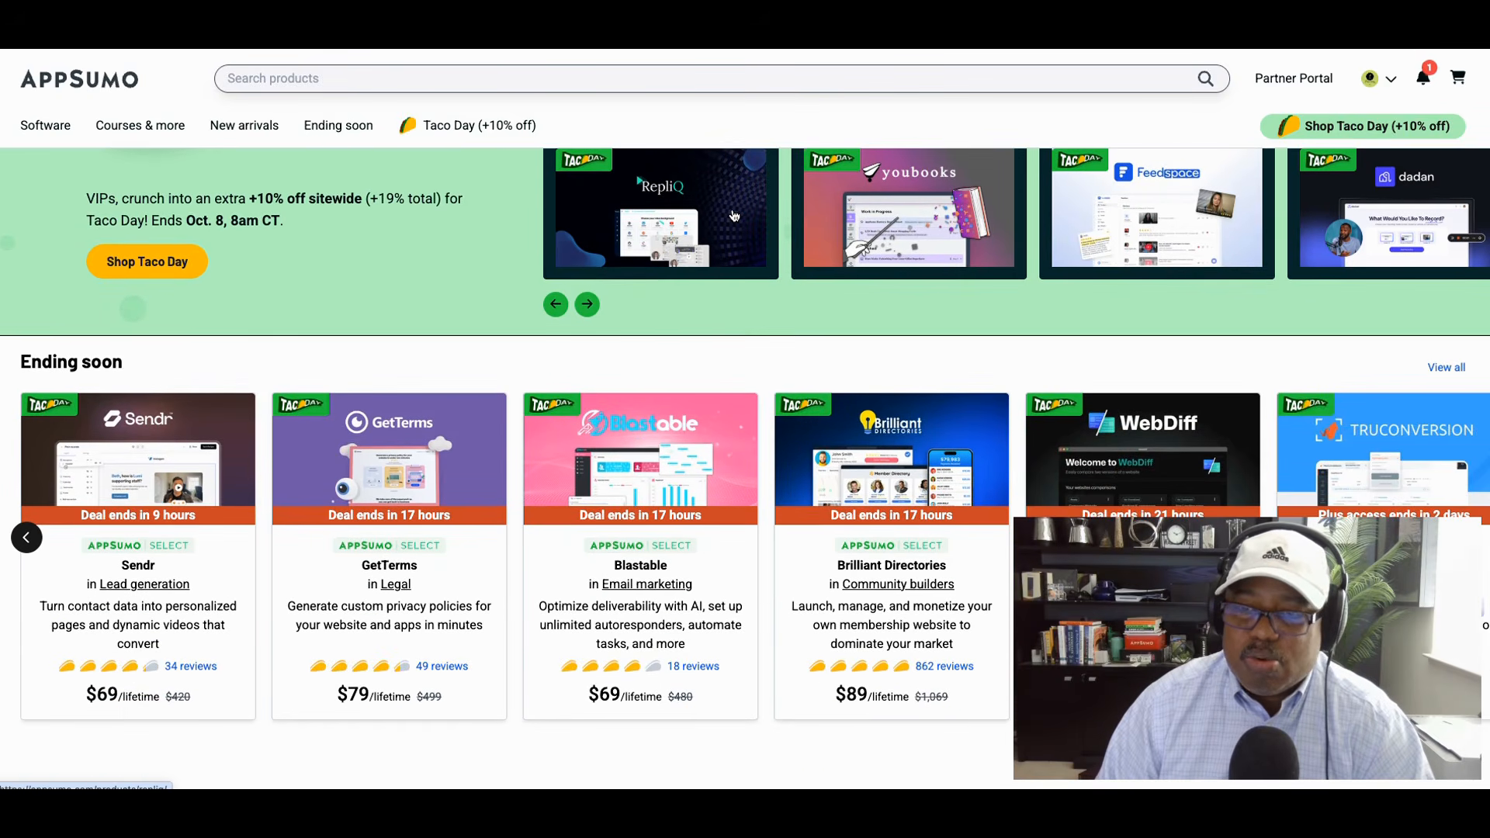
scroll(734, 216, down, 1)
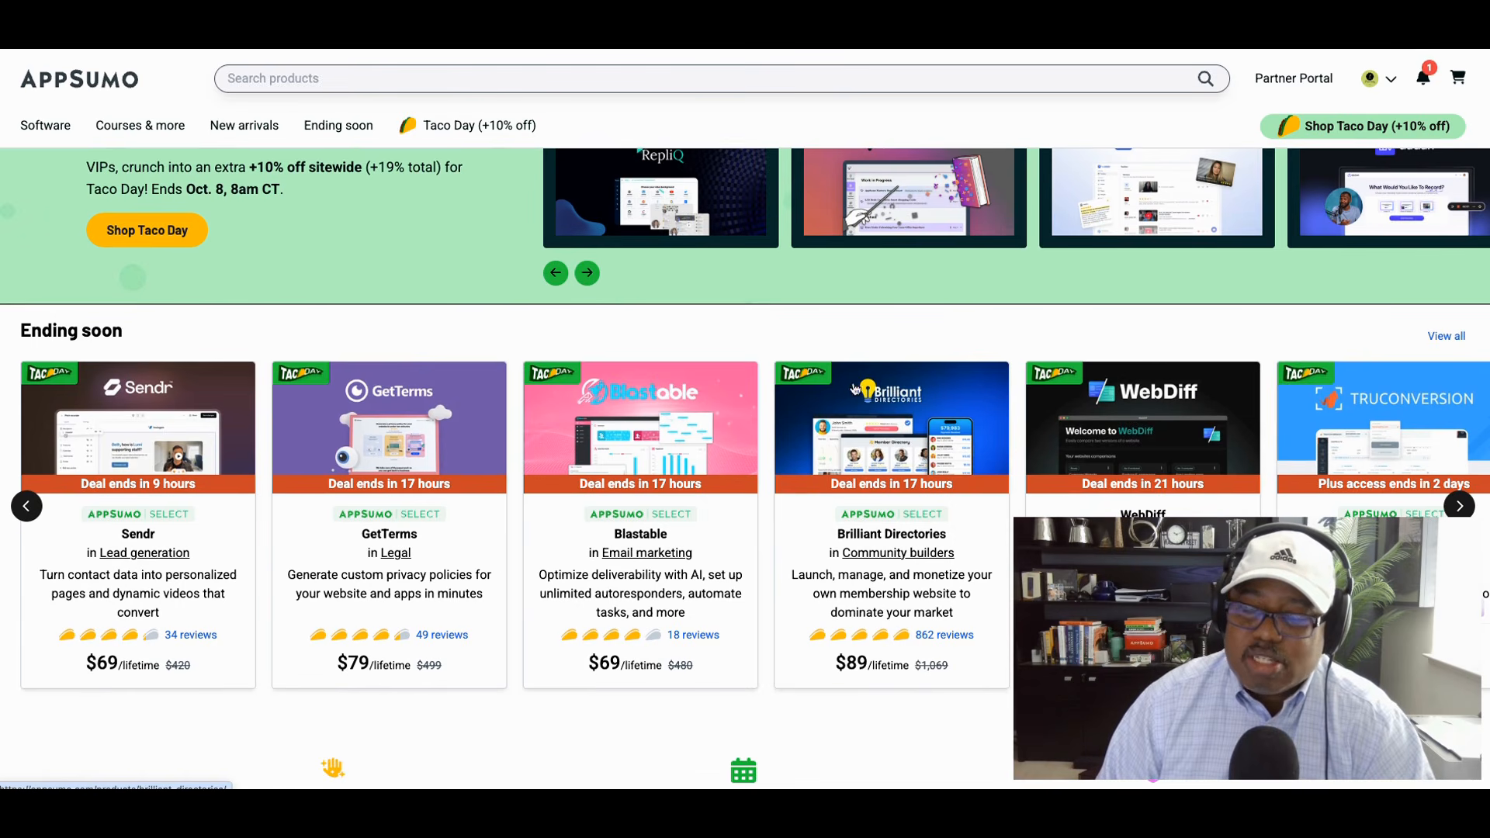
scroll(900, 384, up, 3)
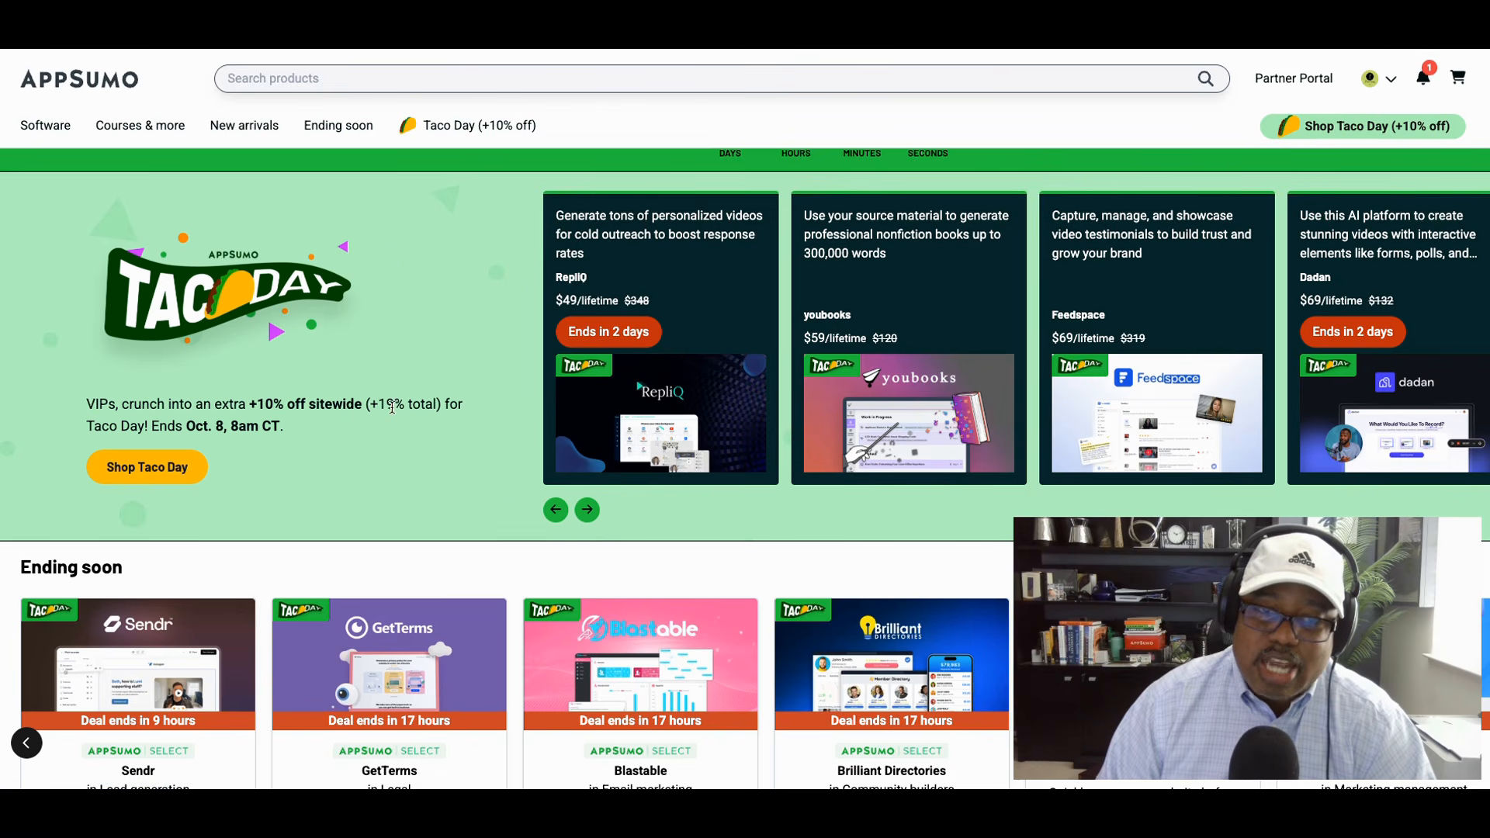
- Advance the Taco Day deals carousel to Mootion and open its product page
click(590, 512)
click(590, 512)
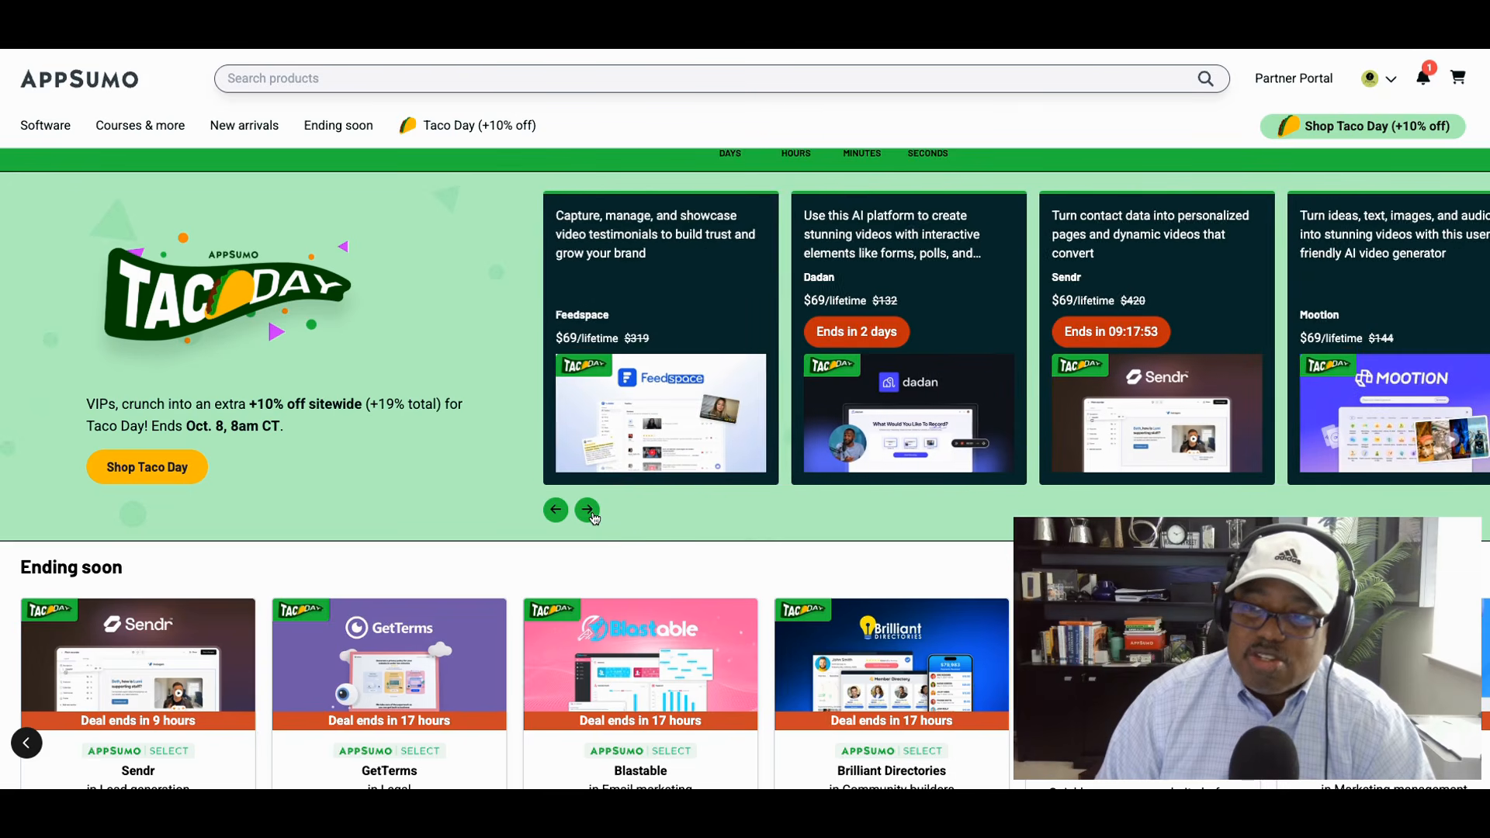
click(588, 510)
click(588, 511)
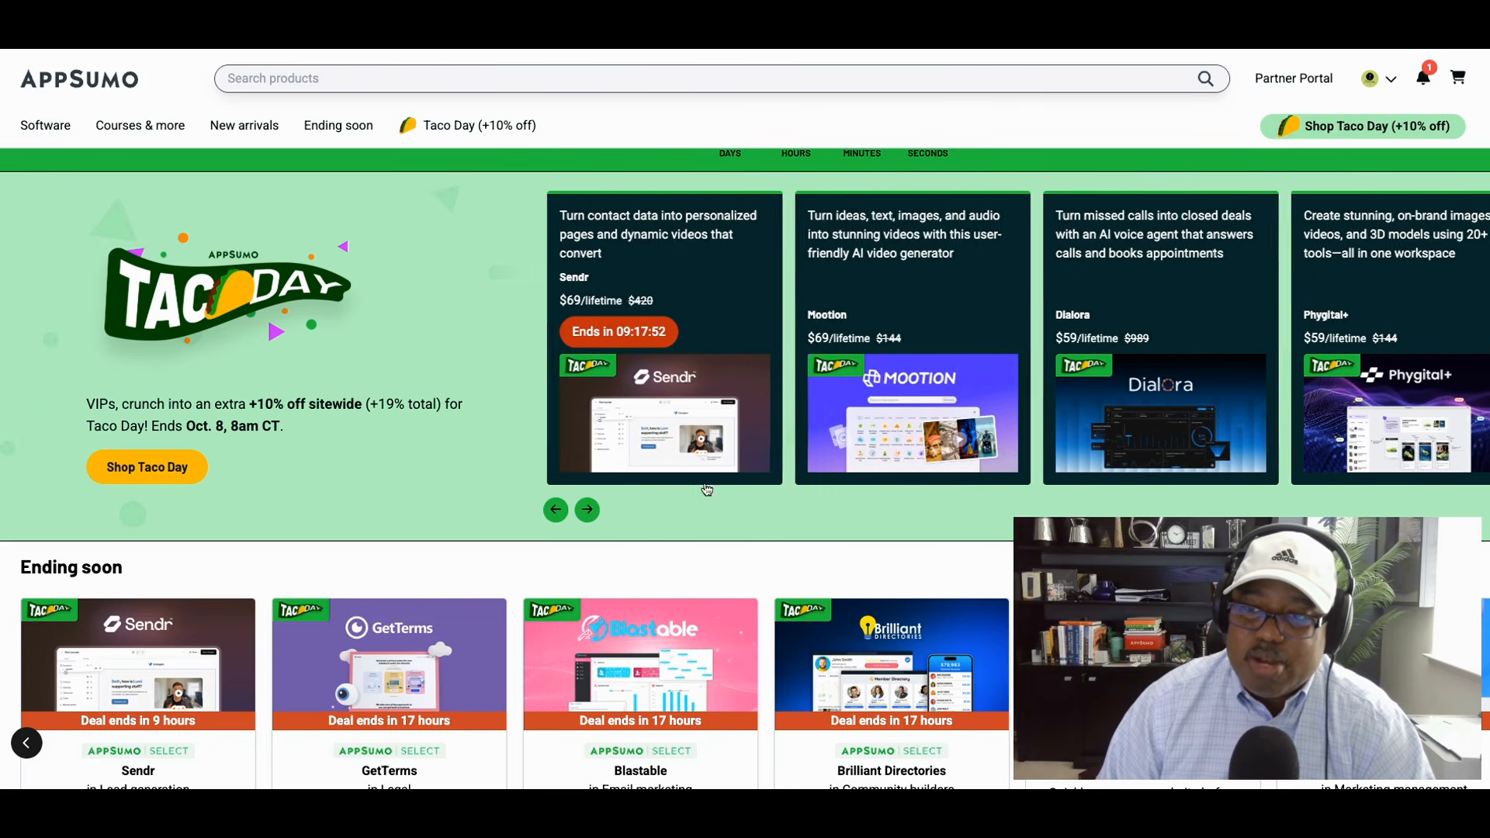
click(931, 436)
- Review the Mootion product overview, expanding the feature sections "Make videos from existing content" and "Put your ideas in Mootion"
scroll(962, 326, down, 3)
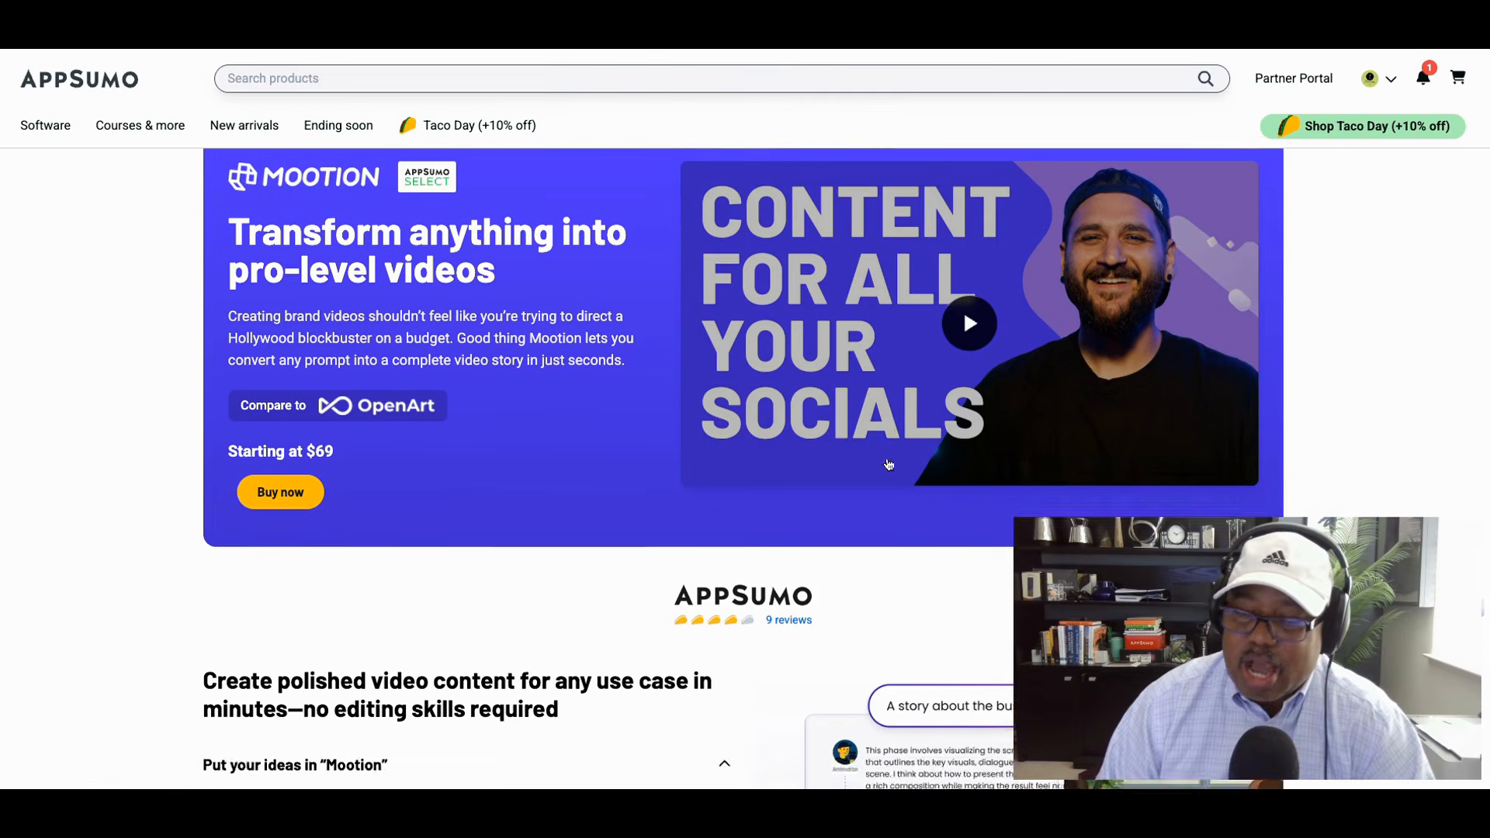
scroll(888, 464, down, 1)
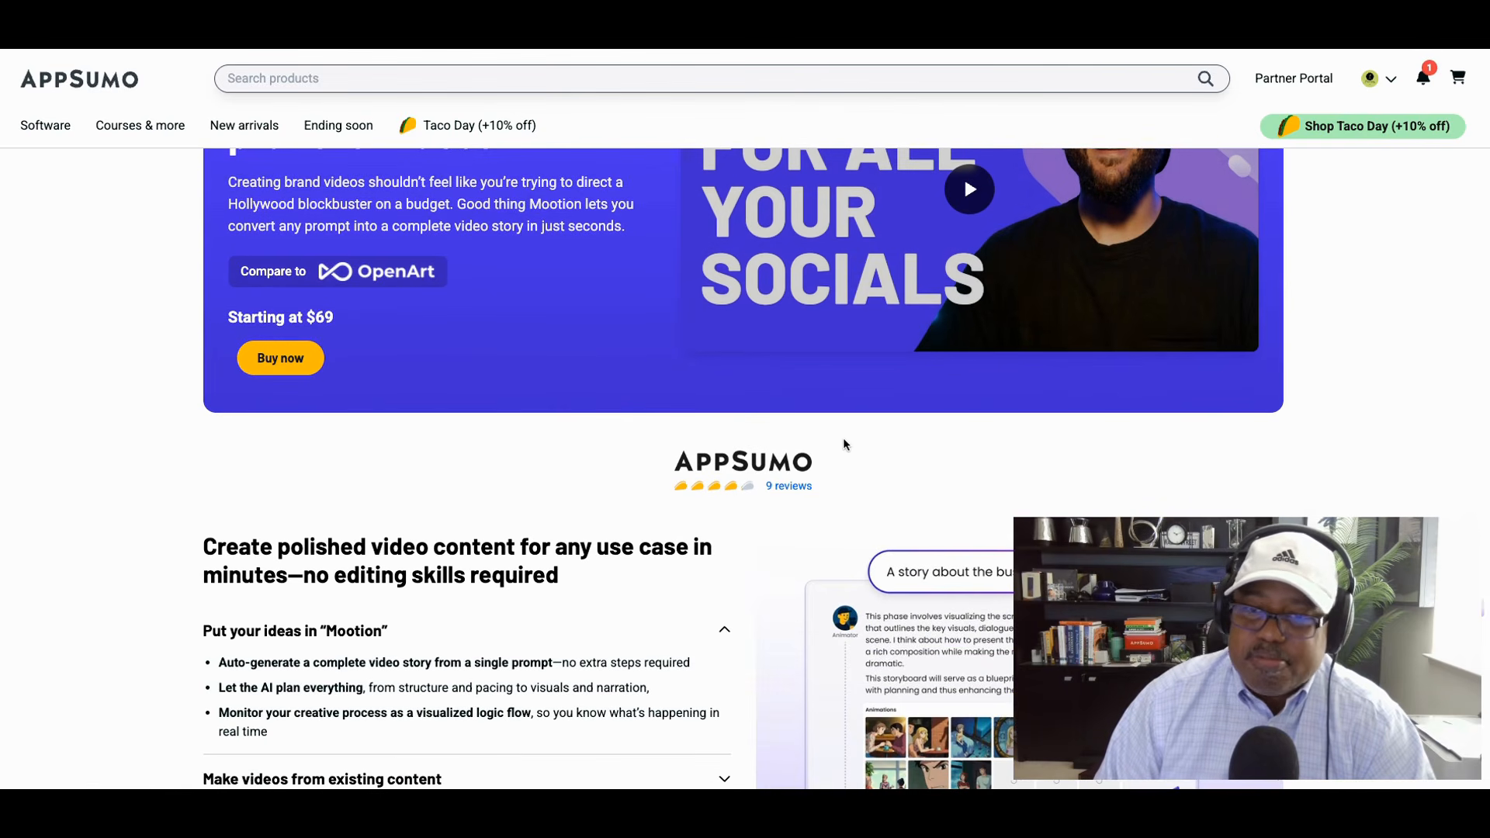
scroll(843, 439, down, 1)
scroll(842, 439, up, 2)
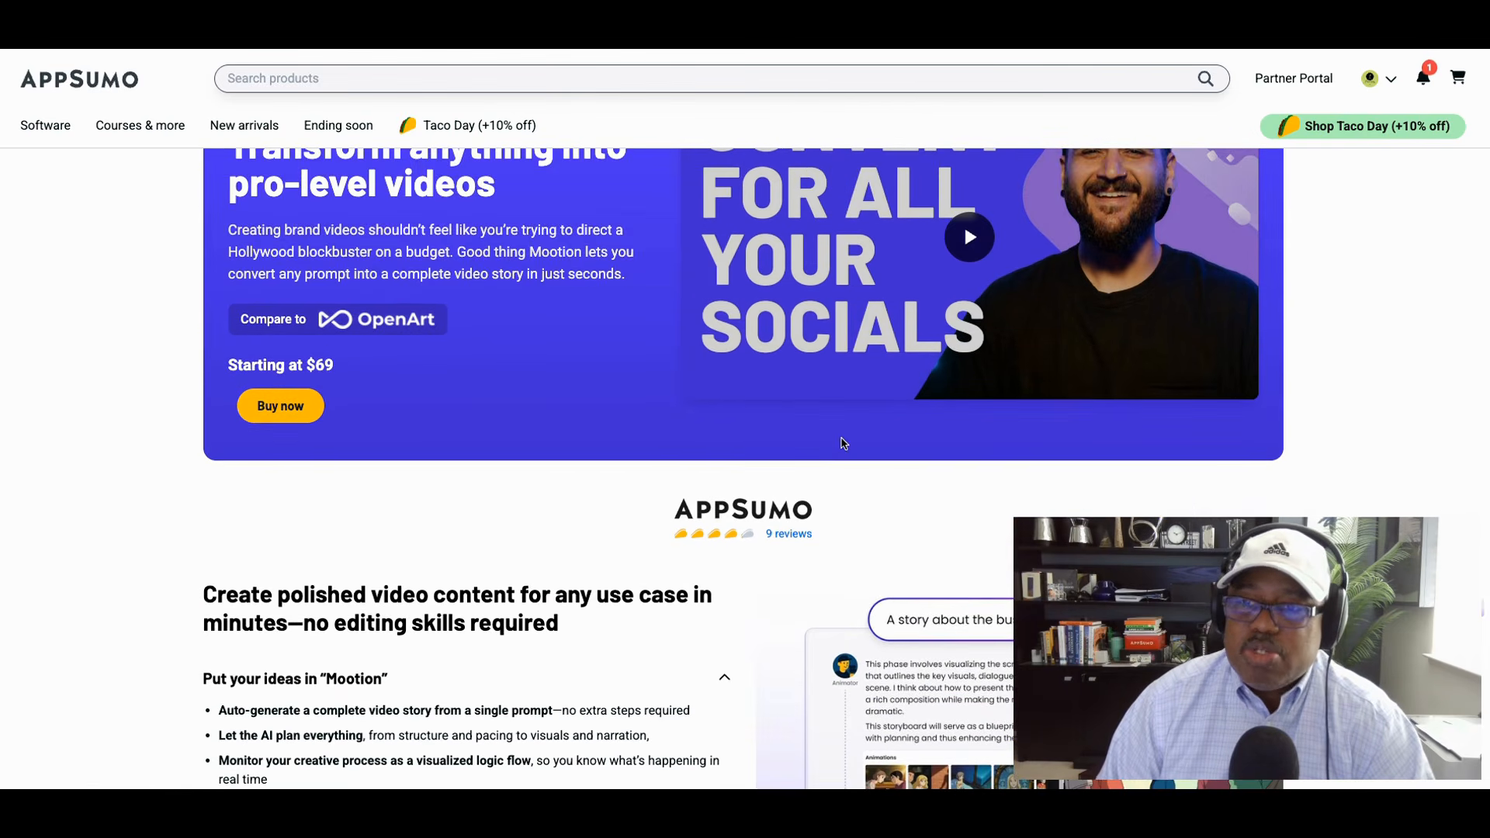
scroll(842, 442, down, 3)
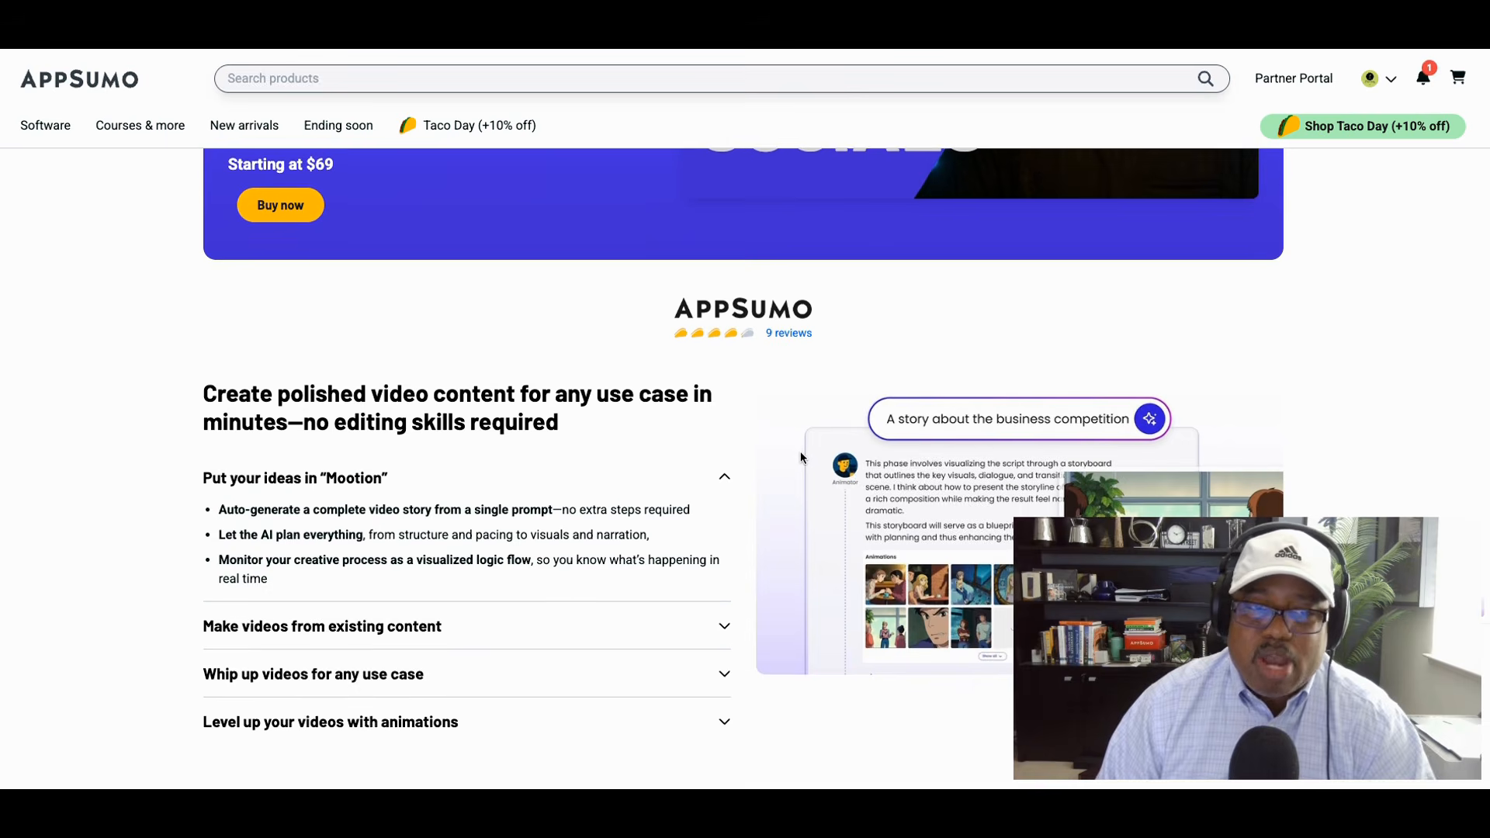
scroll(802, 458, down, 1)
click(505, 593)
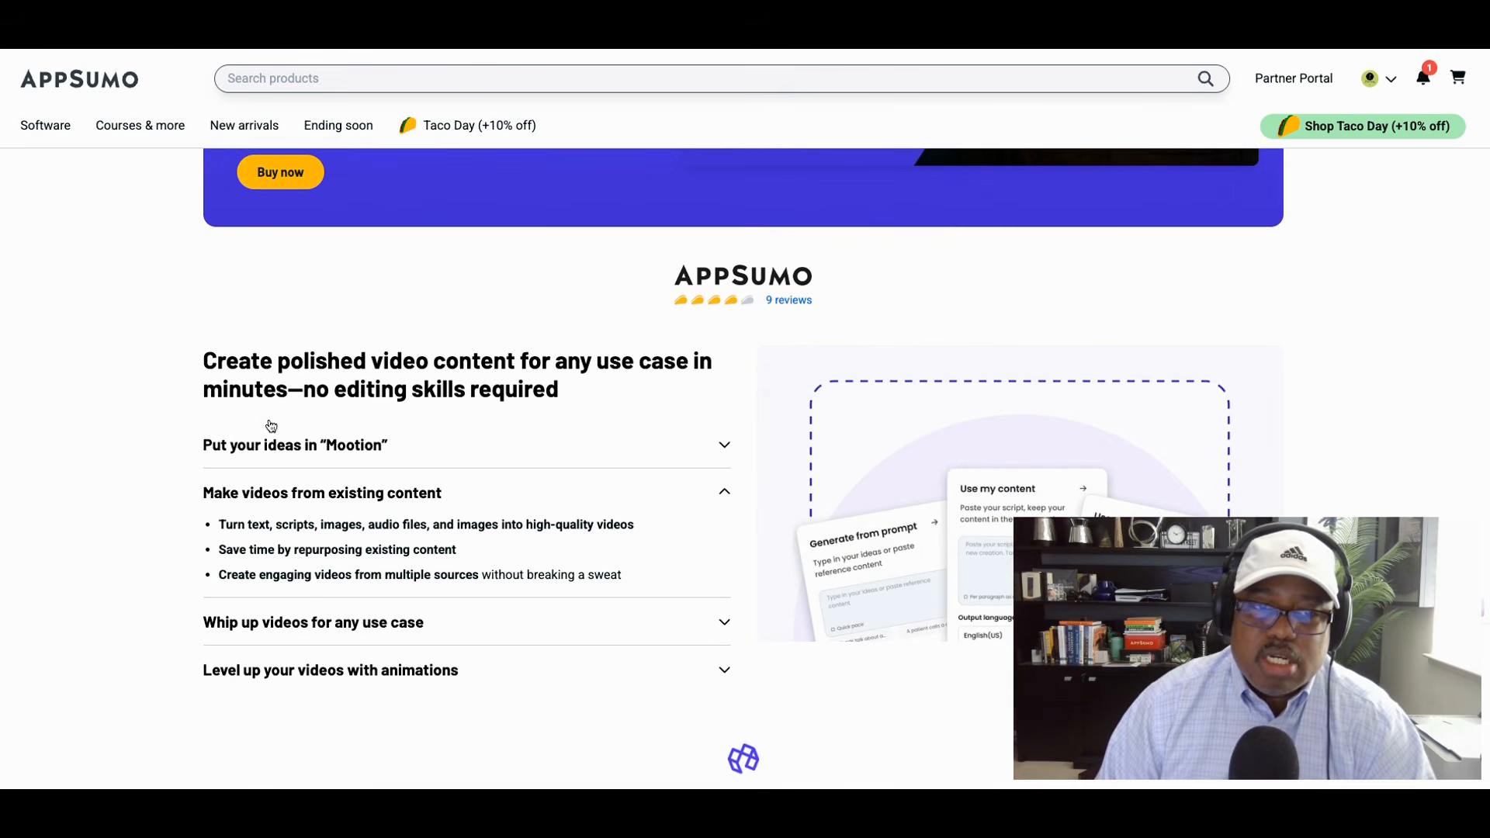
click(266, 447)
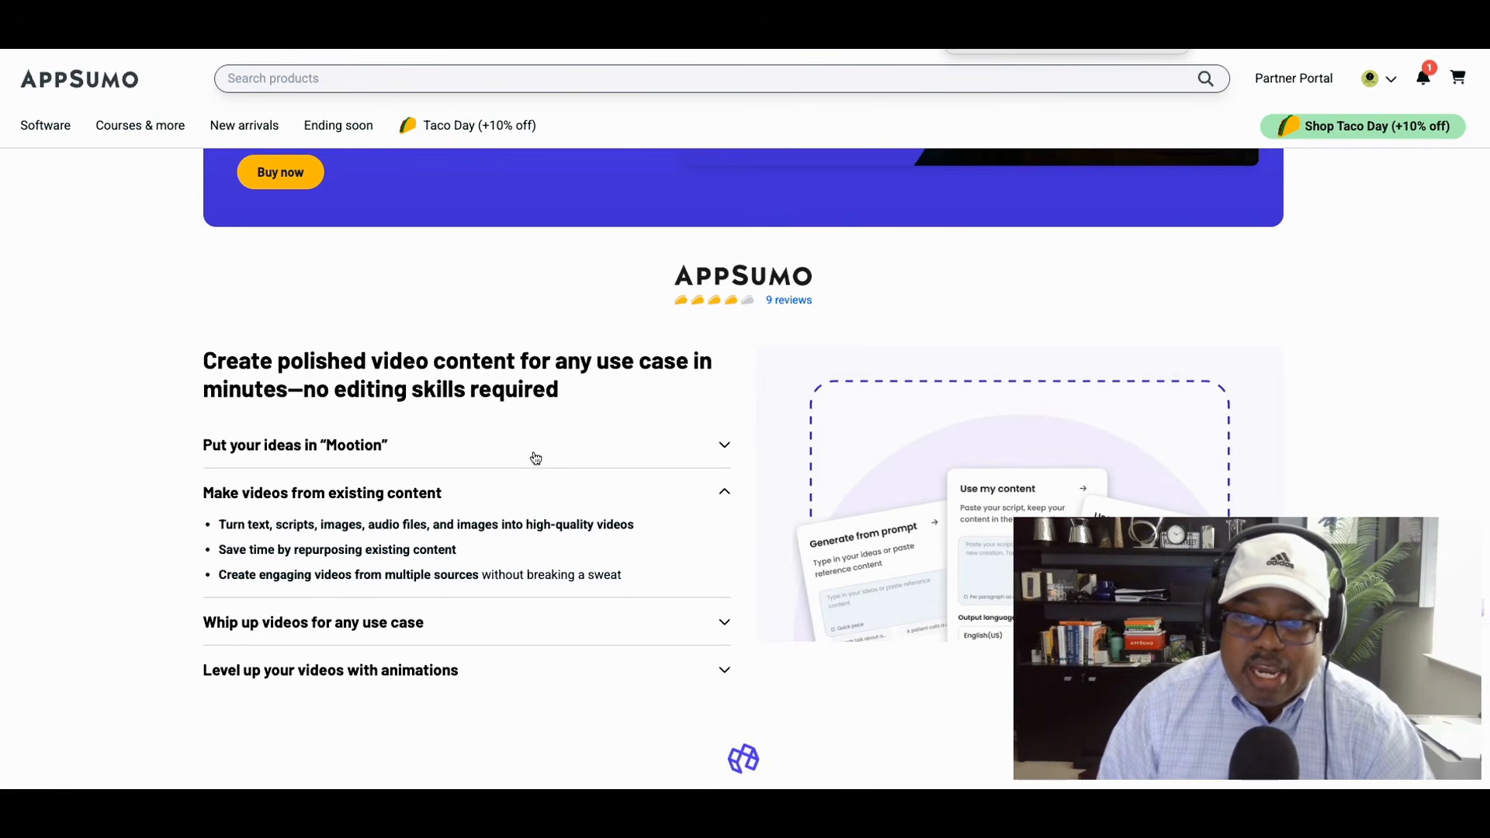
- Compare the prices, monthly credits and limits of Mootion's three license tiers
scroll(542, 466, down, 4)
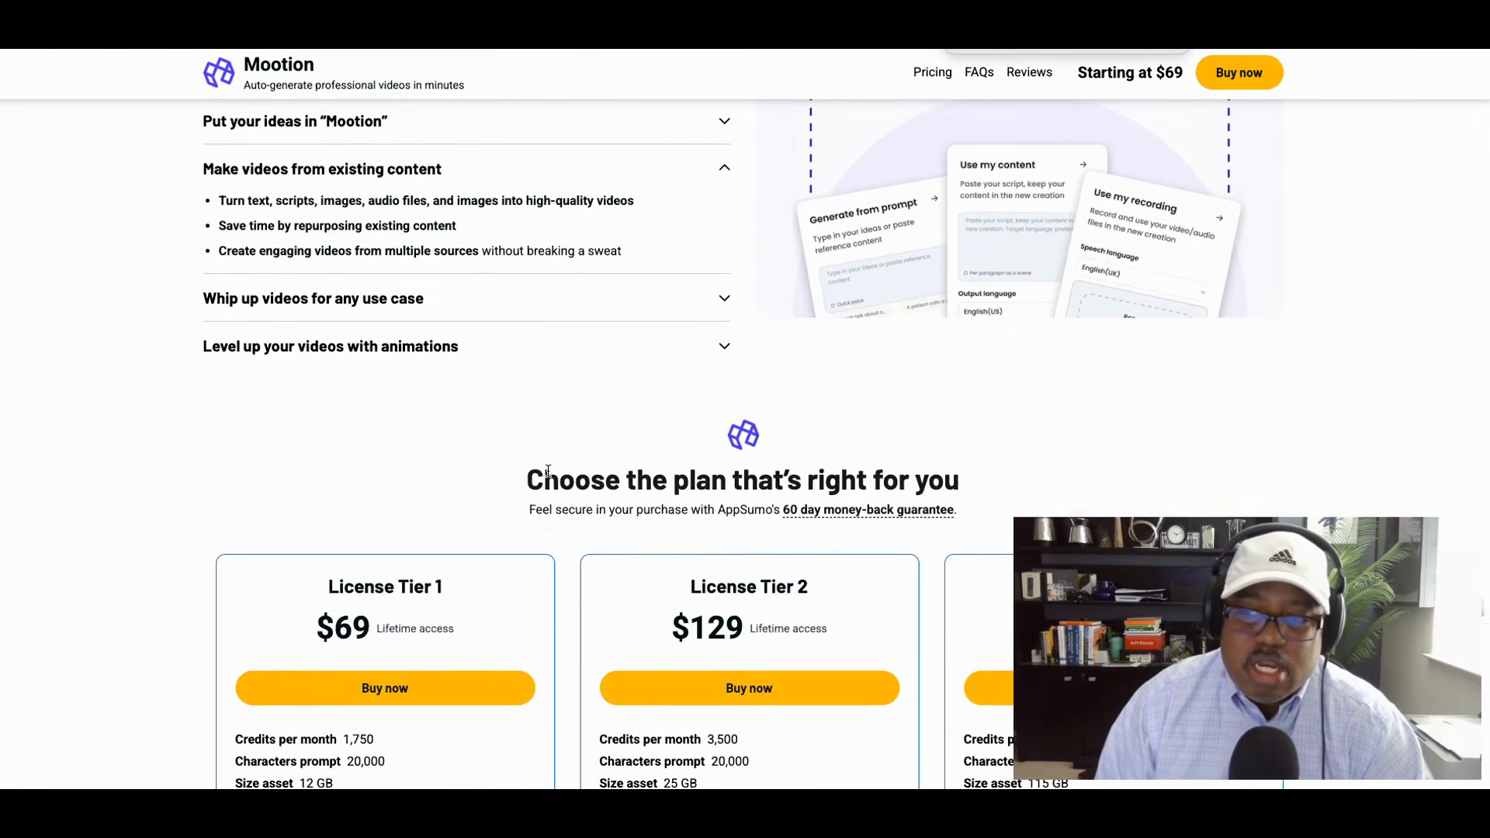
scroll(575, 469, down, 3)
scroll(575, 468, down, 2)
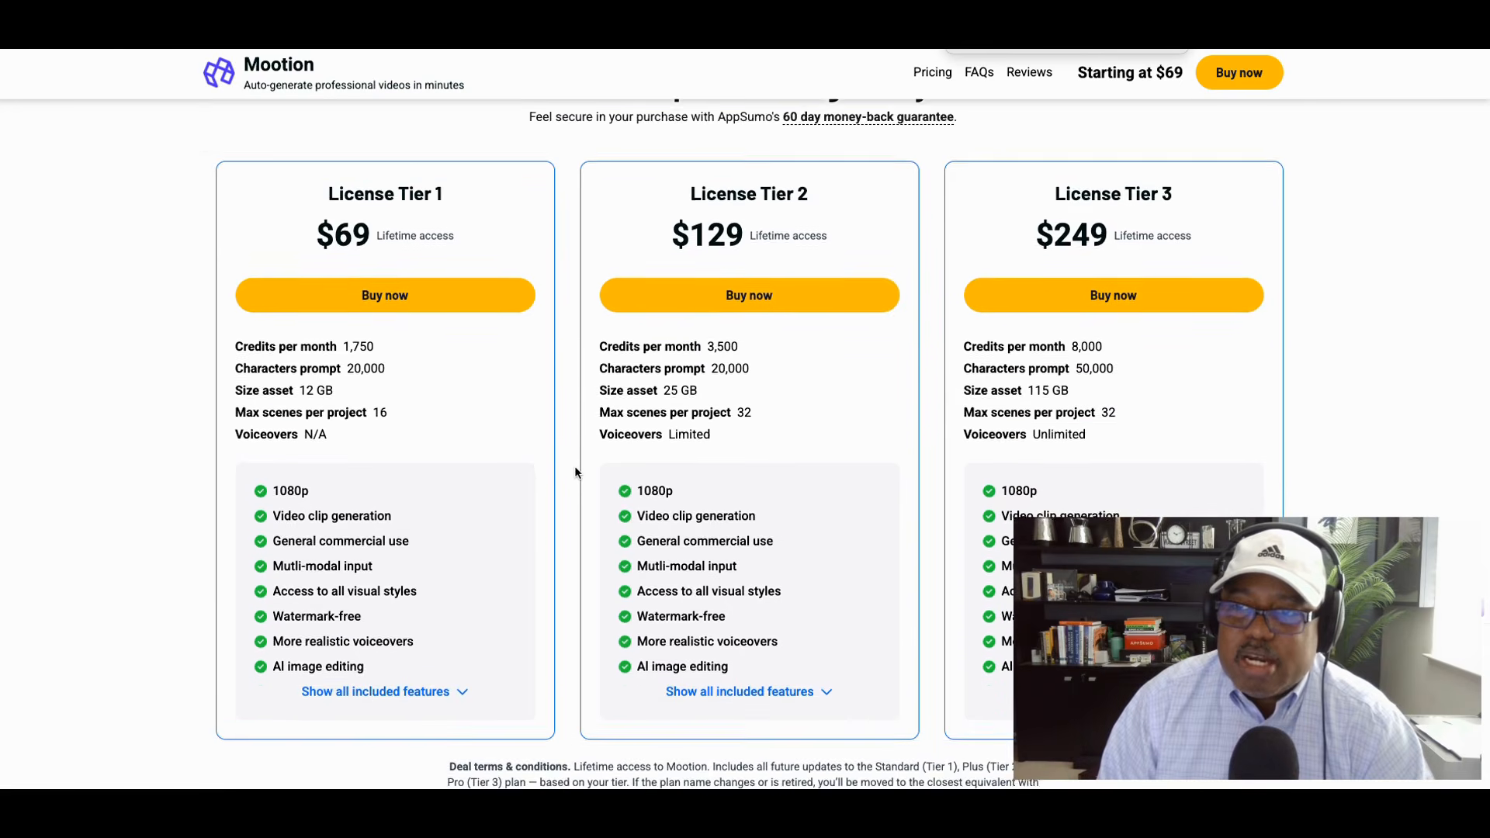
scroll(575, 472, down, 1)
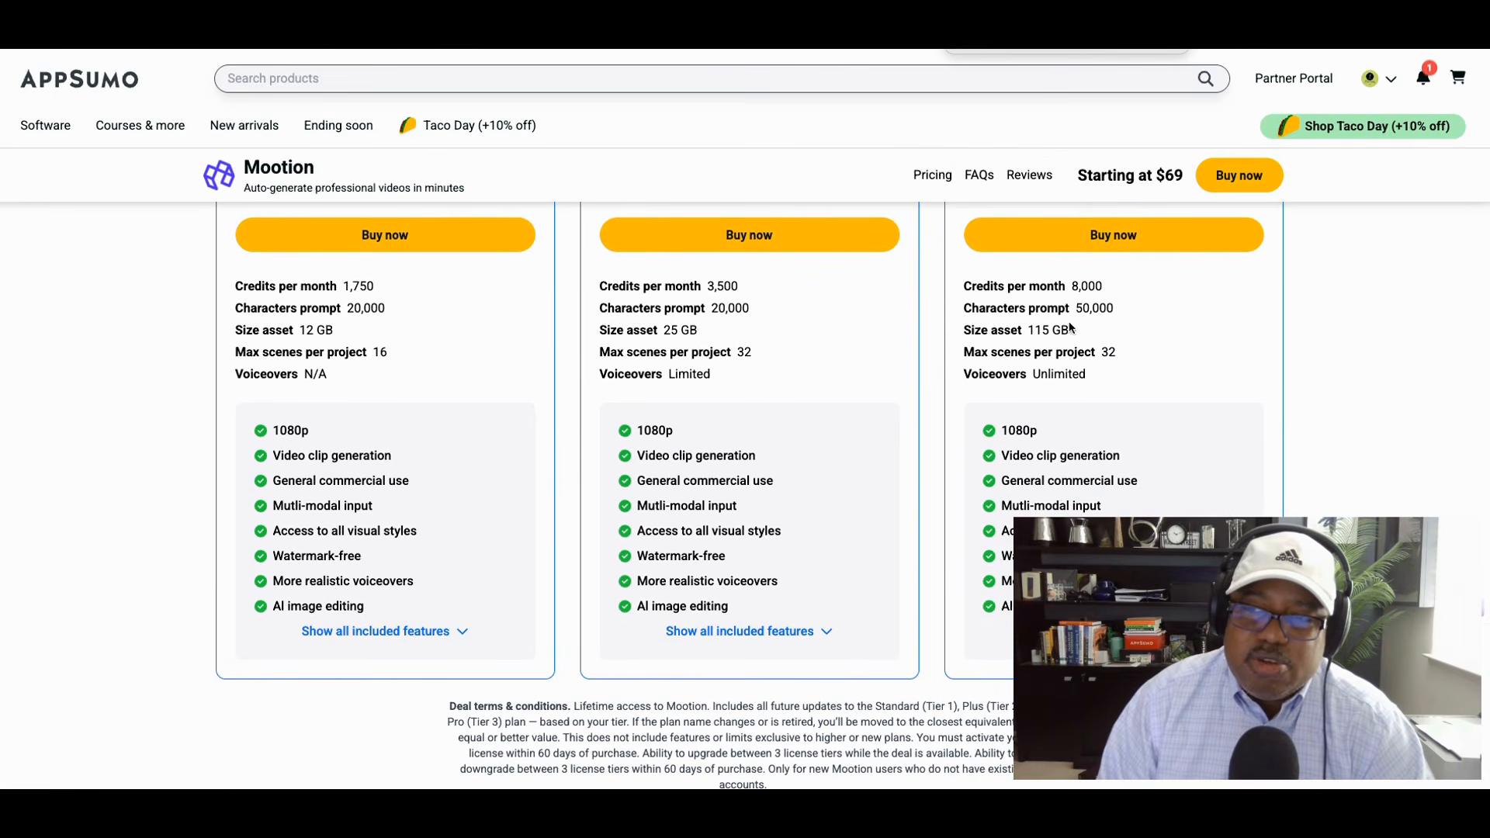
scroll(1089, 300, up, 1)
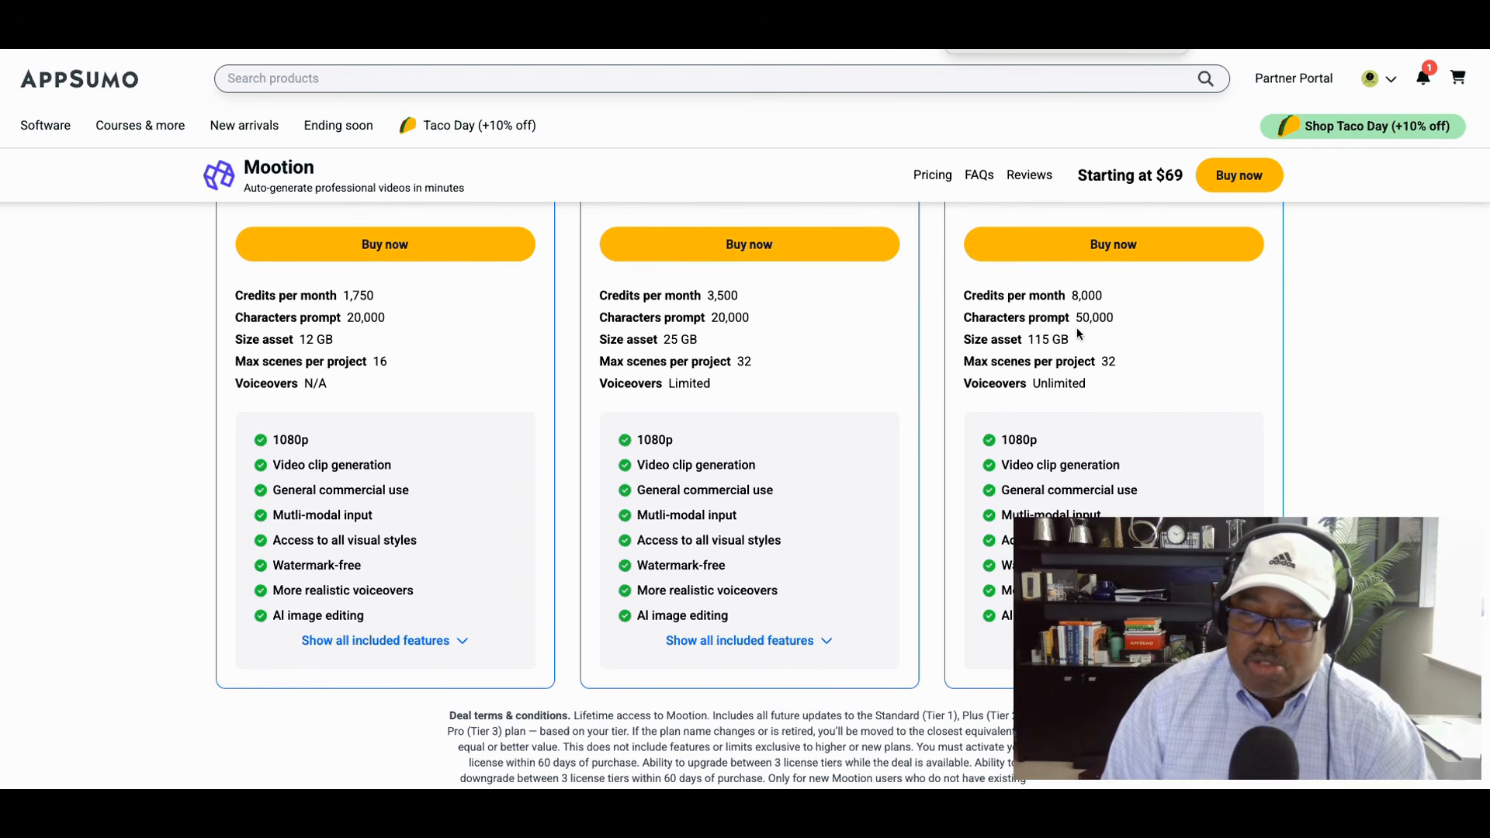
scroll(1076, 332, up, 1)
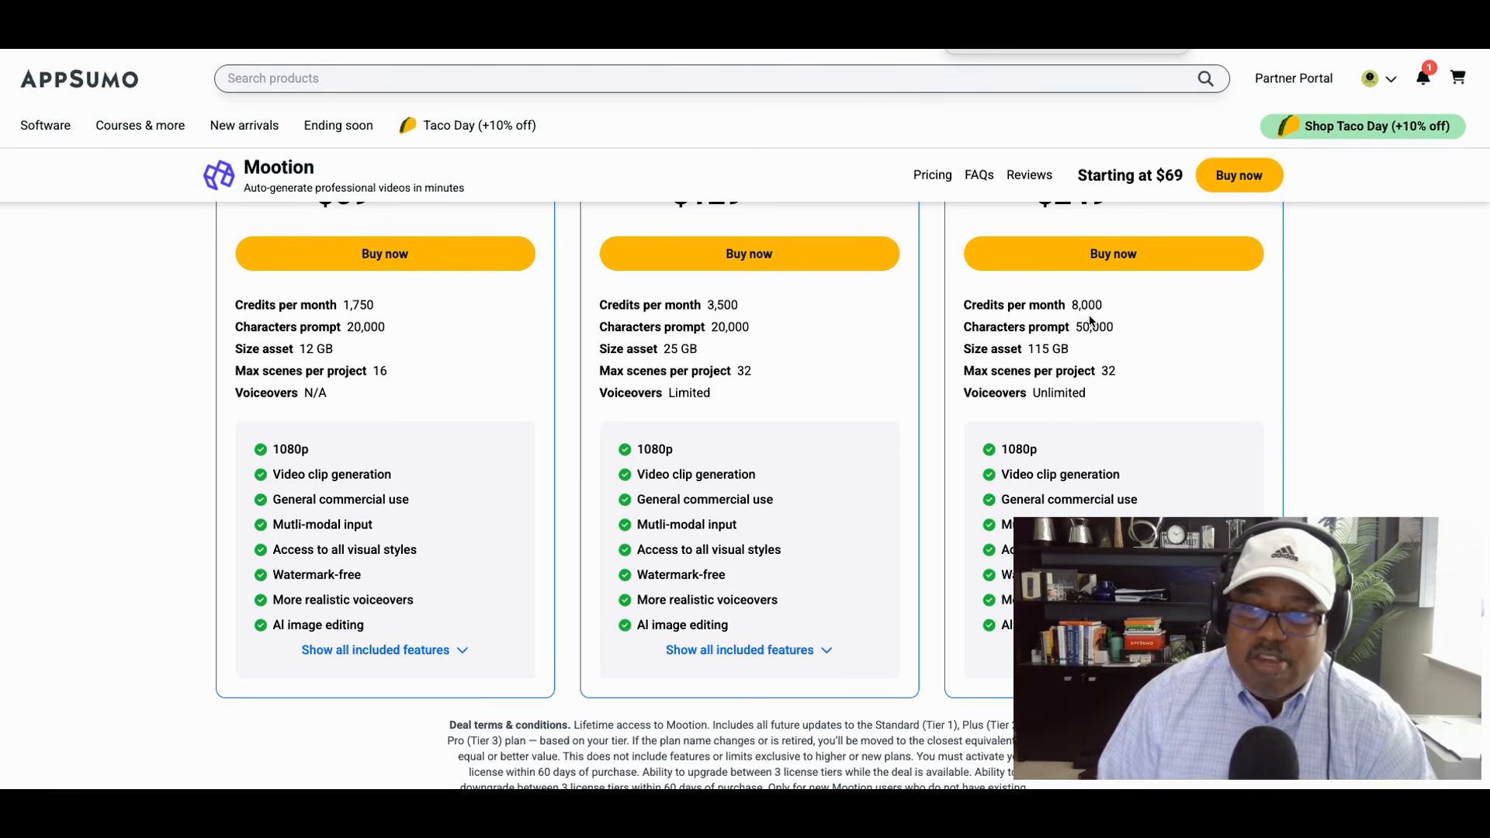
scroll(1218, 338, up, 2)
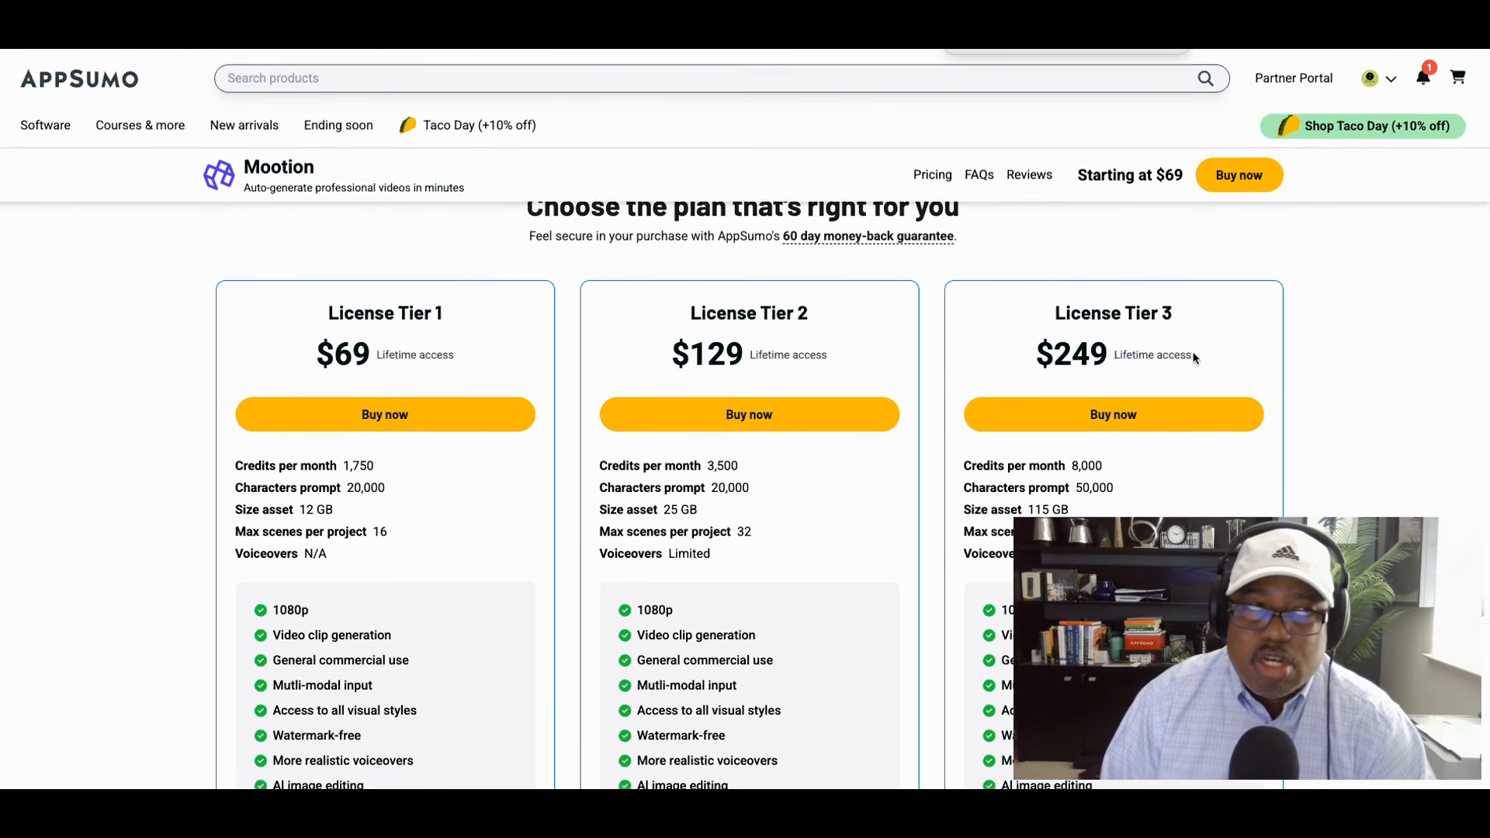
scroll(1193, 357, down, 1)
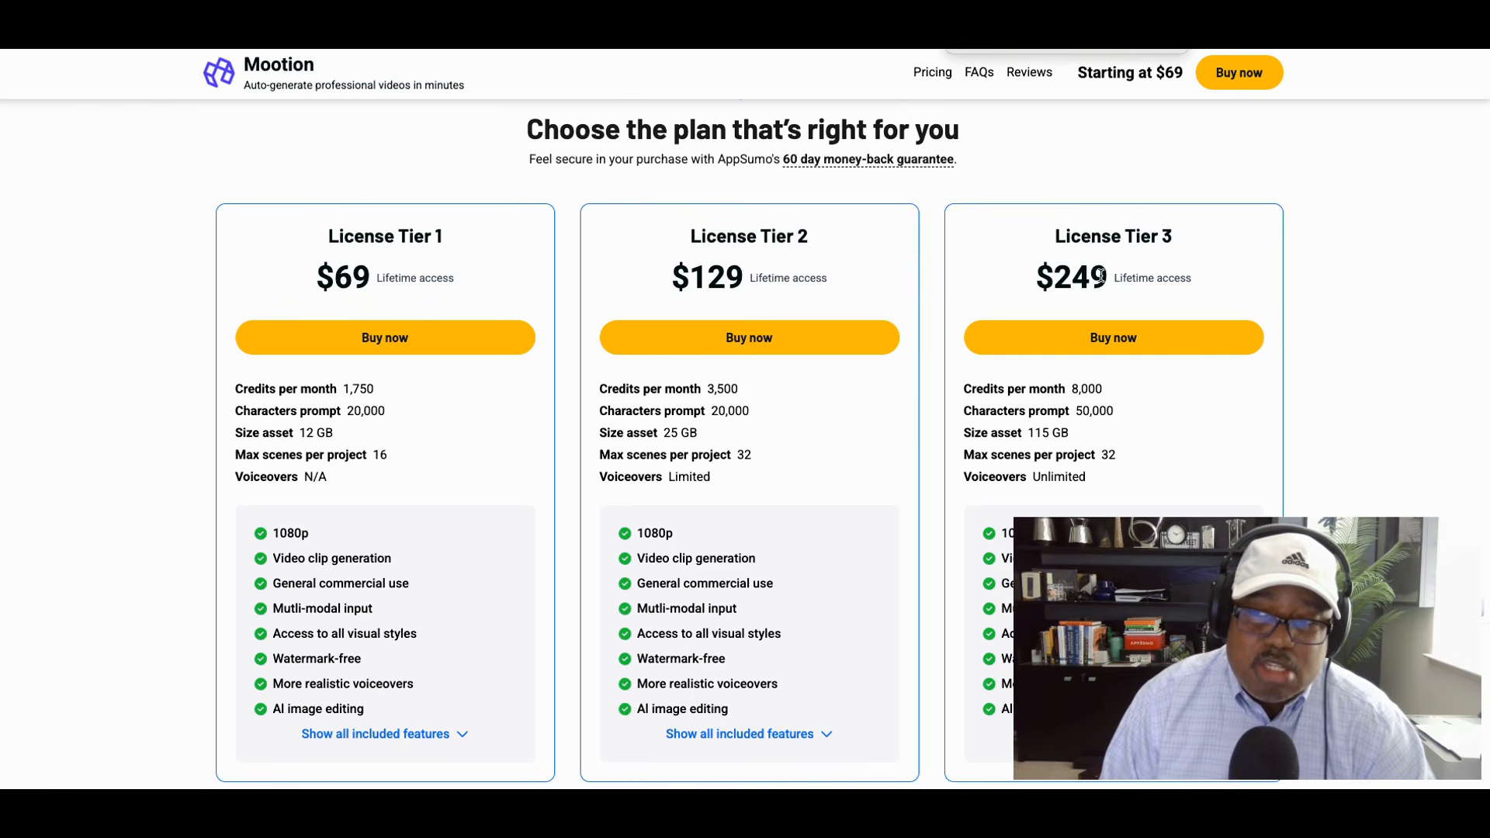
scroll(1101, 275, up, 1)
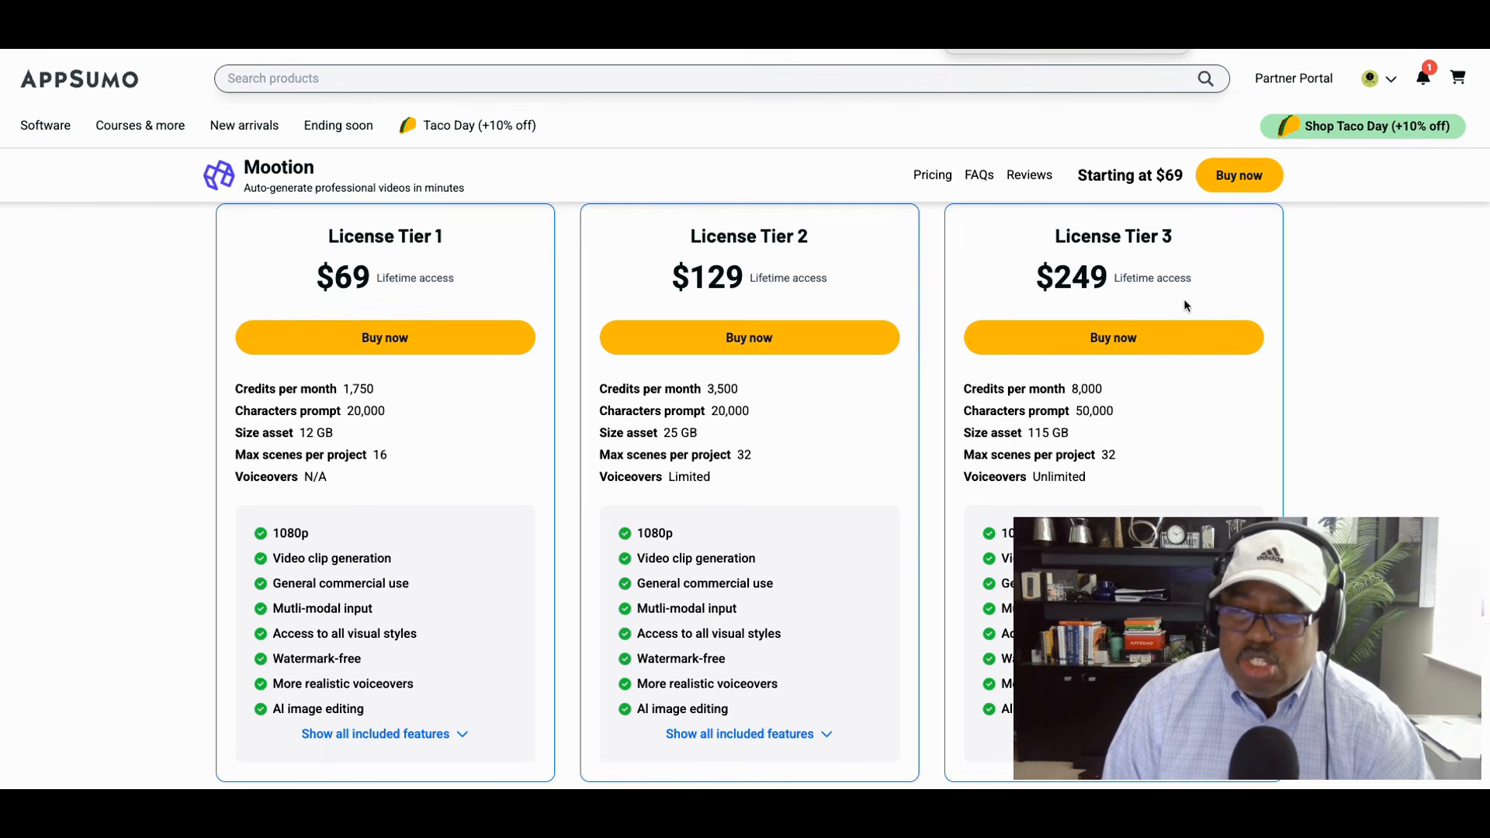
- Find the company details further down the Mootion product page and open the mootion.com website from there
scroll(1310, 351, up, 10)
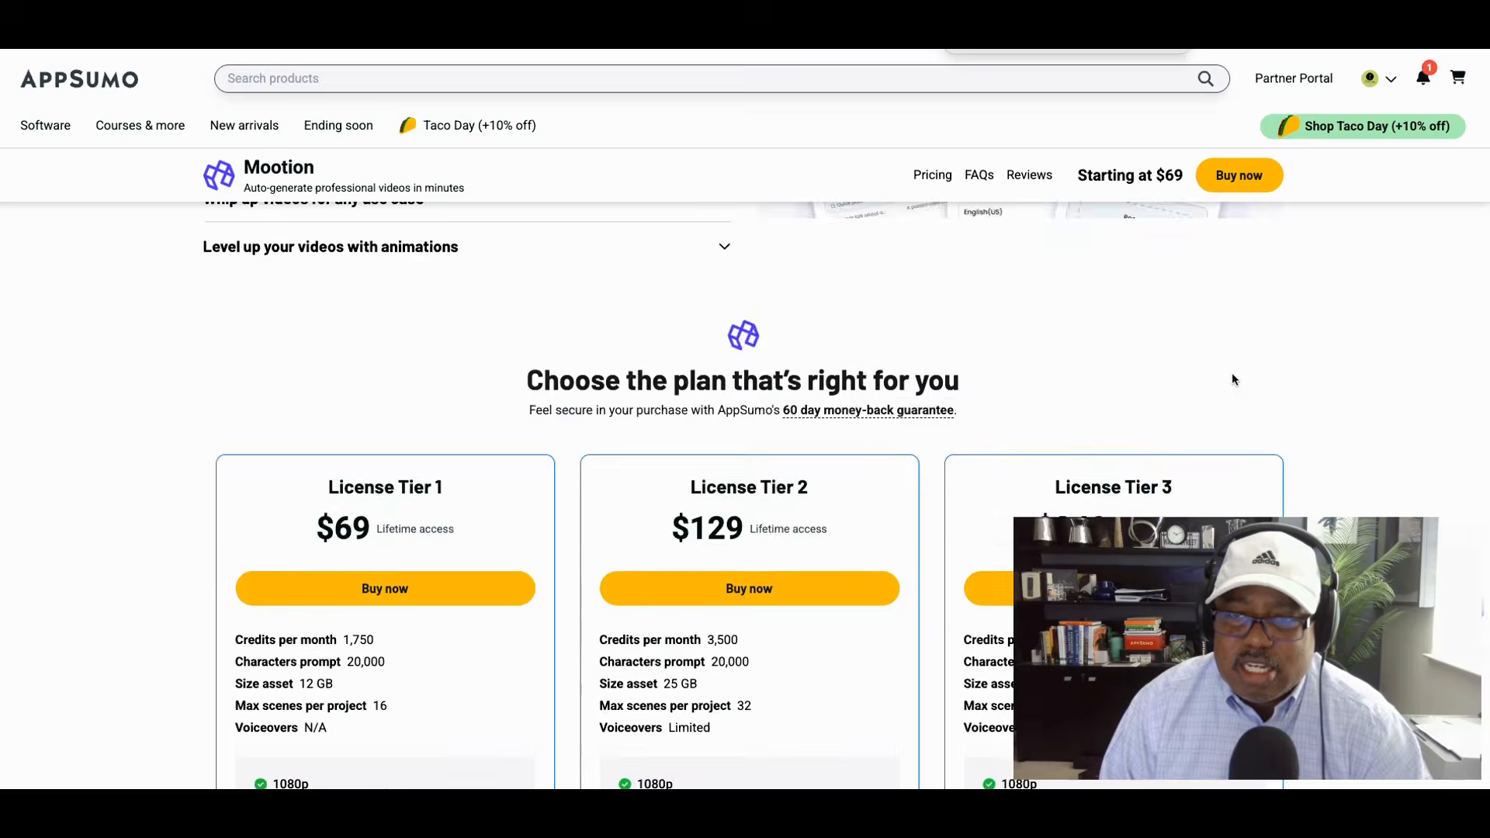
scroll(1233, 377, up, 4)
scroll(1195, 381, down, 12)
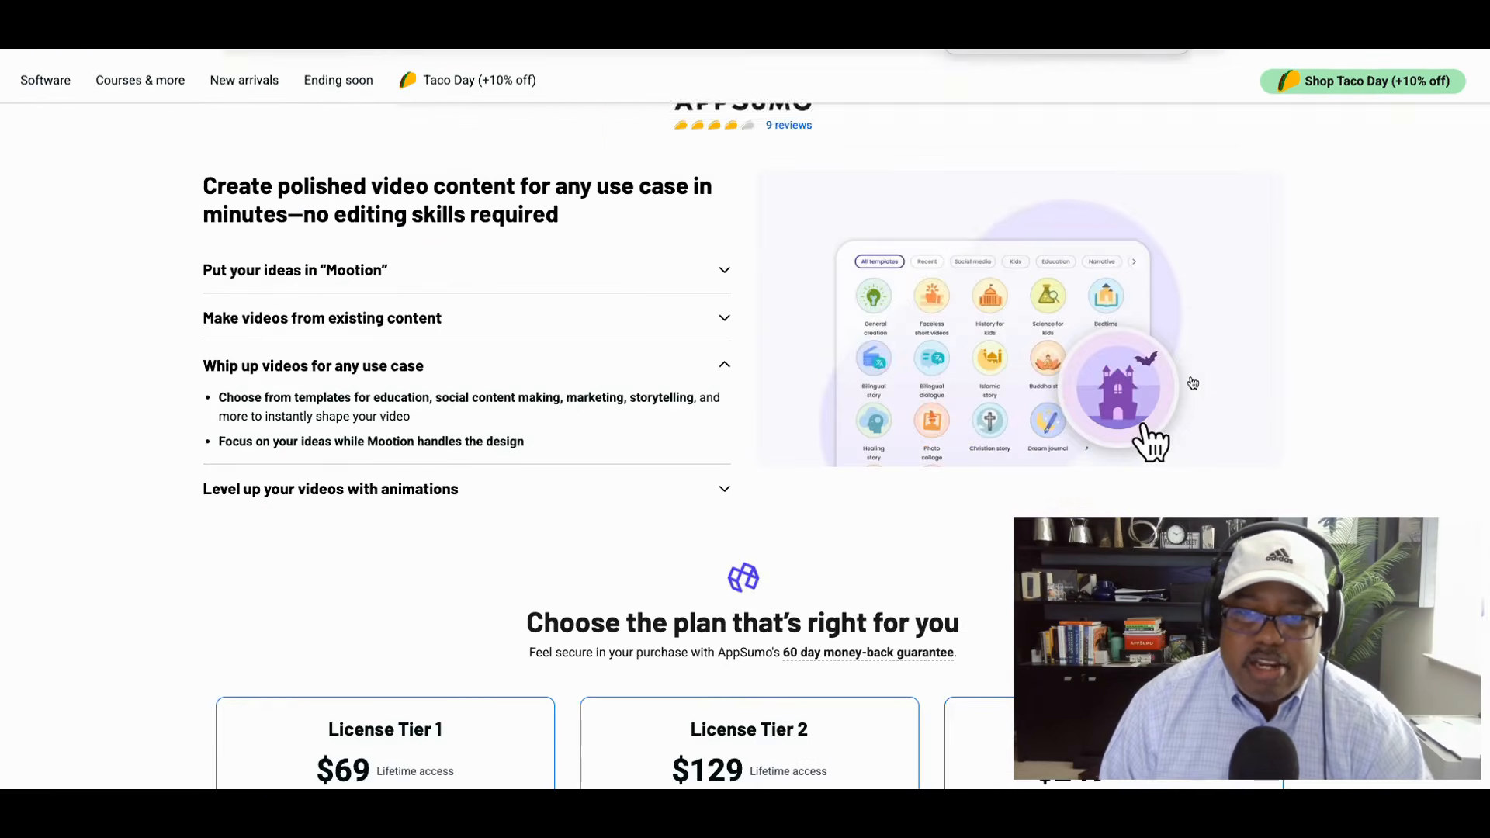
scroll(1192, 383, down, 9)
scroll(1148, 381, up, 2)
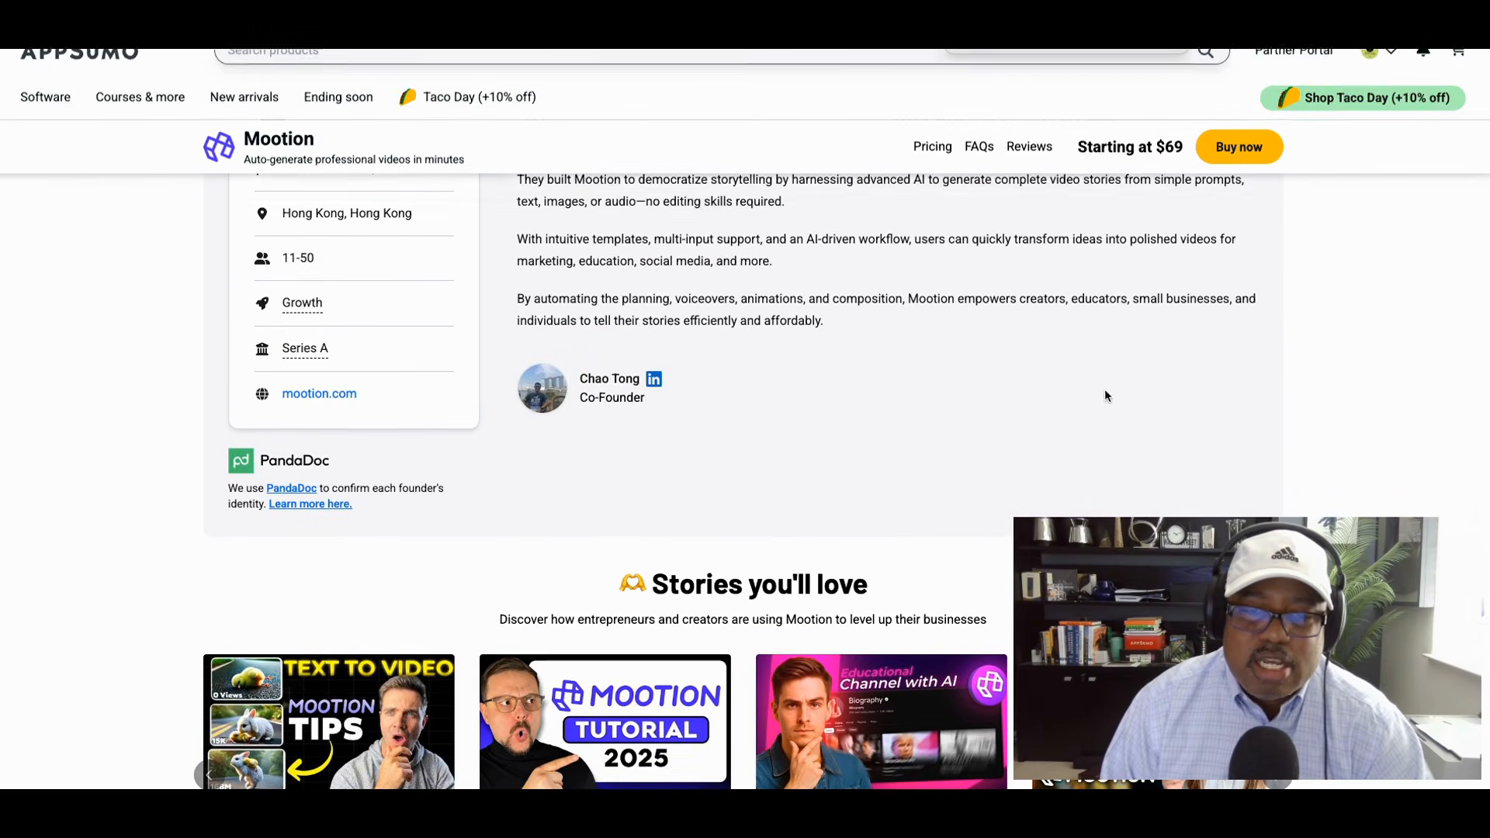
click(326, 396)
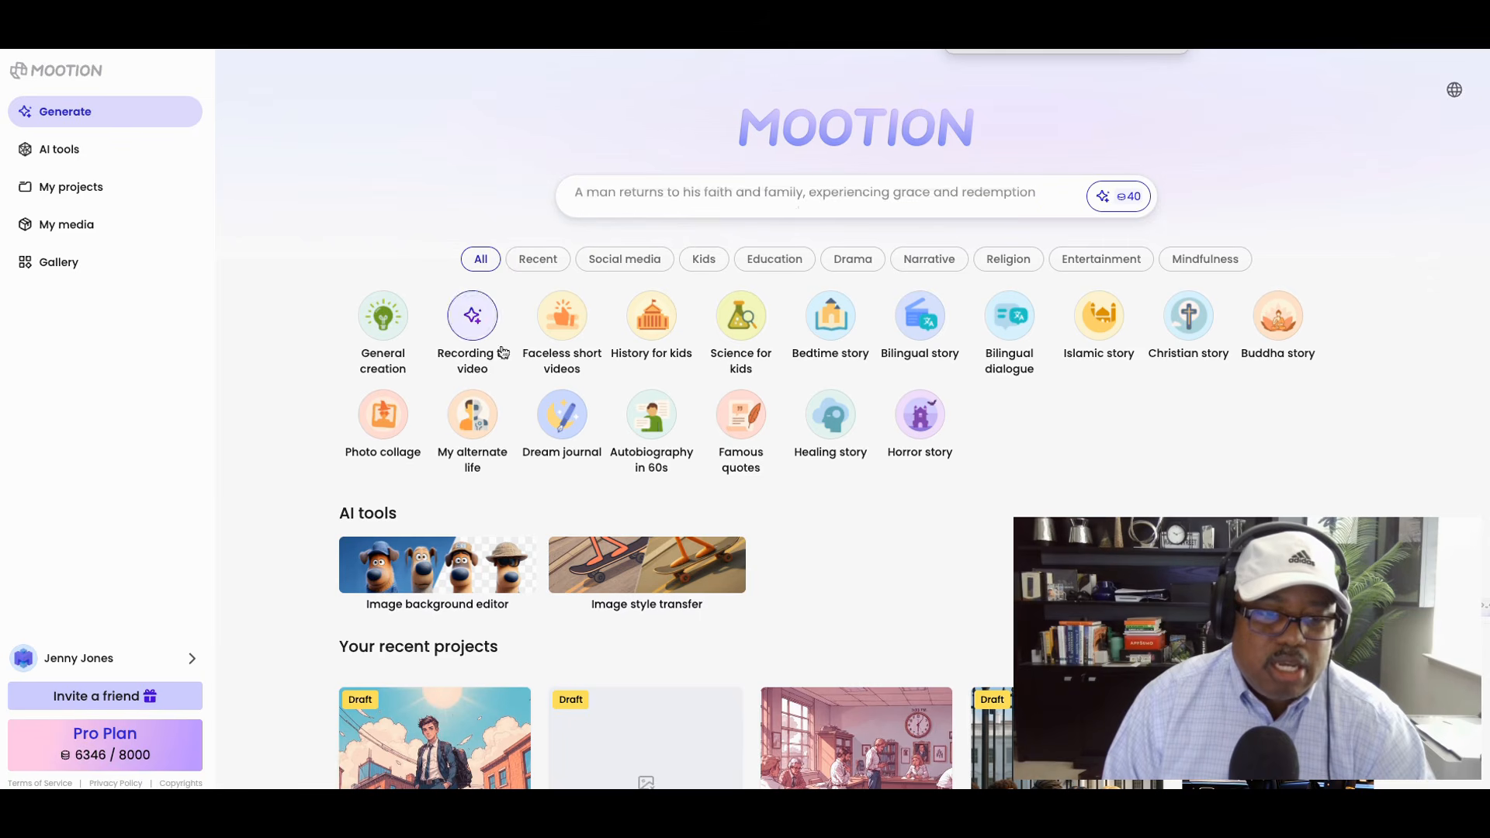
- Log out of the Mootion account and reopen mootion.com from the AppSumo product page
click(174, 666)
click(177, 692)
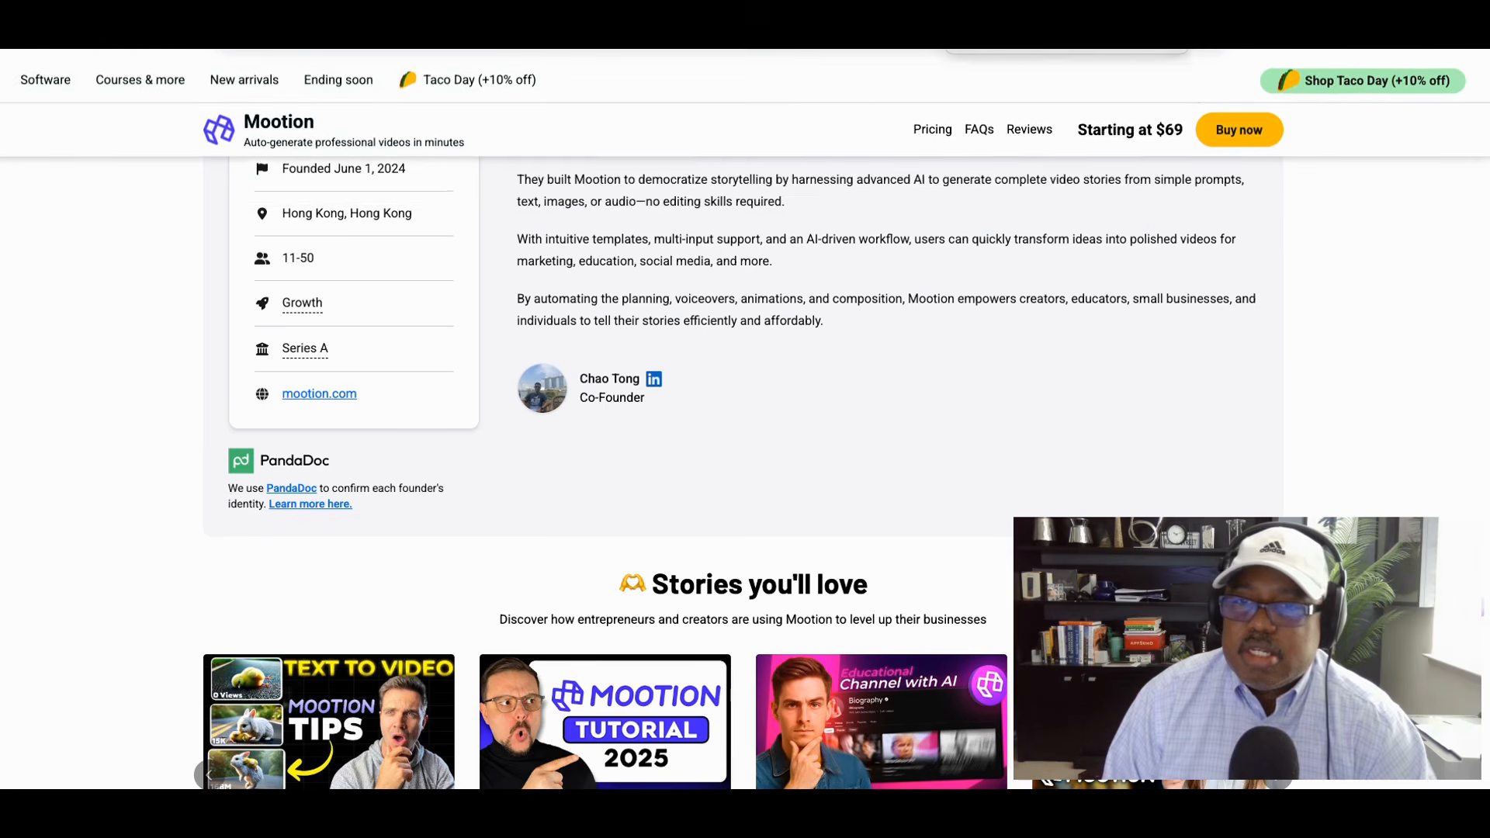
scroll(299, 362, up, 1)
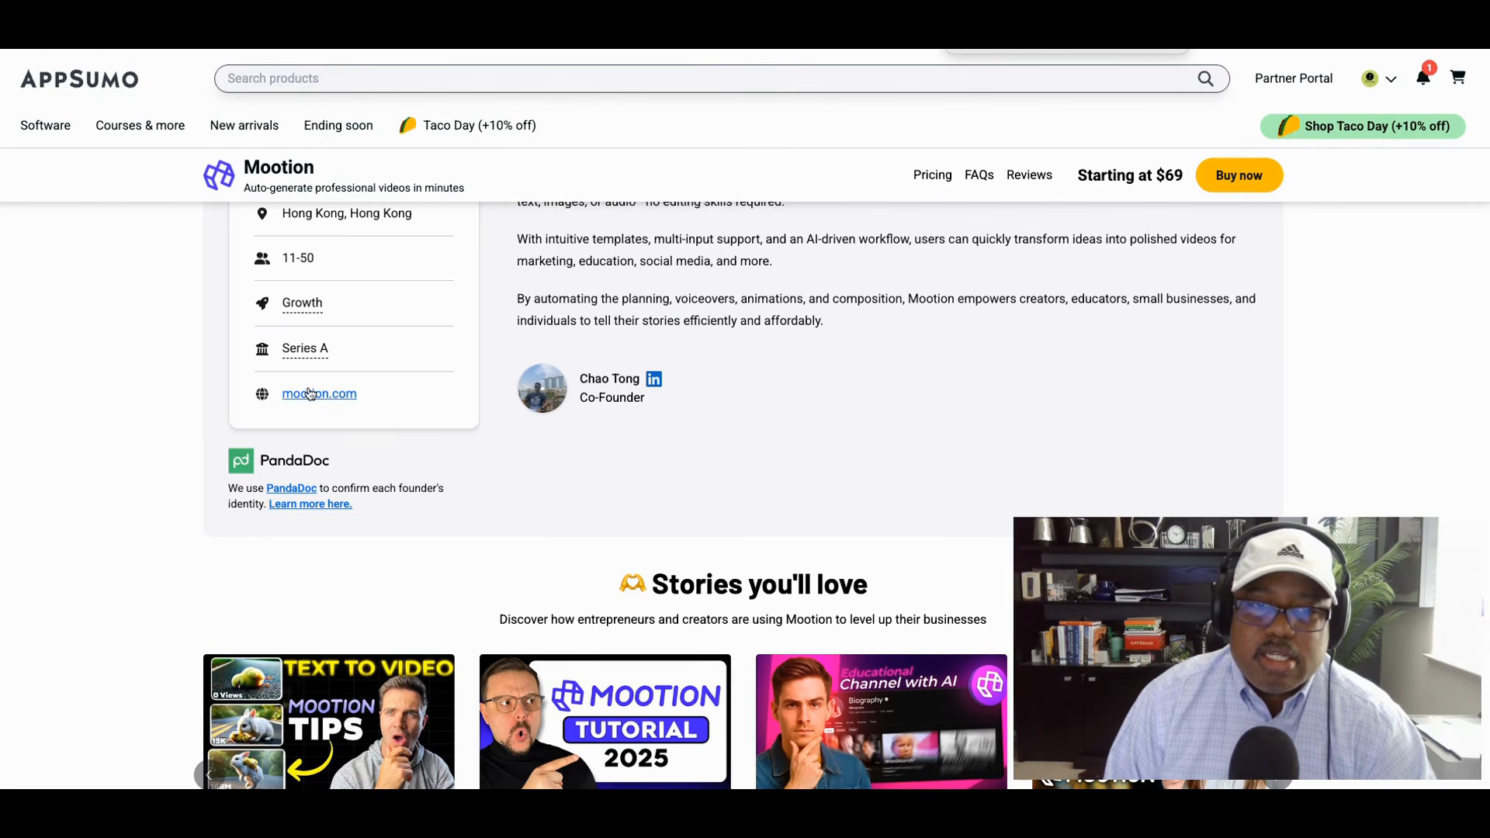
click(309, 393)
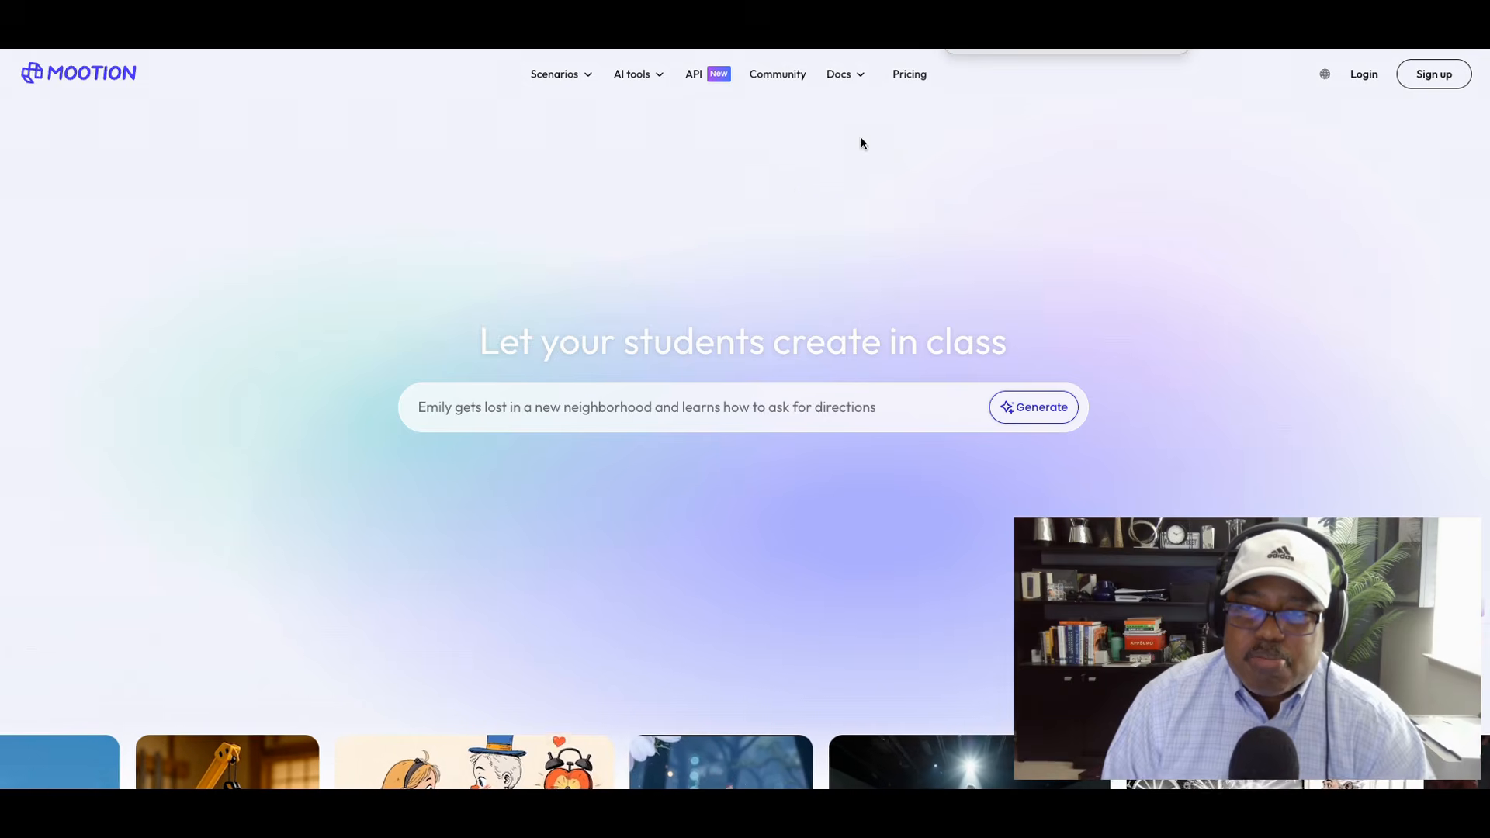
- Open Mootion's pricing page and review the yearly prices, credits and limits of the Free, Standard, Plus and Pro plans
click(909, 74)
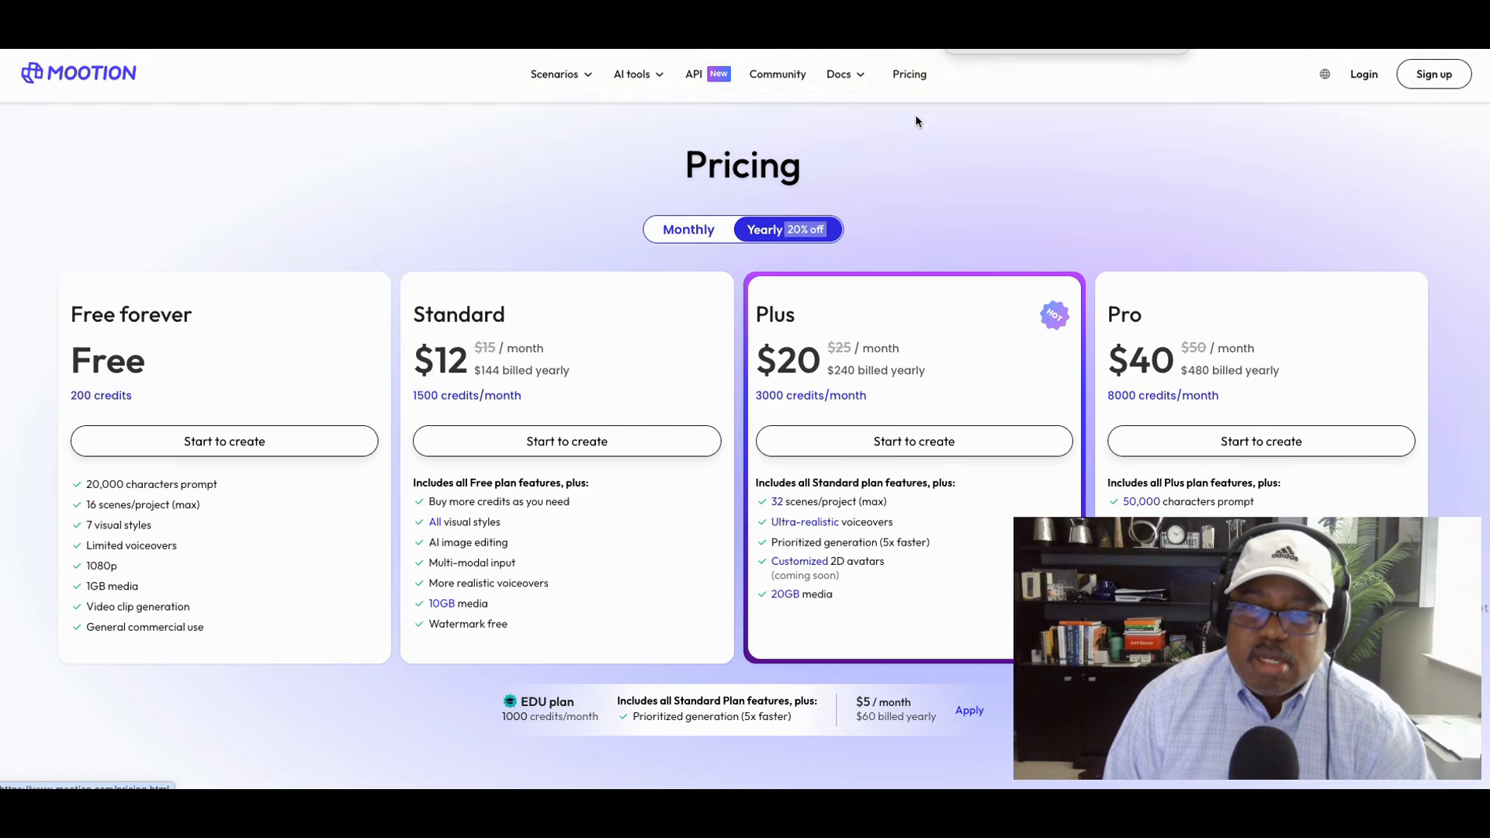
scroll(962, 181, down, 1)
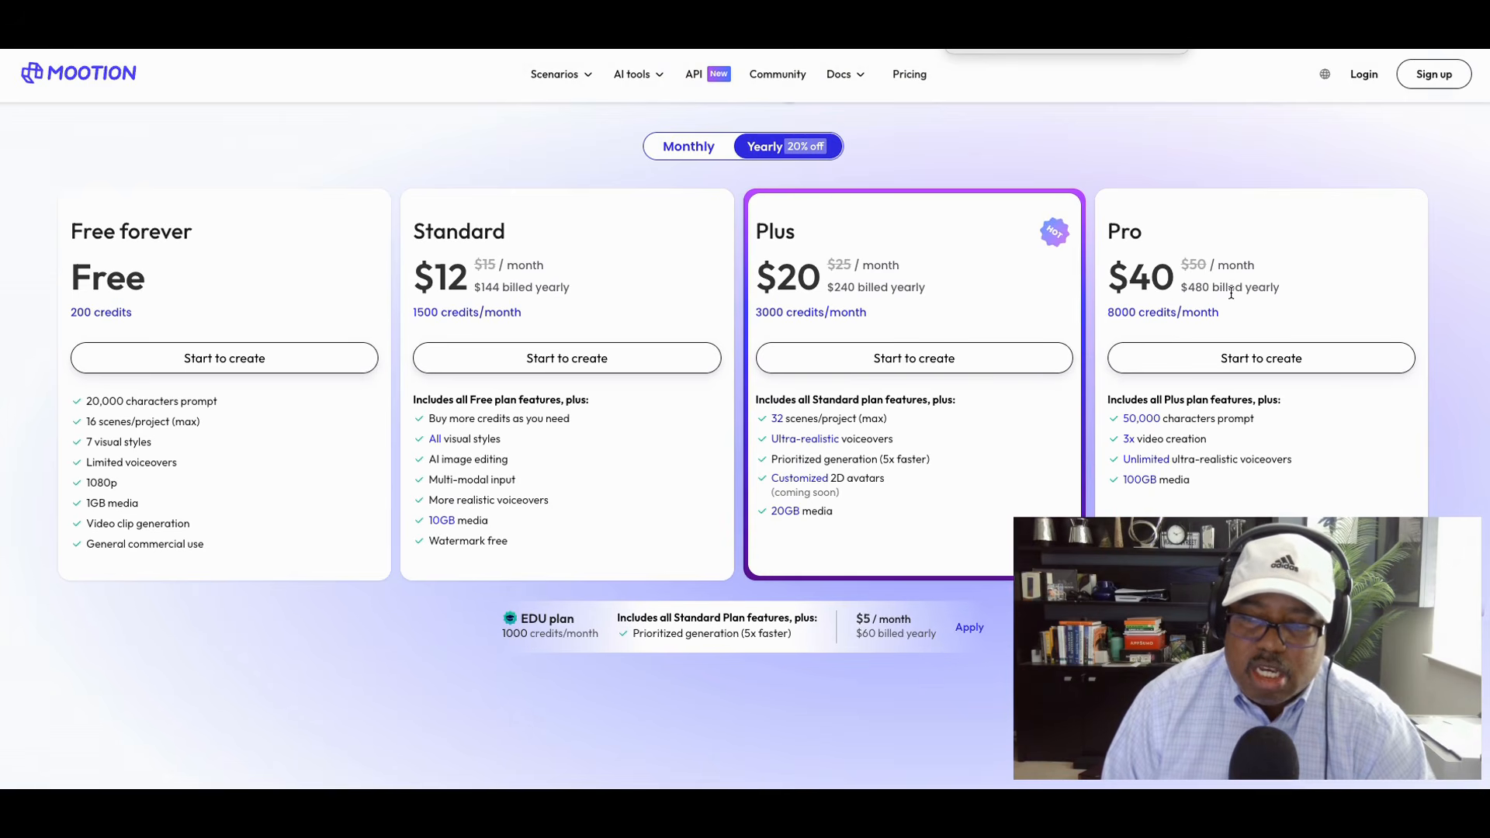
scroll(1208, 343, down, 1)
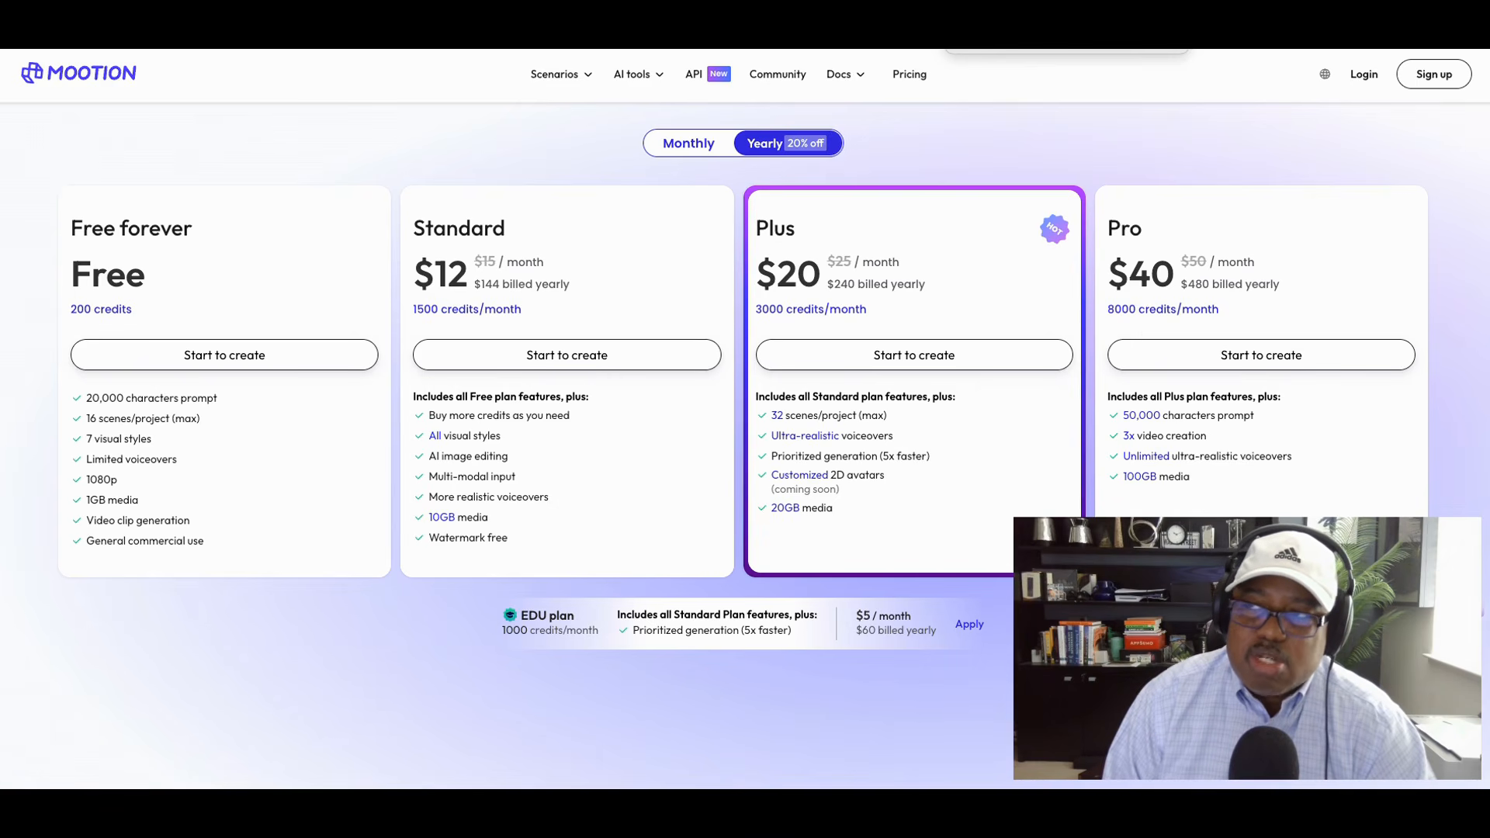
- Switch back to the AppSumo deal page and compare the lifetime license tiers with Mootion's regular subscription plans
click(1335, 42)
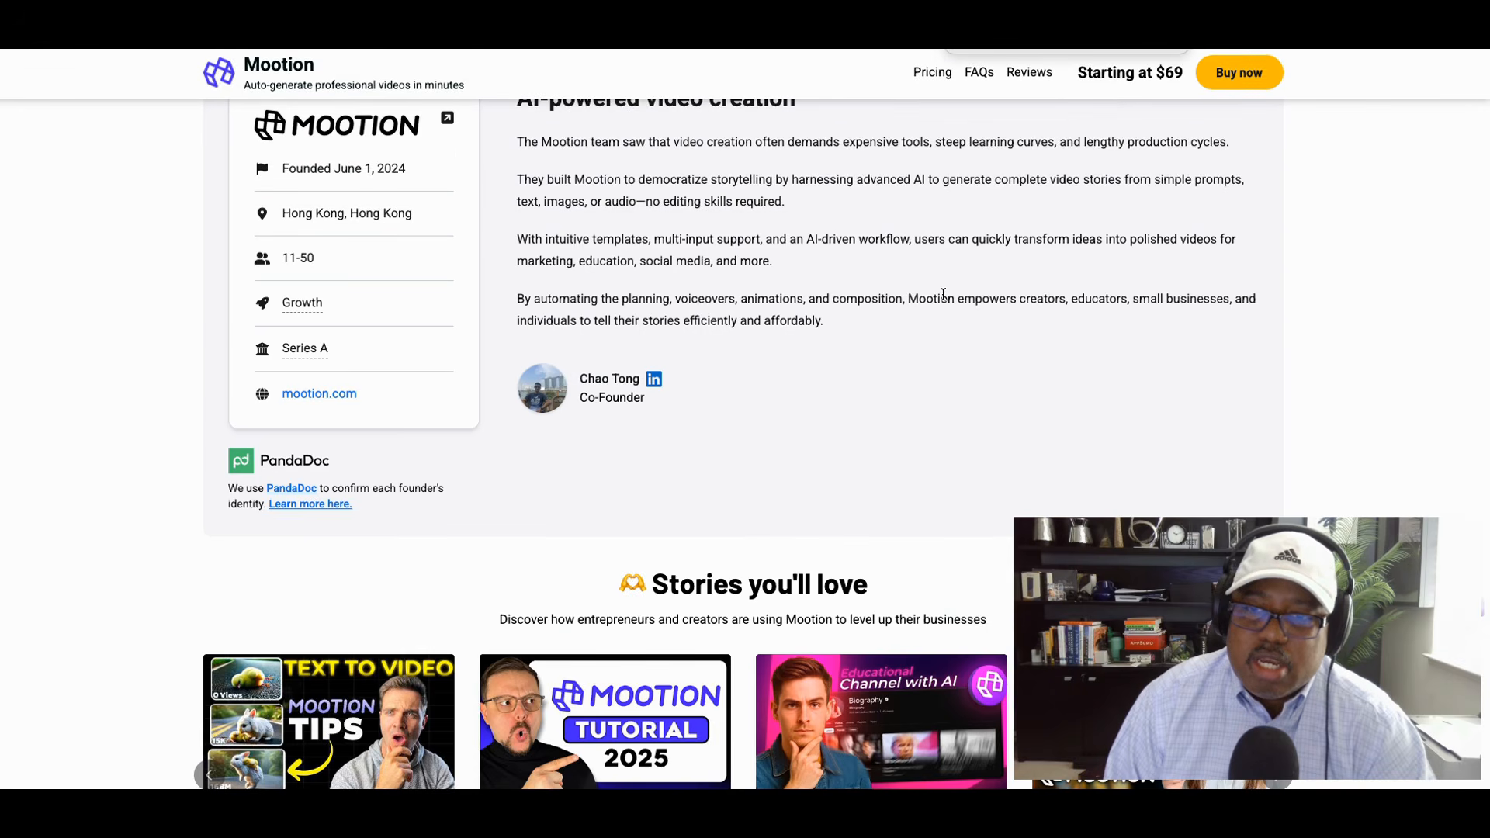
scroll(943, 295, up, 10)
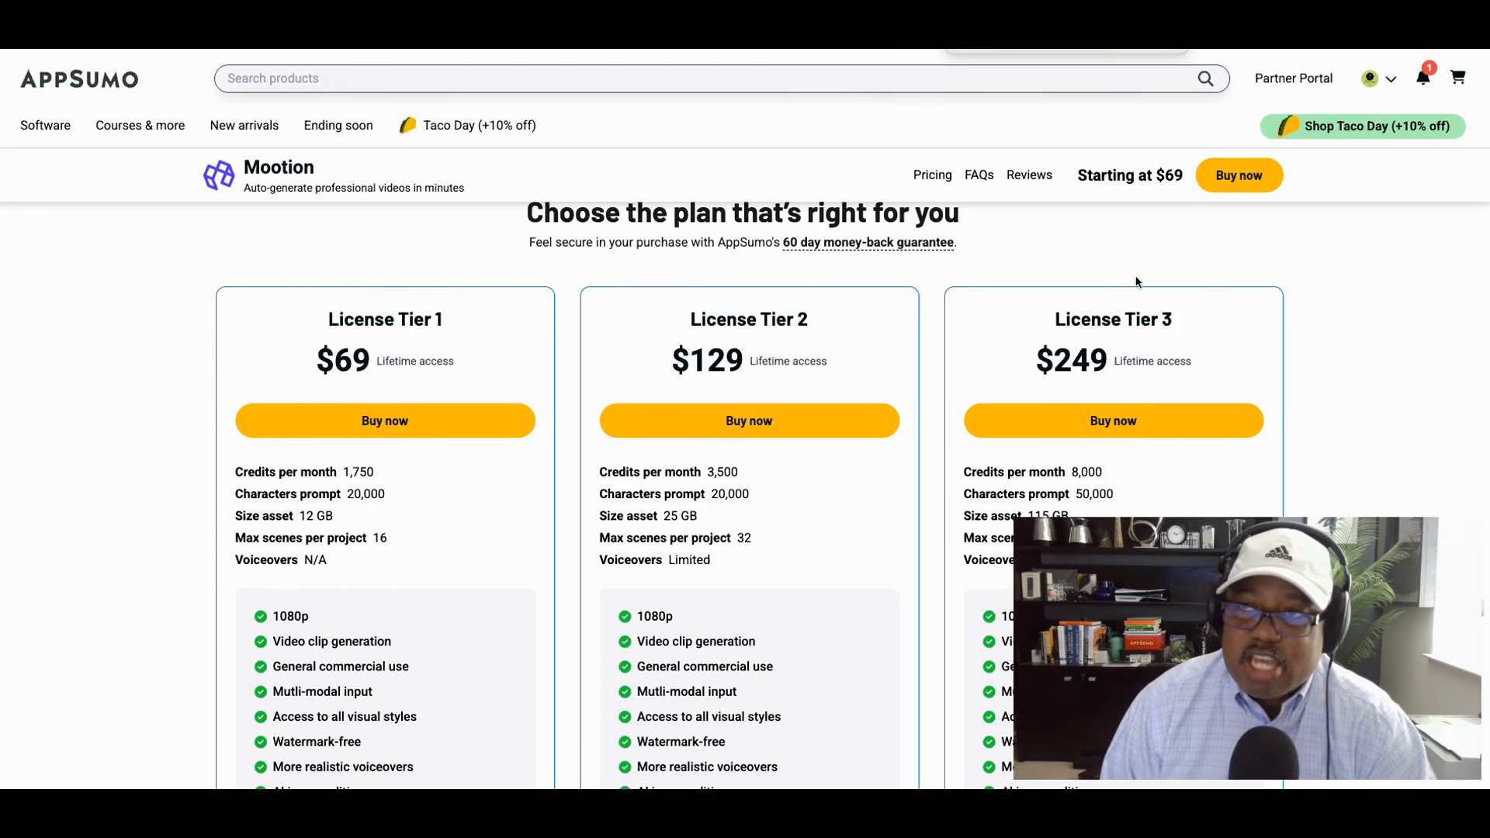
scroll(1135, 166, up, 1)
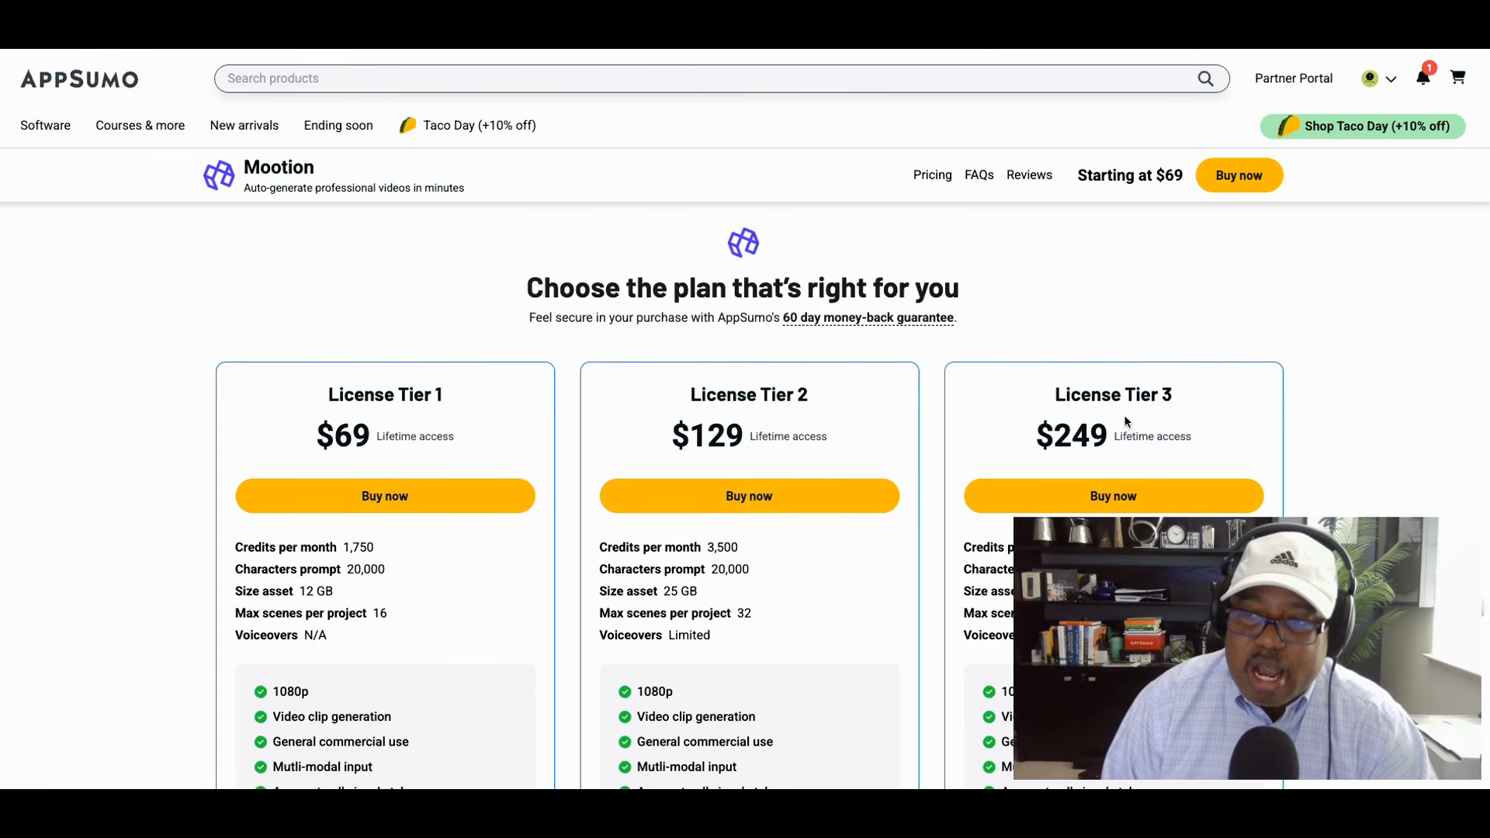
scroll(1124, 414, down, 1)
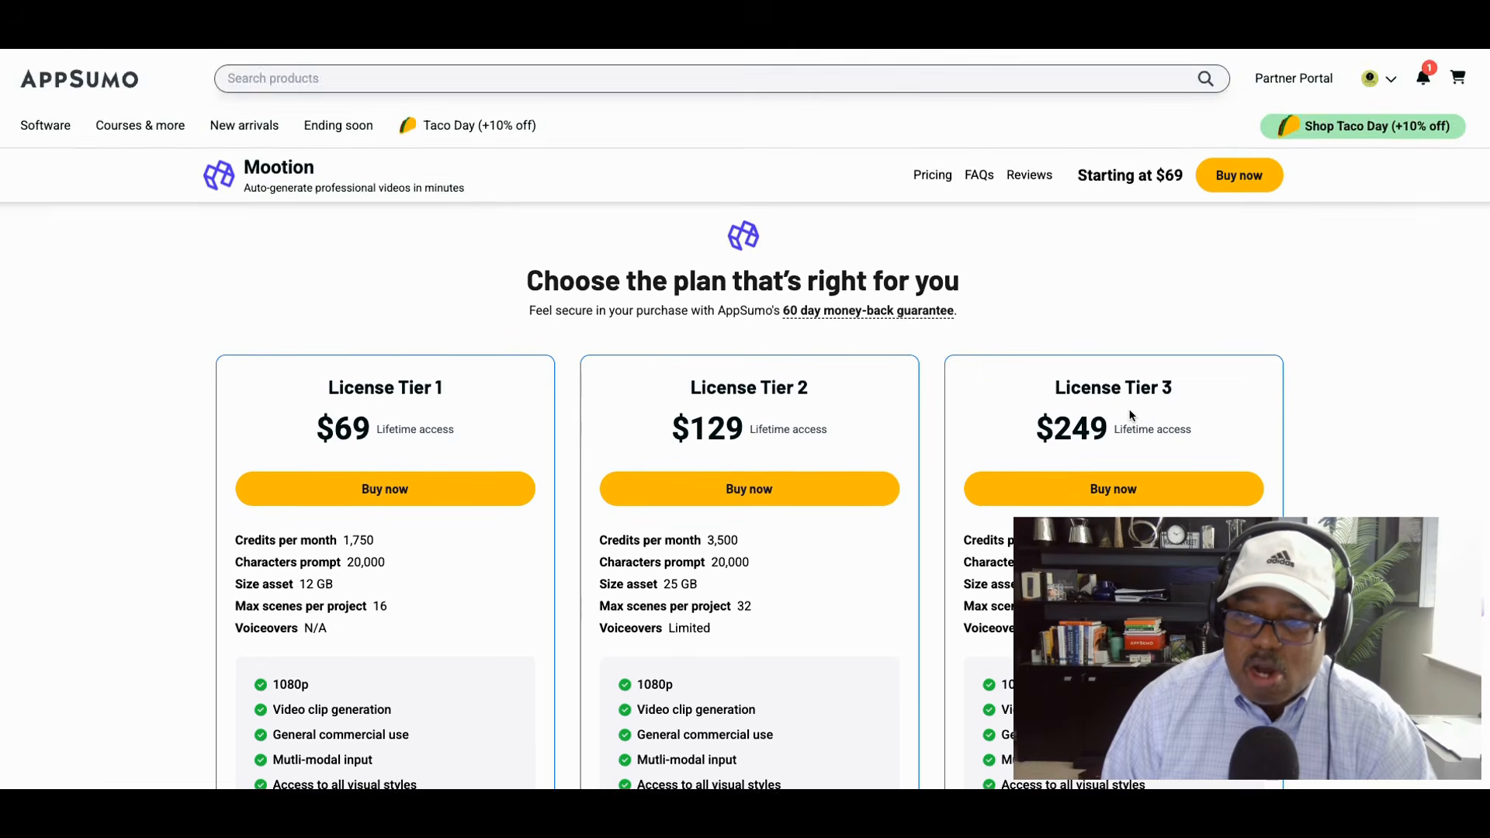
scroll(1130, 416, down, 2)
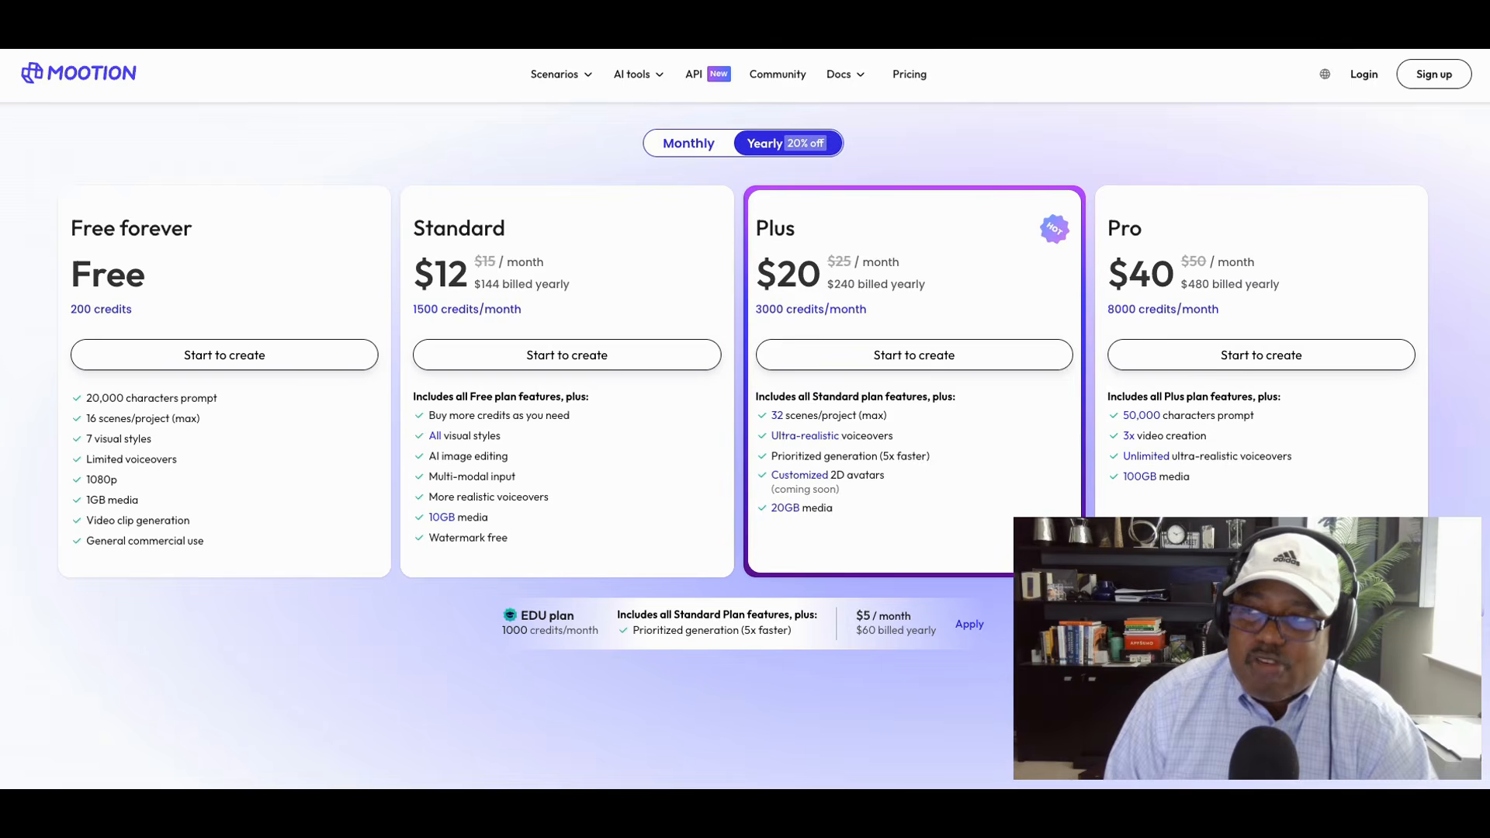
- Return from the Mootion pricing page to the AppSumo deal and examine License Tier 3's limits, included features and the deal terms
key(ctrl+Tab)
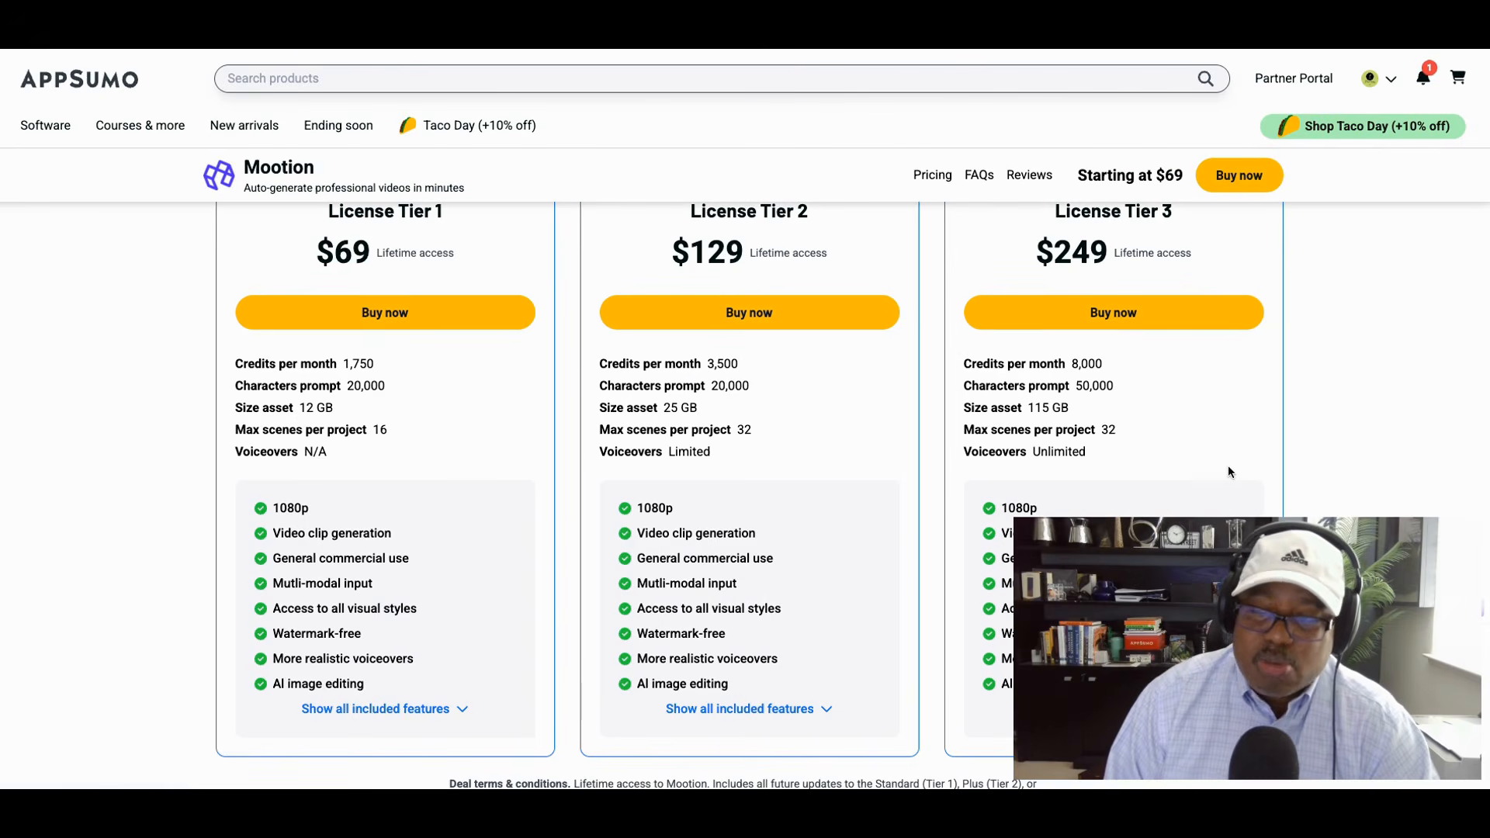
scroll(1228, 464, up, 1)
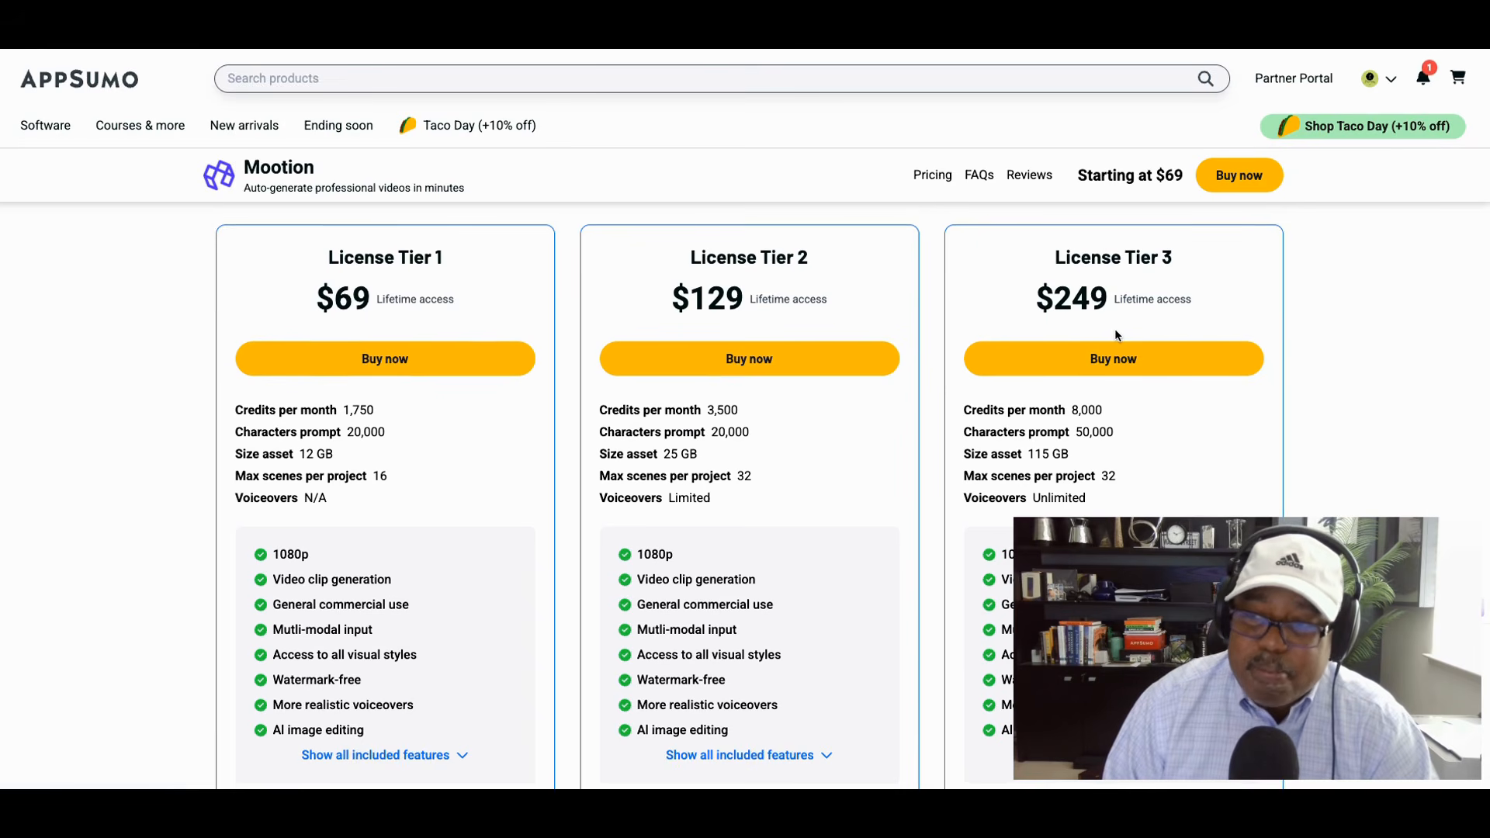
scroll(1111, 325, down, 1)
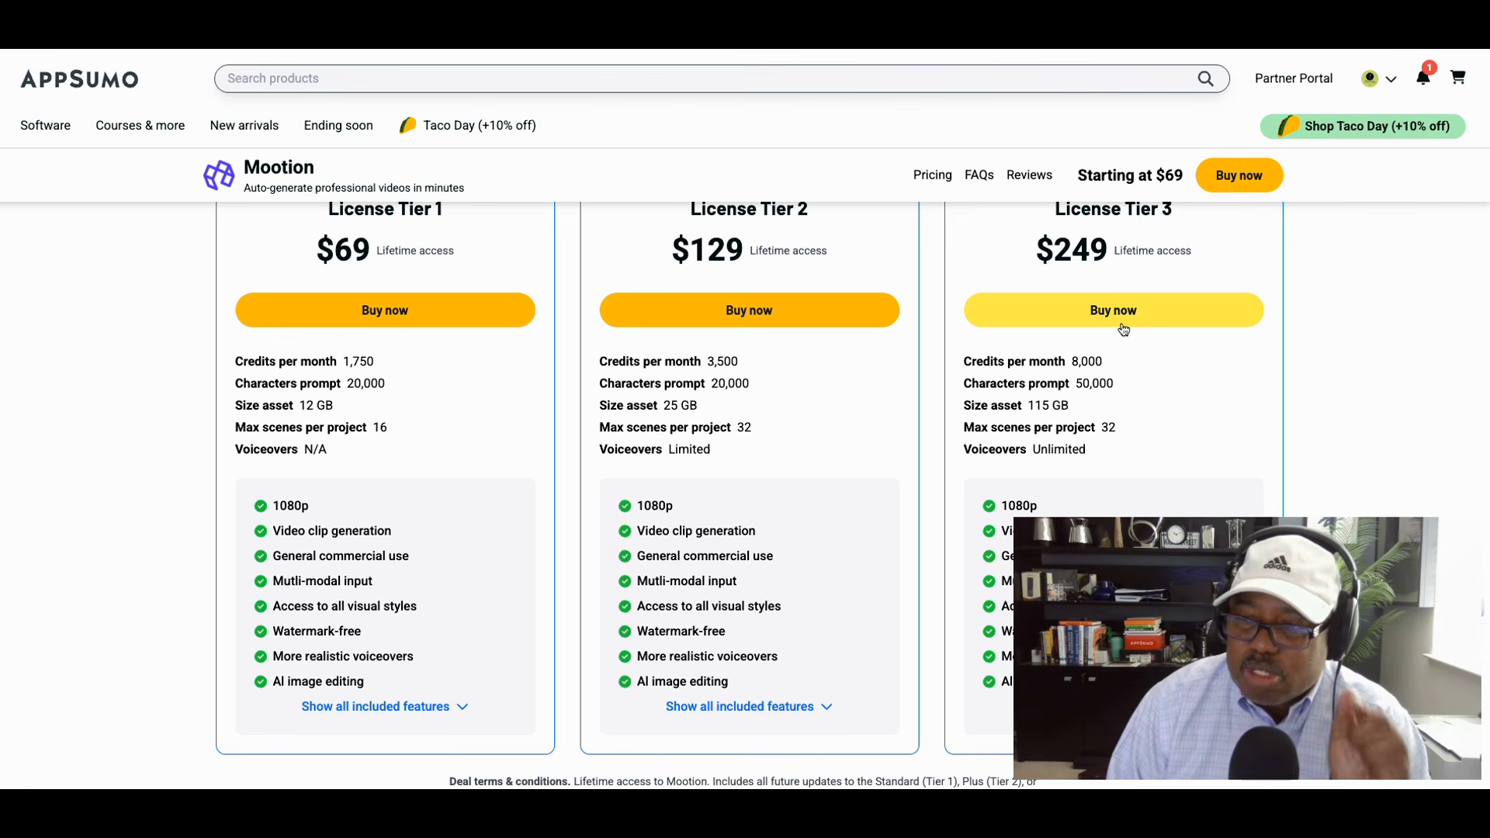
scroll(1123, 329, down, 2)
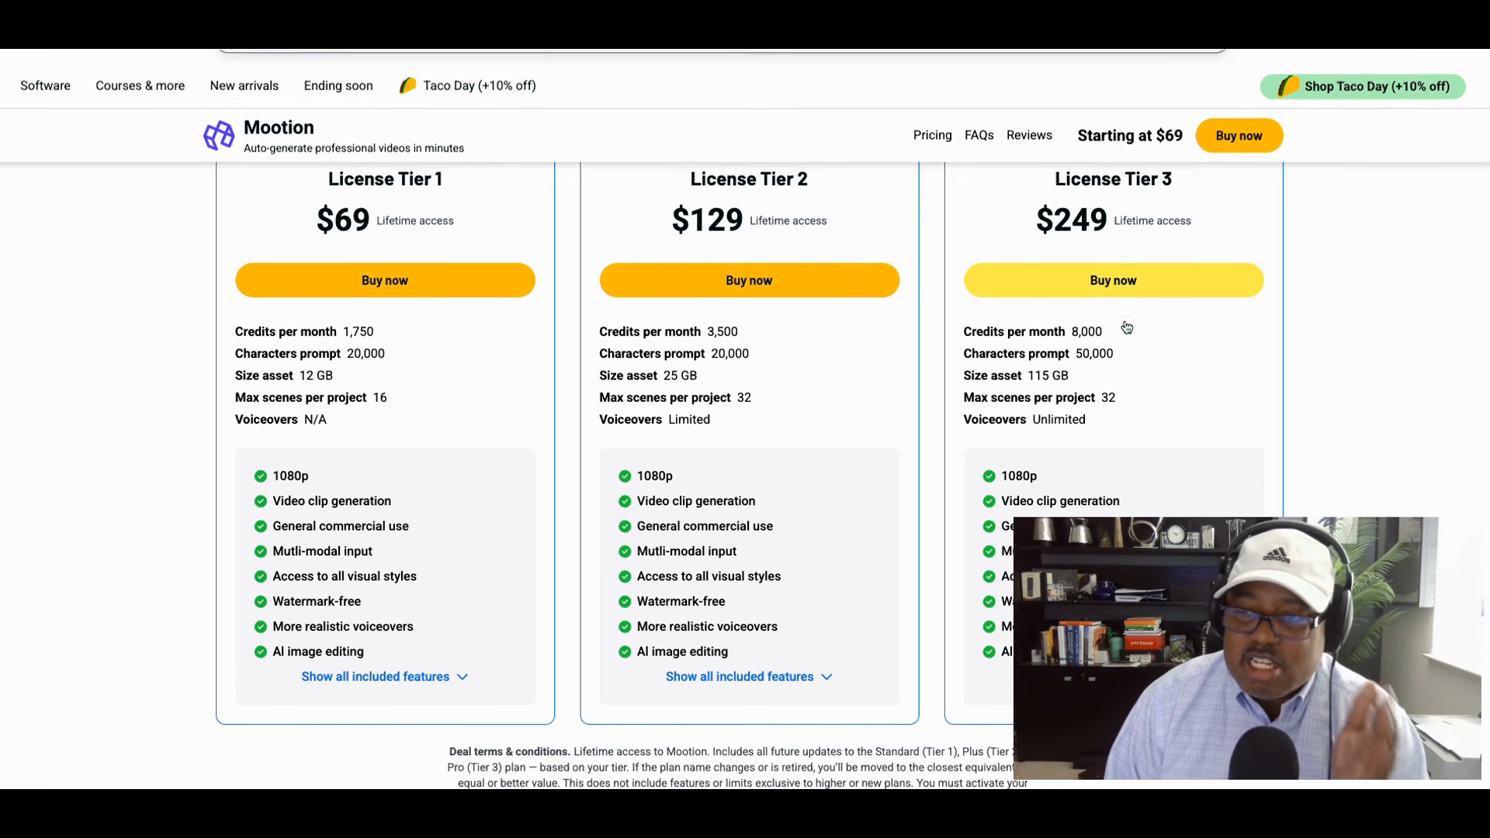
scroll(1125, 326, down, 1)
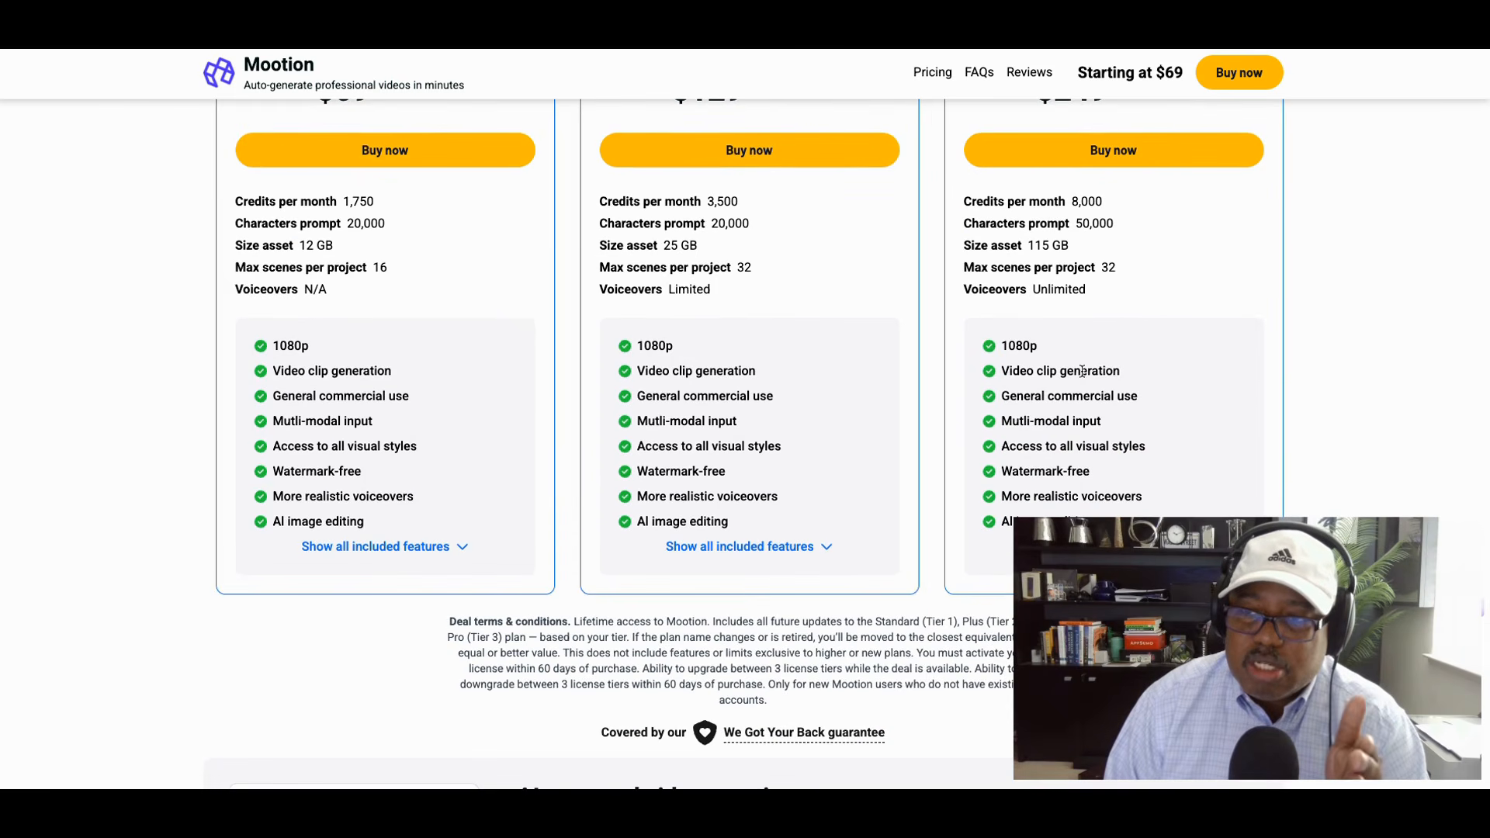
scroll(1069, 378, down, 1)
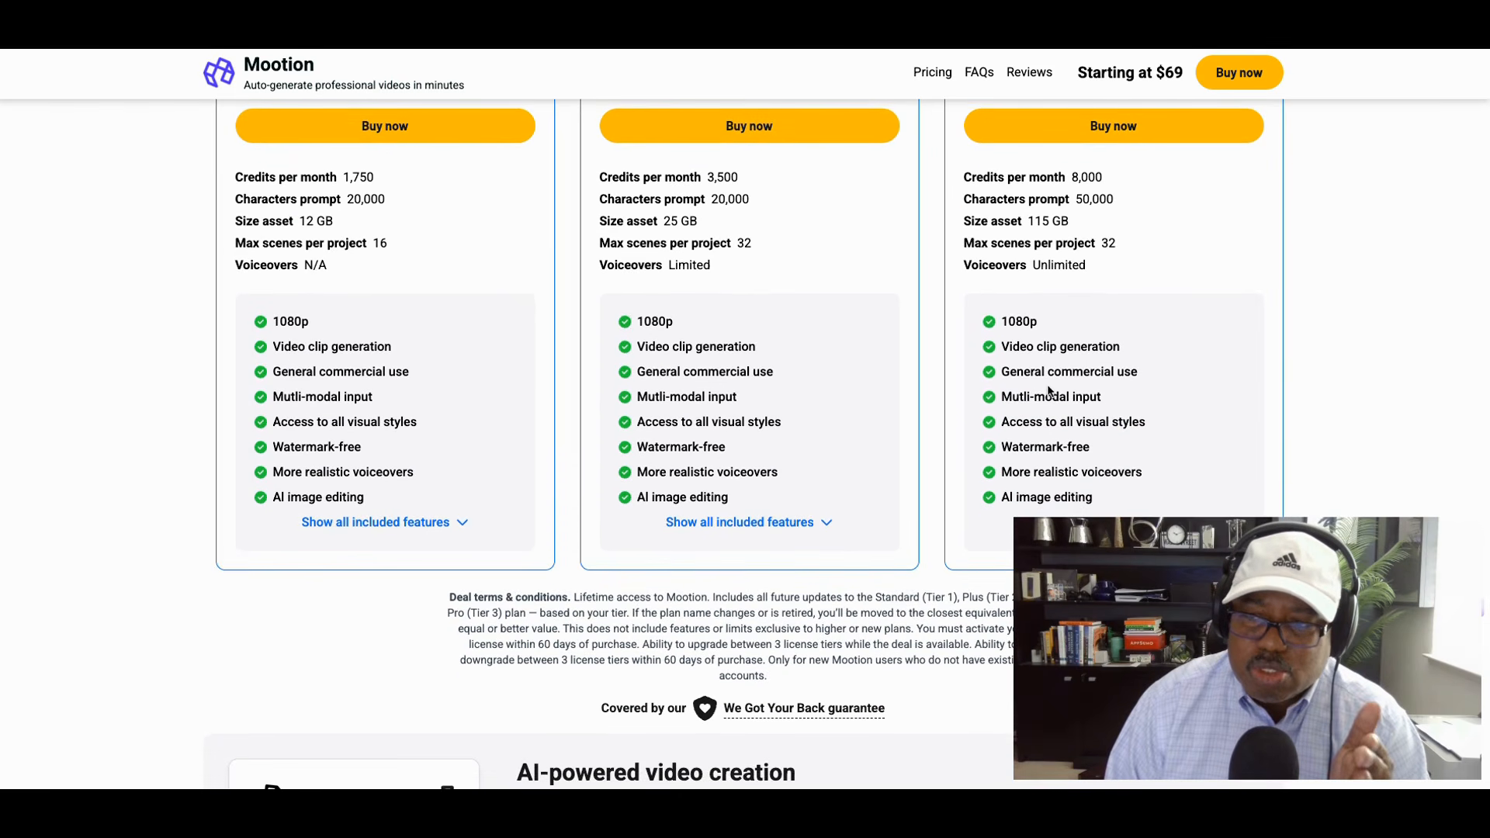
scroll(1051, 388, down, 1)
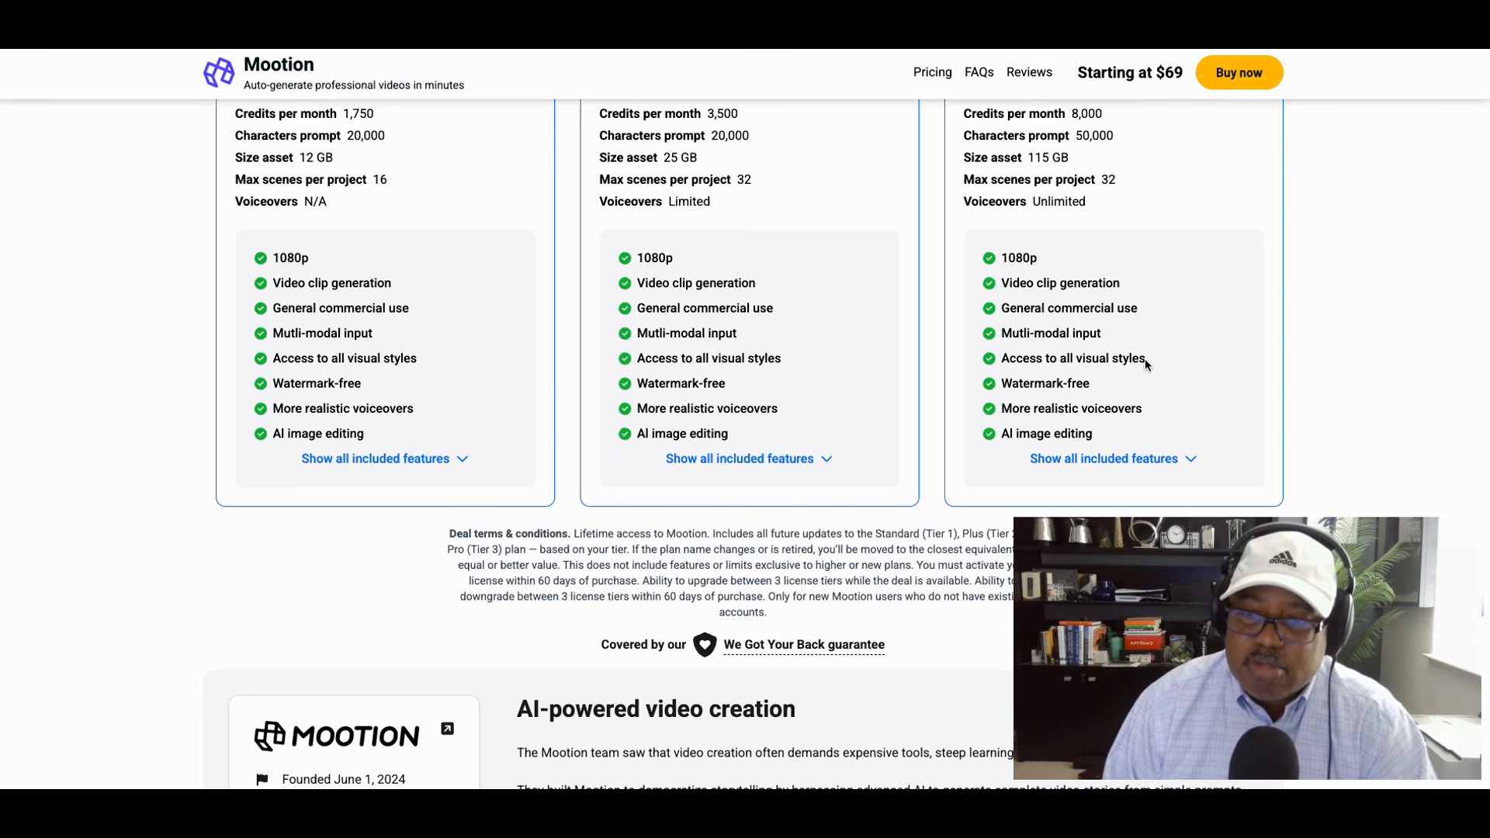
scroll(1144, 359, down, 3)
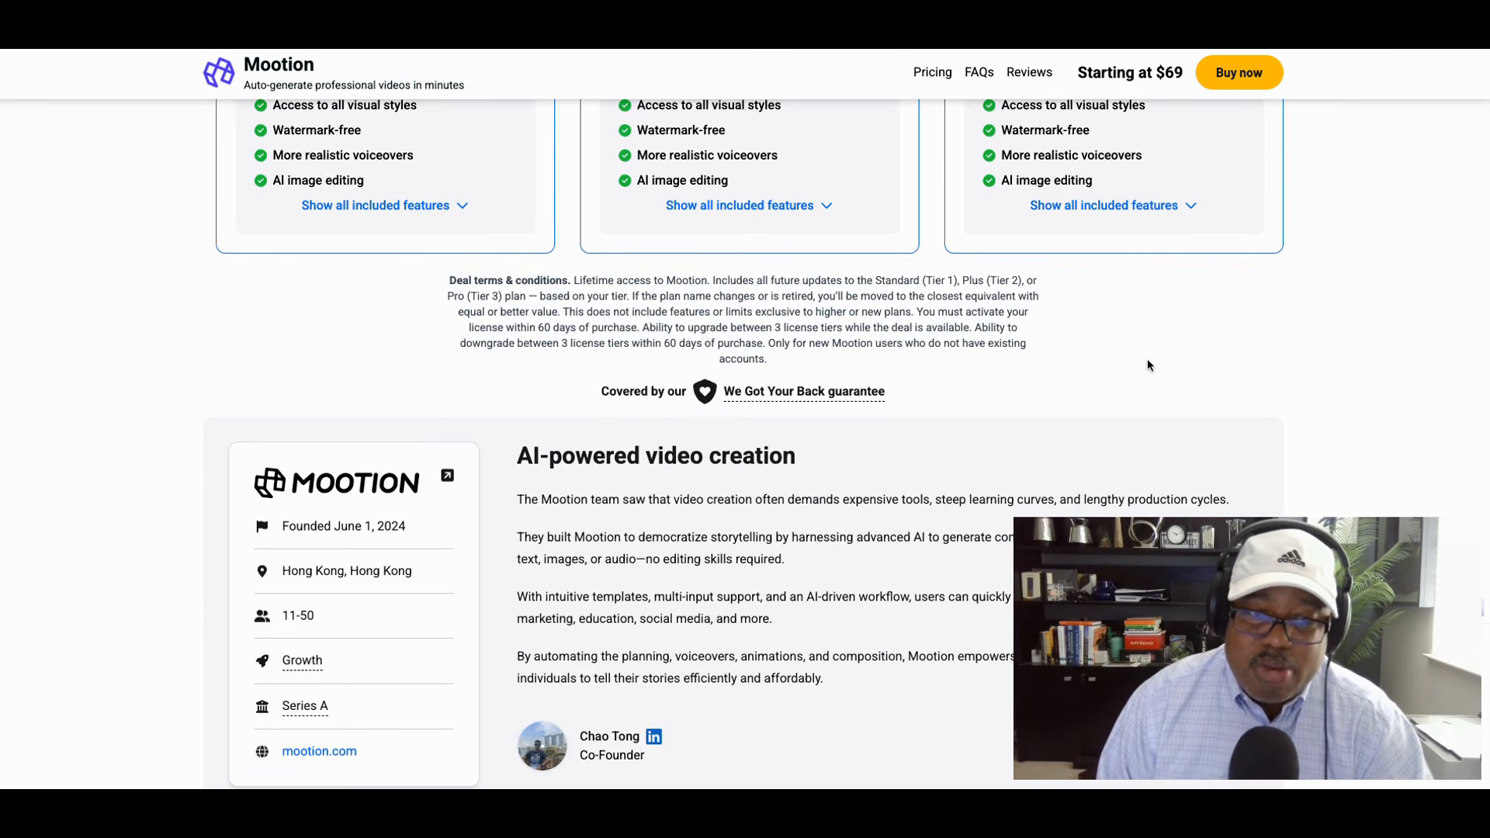
- Go back to the plan section of the AppSumo deal and review the prices and monthly credits of all three tiers
scroll(1047, 369, up, 8)
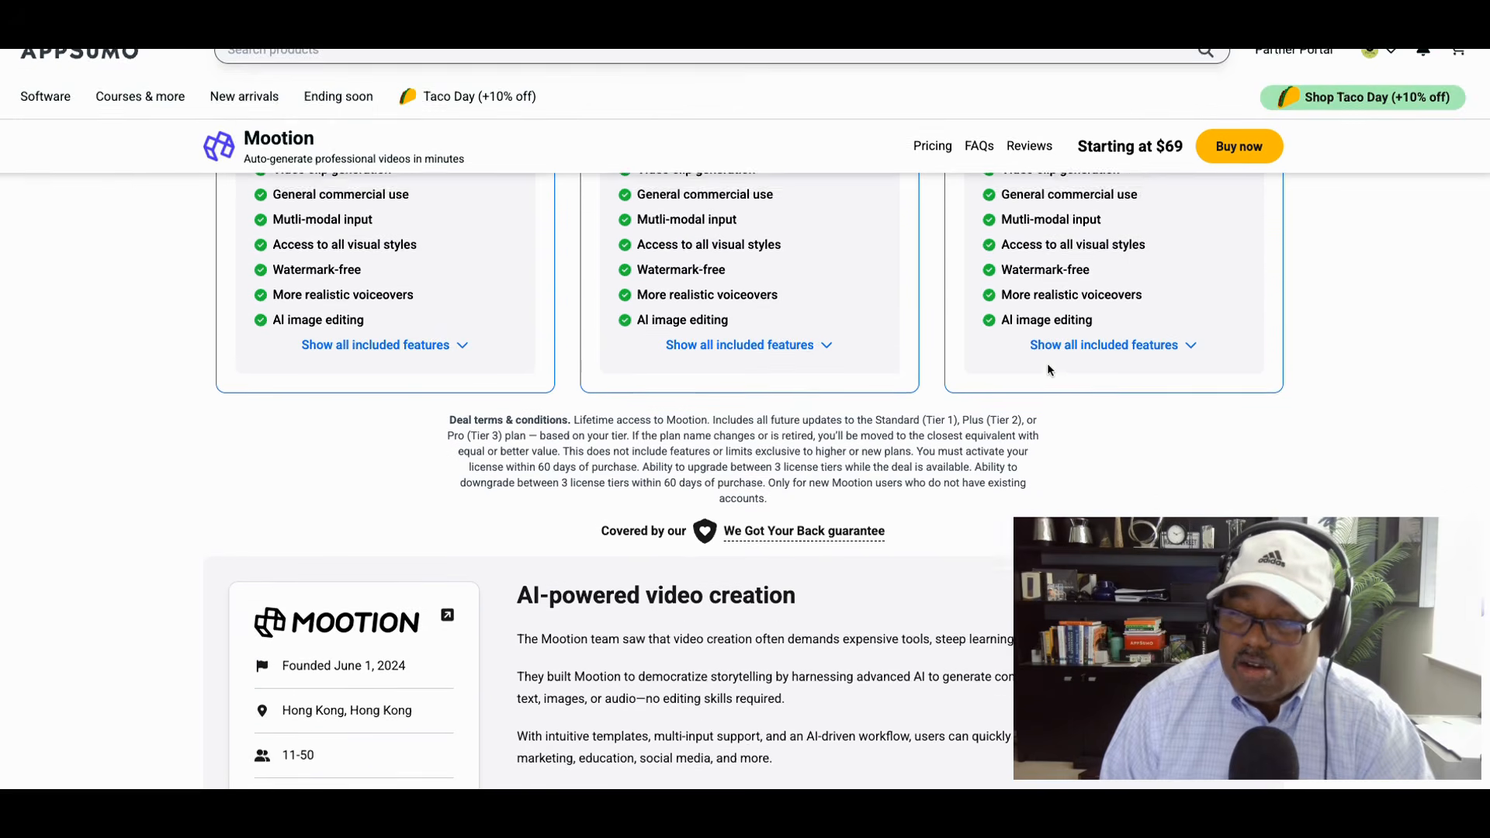
scroll(1063, 360, down, 1)
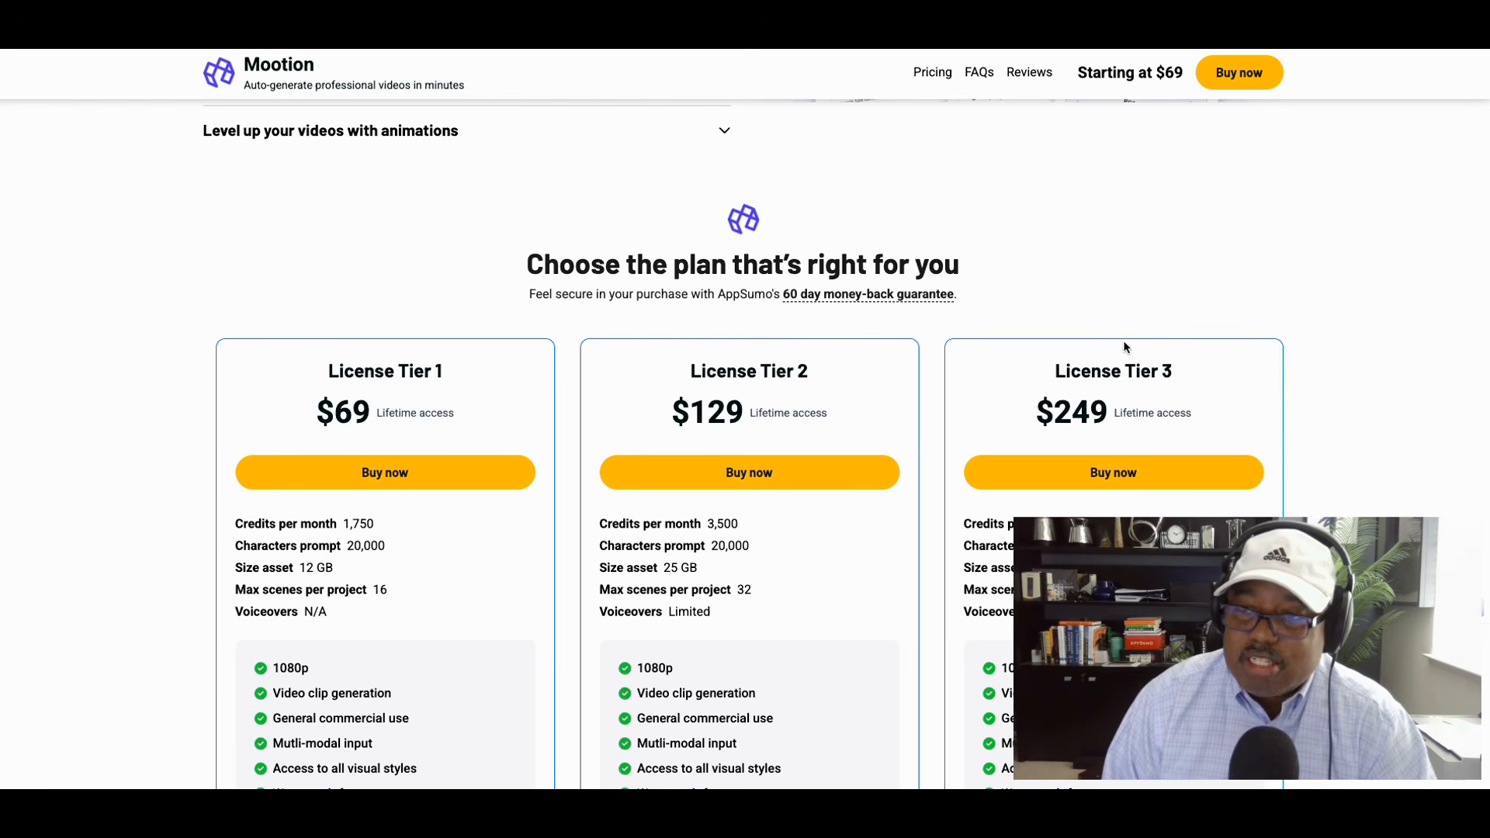
scroll(1130, 326, down, 1)
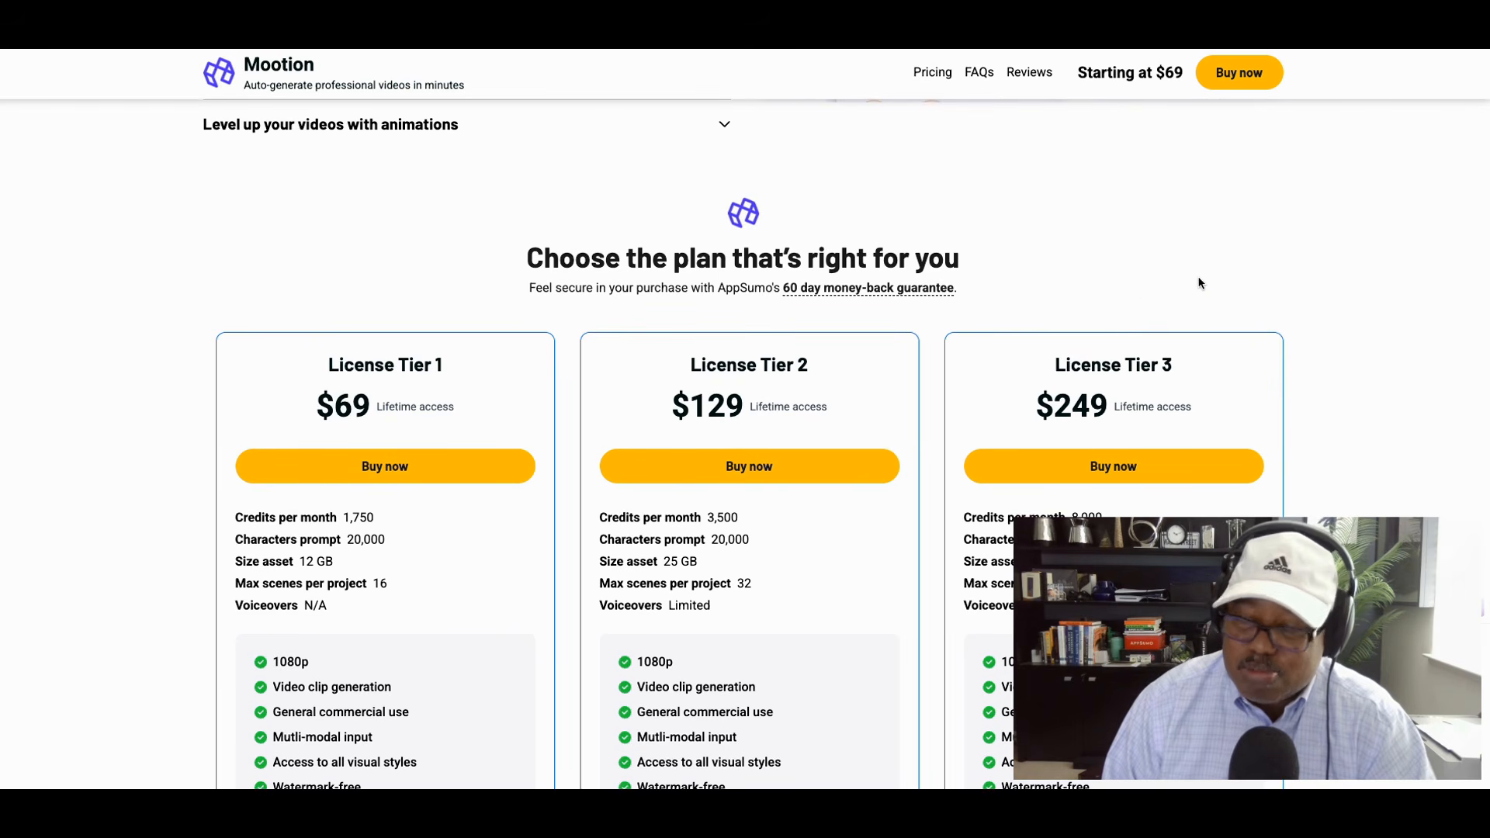
scroll(1243, 262, down, 1)
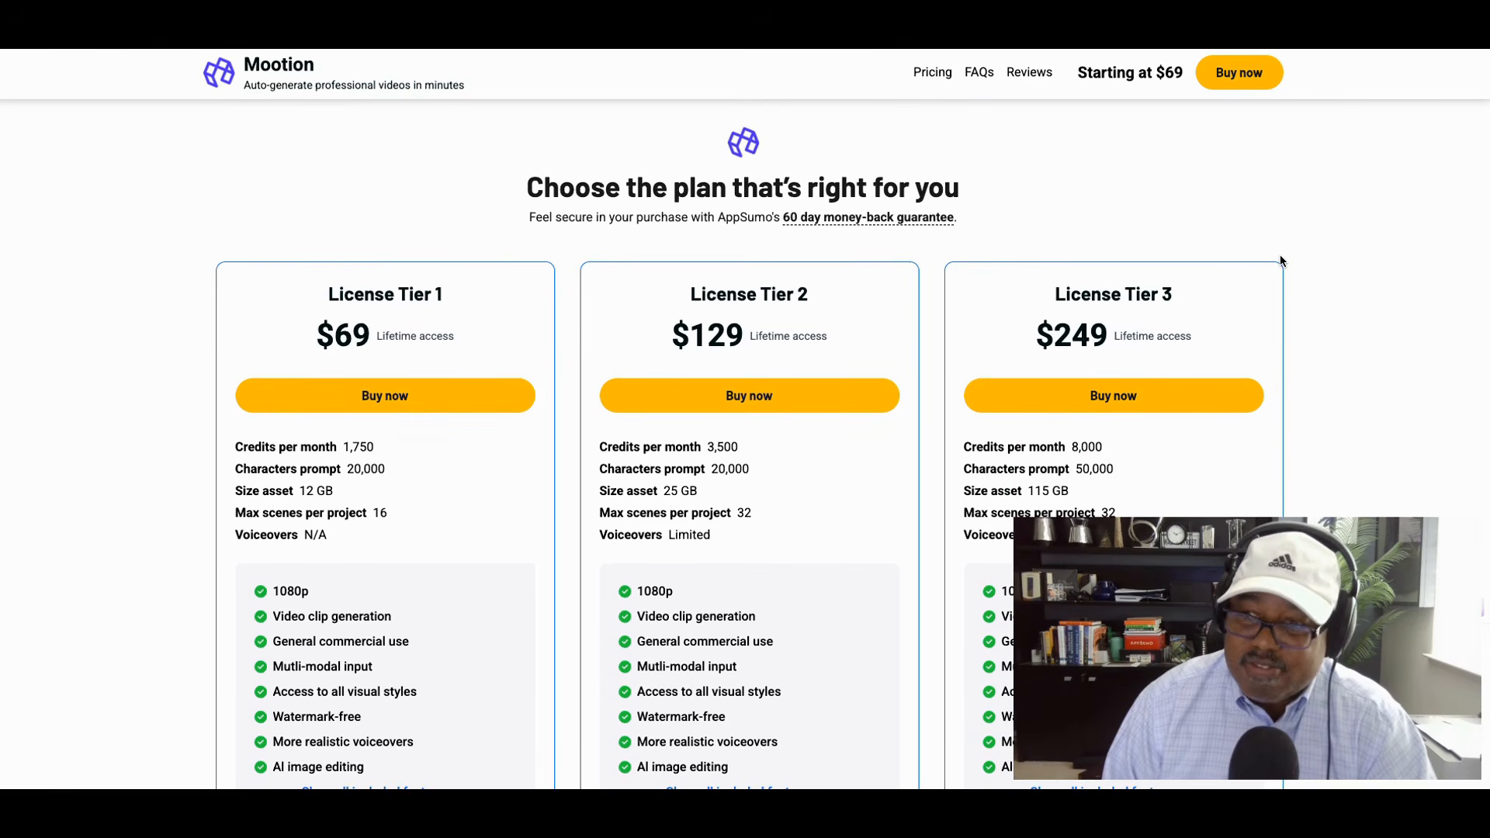
scroll(1279, 256, up, 1)
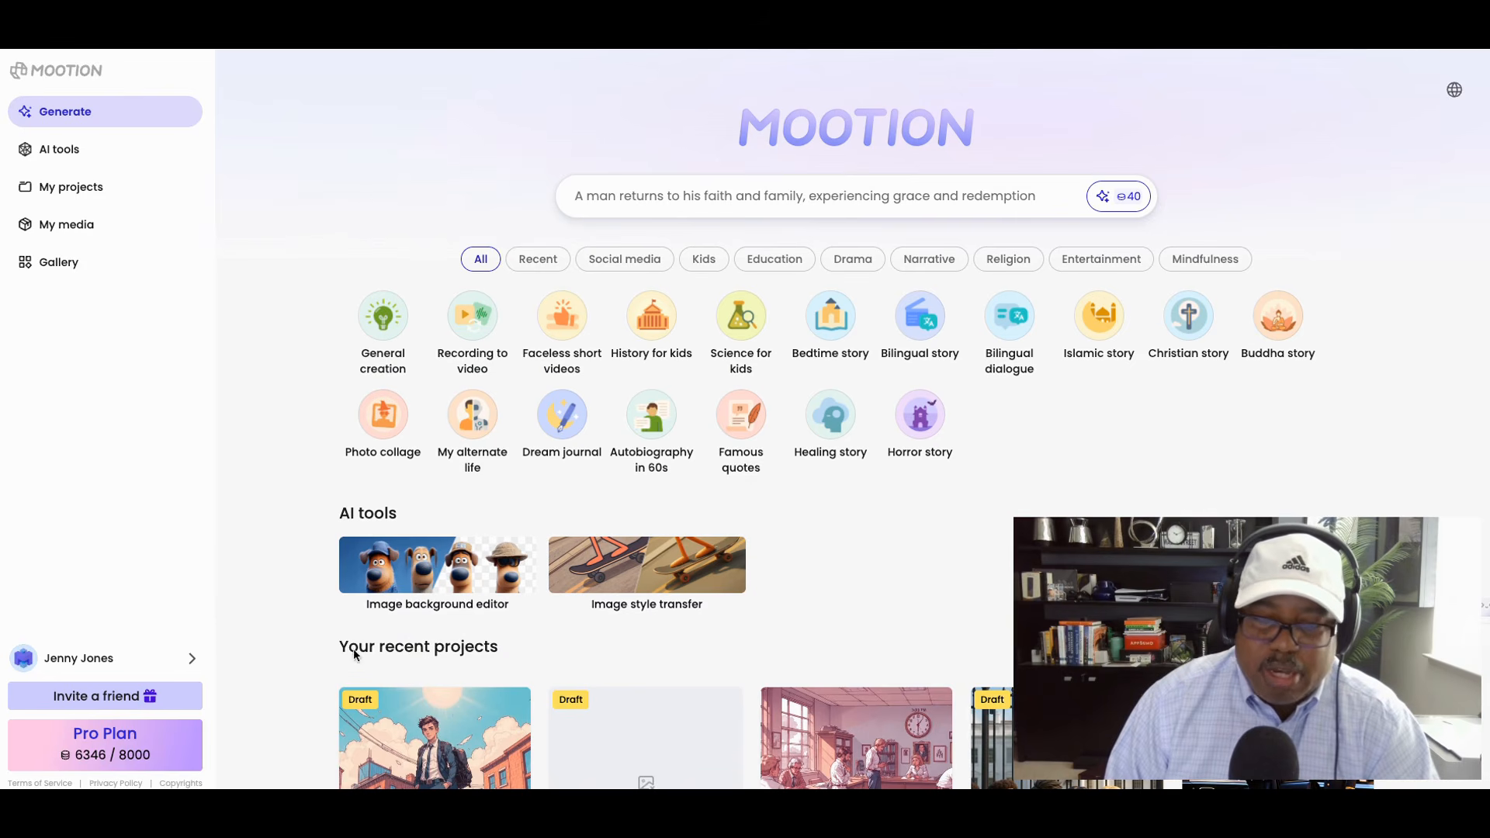
- Look over the Mootion dashboard's creation templates, AI tools, recent projects and gallery
scroll(844, 605, down, 6)
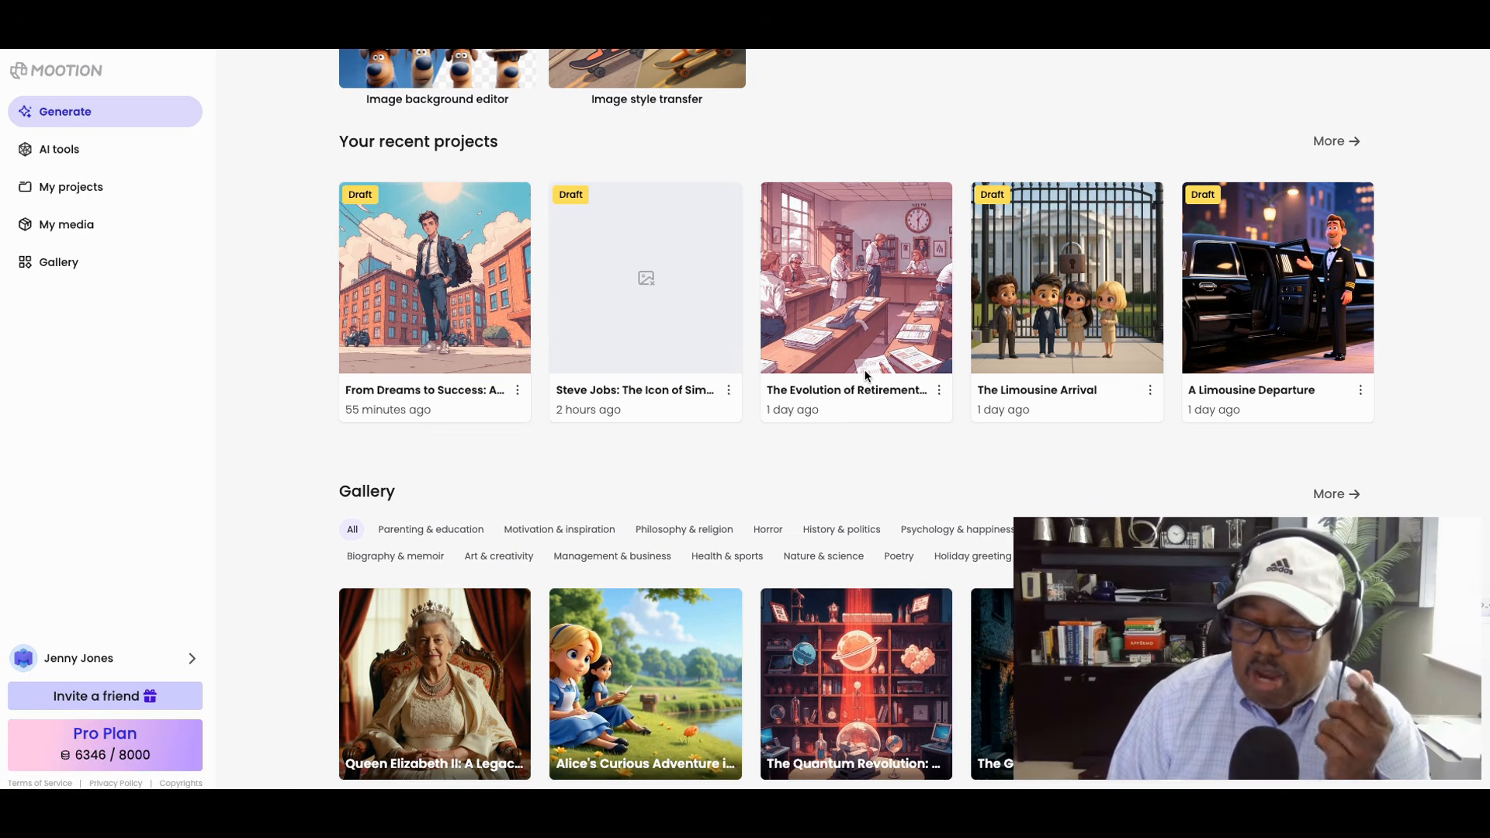
scroll(873, 376, up, 2)
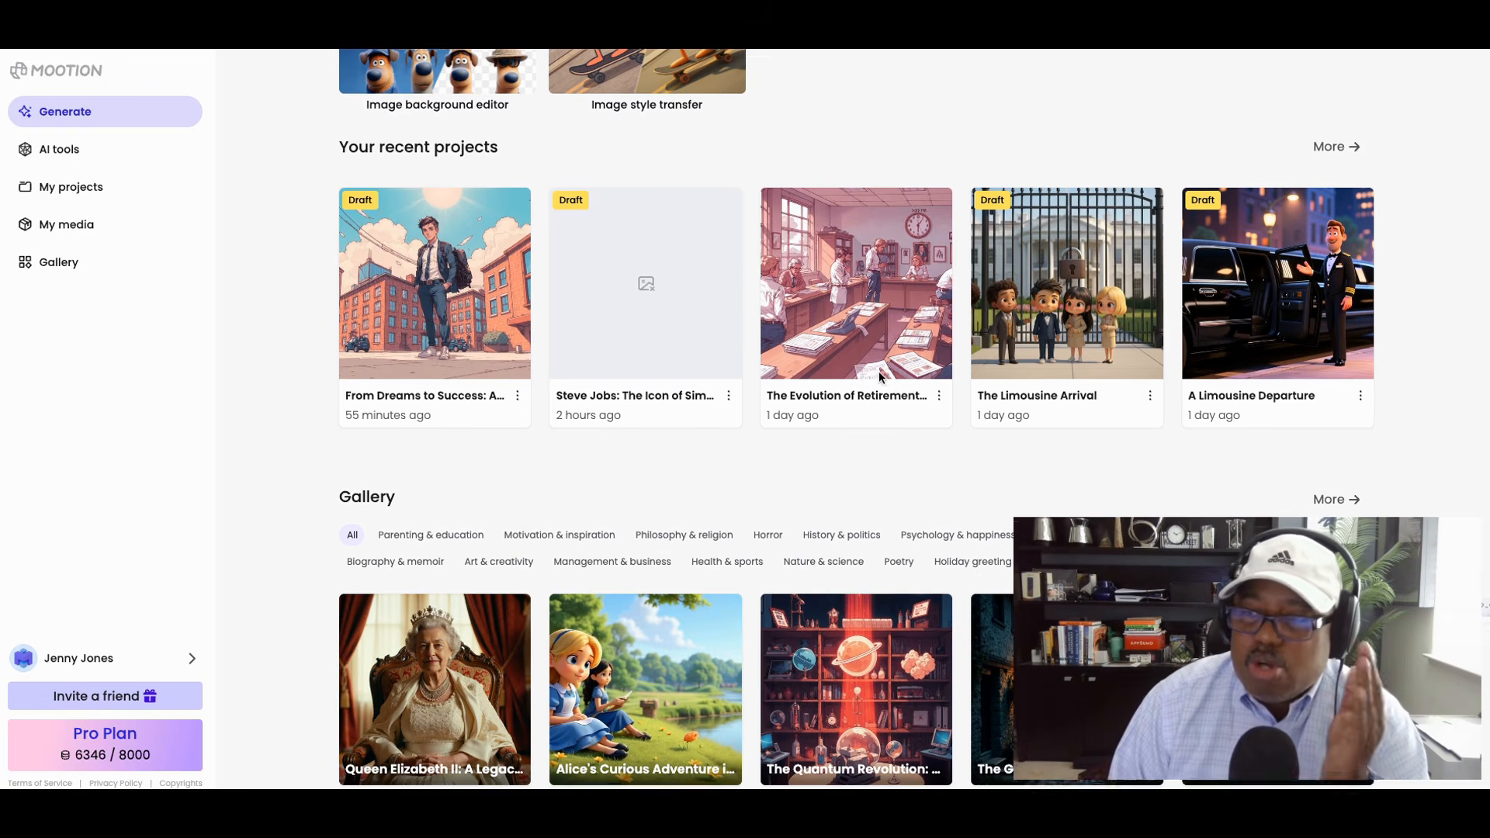
scroll(880, 377, down, 2)
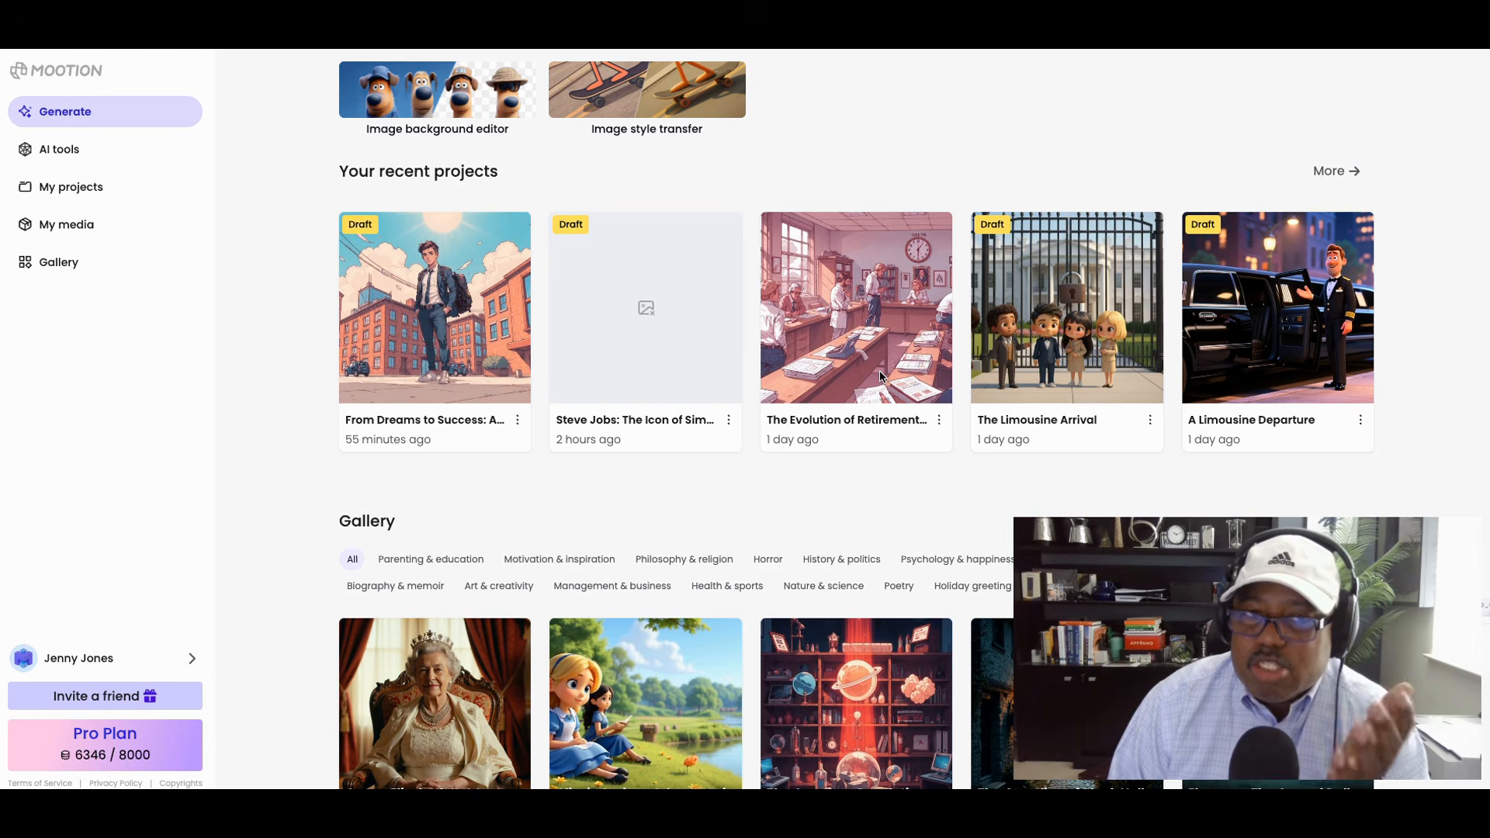
scroll(879, 377, up, 4)
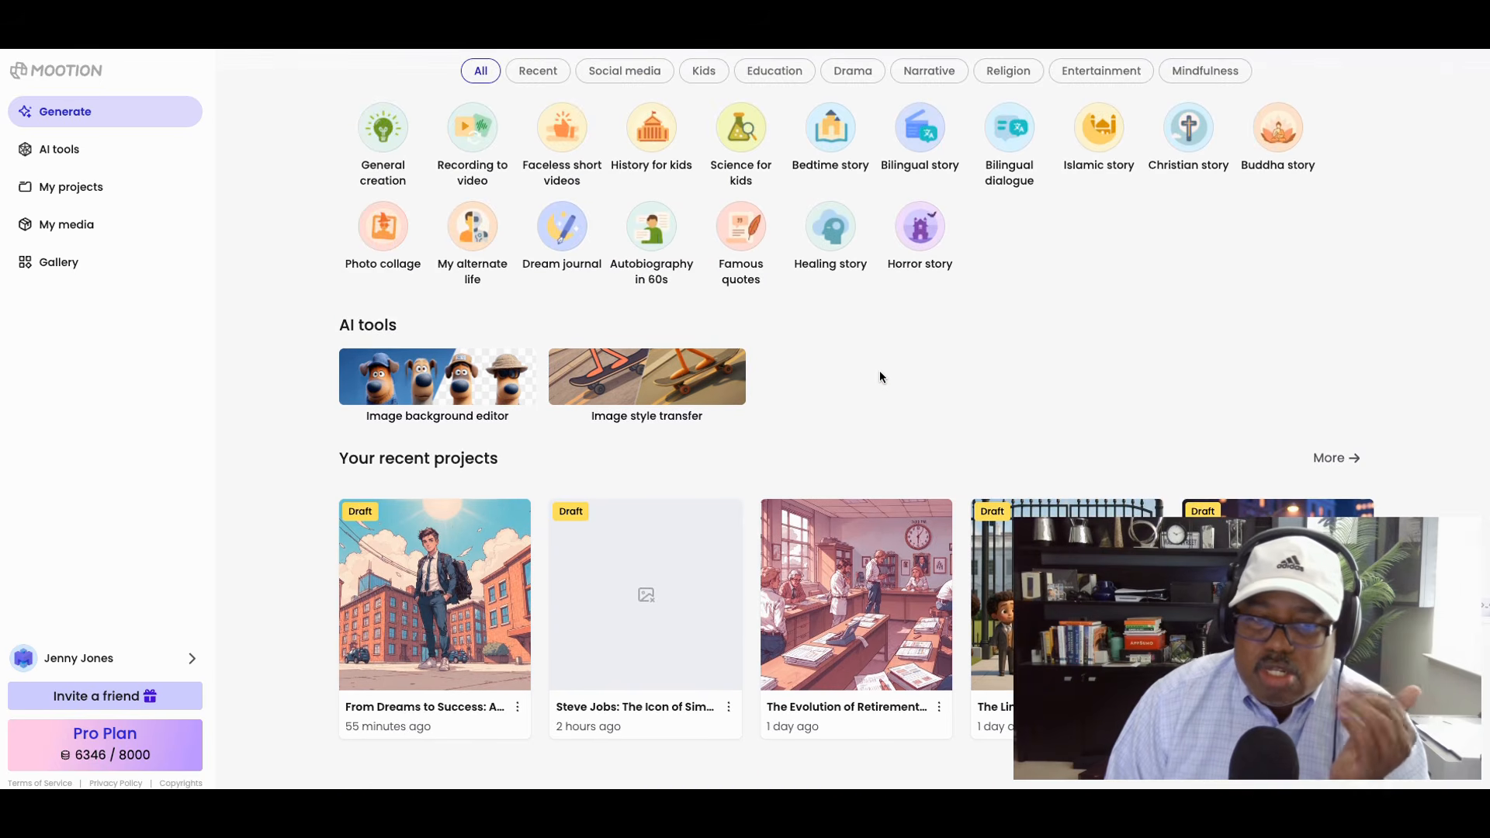
scroll(879, 377, down, 3)
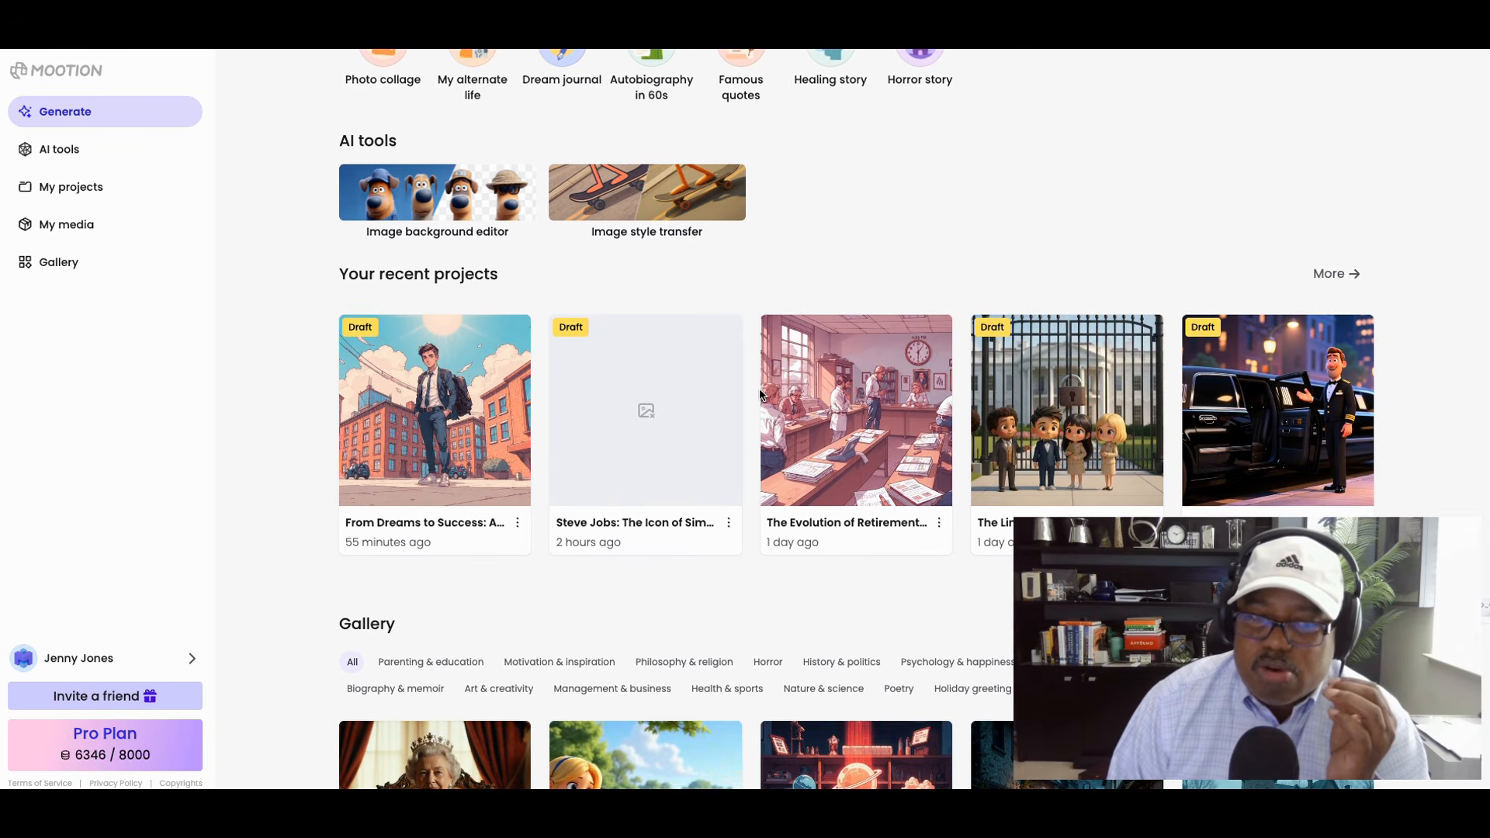
scroll(478, 409, up, 3)
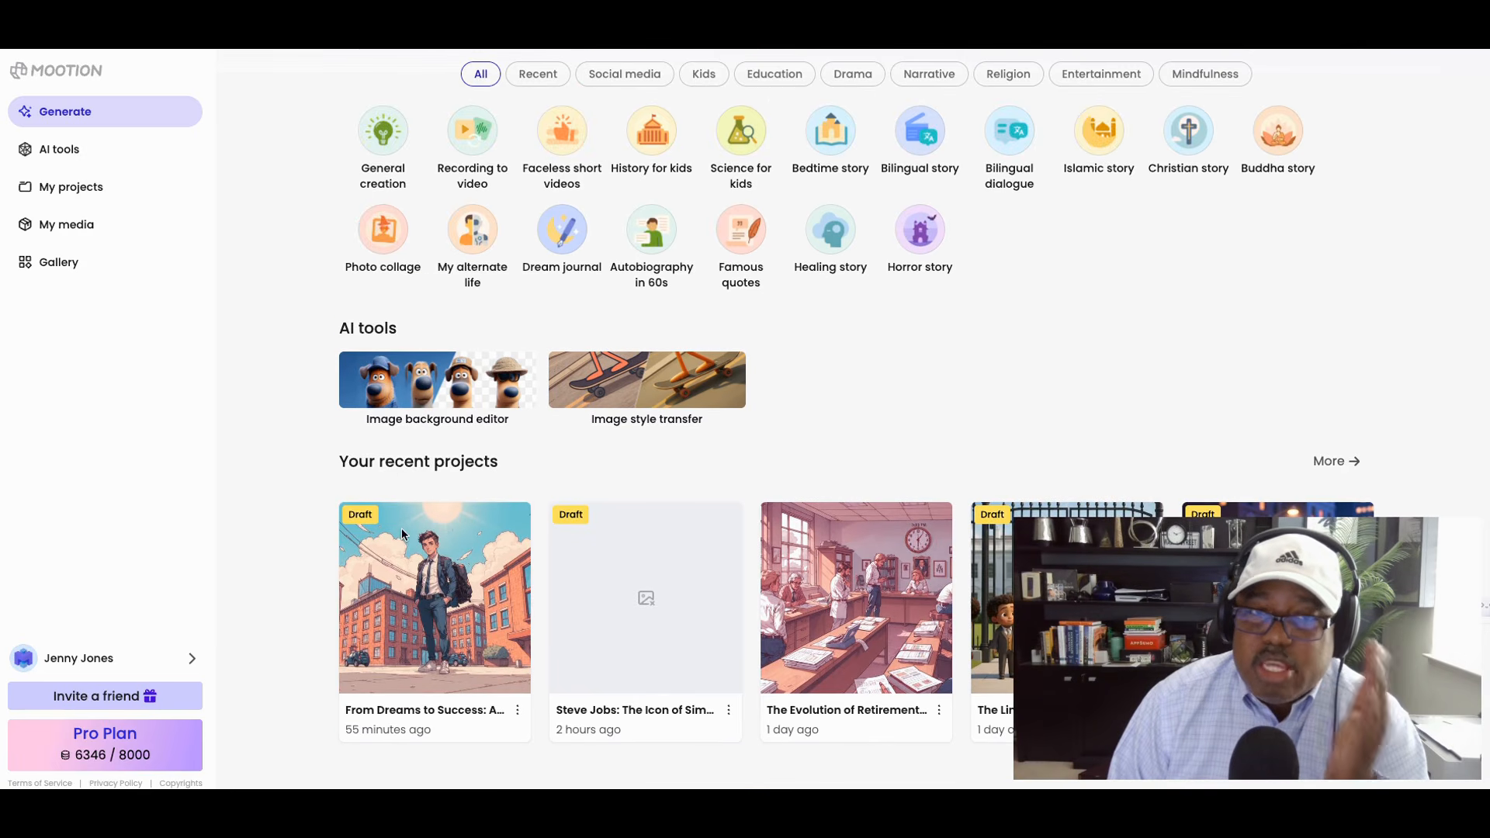
scroll(453, 318, up, 3)
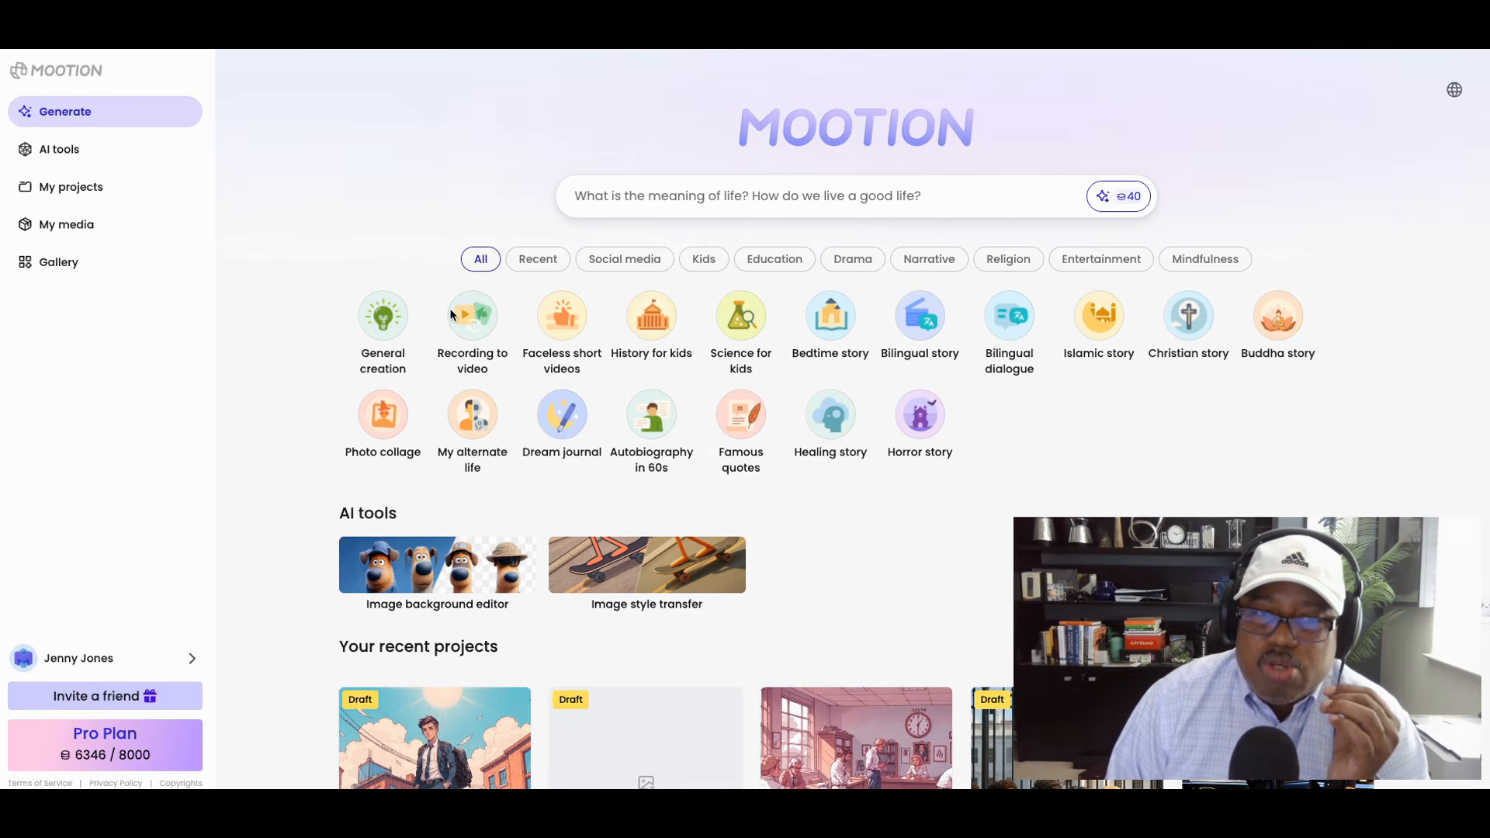
- Open the General creation template and examine its Generate from prompt, Use my content and Use my recording modes
click(384, 318)
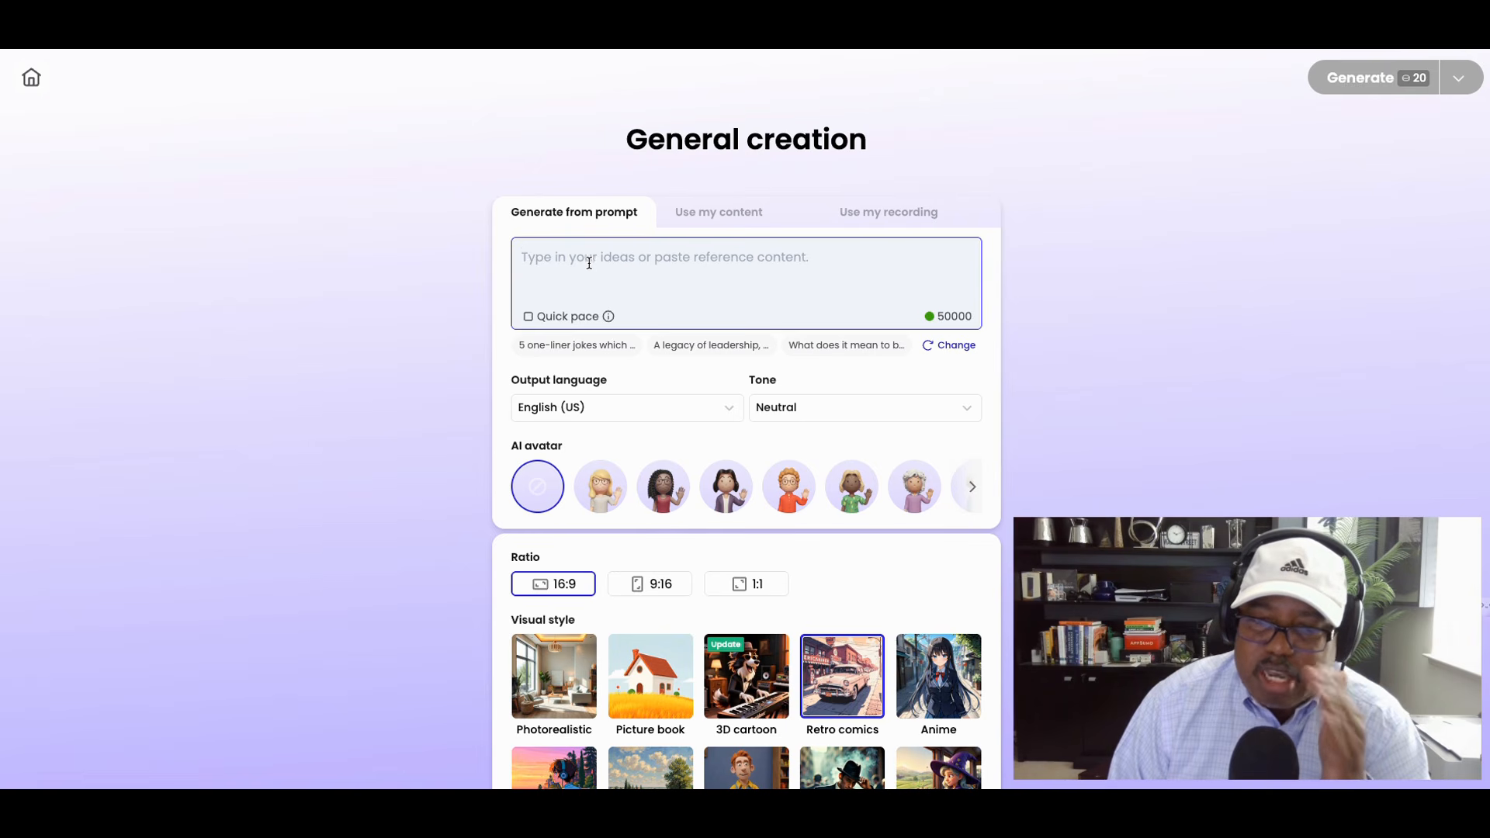
click(703, 228)
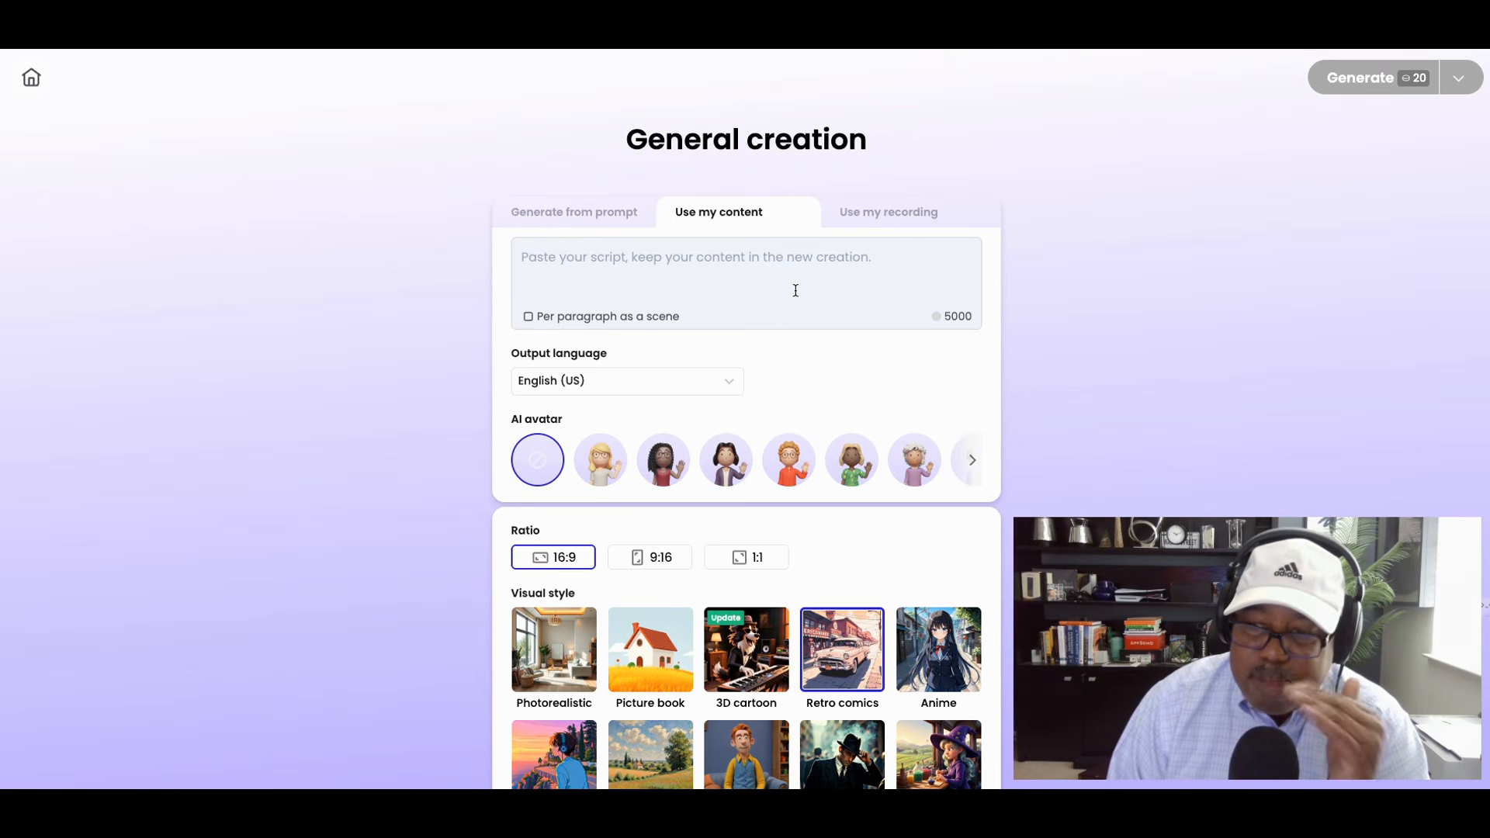
click(866, 222)
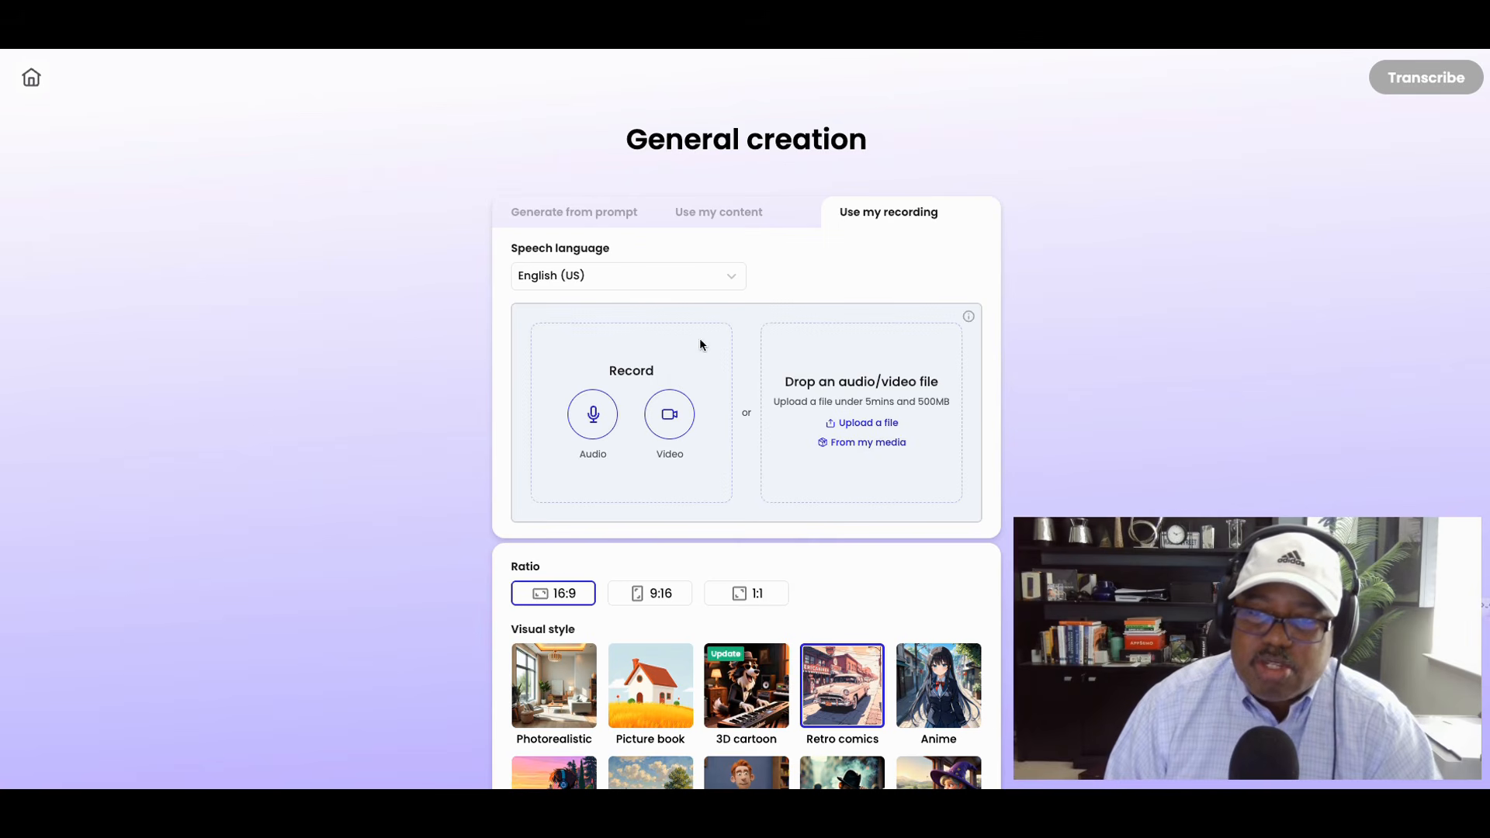
click(630, 222)
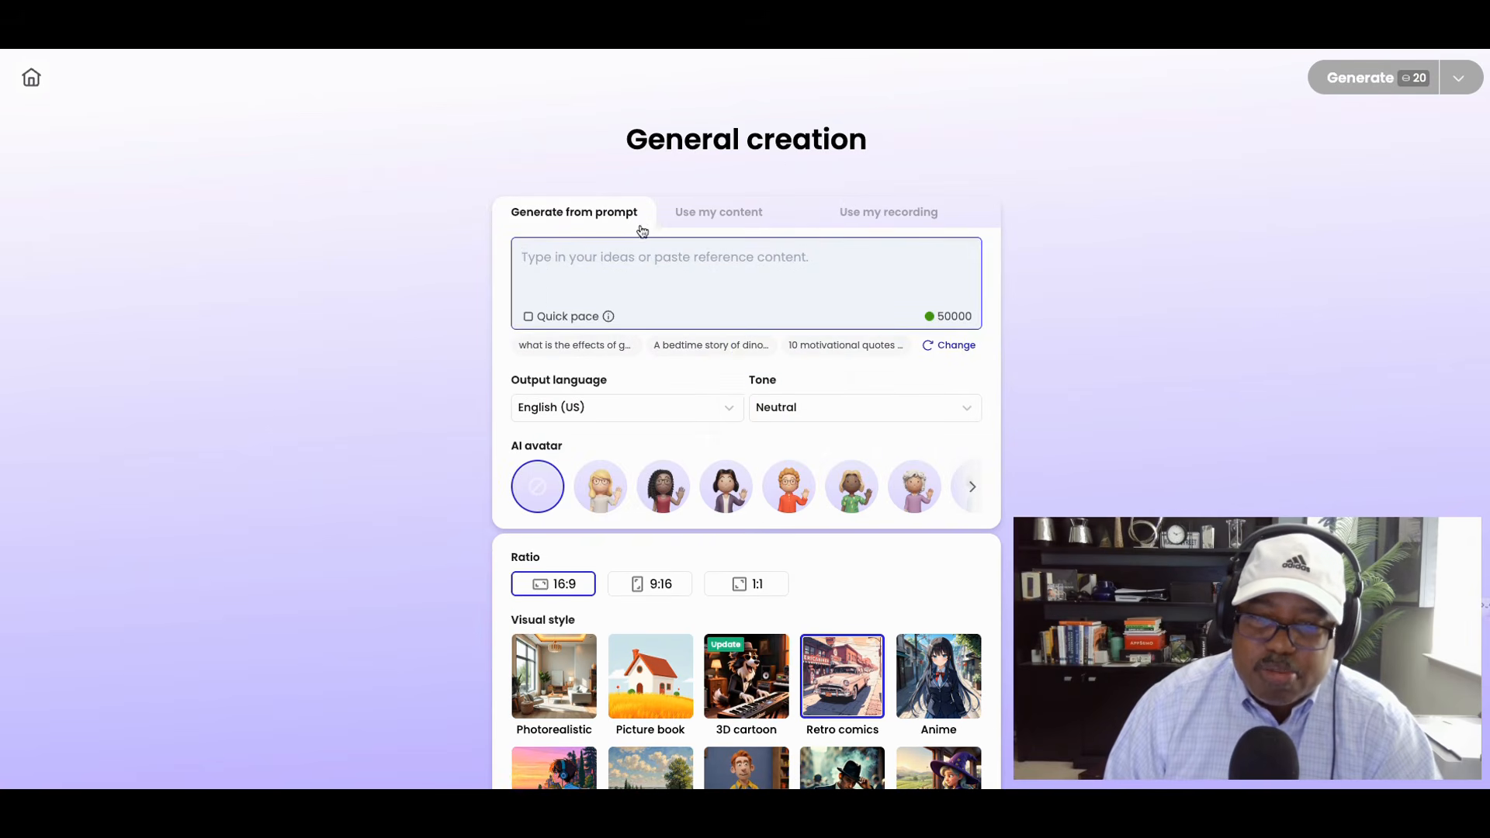
click(715, 220)
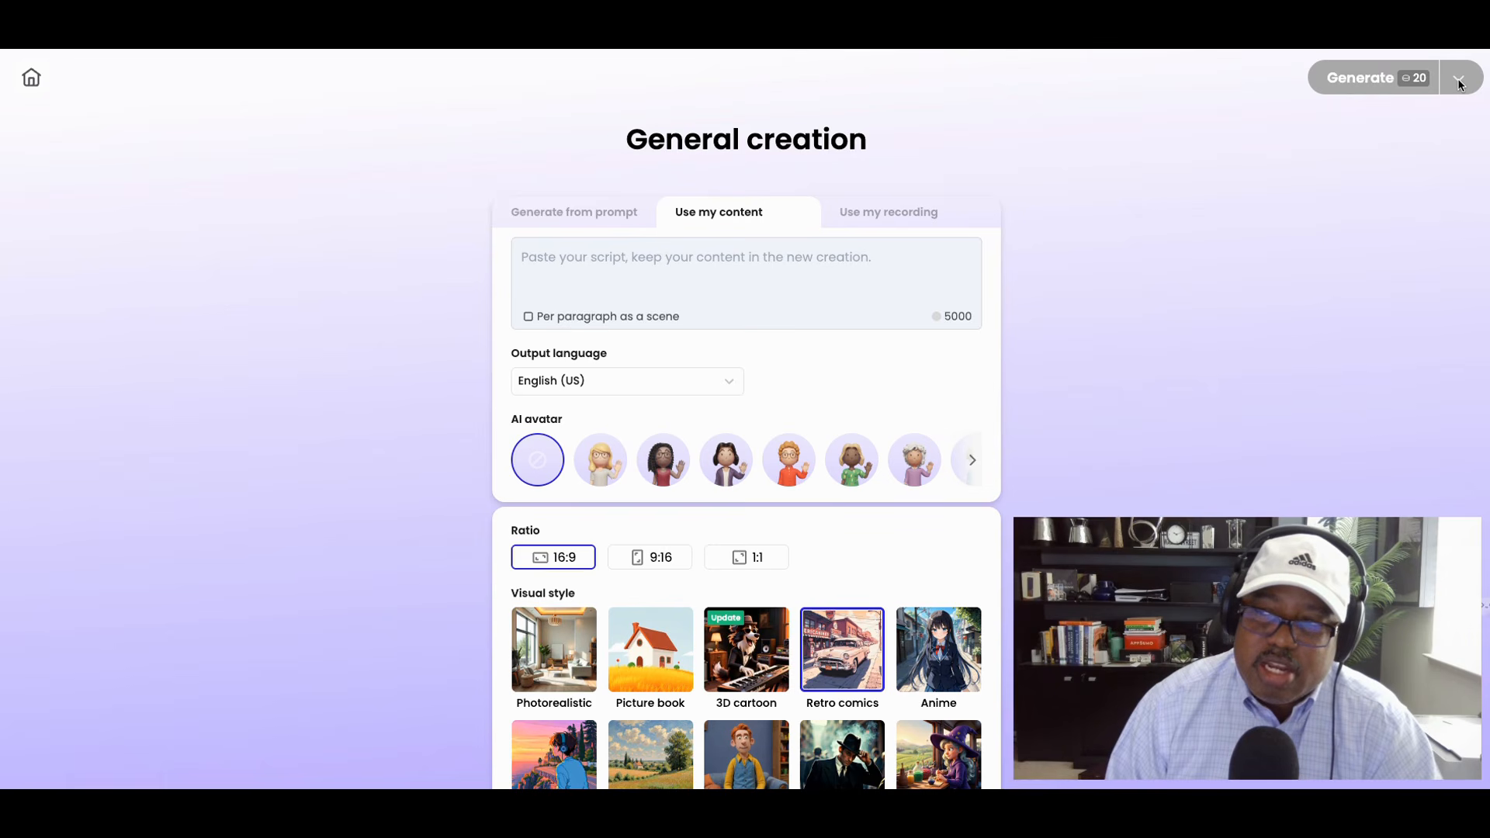
- Return to the dashboard and open the recent project "From Dreams to Success: An Entrepreneur's Journey"
click(31, 76)
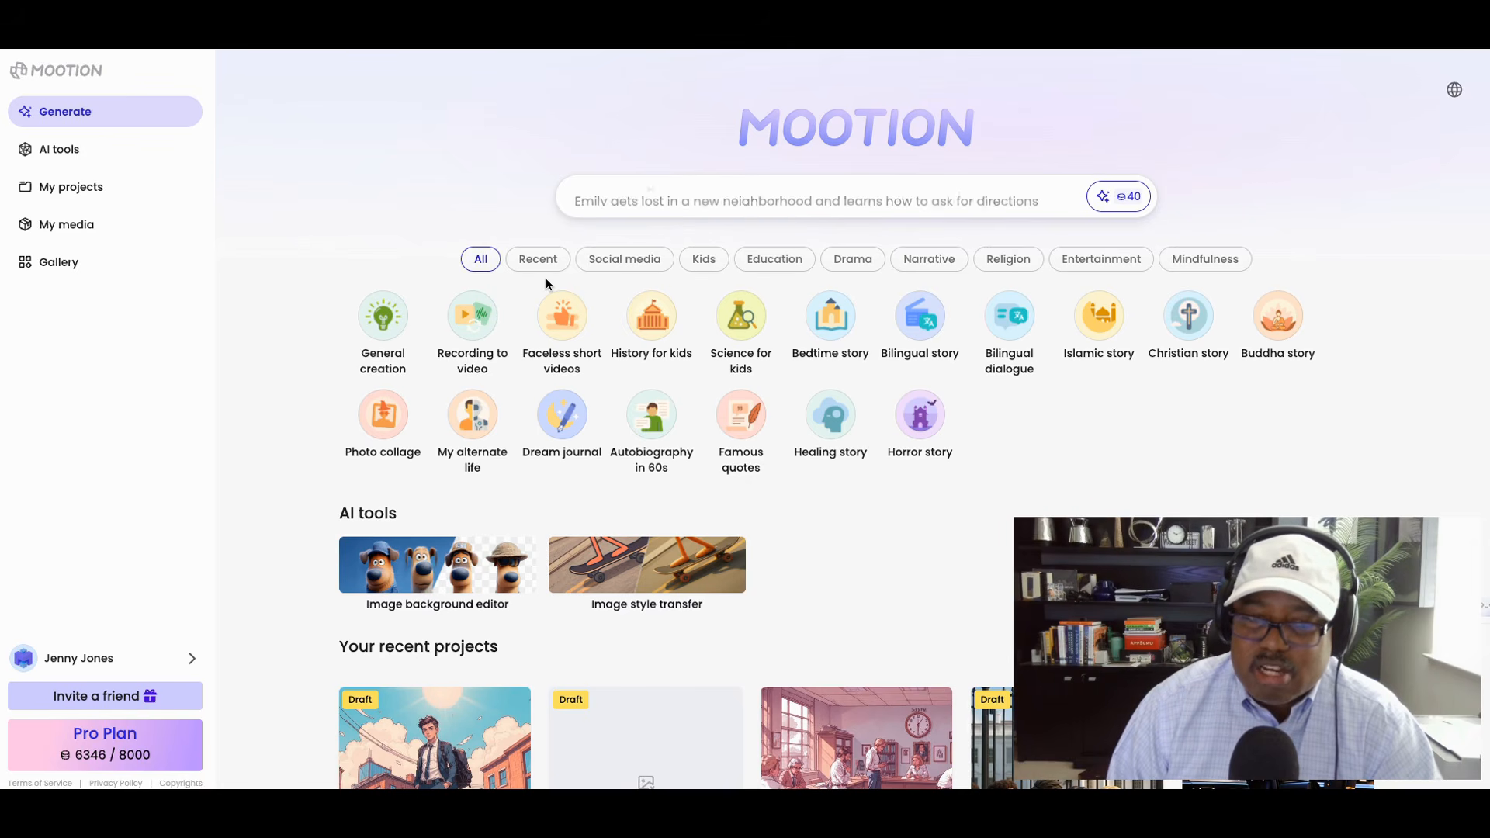
scroll(537, 290, down, 4)
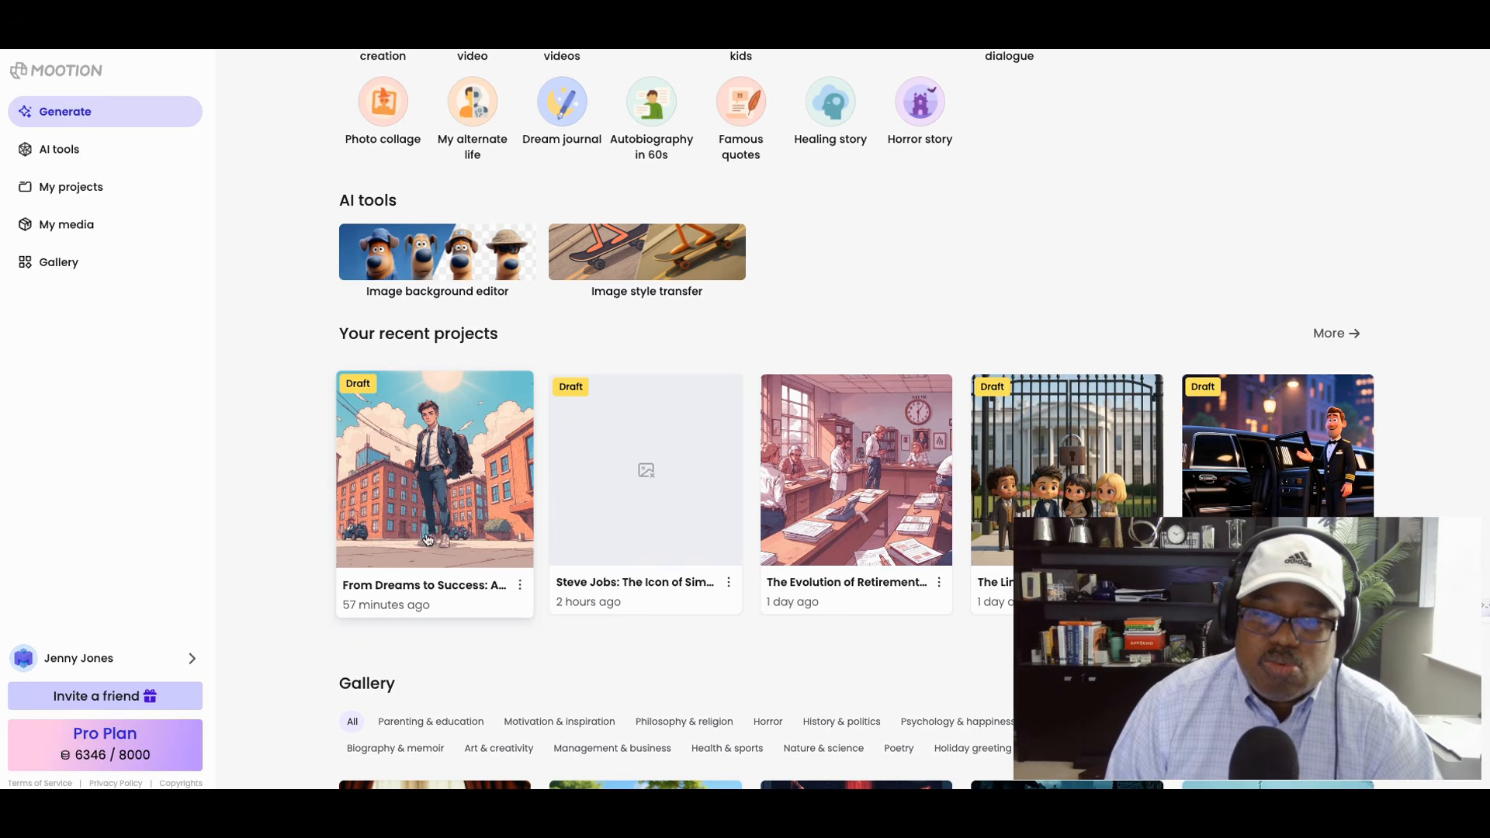
click(433, 487)
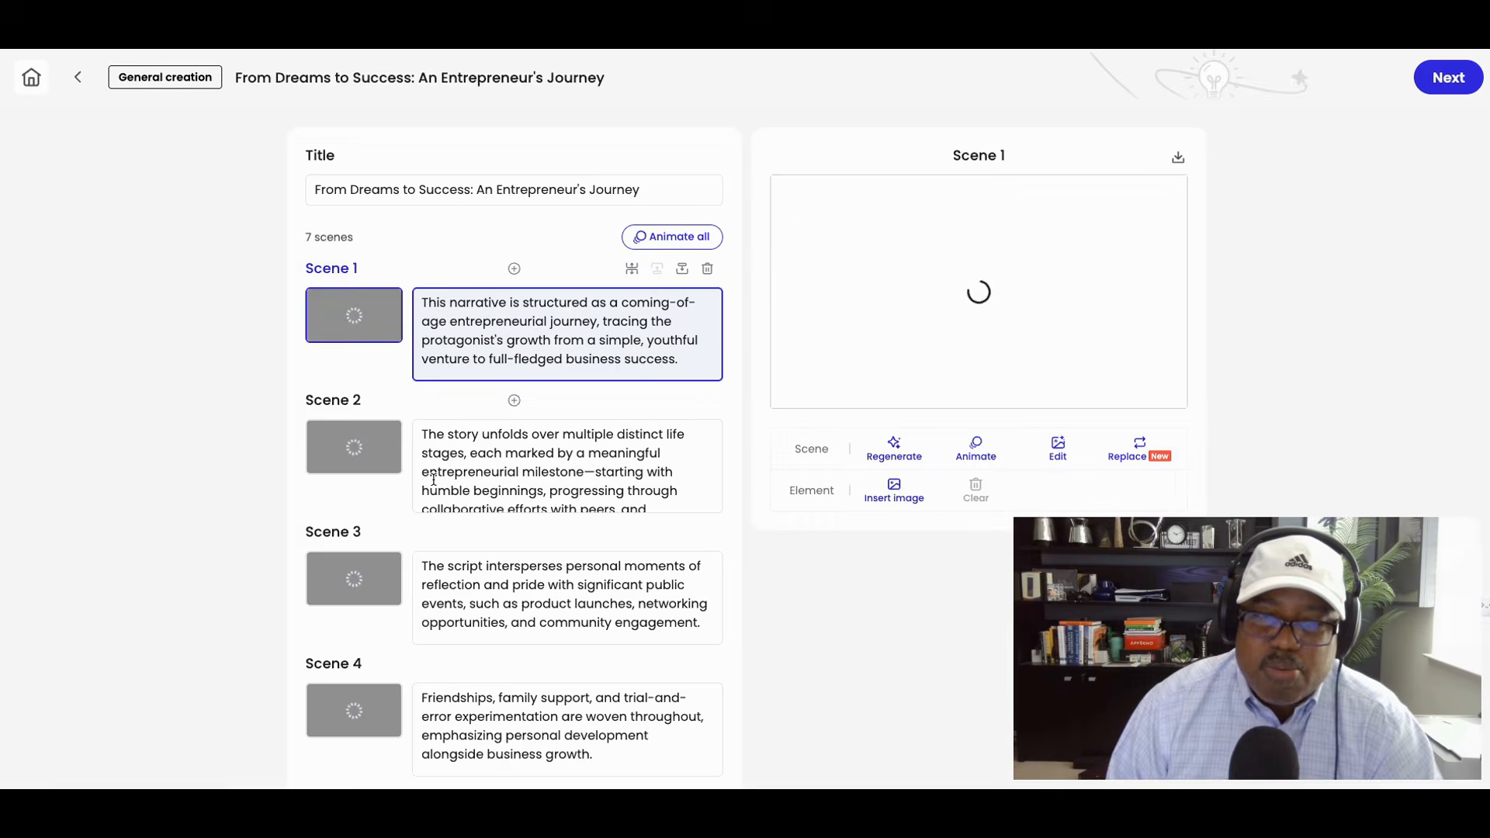
- Examine the project's title, scene list and scene scripts, previewing the images of scenes 2 and 3
click(621, 188)
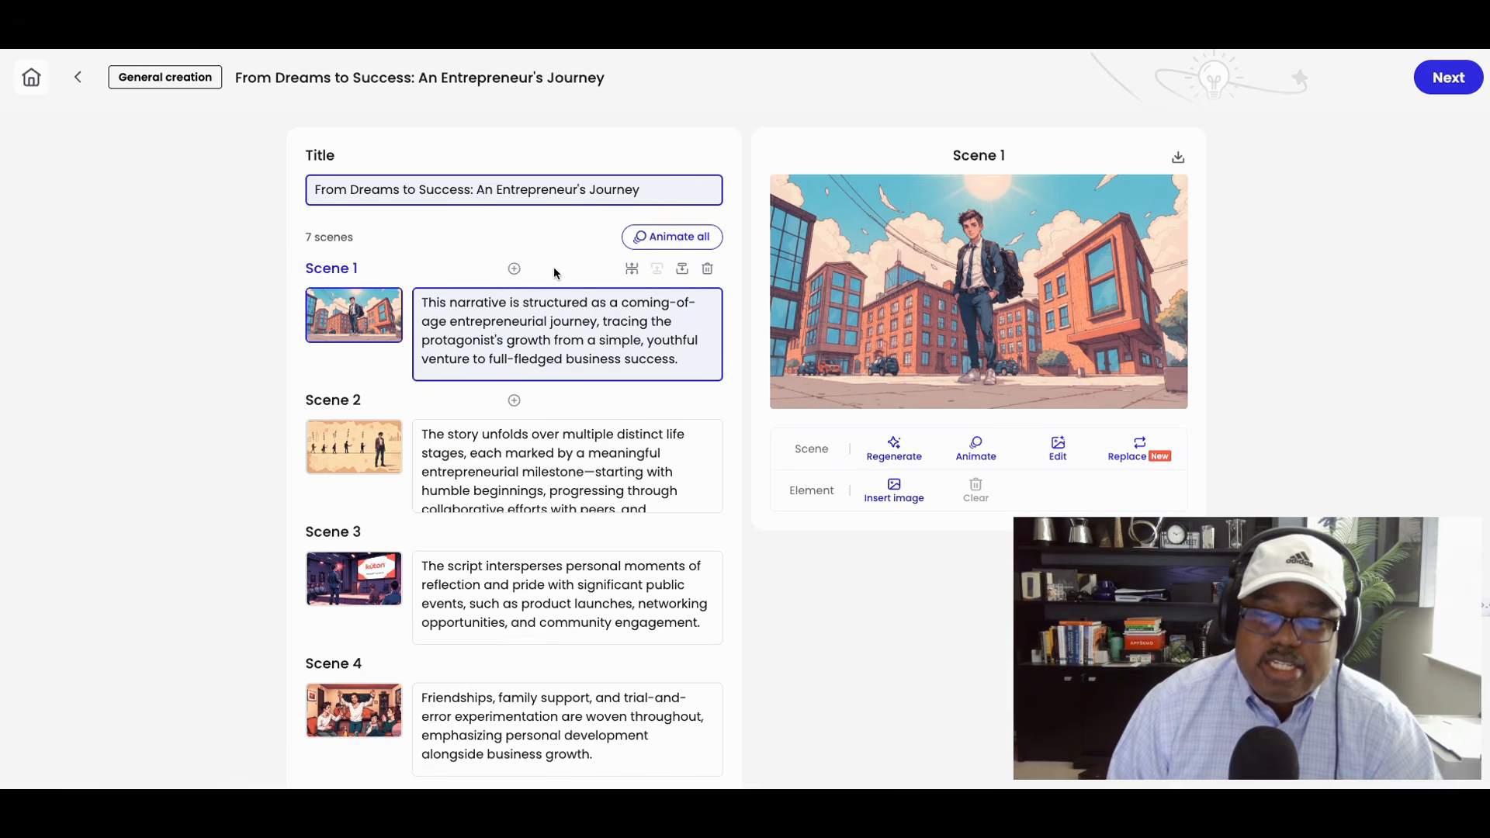
scroll(556, 267, down, 1)
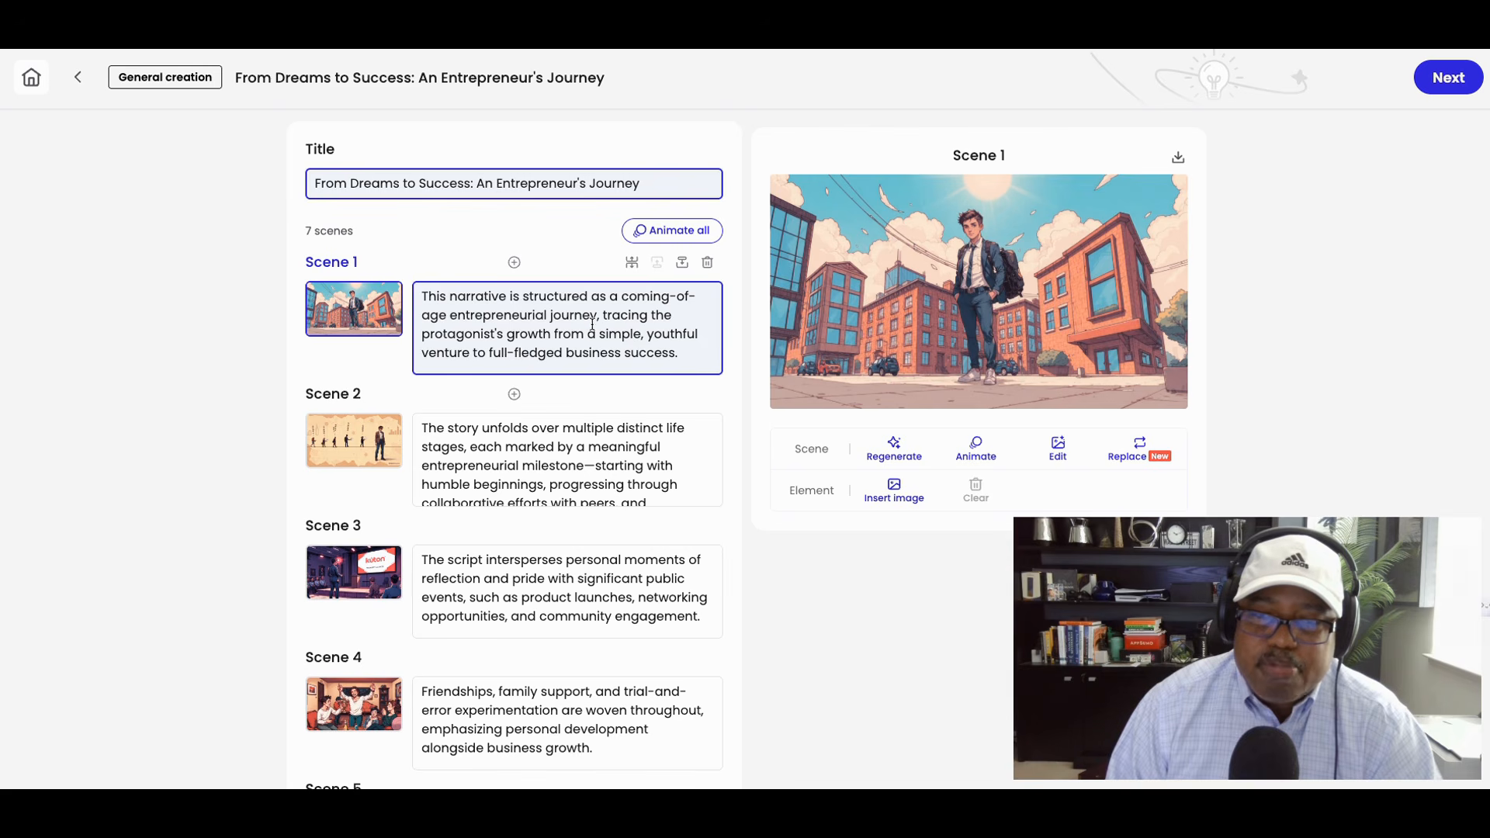
scroll(575, 316, up, 1)
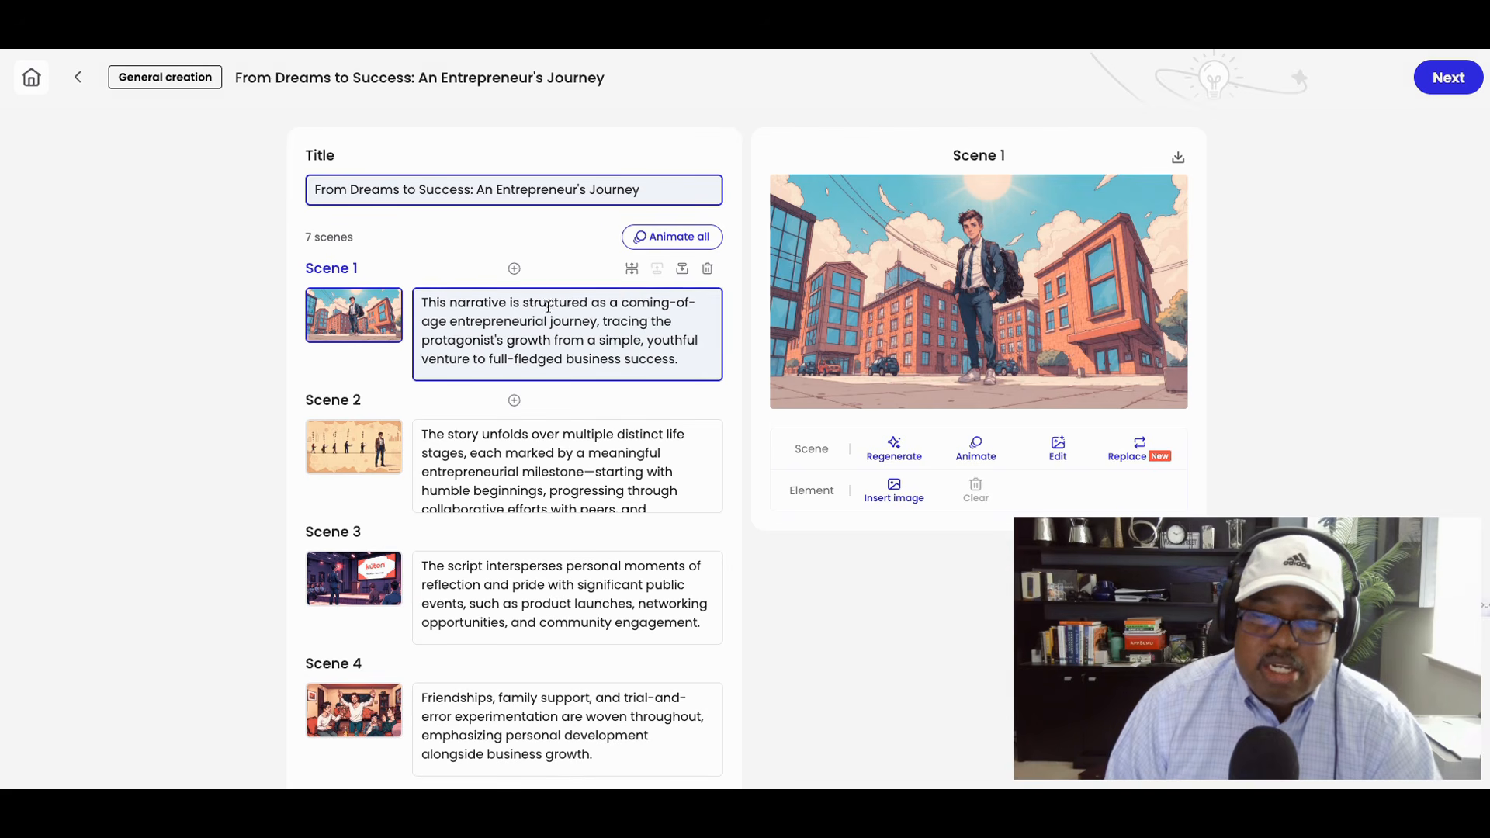
scroll(536, 314, down, 5)
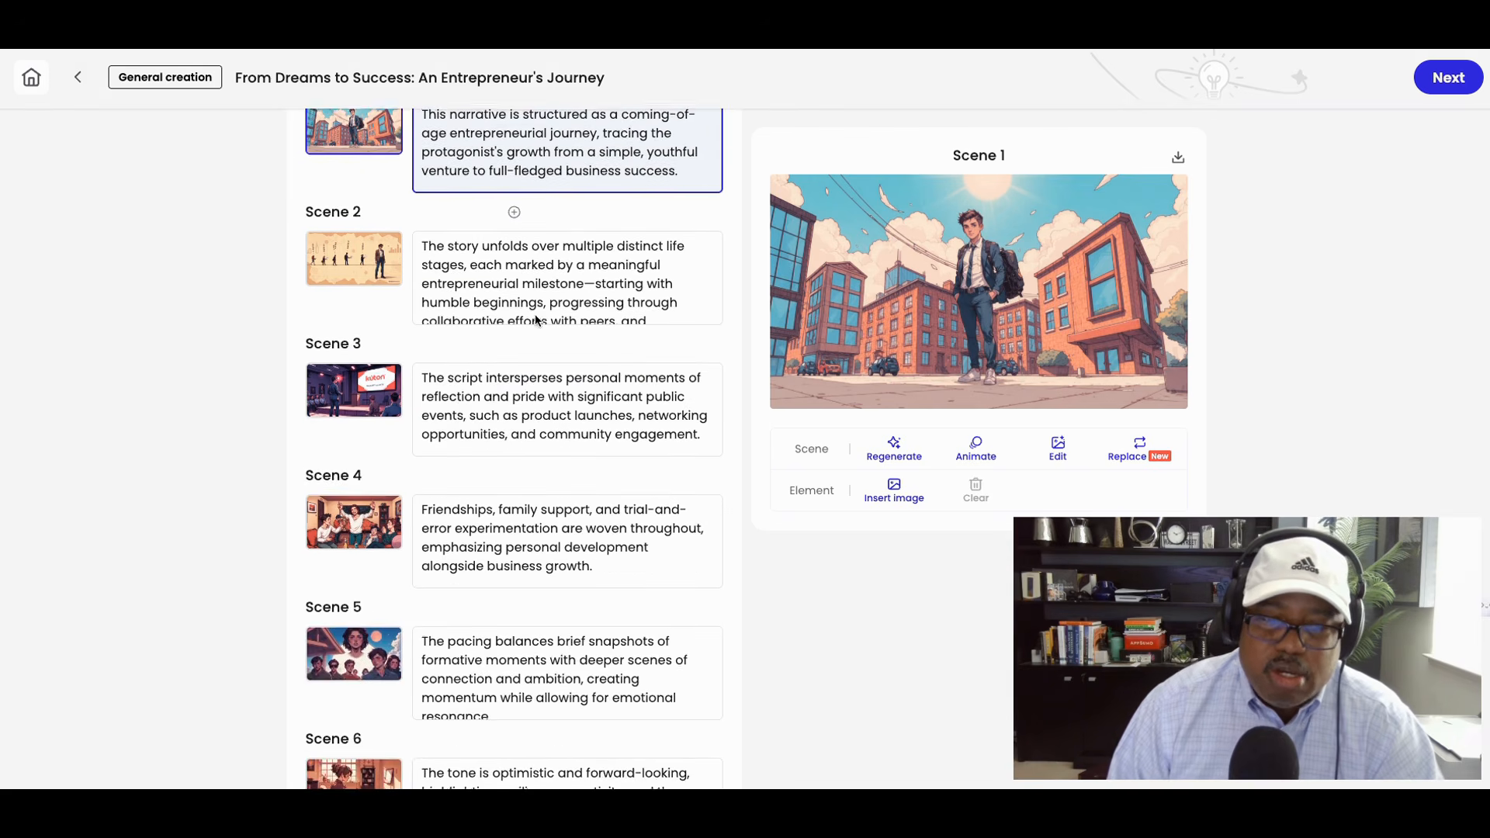
scroll(527, 334, up, 5)
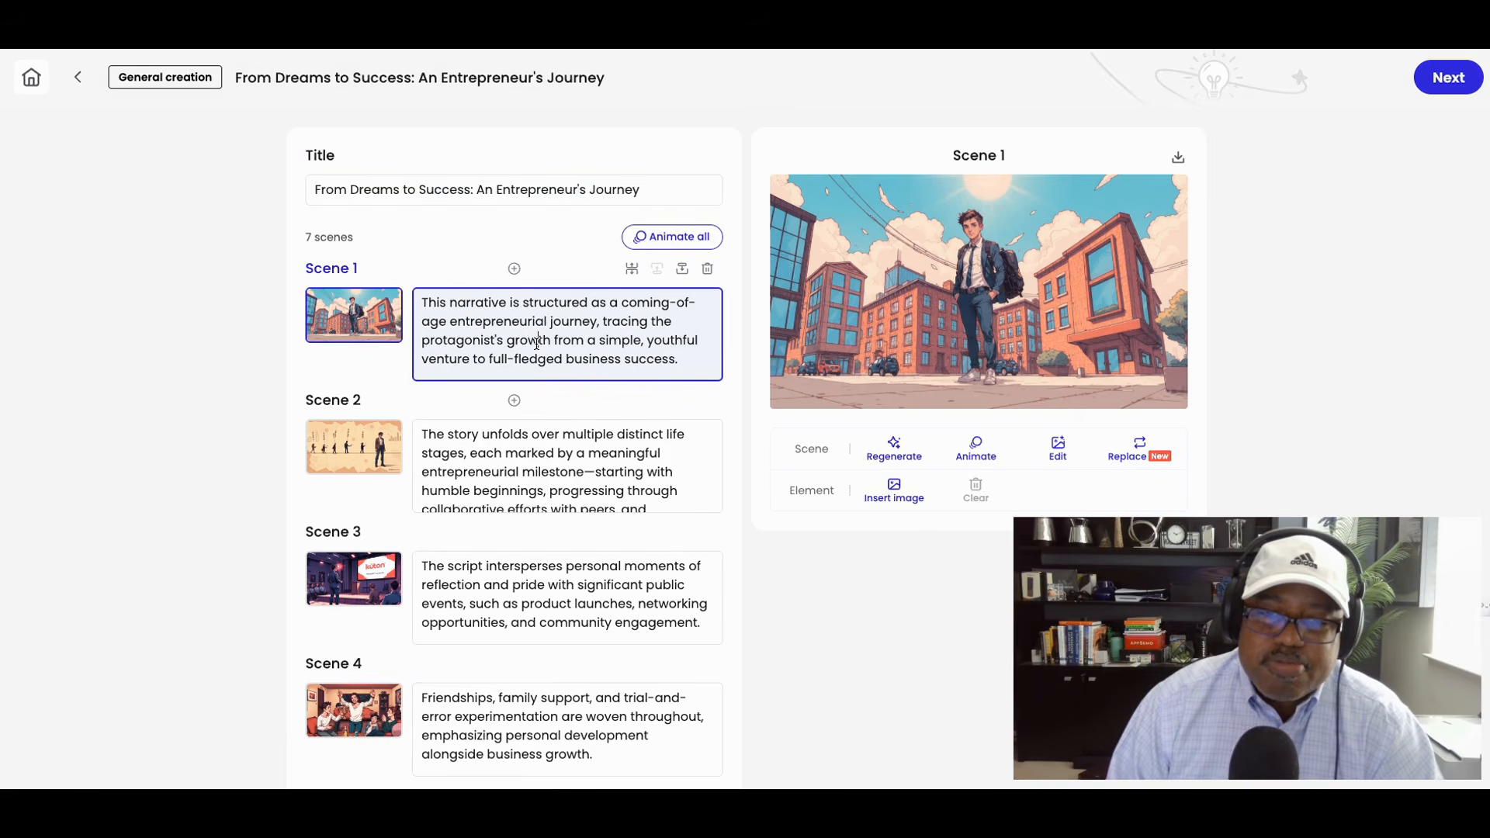
click(548, 454)
scroll(548, 454, down, 2)
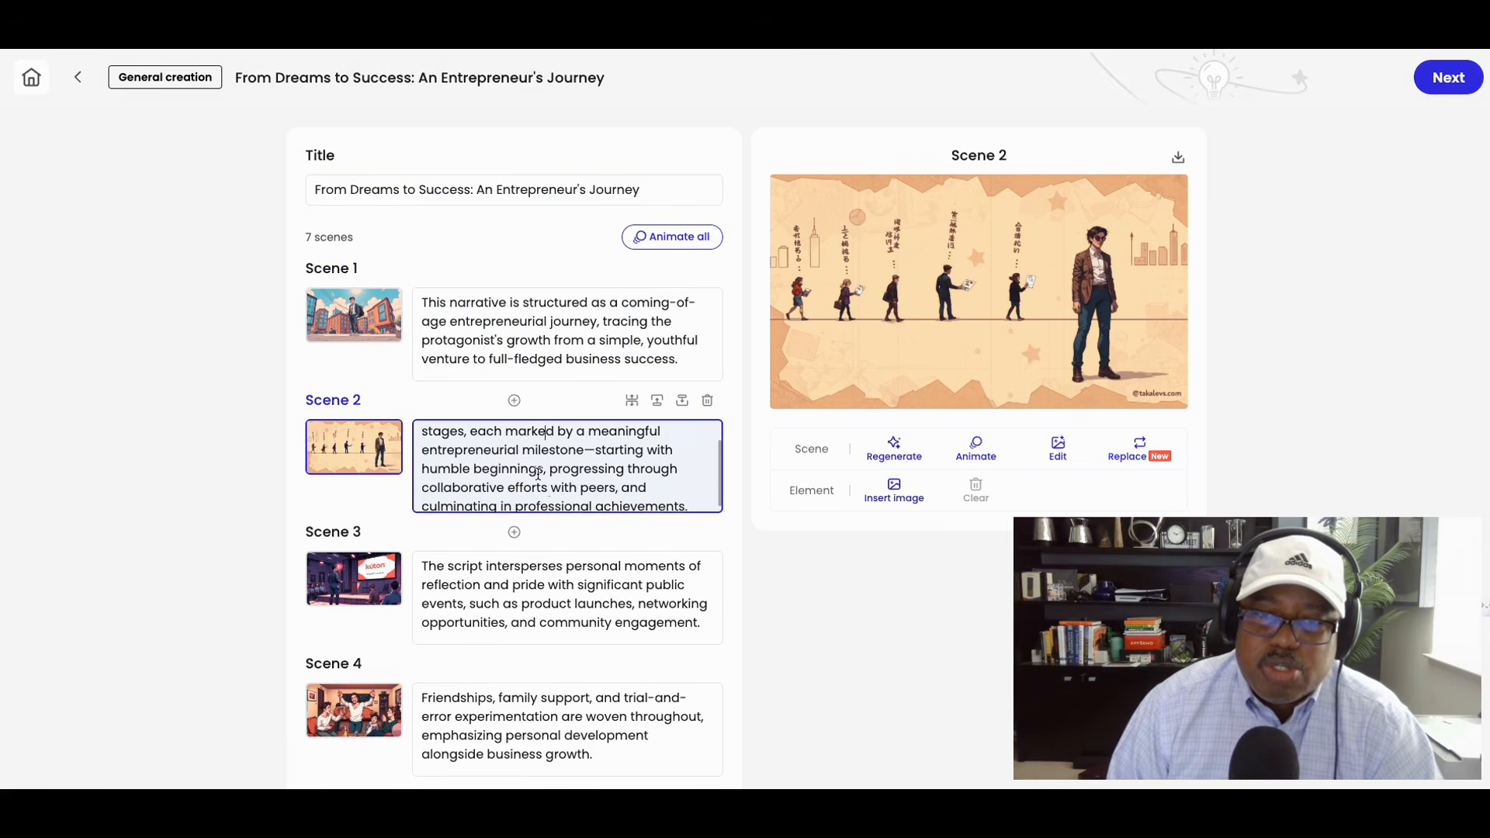
click(544, 578)
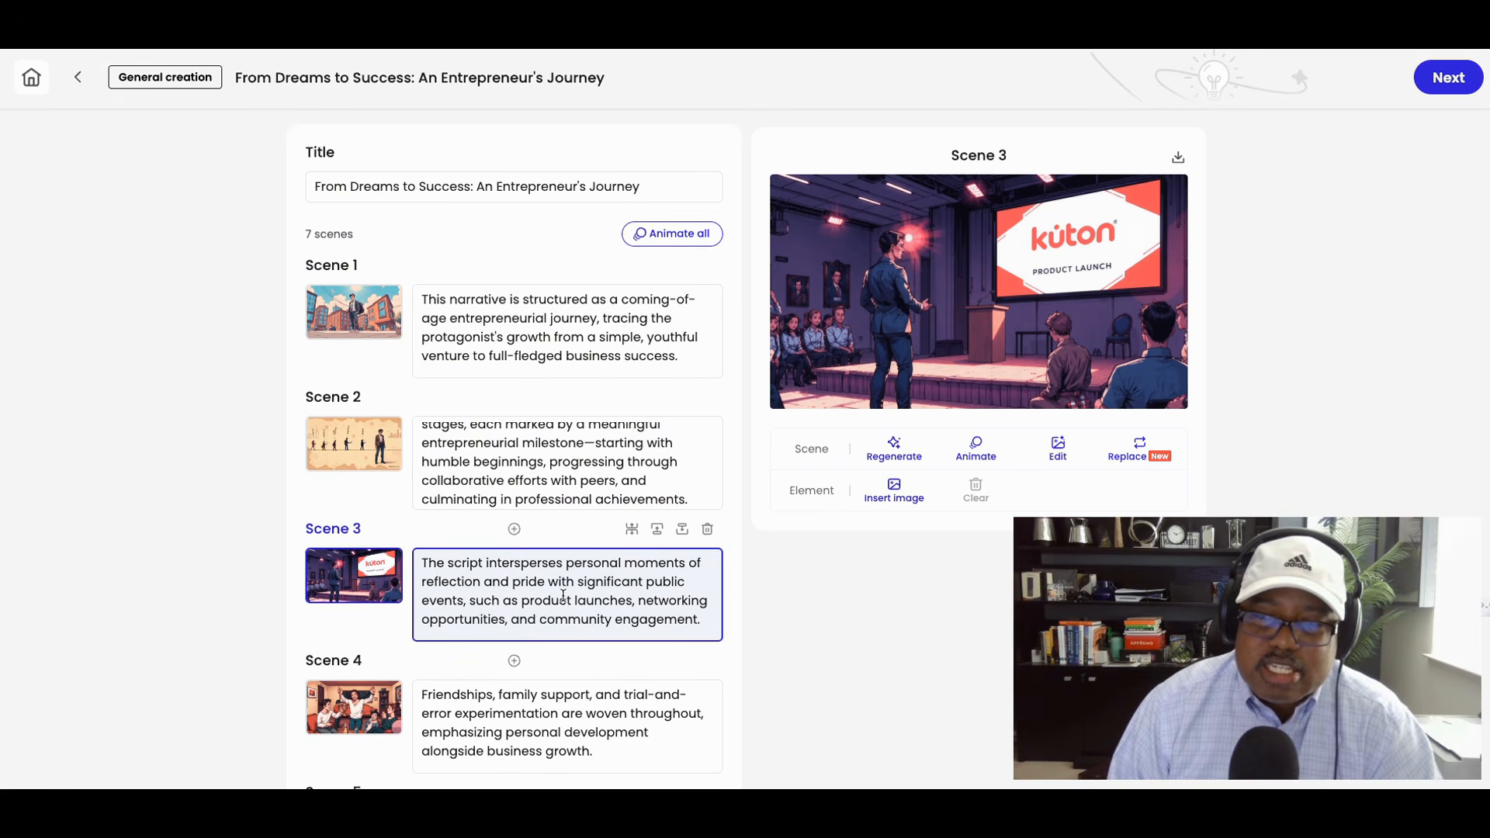
- Open the regeneration prompt for scene 2 and insert "a young man starting as a kid through college" after "A timeline"
click(596, 477)
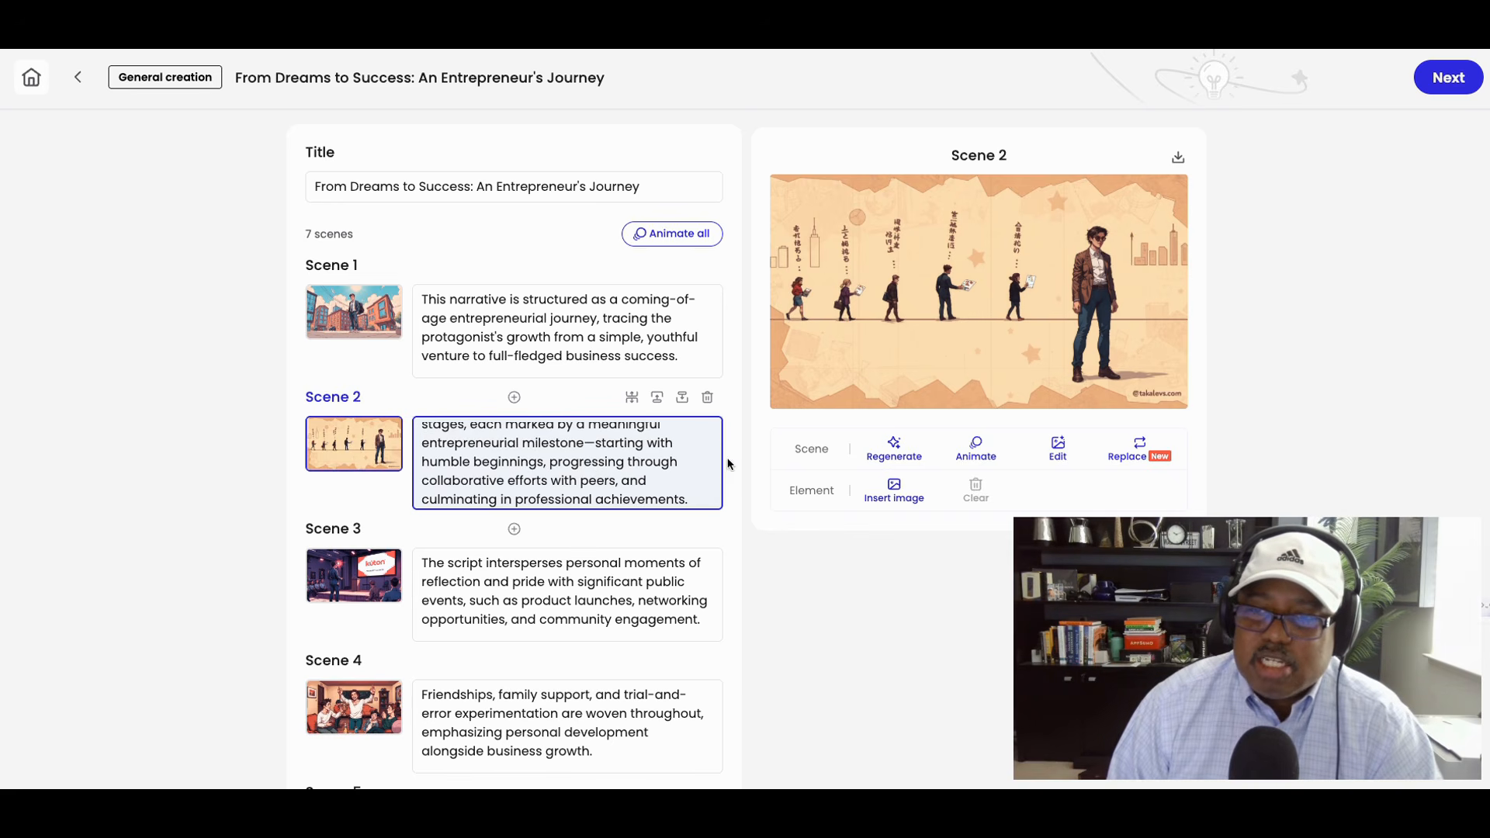
click(896, 454)
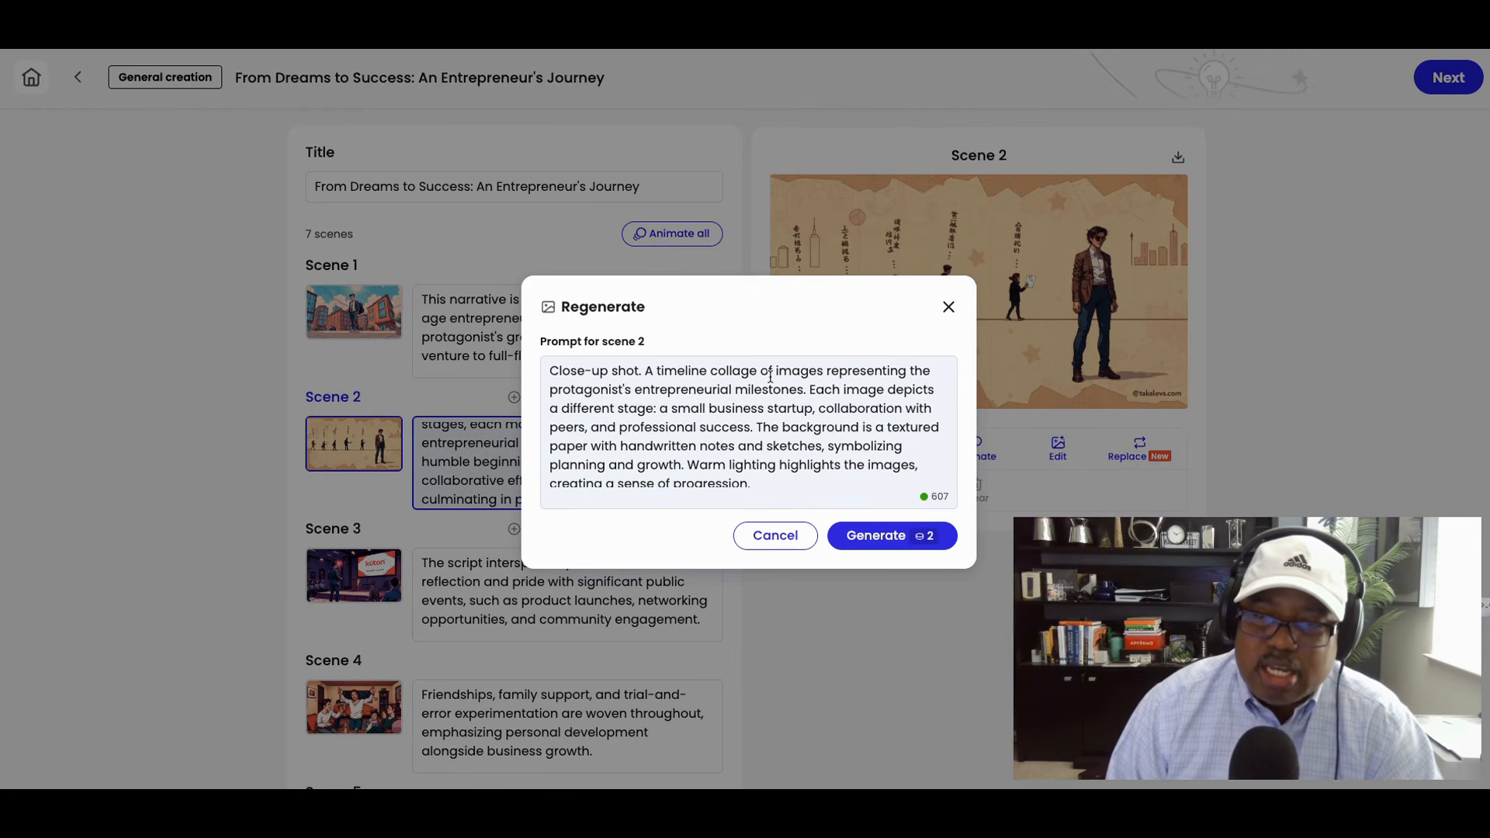
click(654, 370)
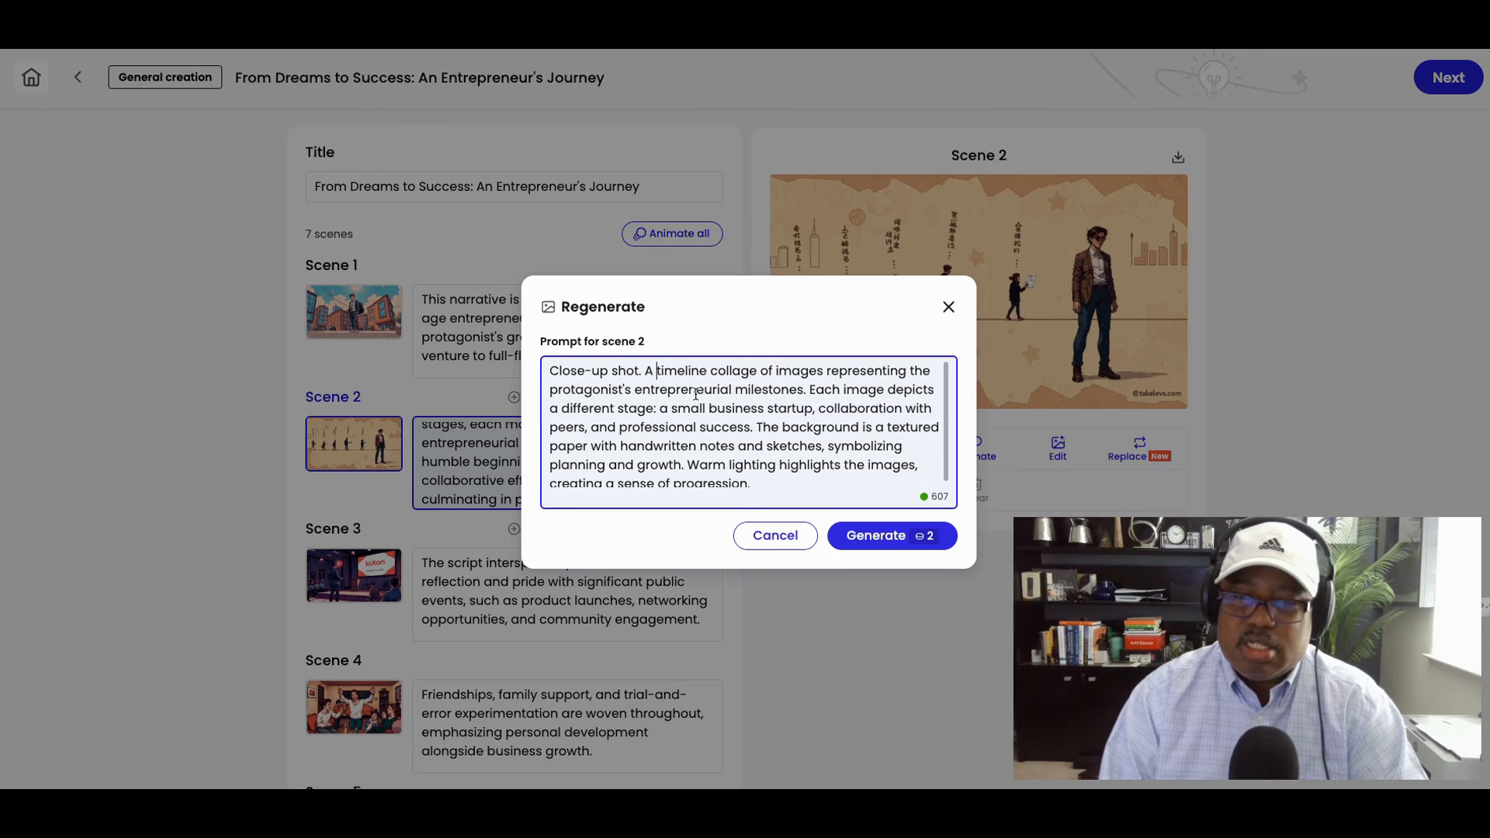
click(692, 371)
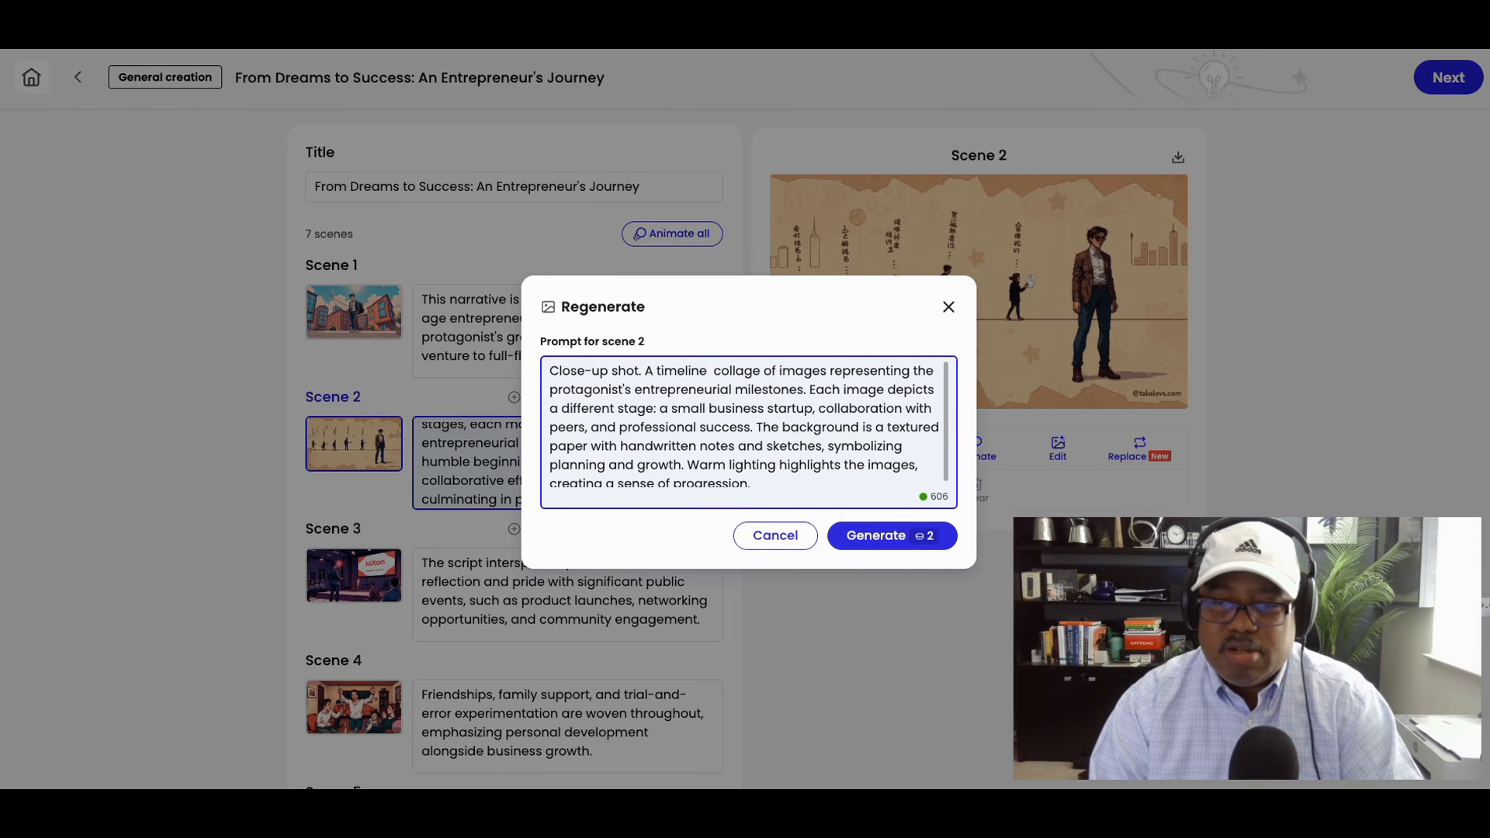
text(a young man starin)
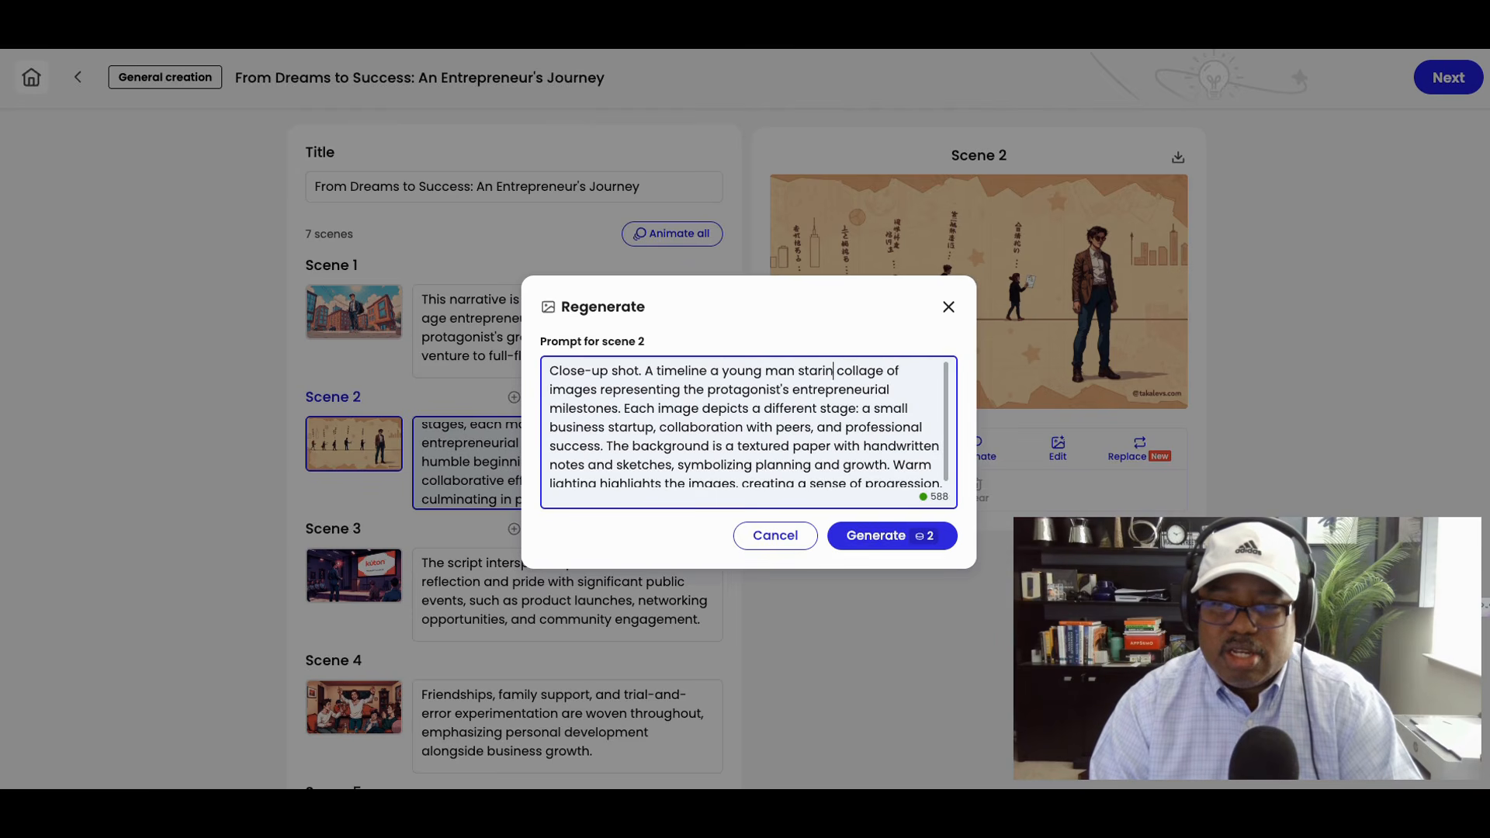
text(g)
text(ting as a )
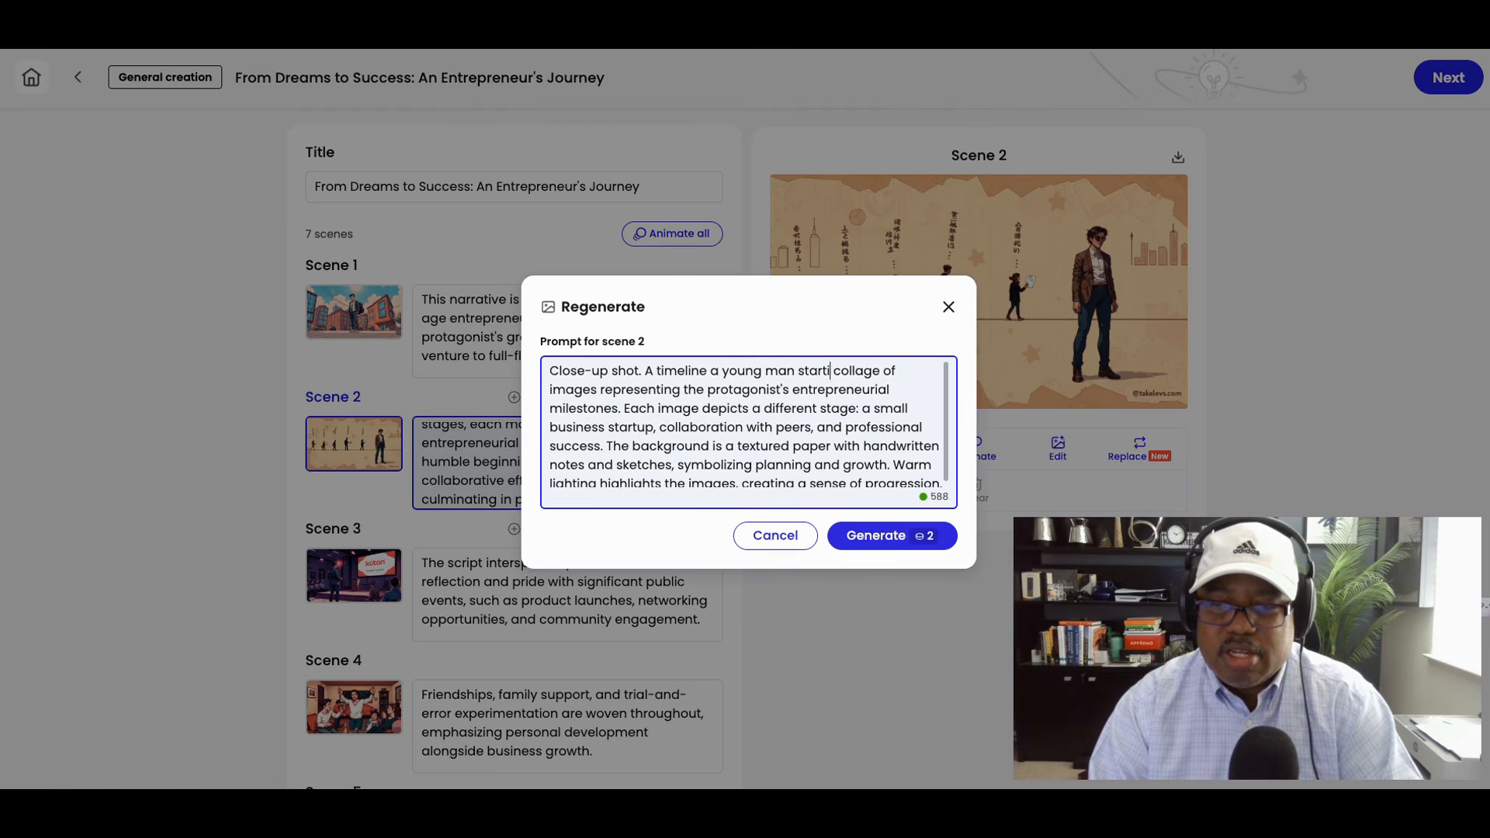
text(kid )
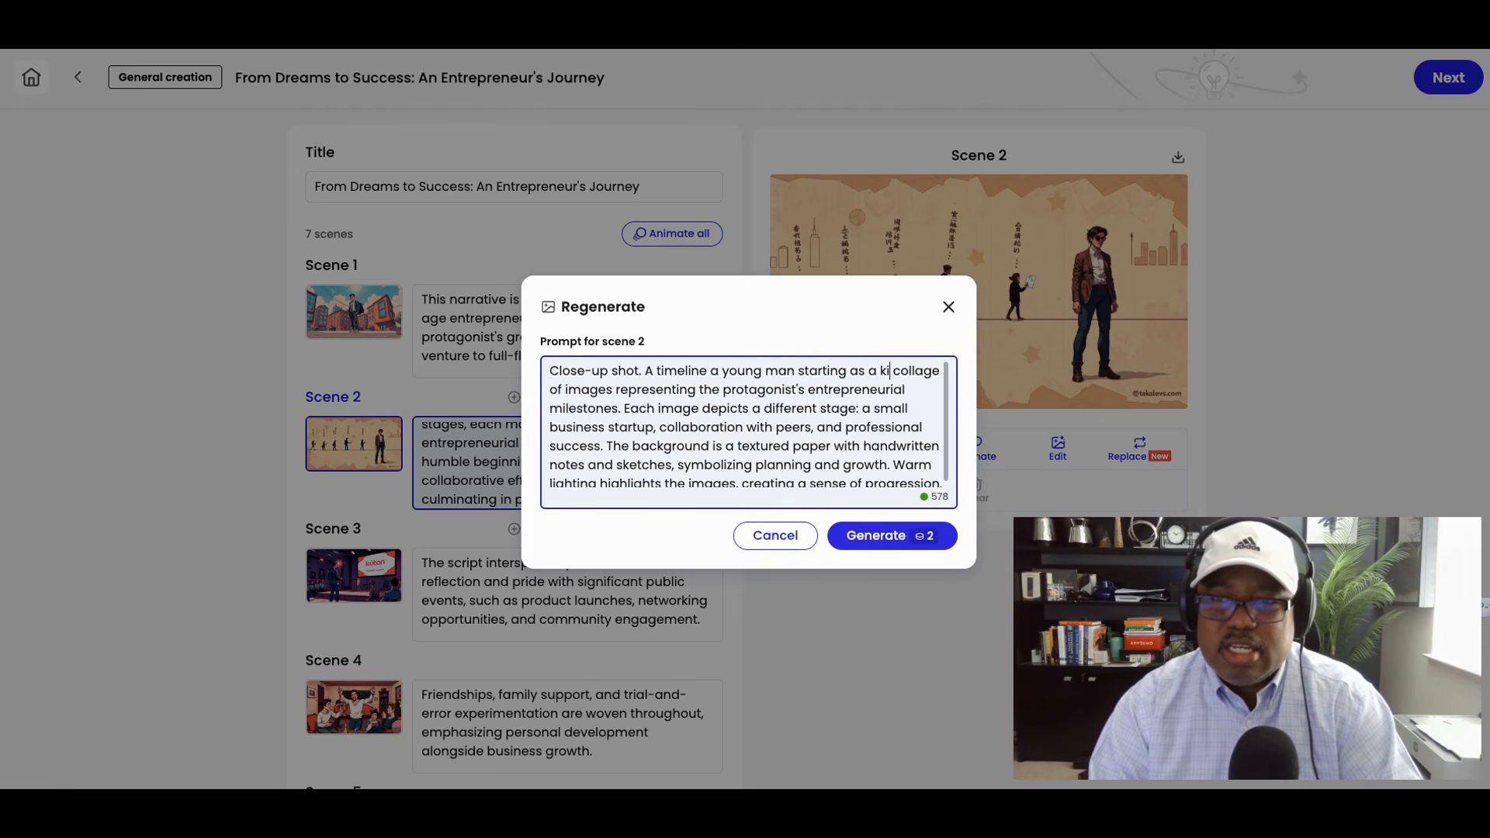
text(thro)
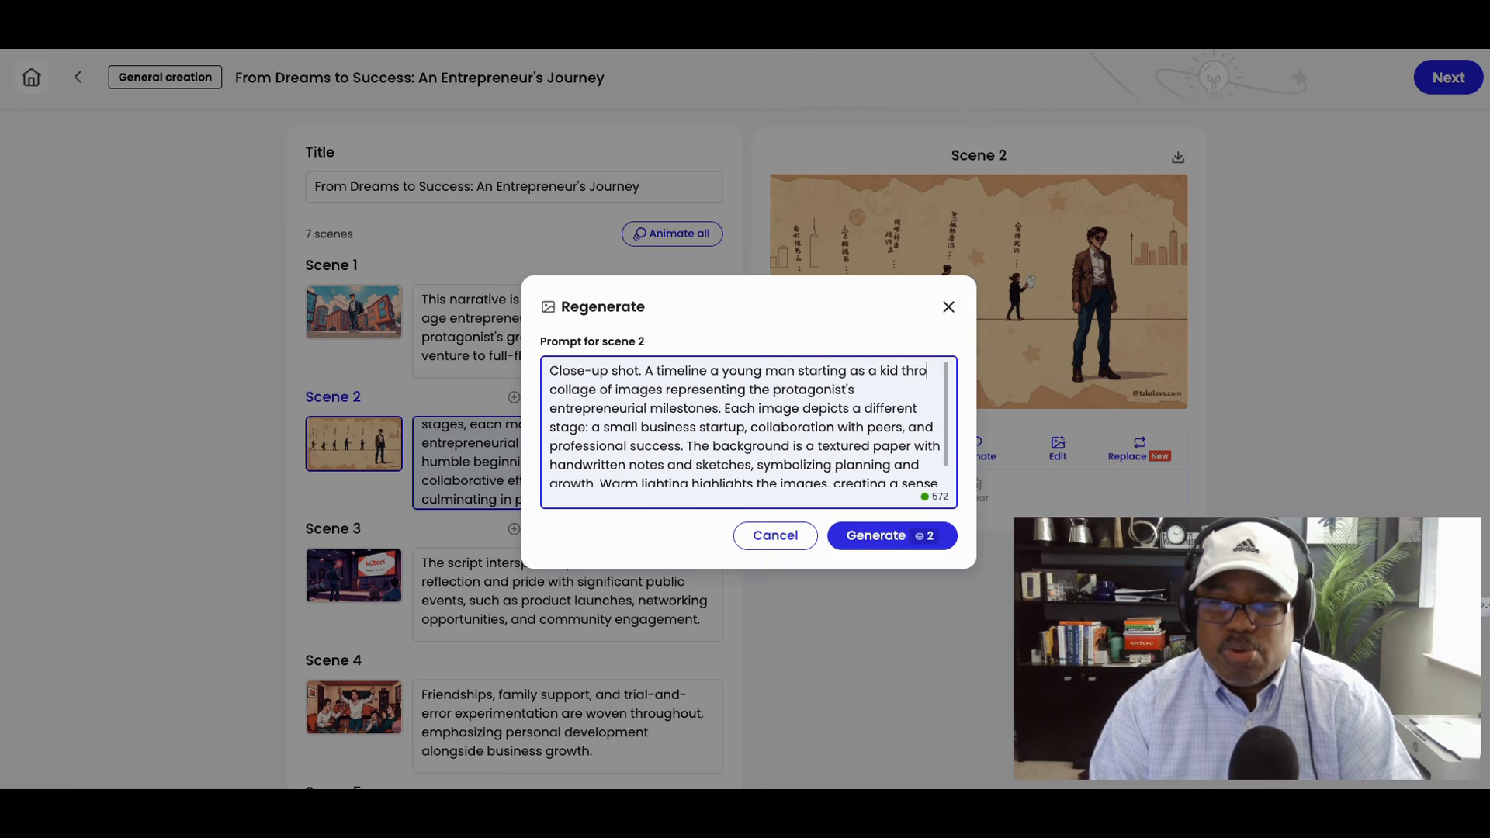
text(ugh college)
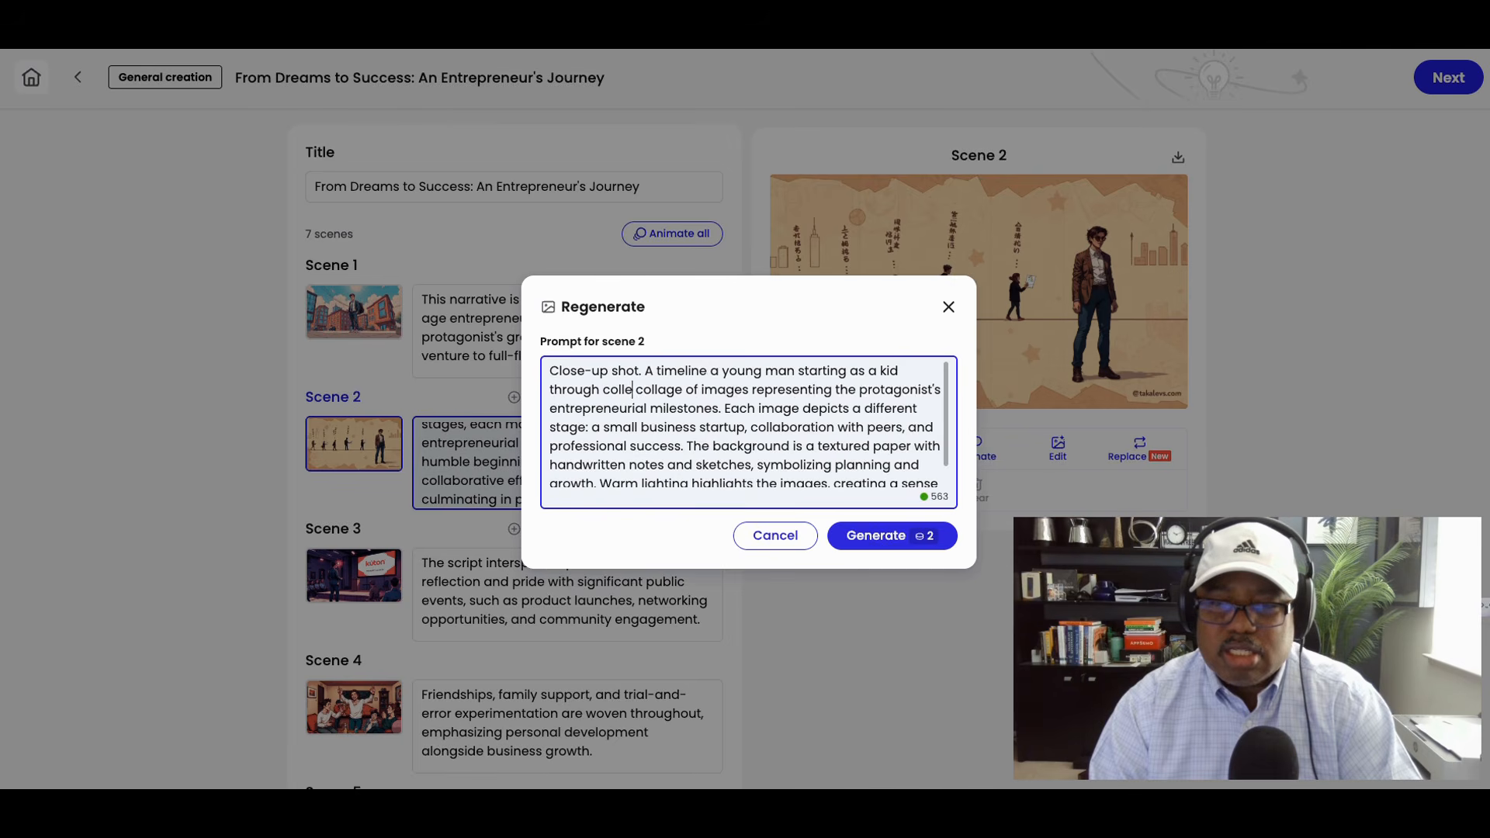
- Delete the leftover word "collage" from the scene 2 prompt and generate a new image
key(Delete)
key(Delete)
key(Delete)
key(Delete)
key(Delete)
key(Delete)
key(Delete)
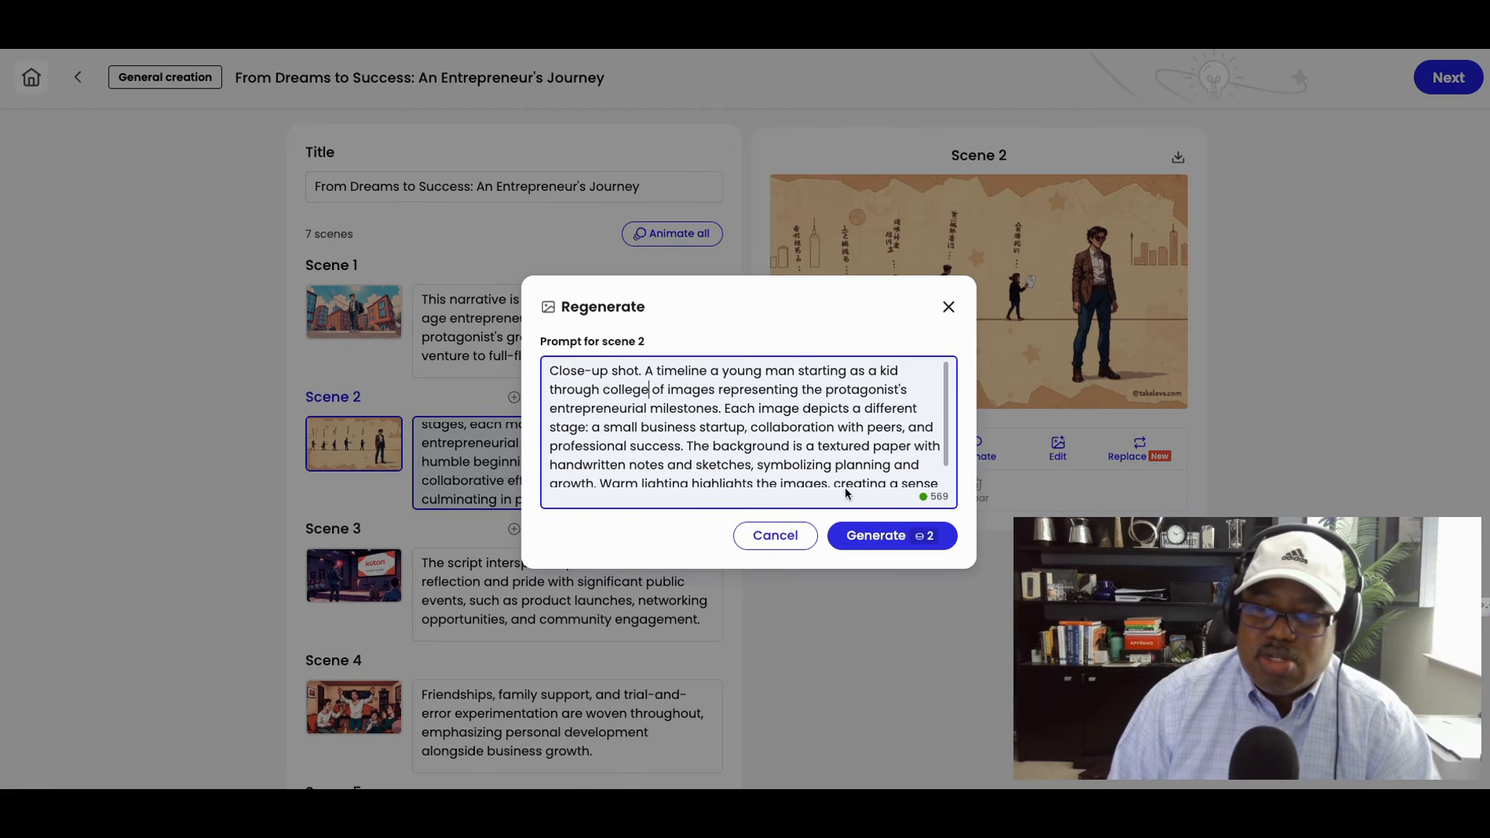
click(887, 541)
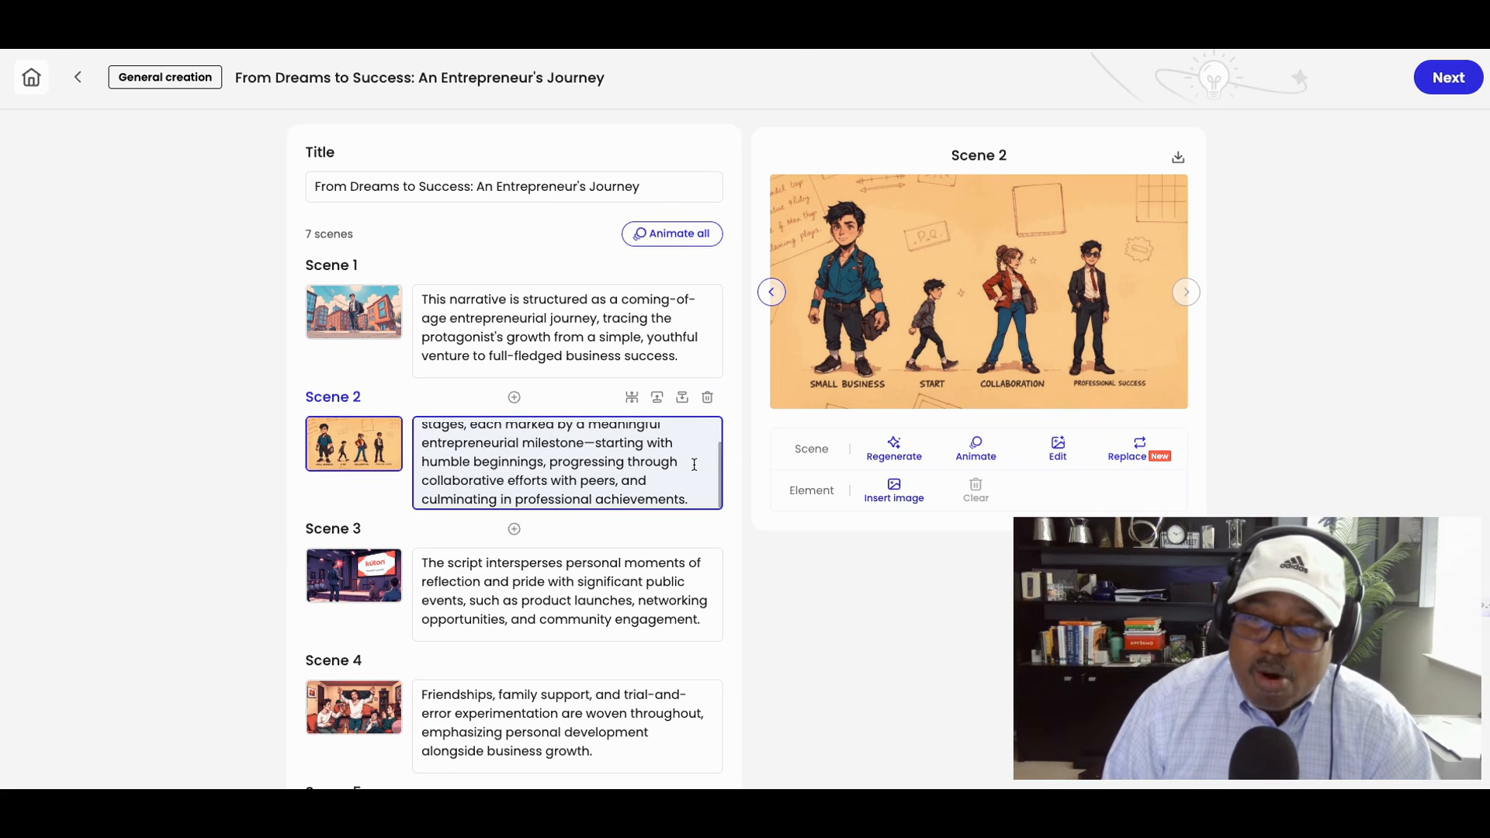
- Replace the scene 2 image with the saved media picture of children eating lunch at school
click(1137, 451)
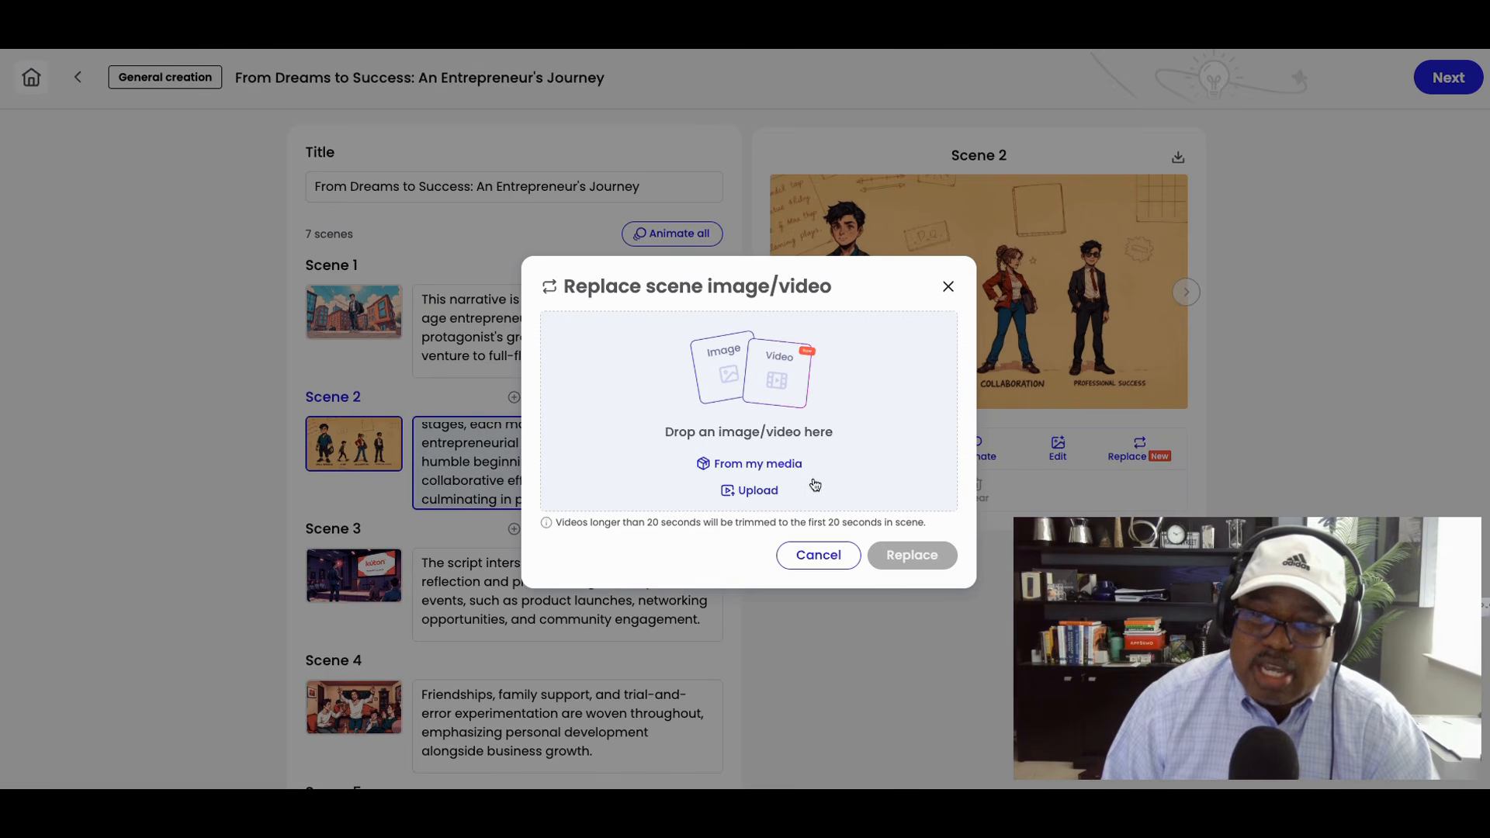
click(750, 465)
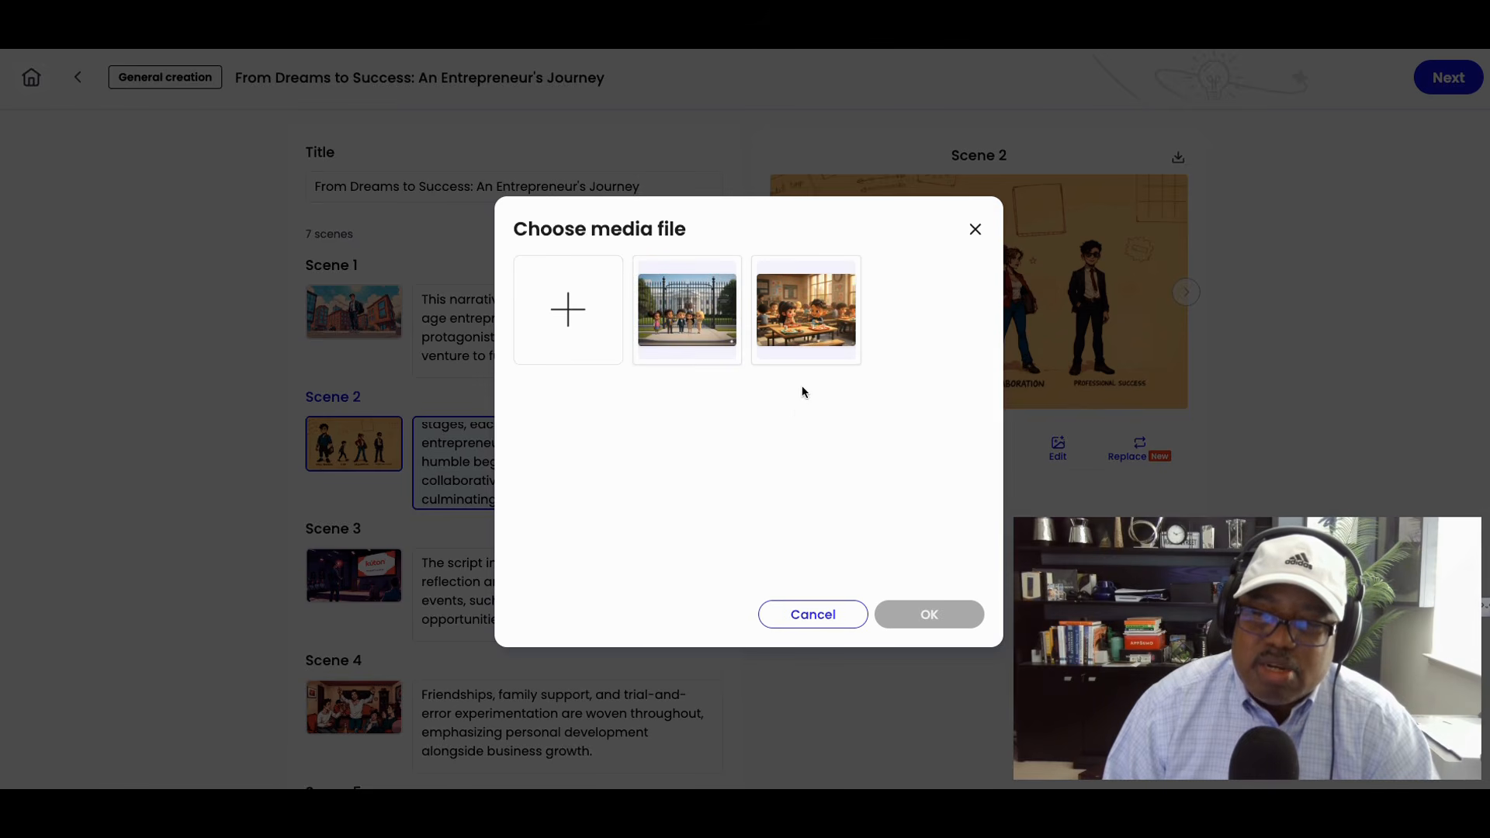
click(808, 333)
click(913, 625)
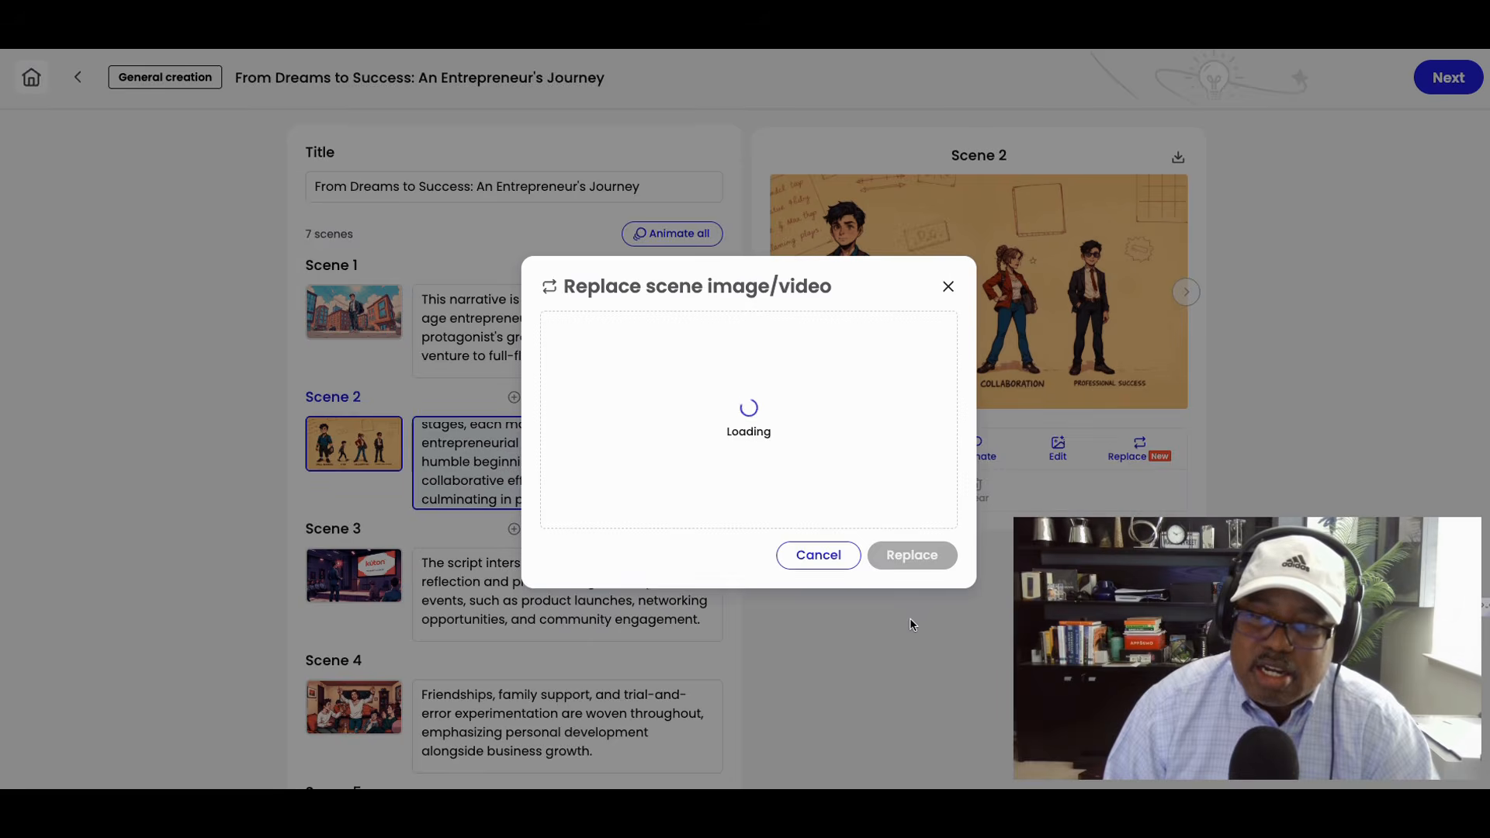
click(916, 562)
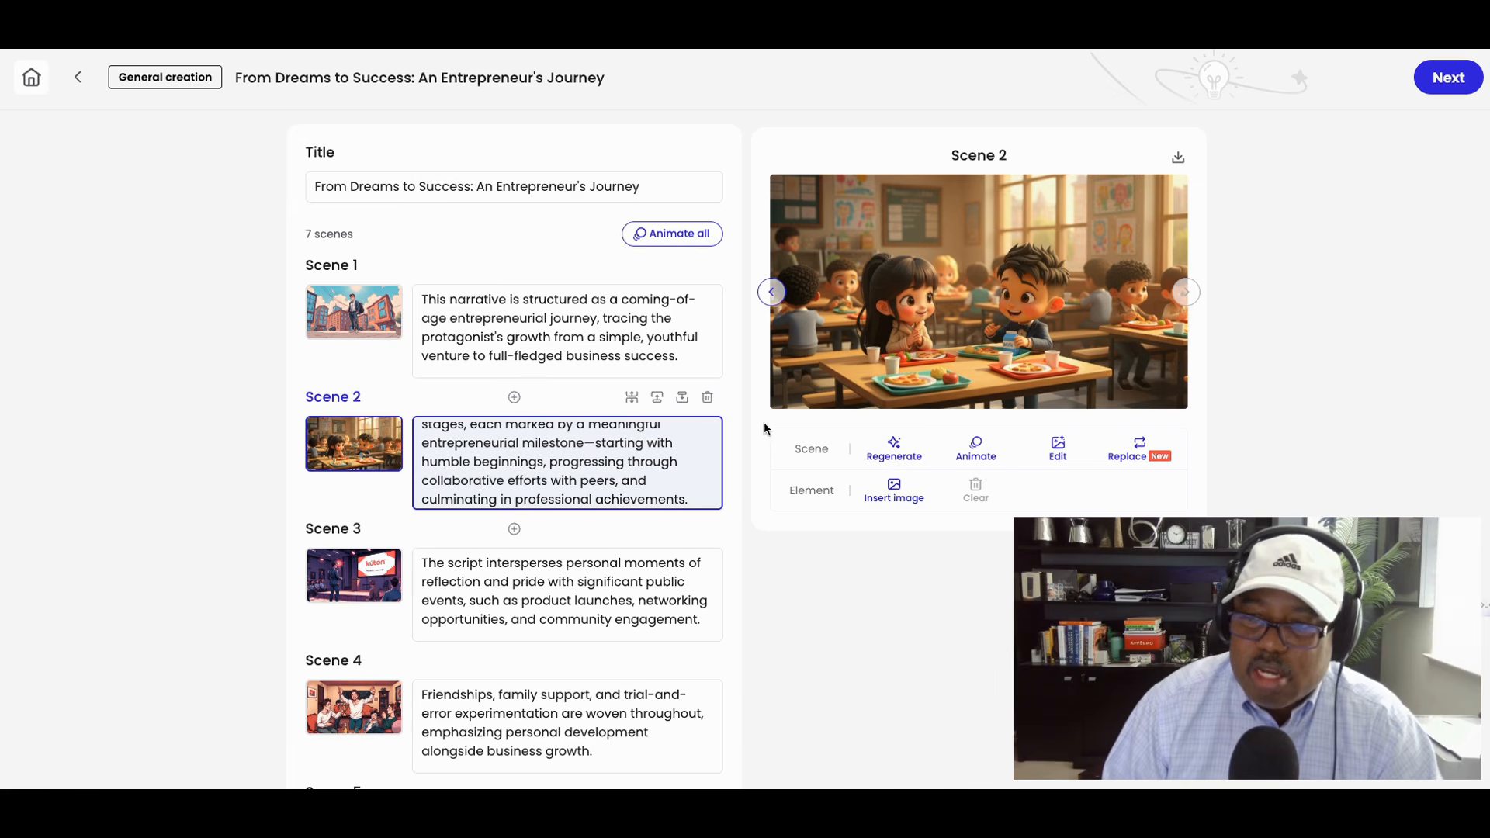
- Check the scene list down to the final scene, and insert a new blank scene between scenes 2 and 3
click(699, 442)
scroll(699, 443, down, 7)
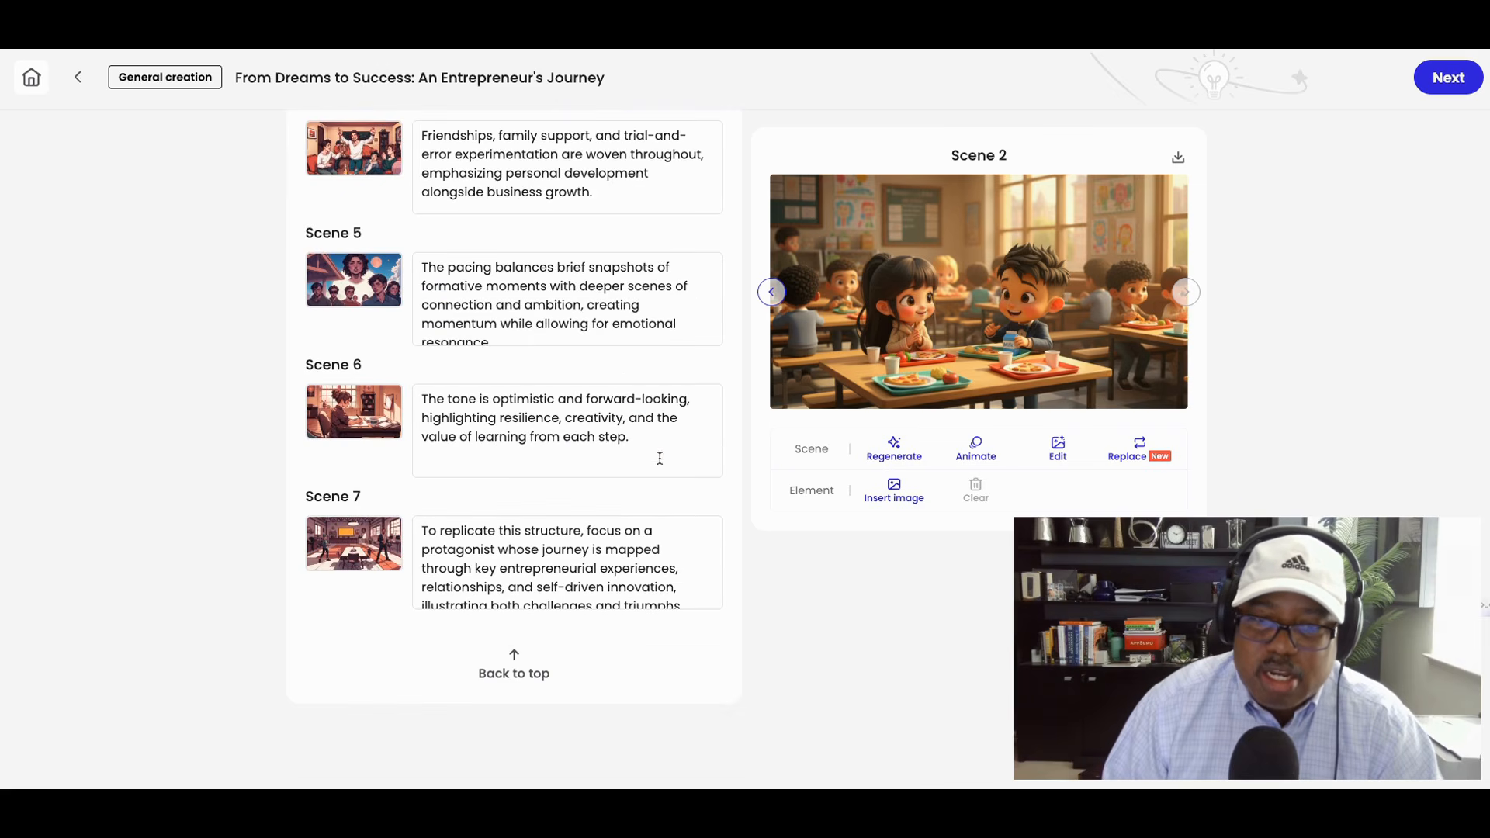
scroll(541, 553, up, 8)
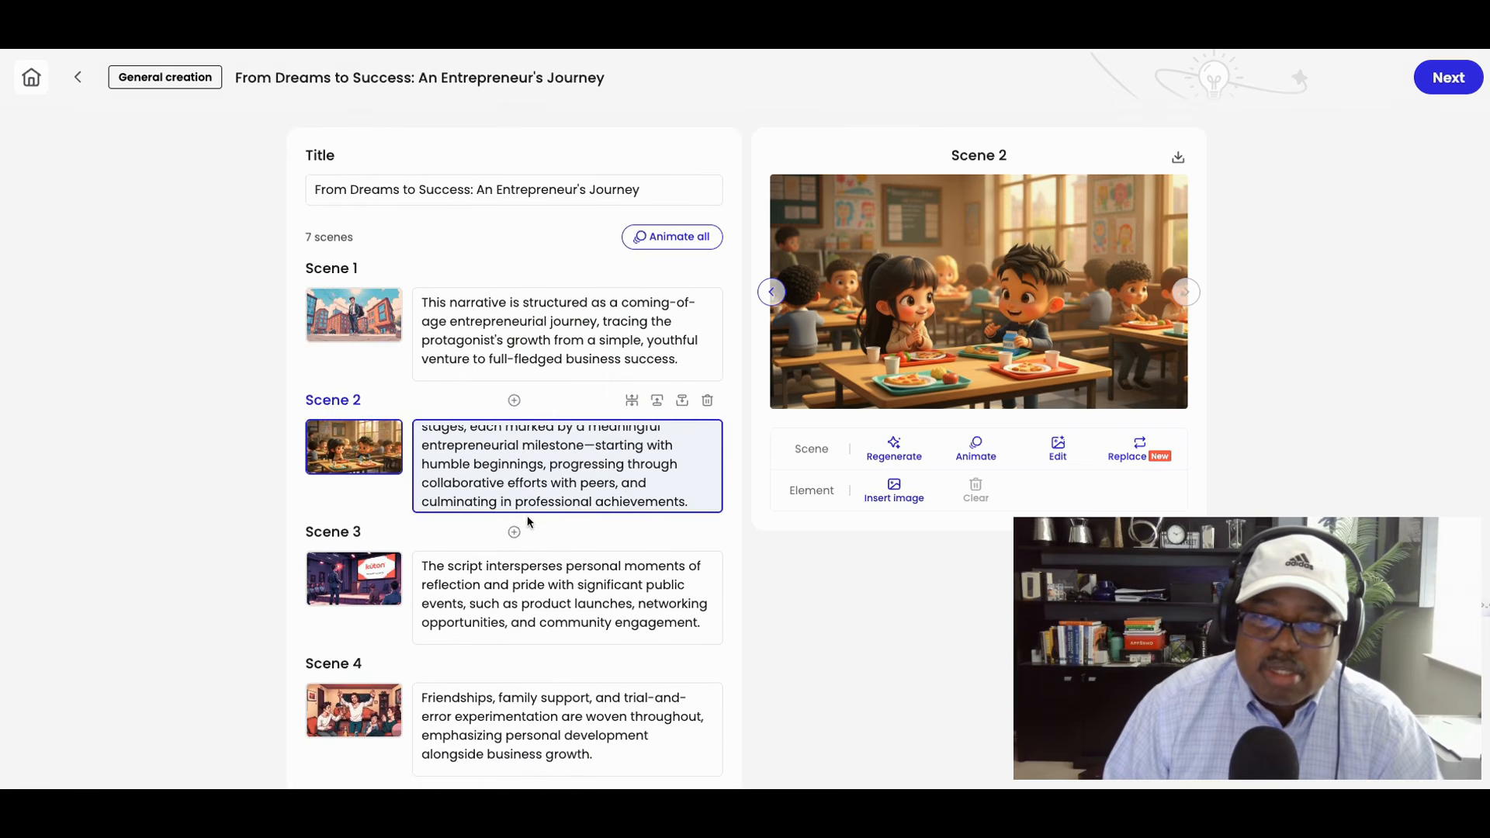
click(514, 532)
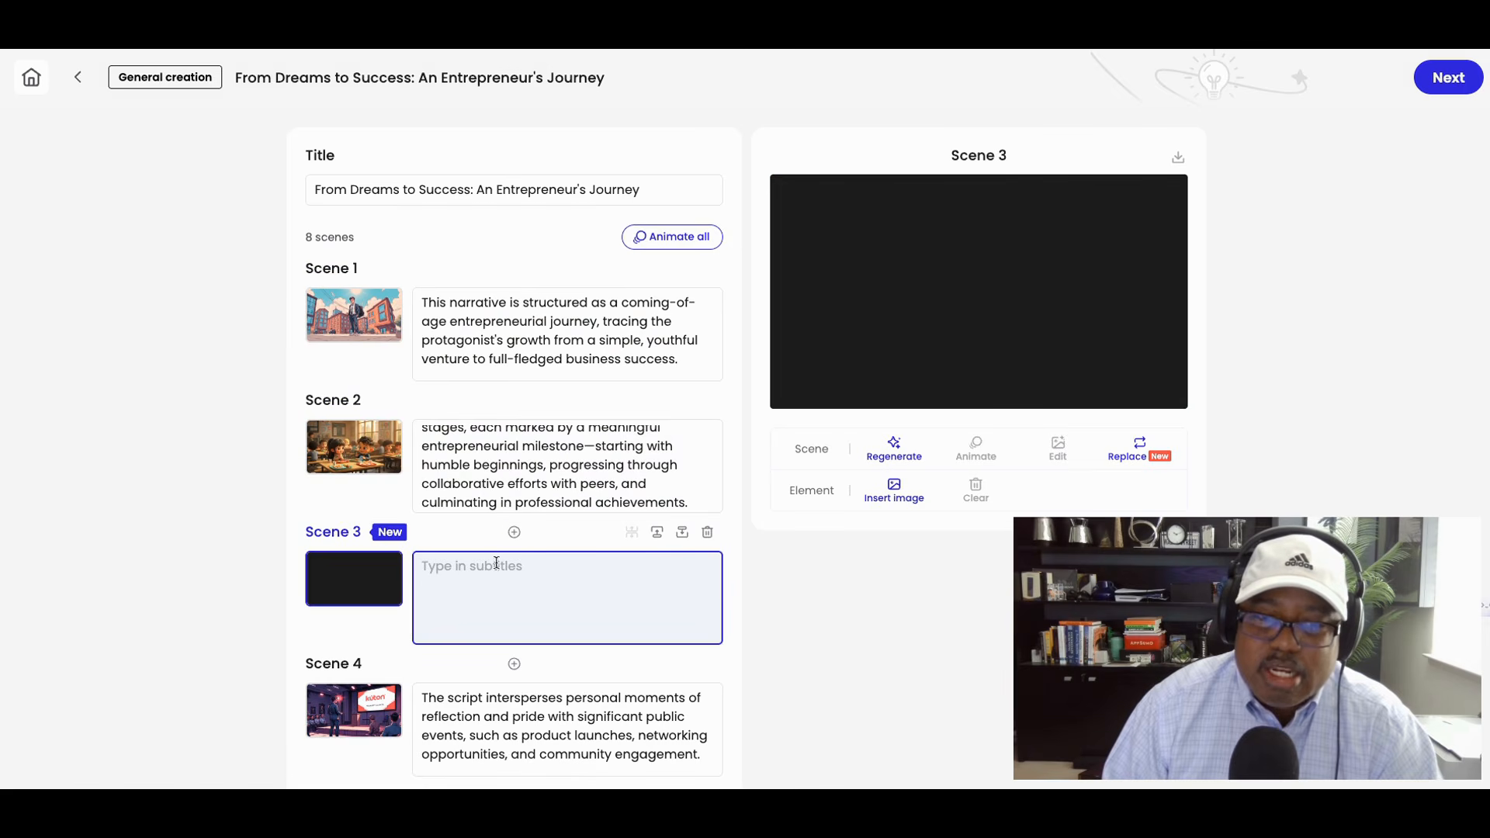
- Fill the new scene 3 with the saved media picture of the group standing at the locked White House gate
click(1132, 451)
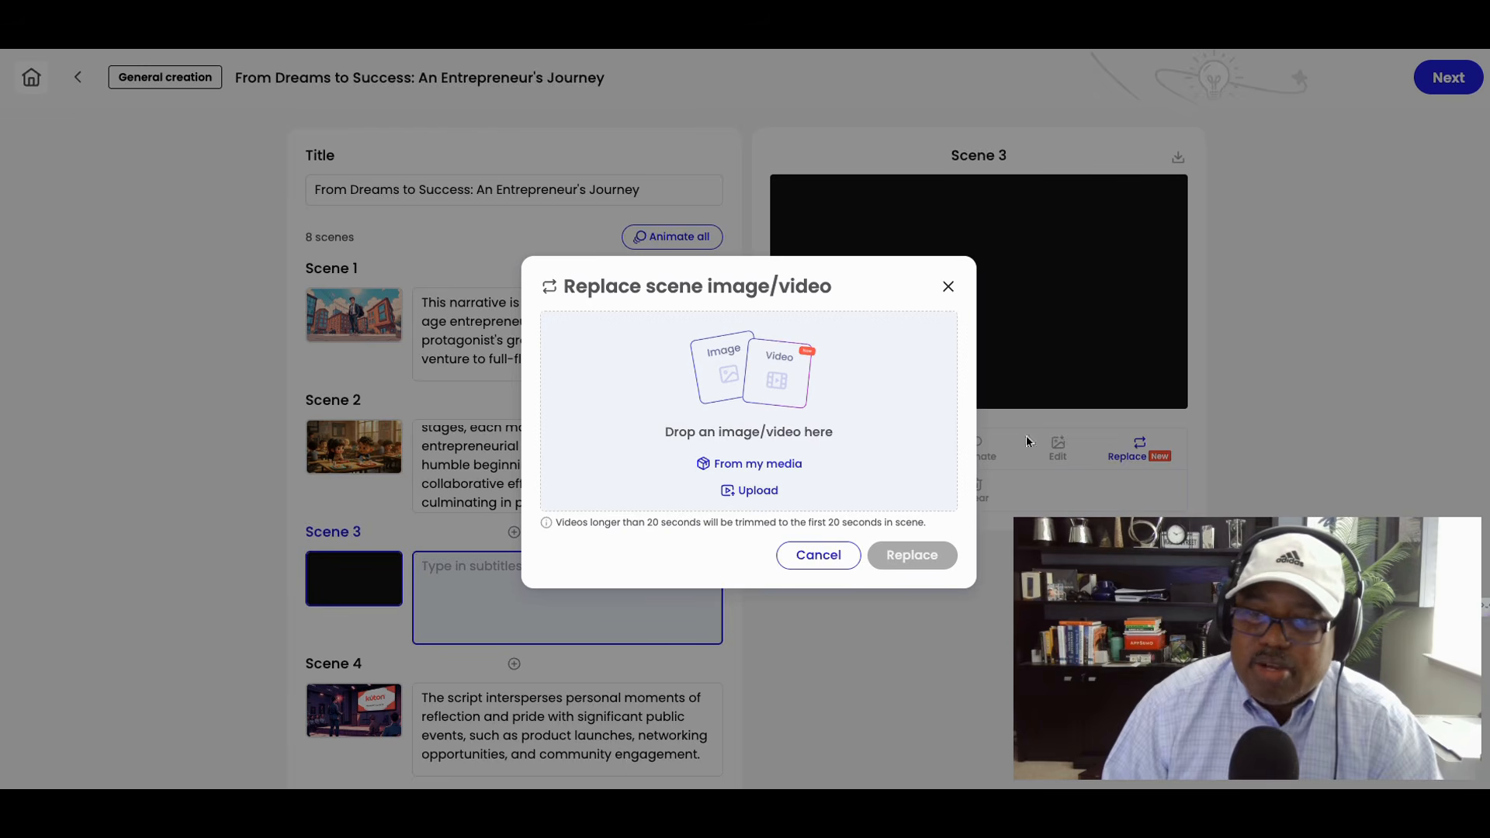
click(794, 465)
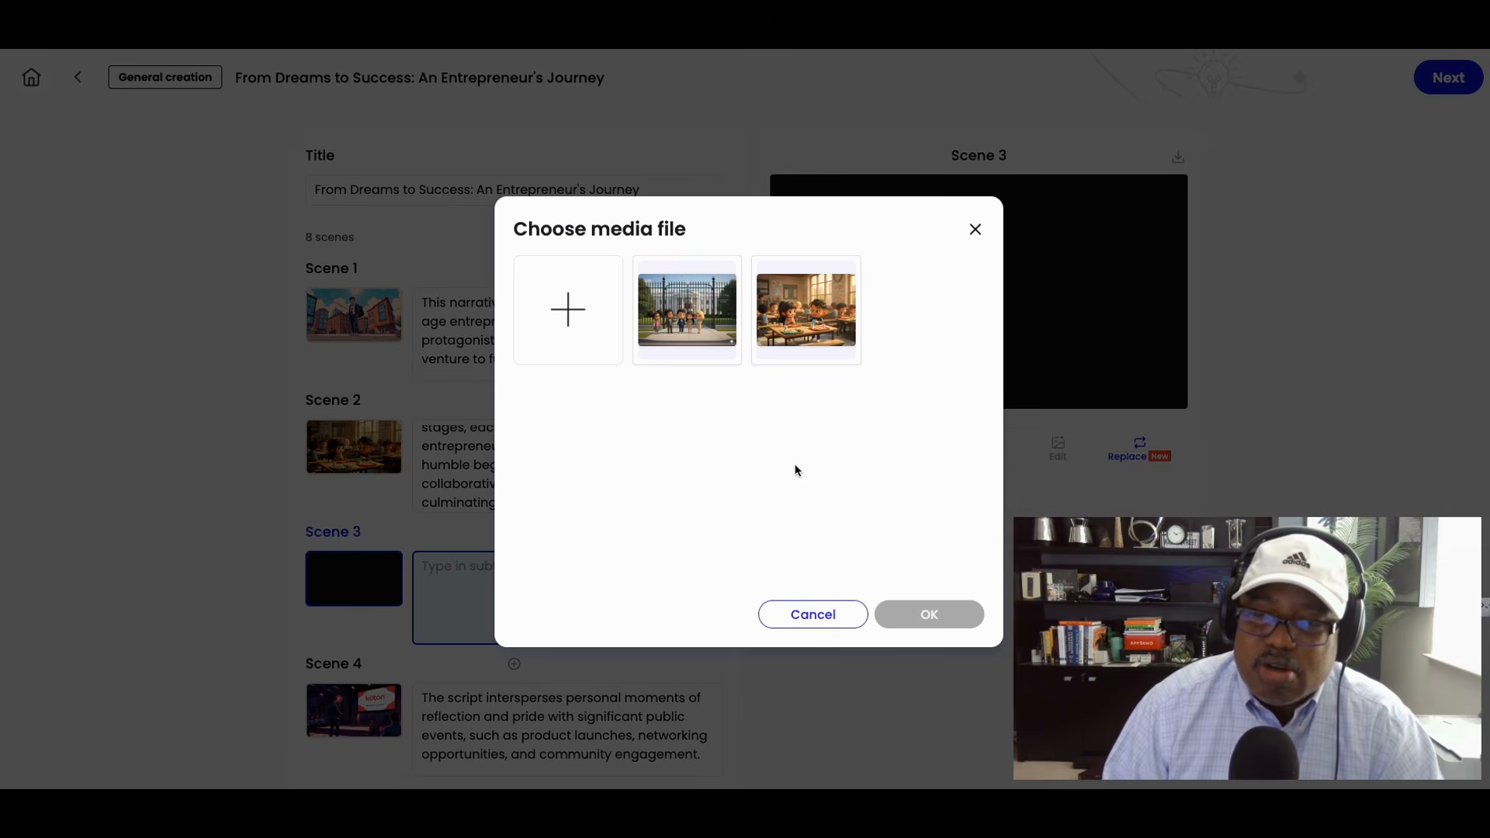
click(702, 333)
click(923, 614)
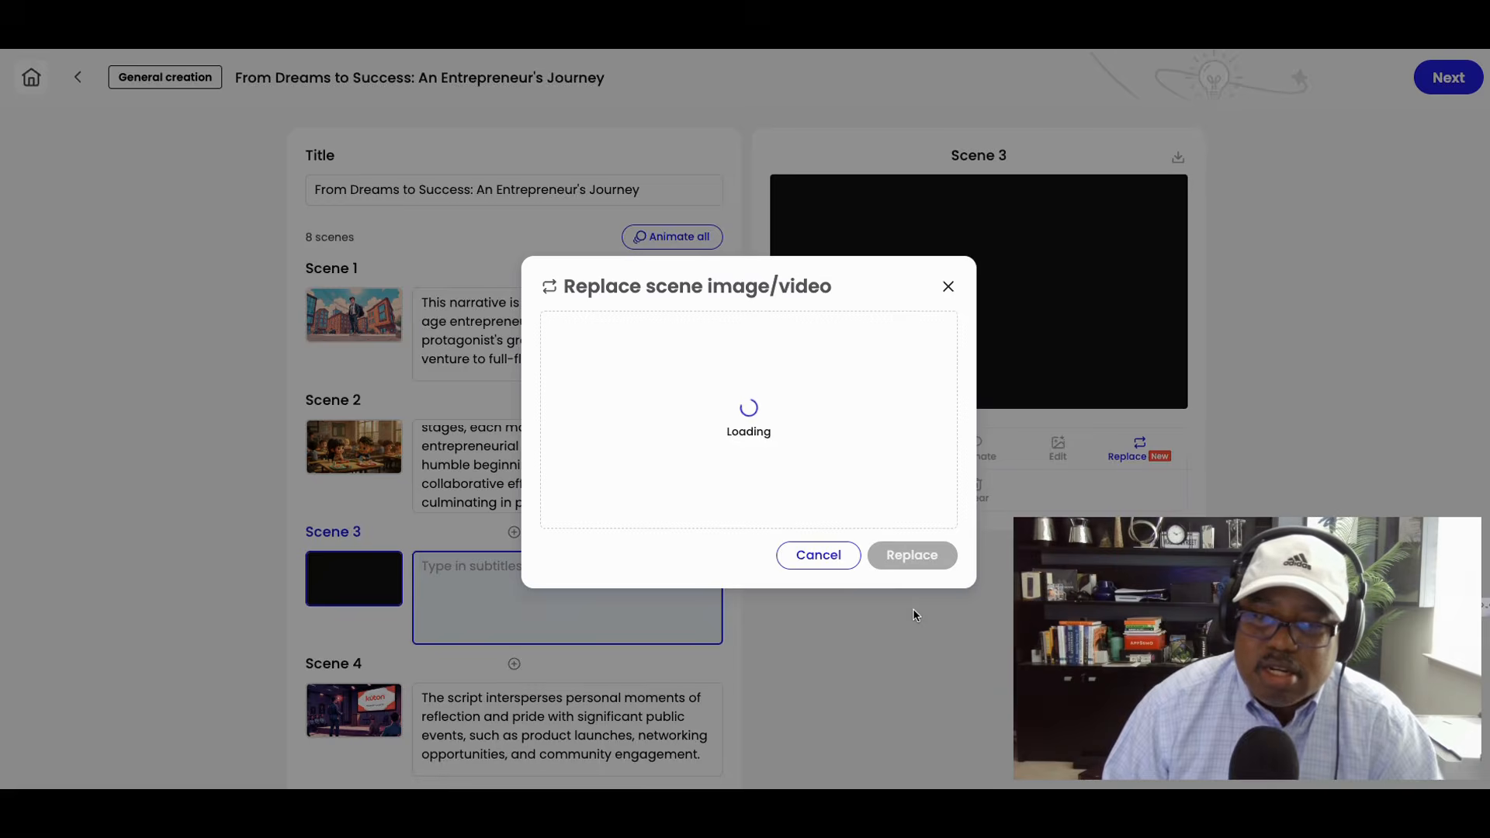
click(924, 561)
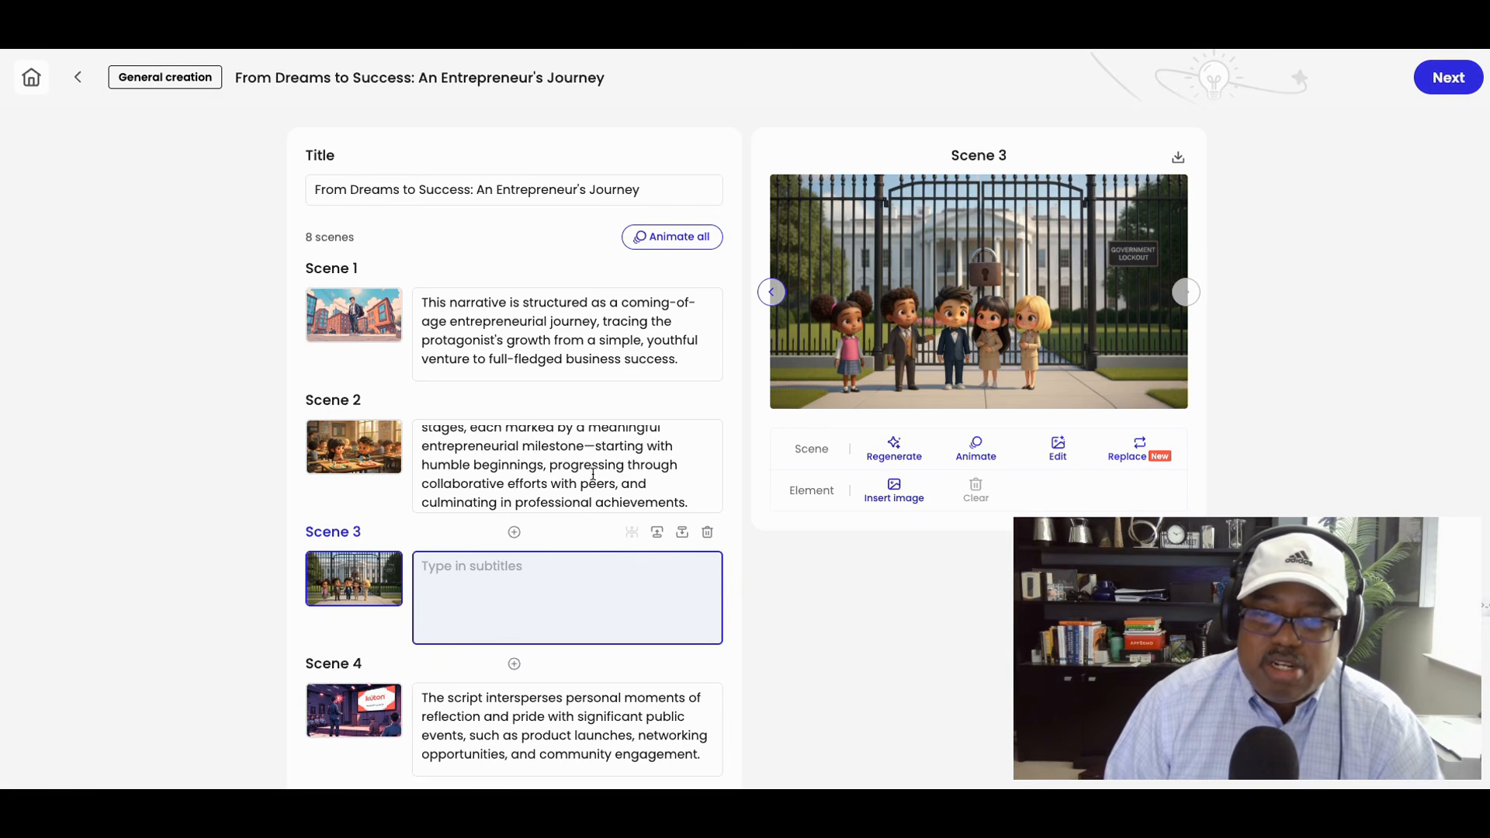
- Look through the remaining scenes, from scene 4 to scene 8, and return to the start of the list
scroll(651, 465, down, 7)
scroll(665, 483, down, 3)
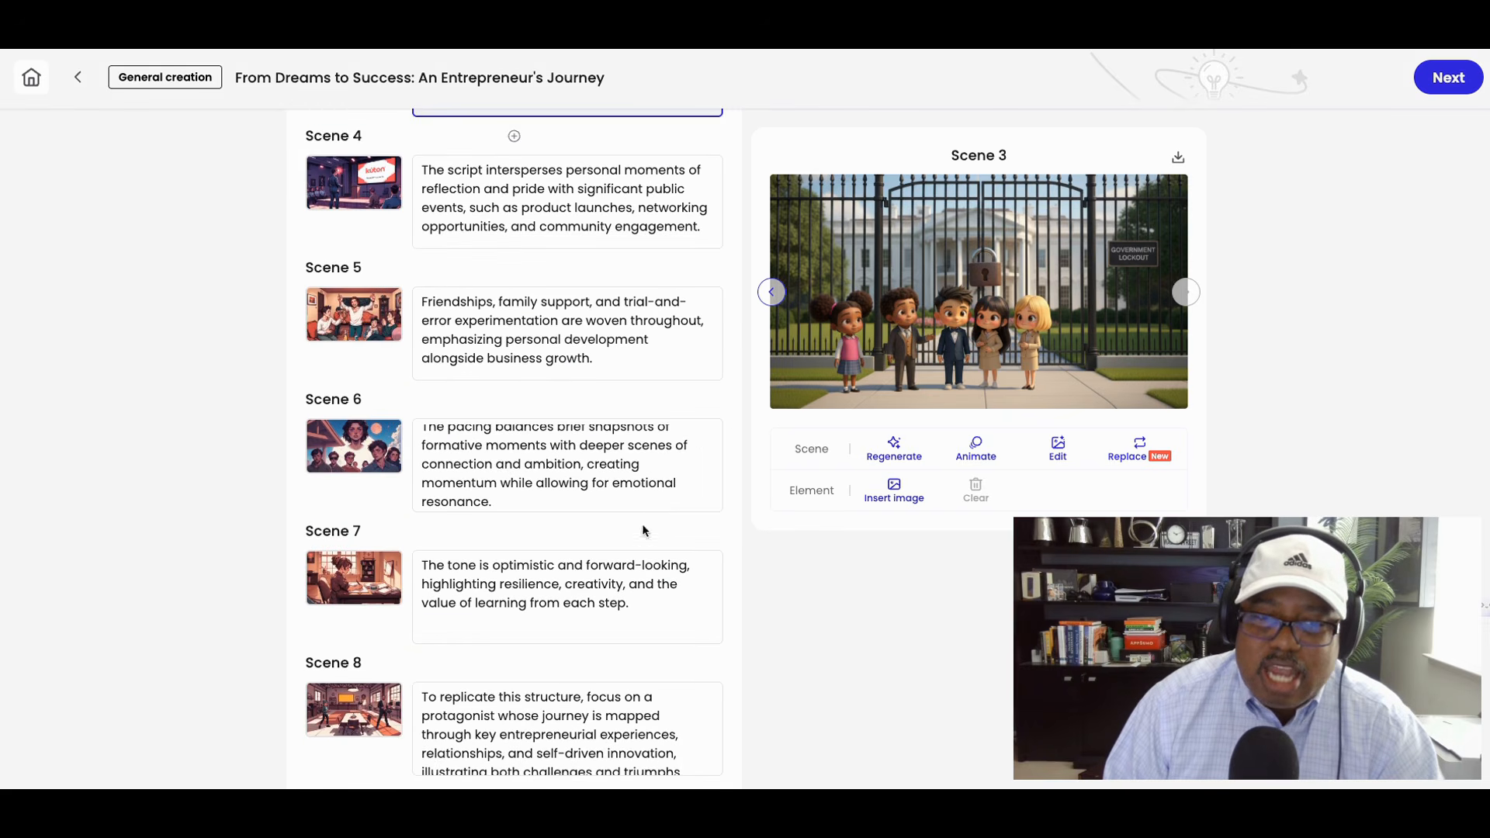
scroll(651, 594, down, 1)
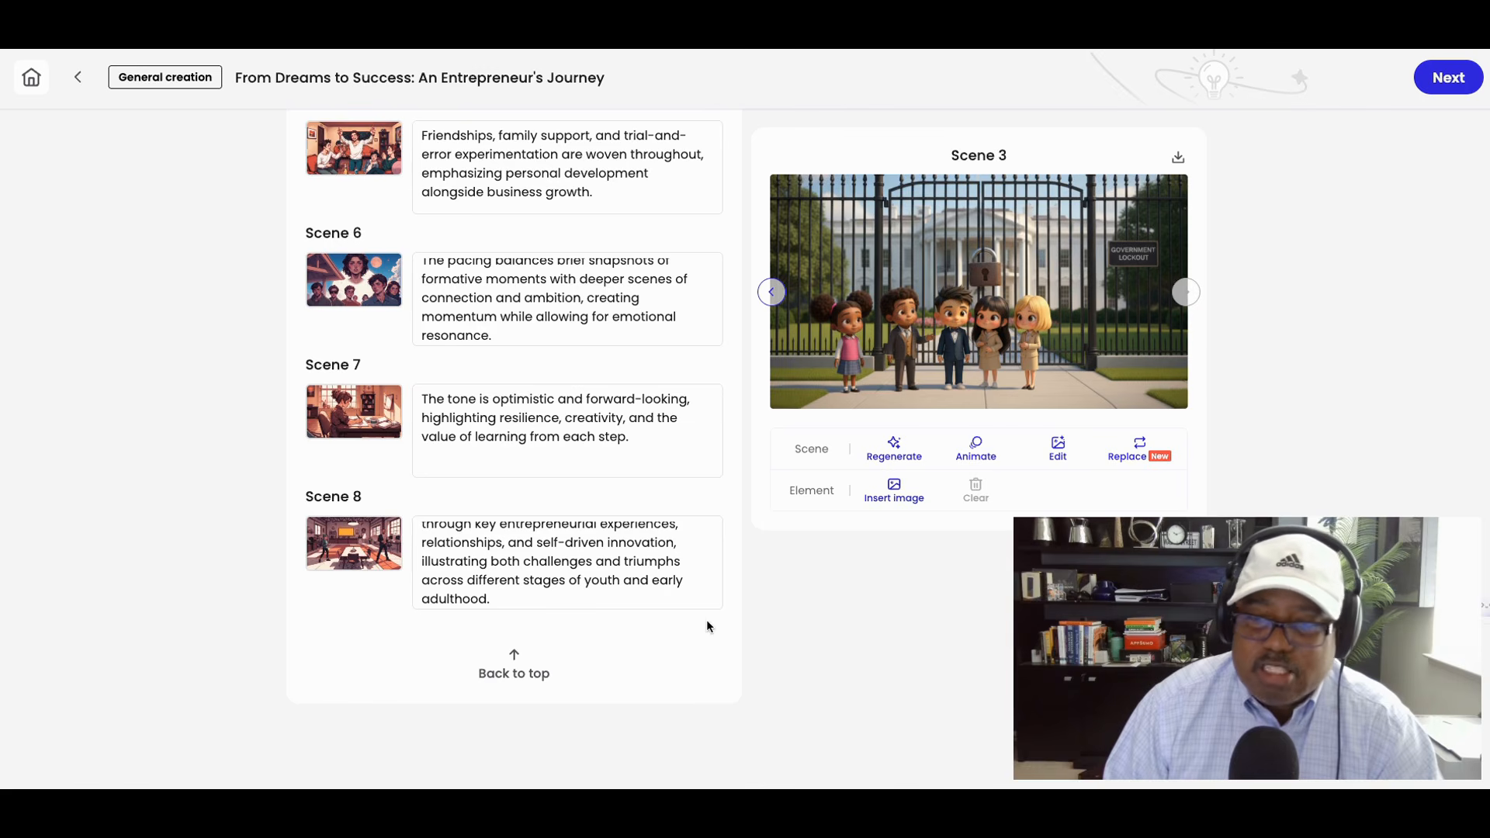
scroll(713, 617, up, 9)
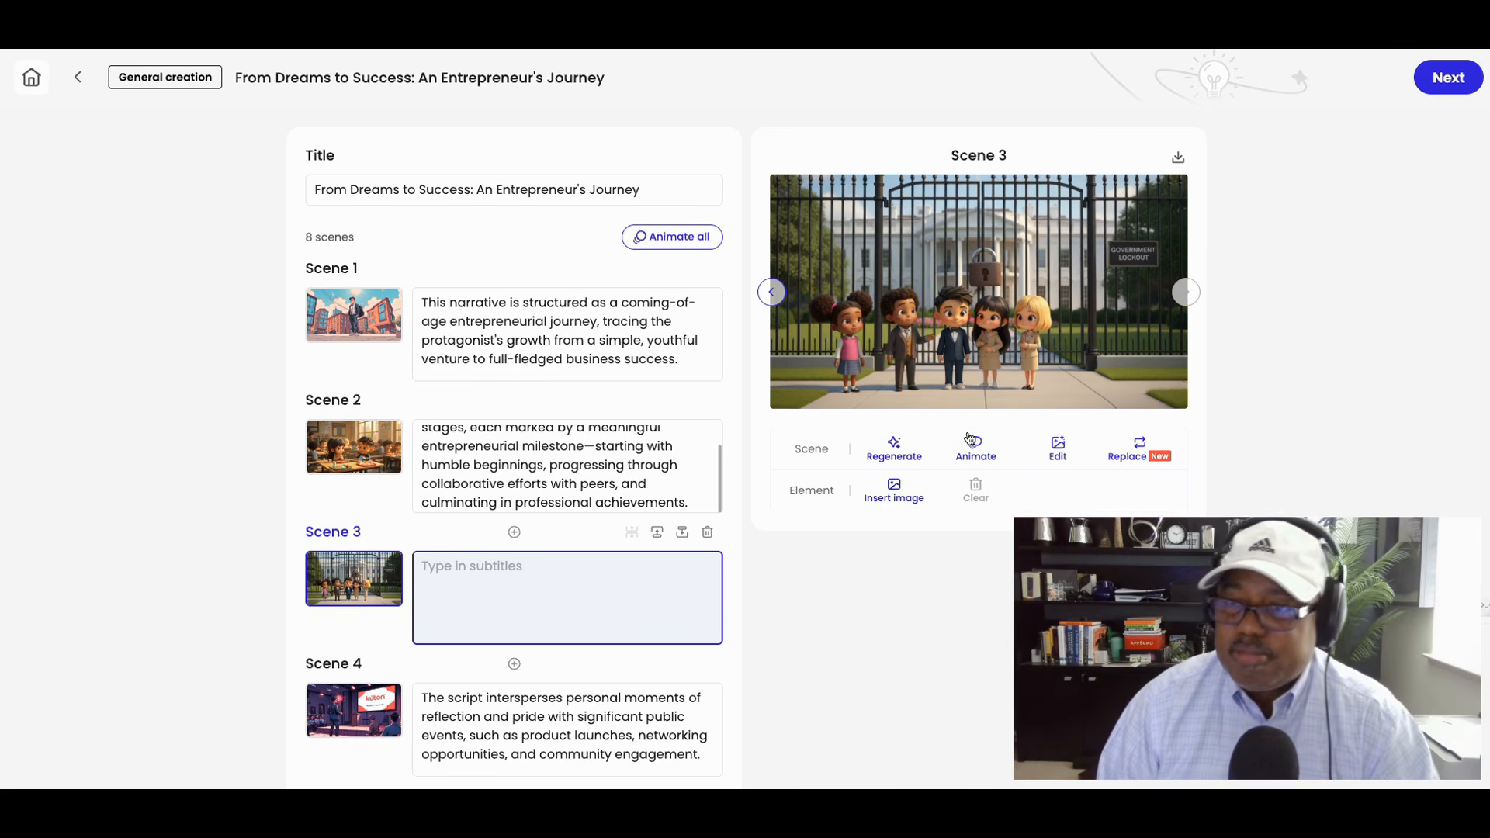
- Compare the time and credit estimates for animating all scenes with High quality on and off, and cancel without animating
scroll(877, 497, down, 3)
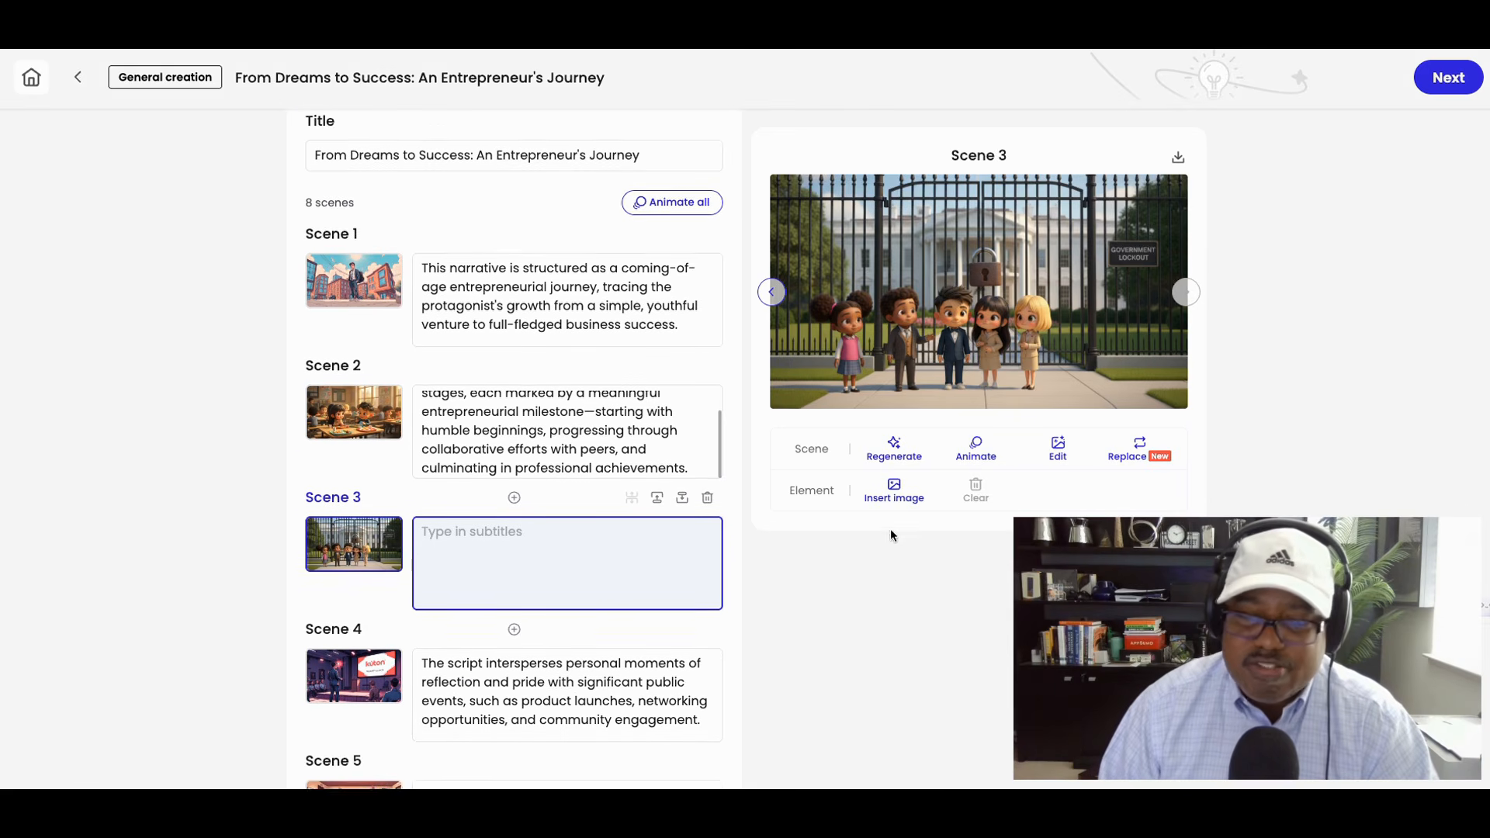
scroll(891, 529, down, 3)
scroll(736, 573, down, 6)
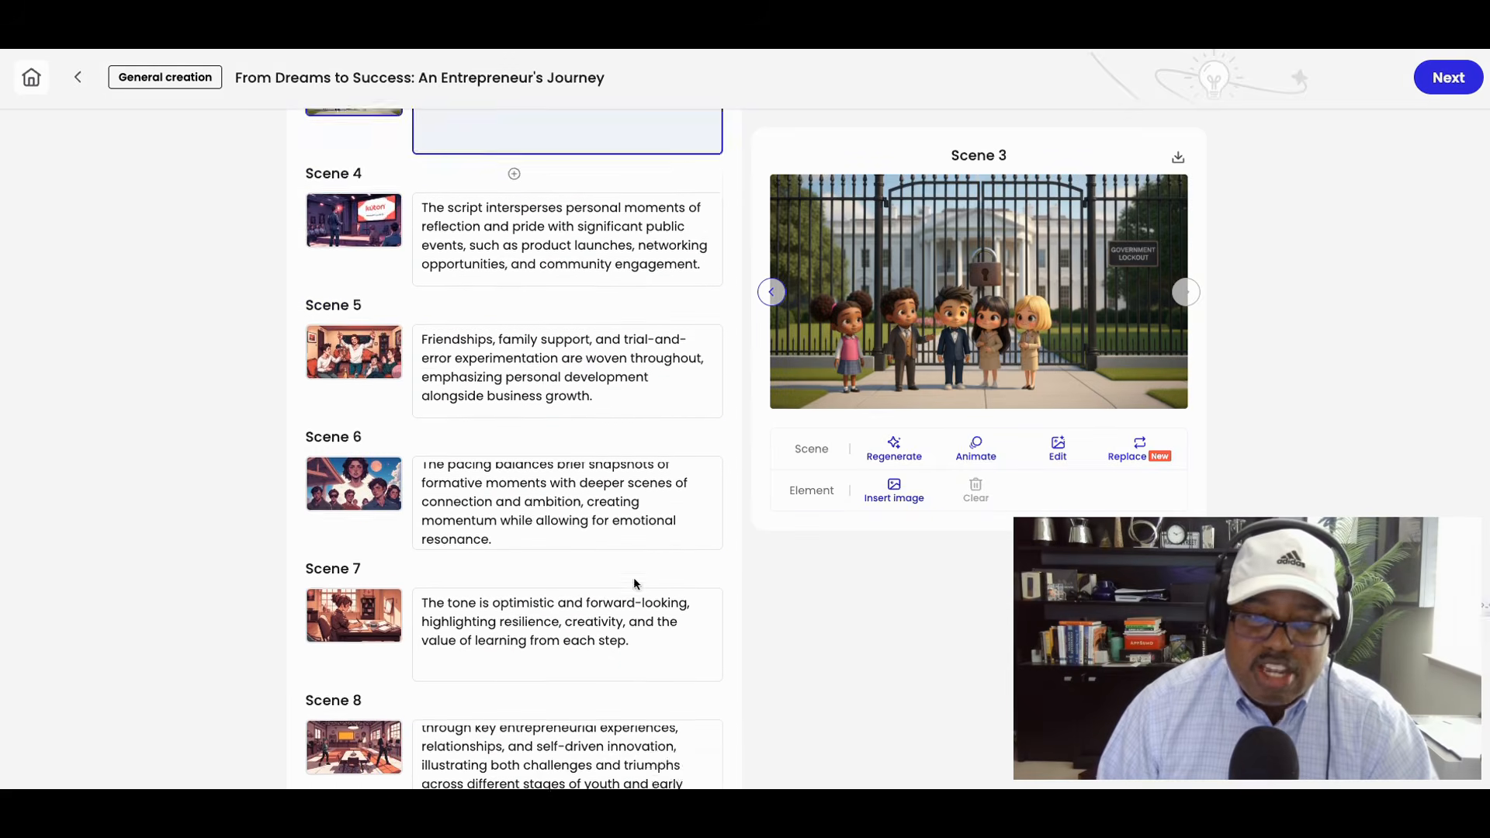
scroll(616, 613, up, 8)
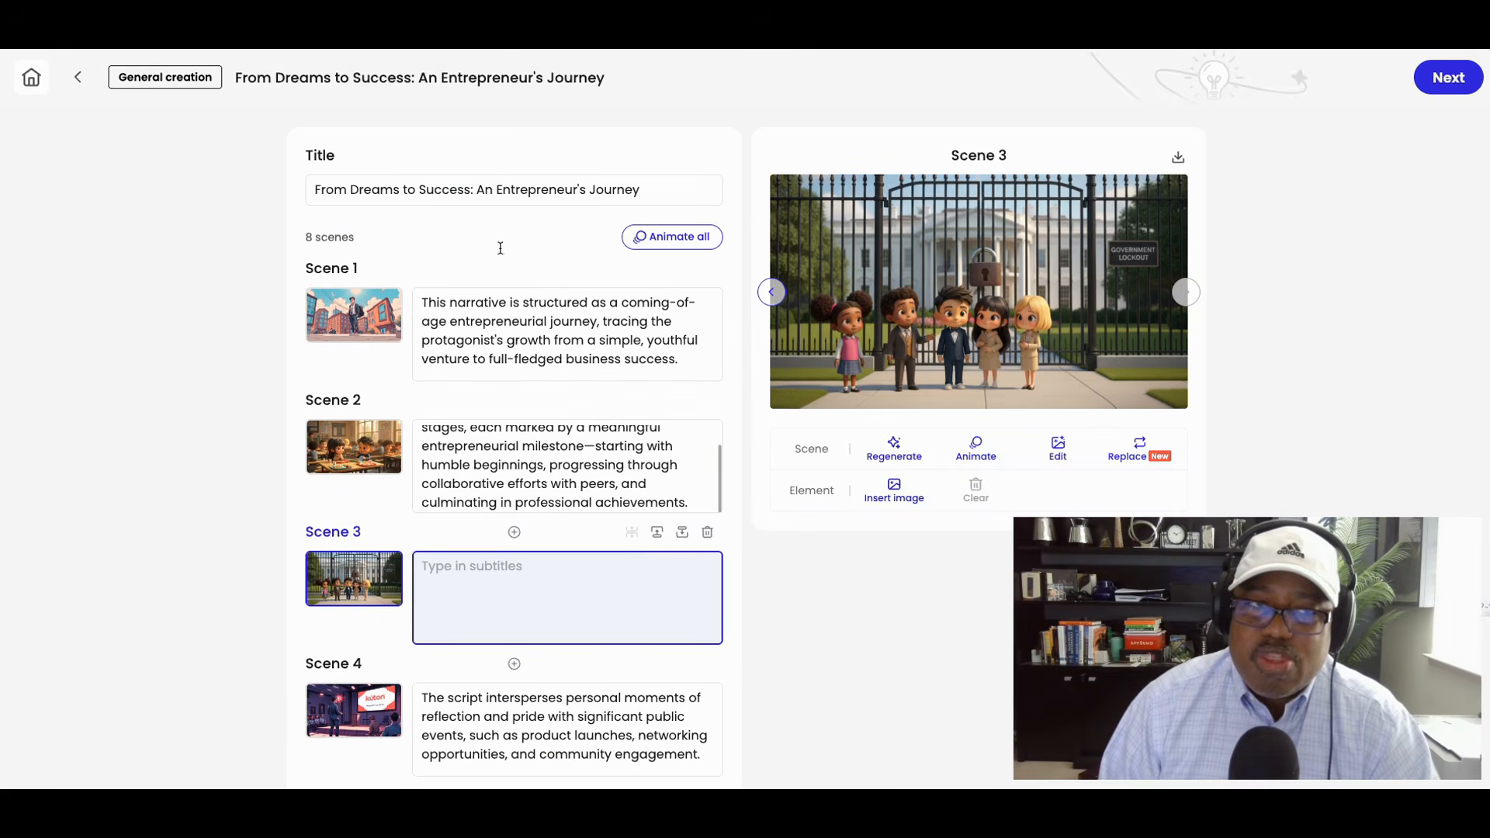
click(672, 248)
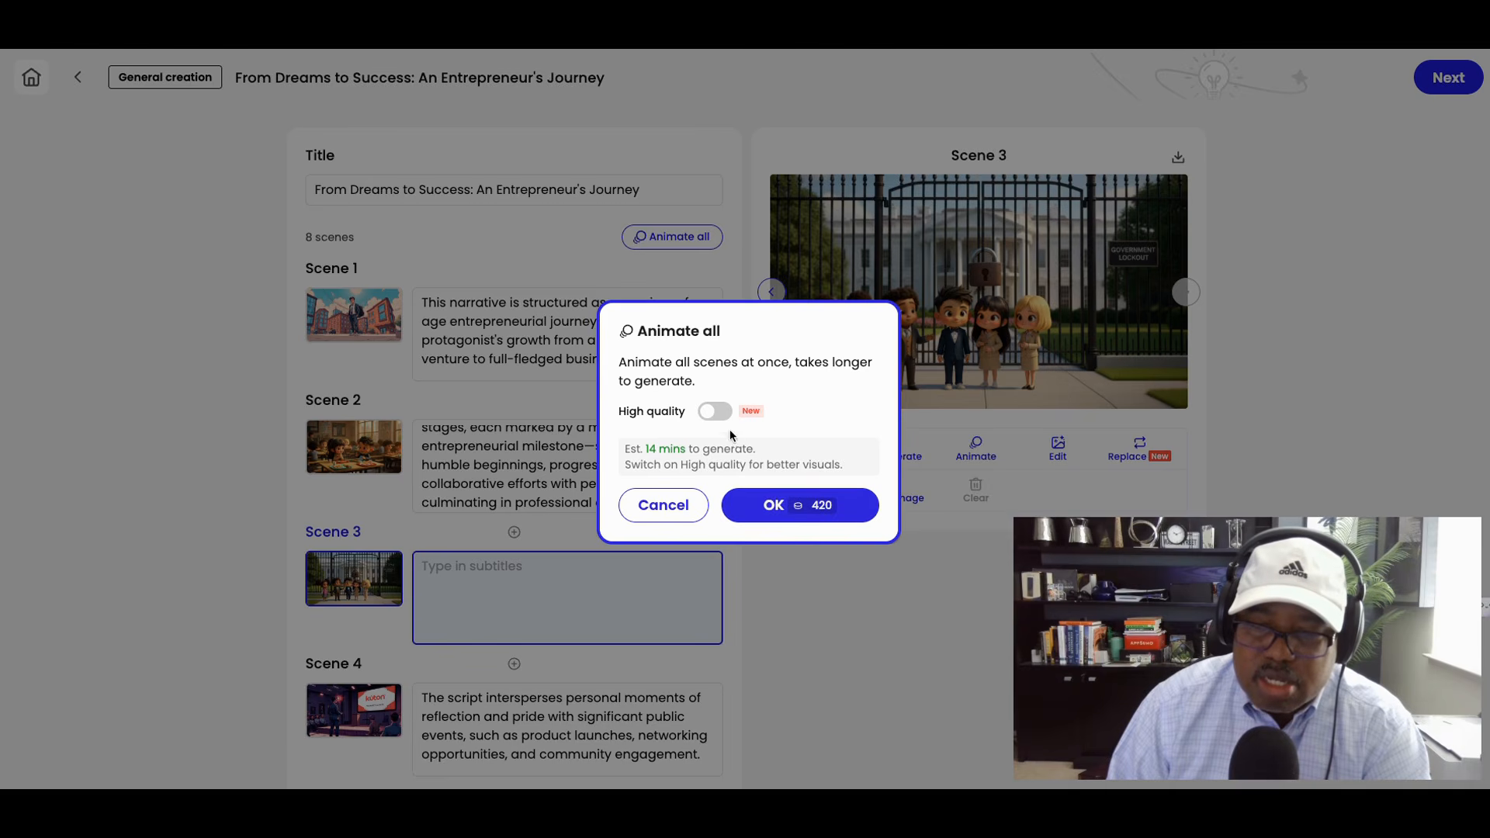
click(715, 412)
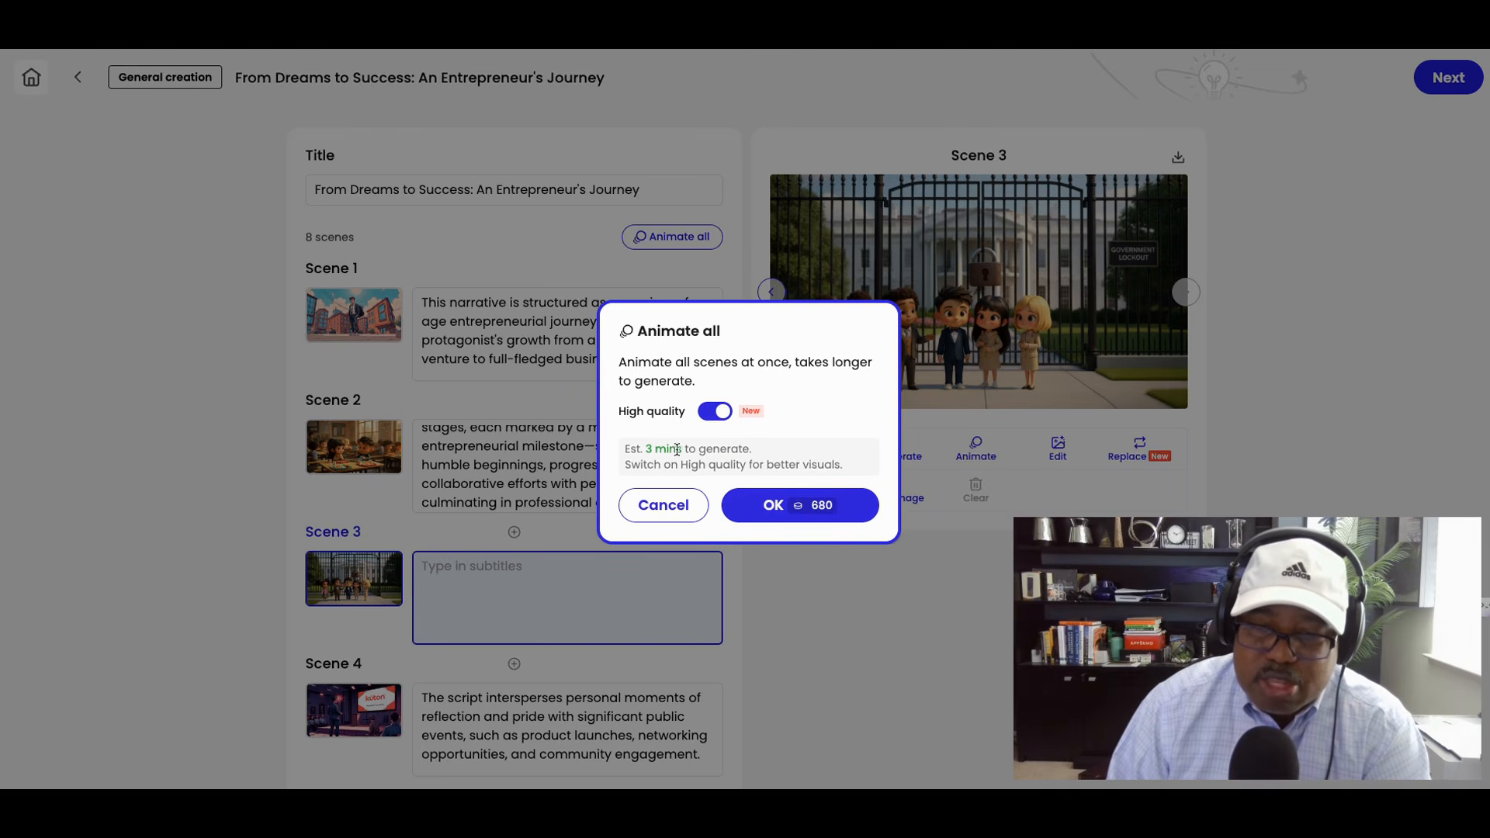
click(708, 415)
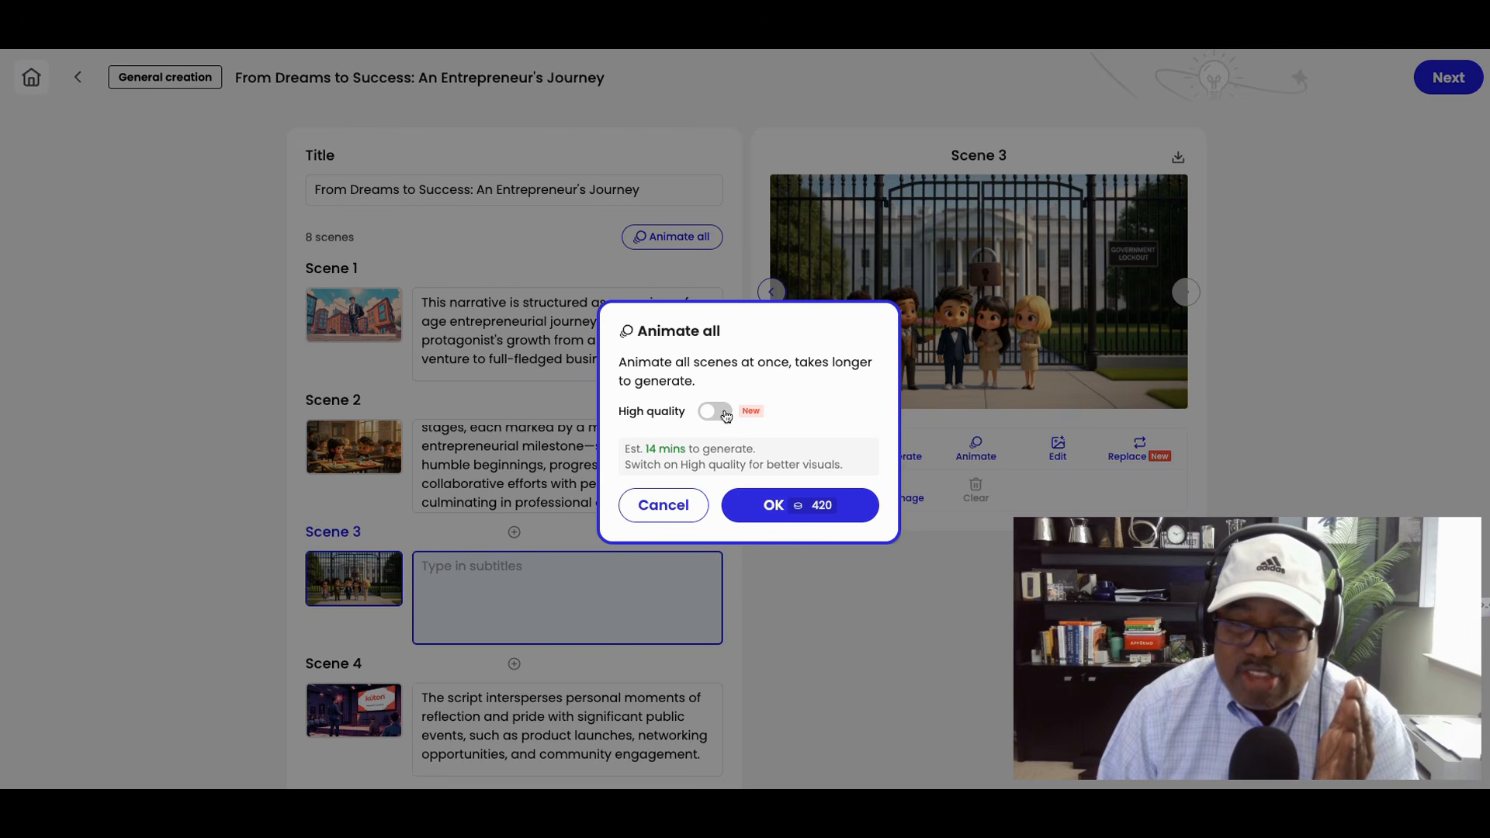
click(724, 414)
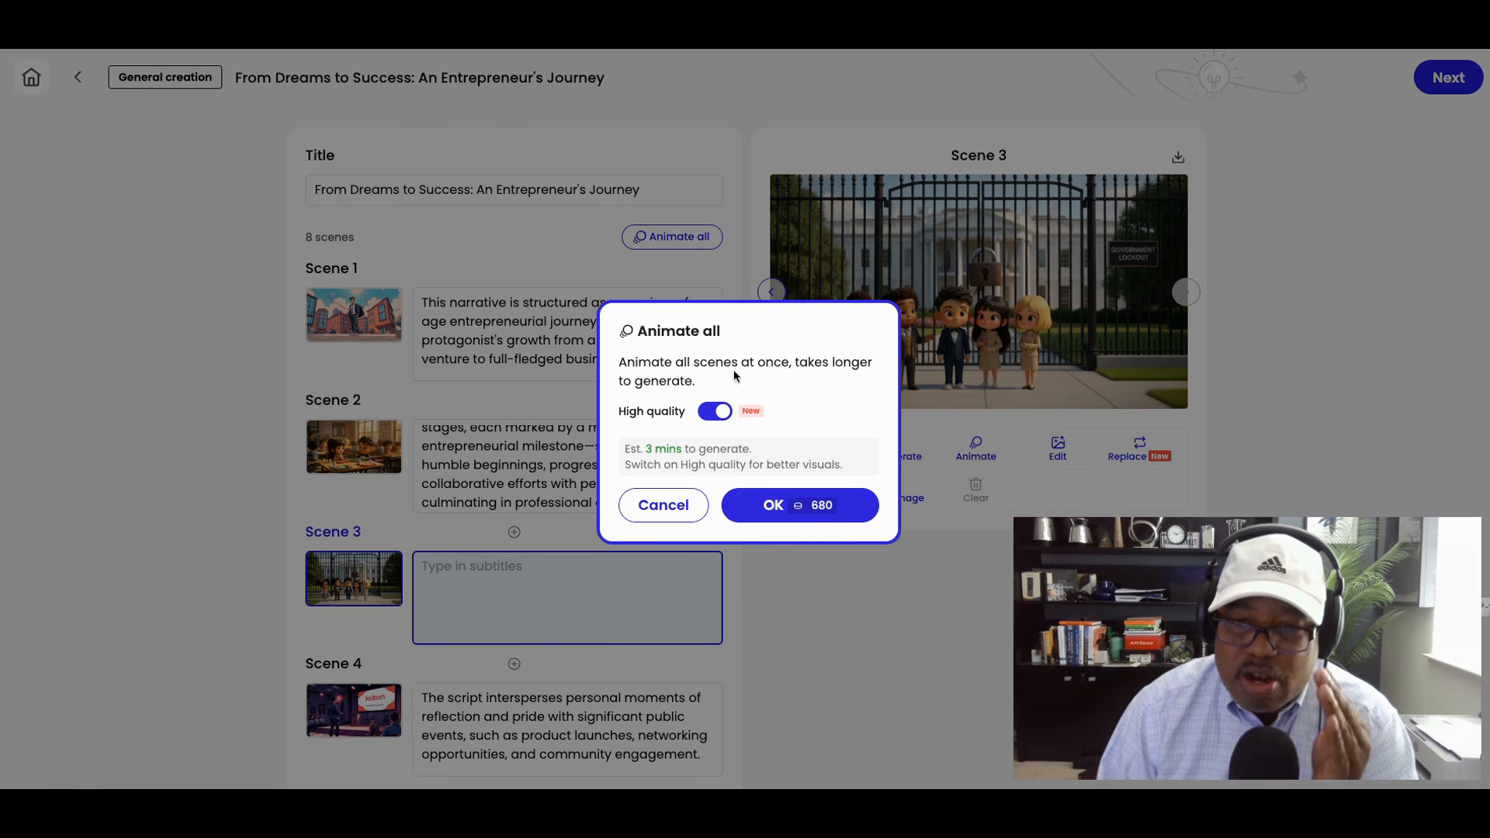
click(710, 414)
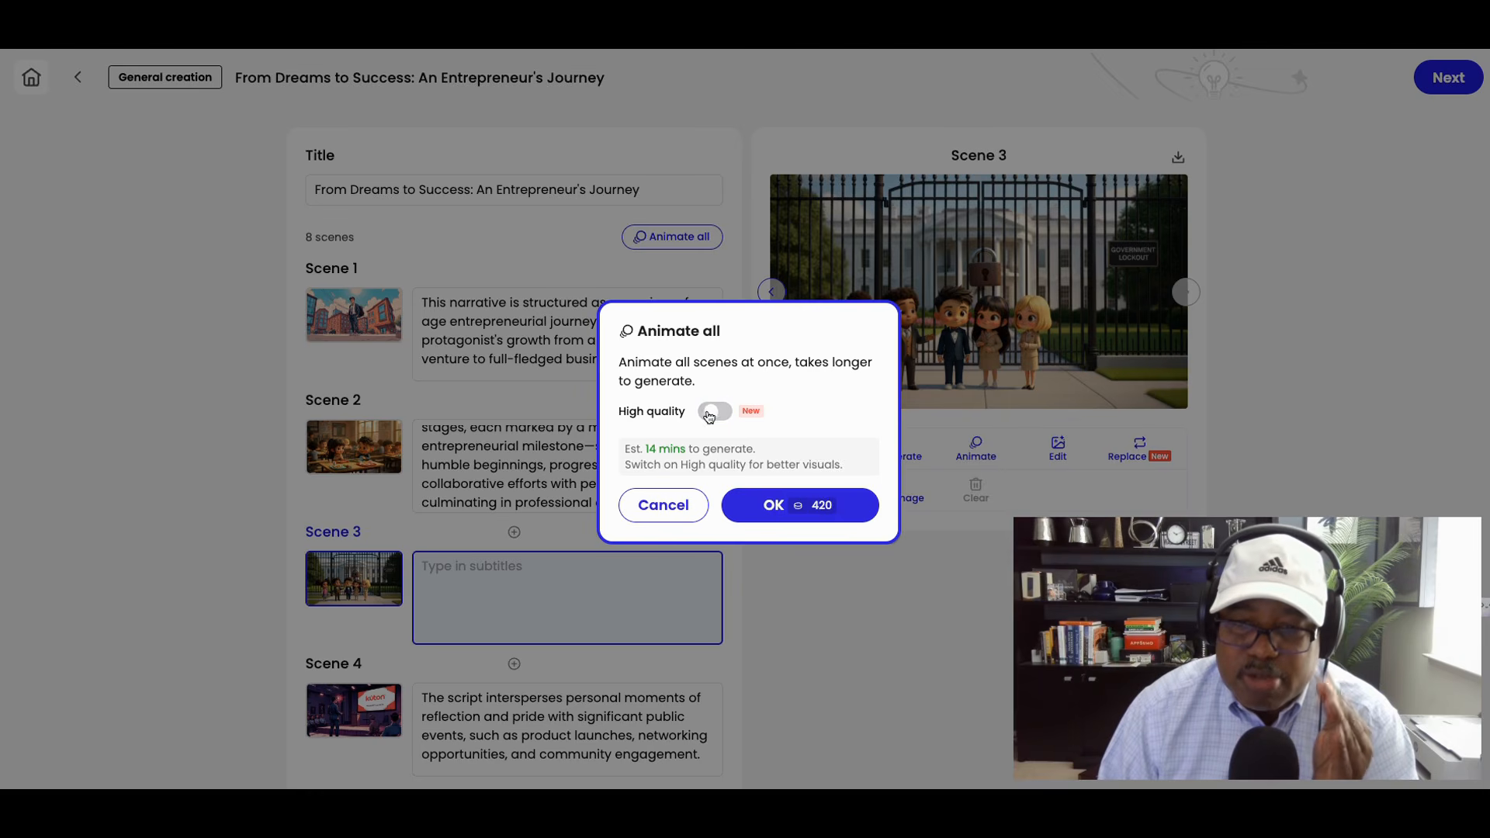
click(674, 508)
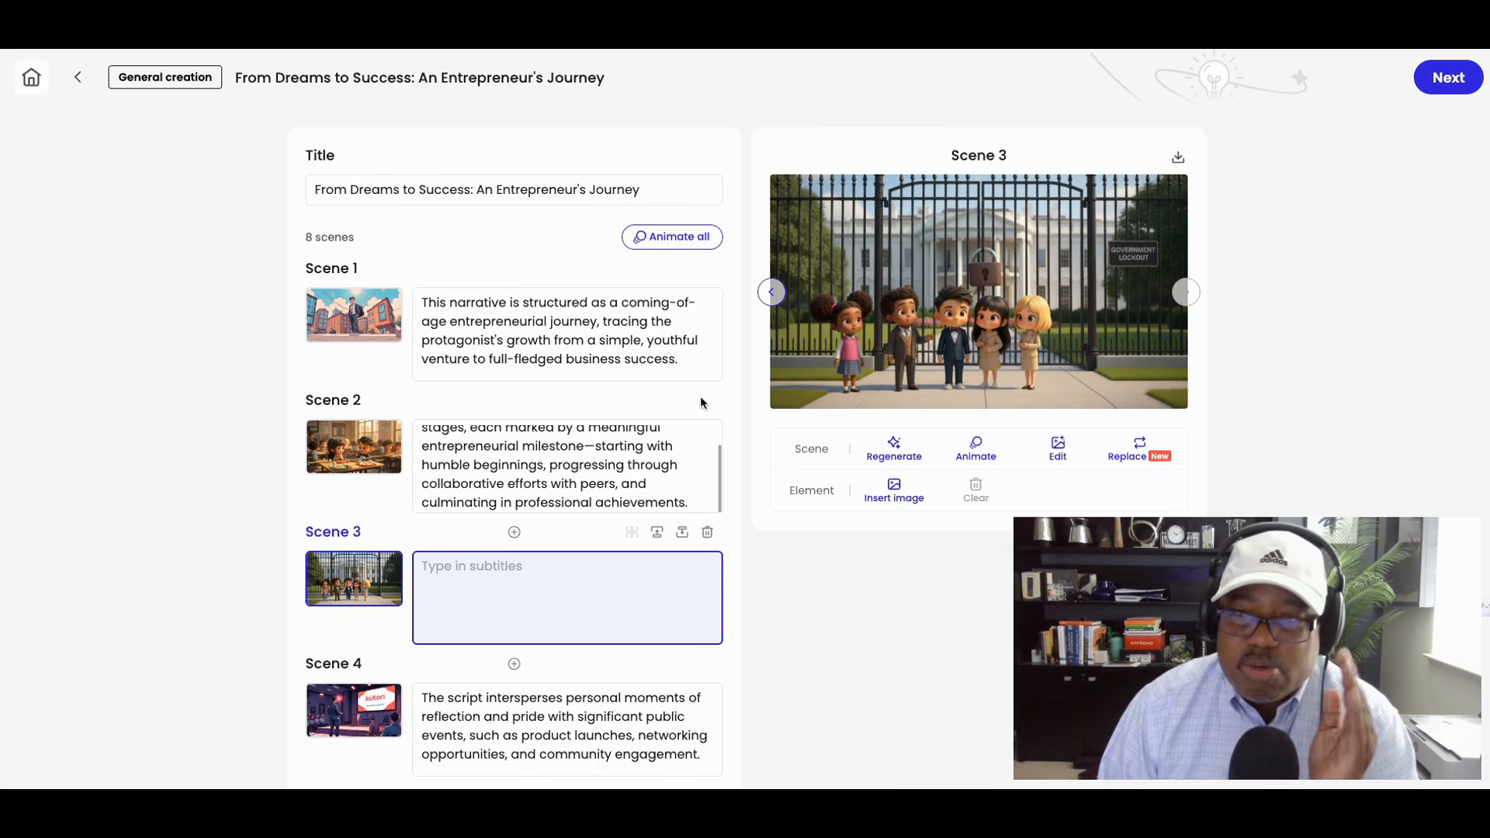
- Return to the home page and open the recent draft project The Limousine Arrival
click(32, 79)
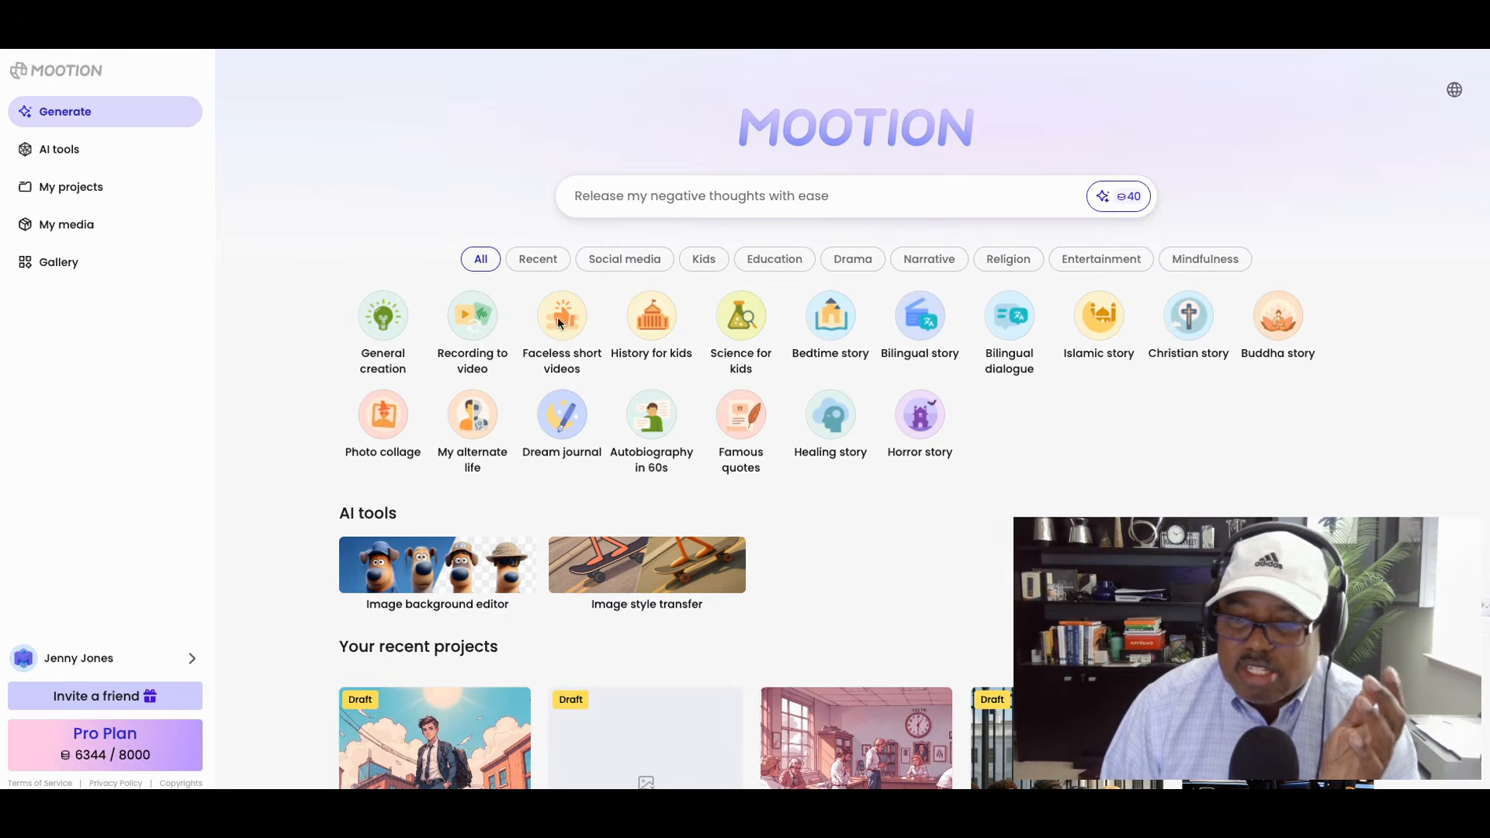
scroll(704, 401, down, 6)
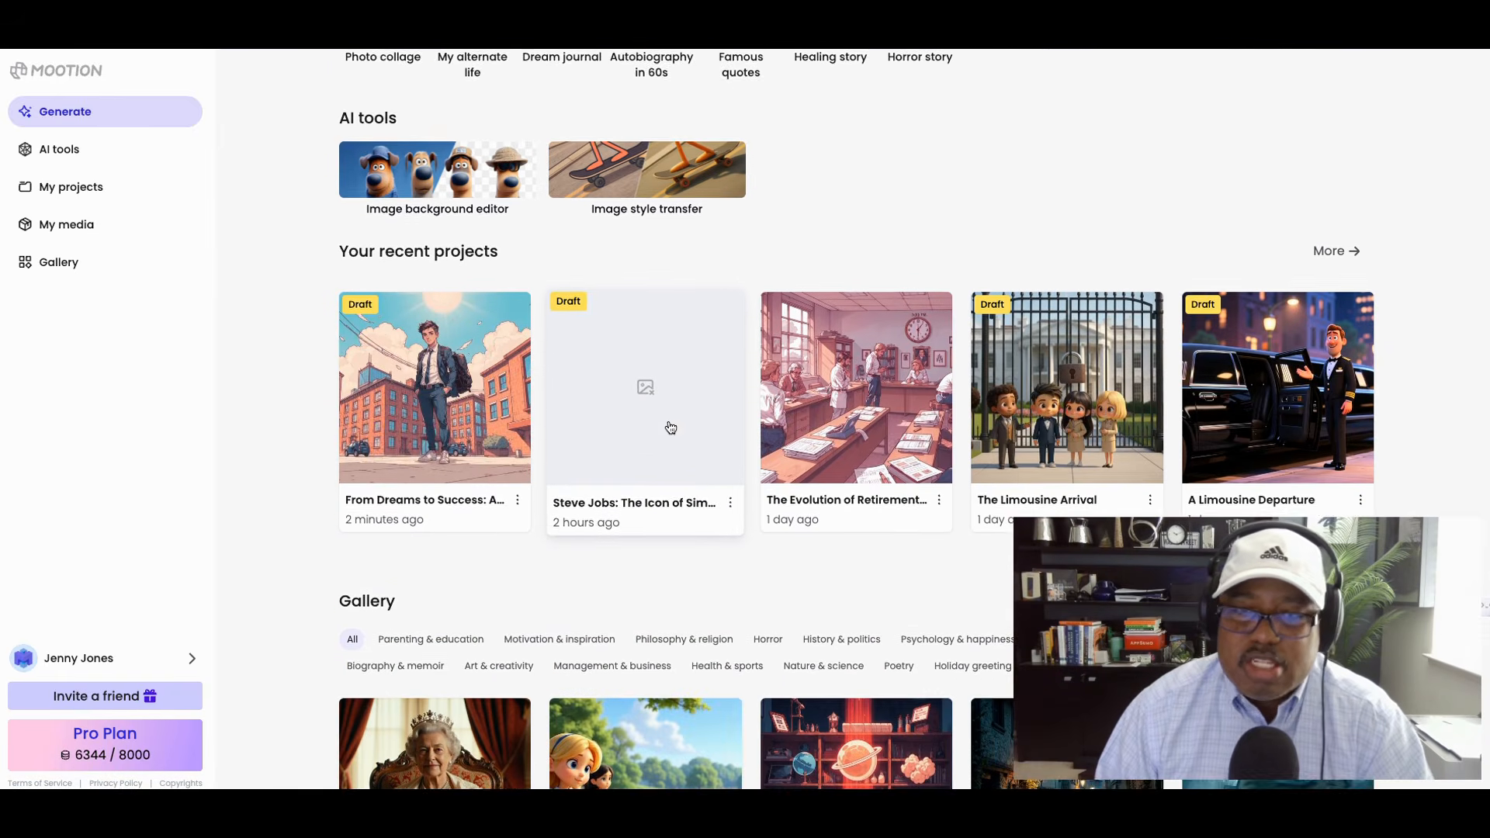
scroll(674, 426, down, 1)
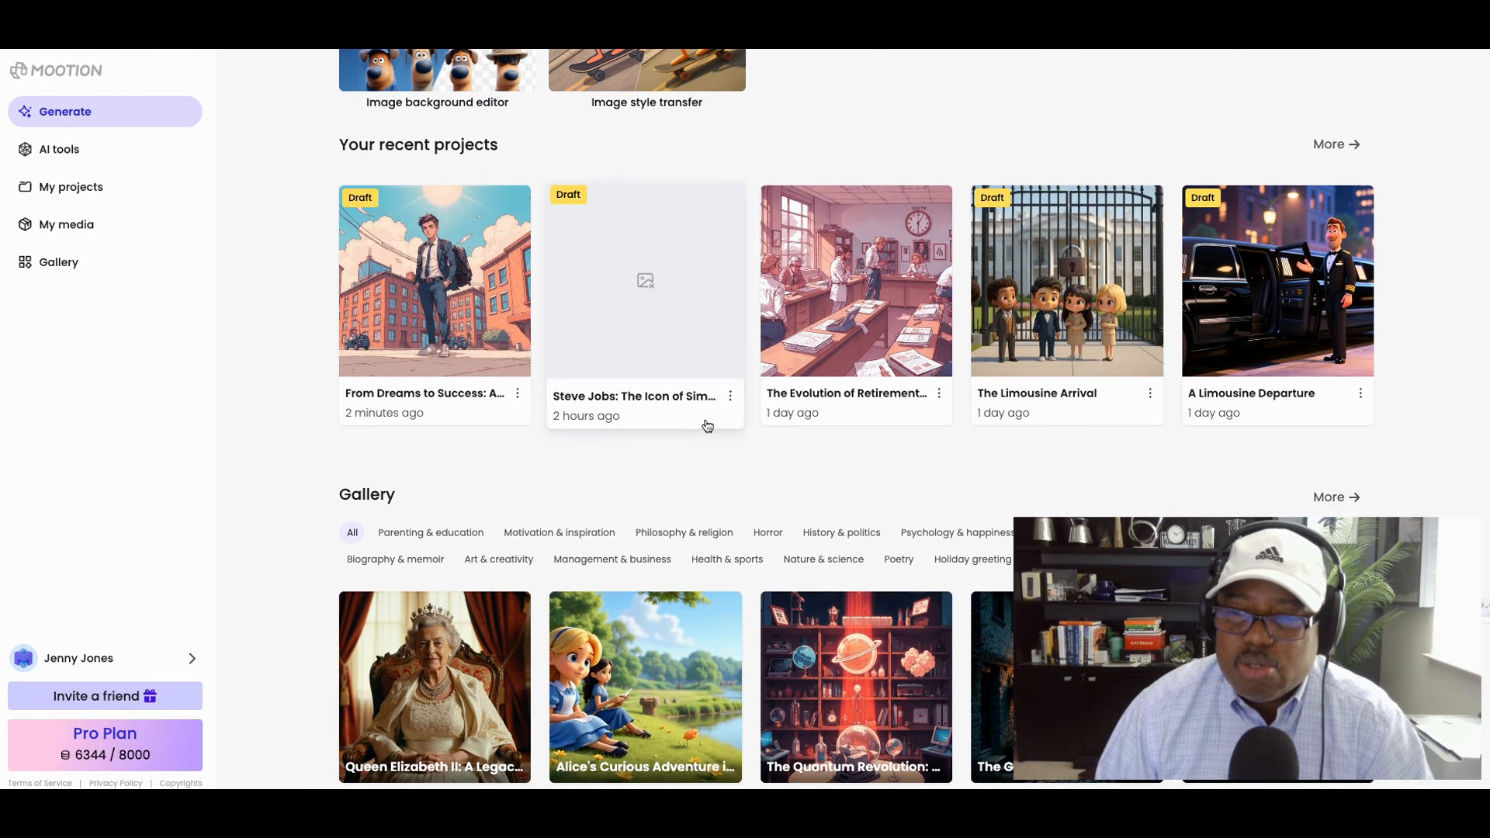
click(1024, 335)
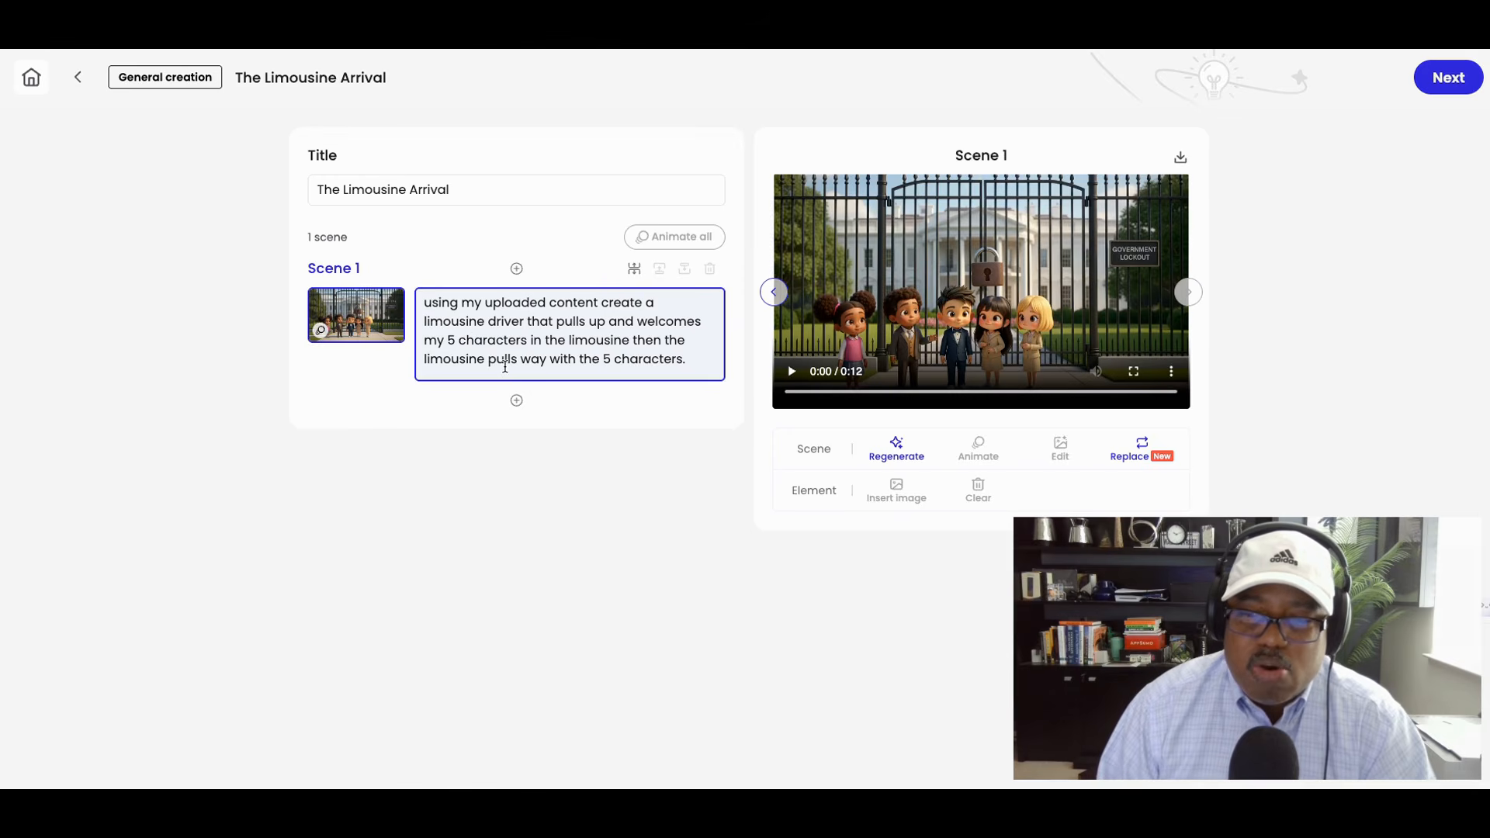
- Compare the still image of scene 1 with its animated version, and play the animated clip to the end
click(773, 294)
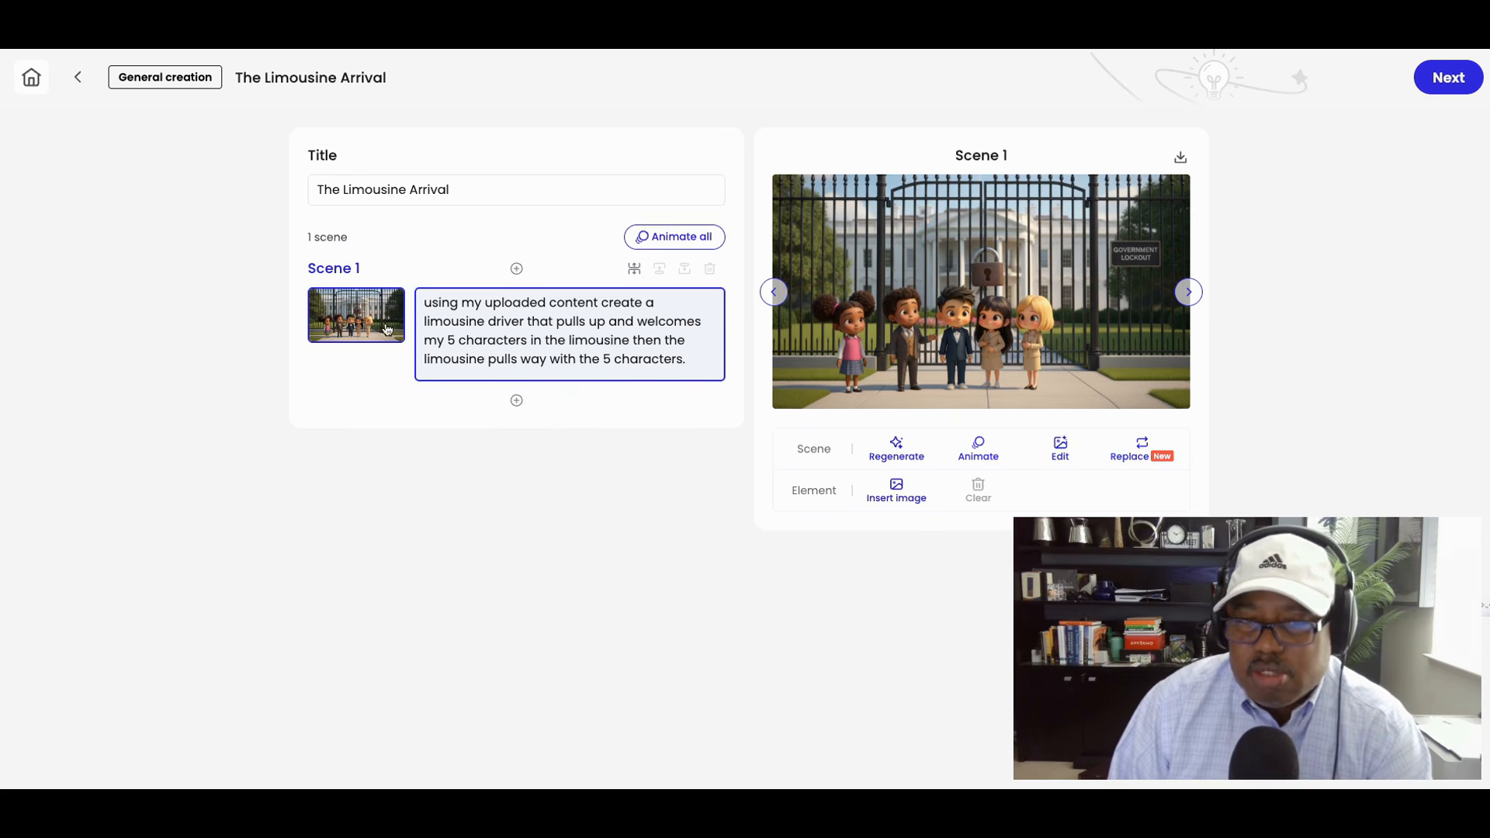
click(493, 340)
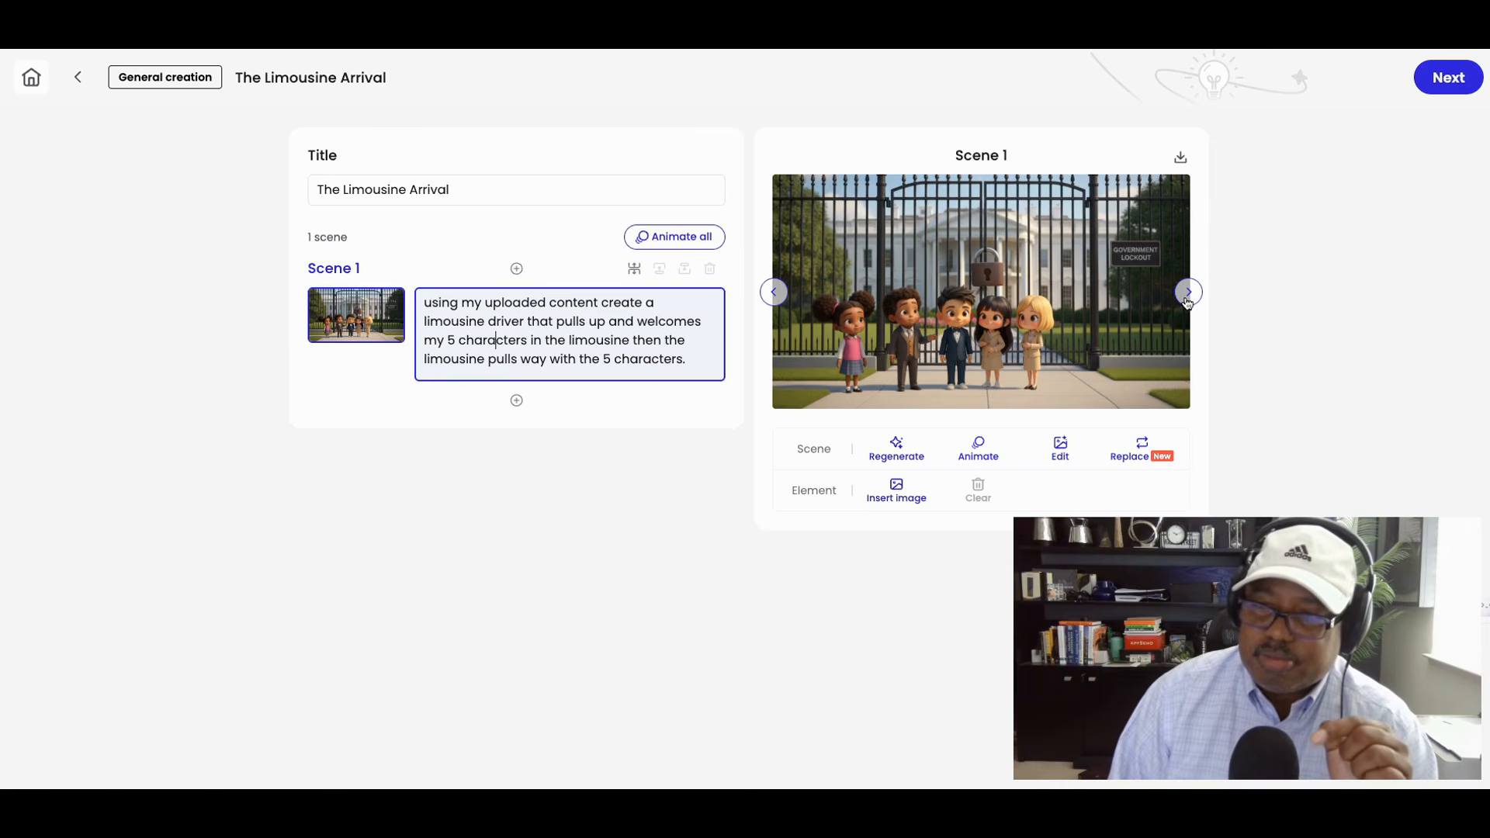
click(1188, 303)
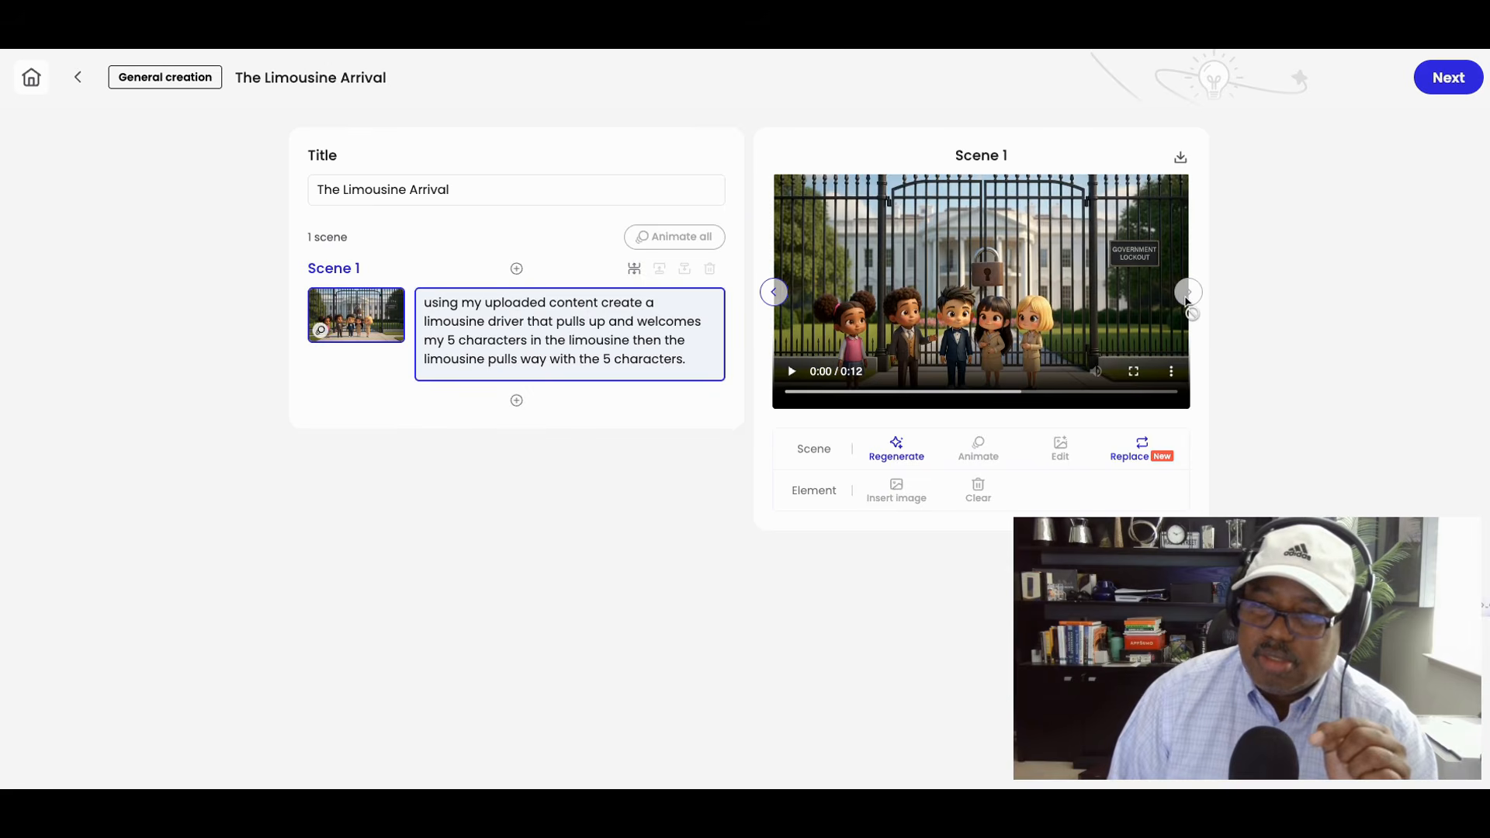
click(792, 377)
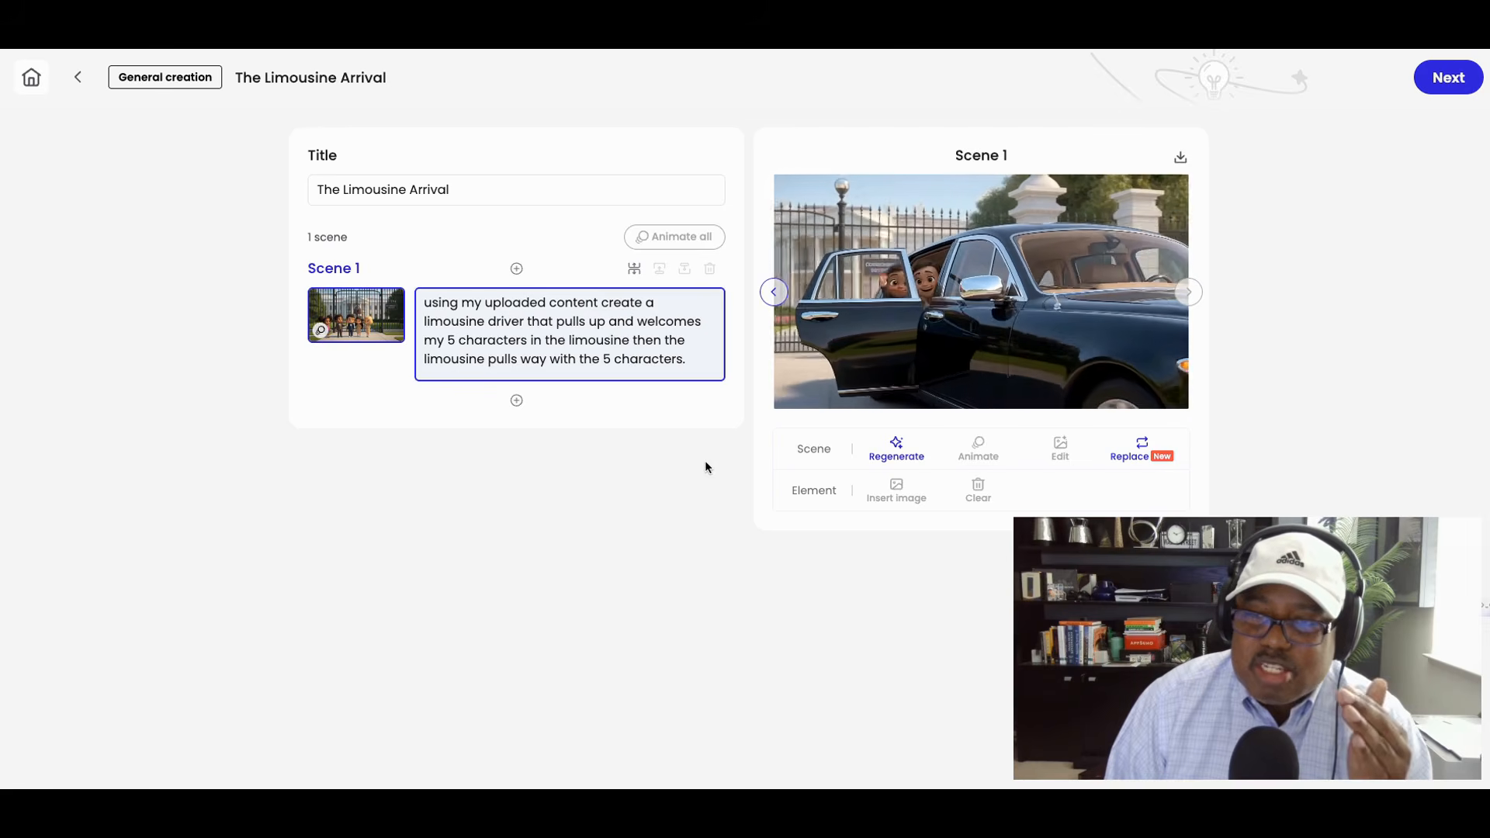
mouse_move(873, 380)
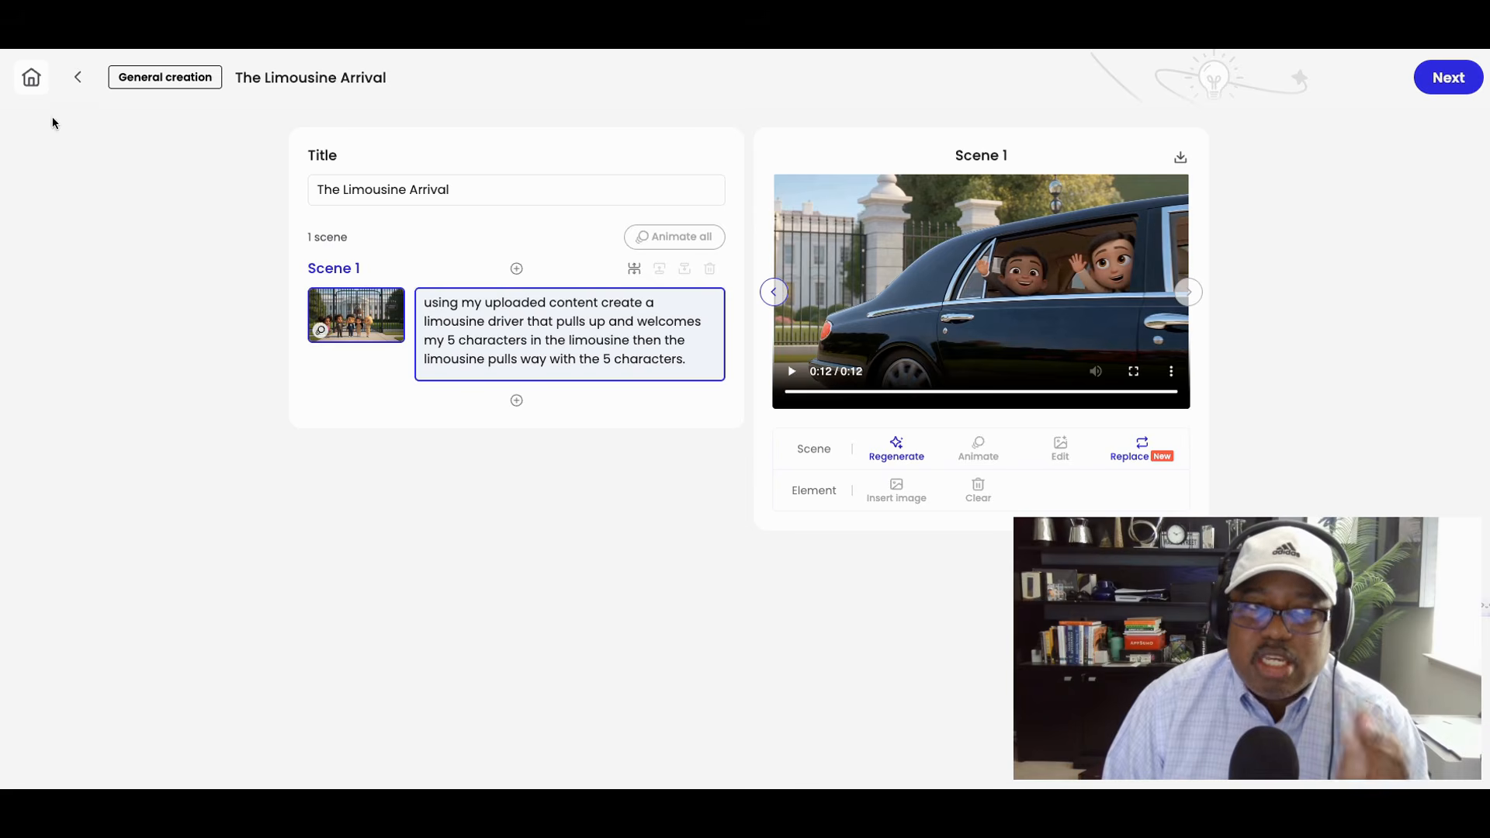
- Return to the home page, look over the creation types and recent projects, and start a new General creation
click(29, 80)
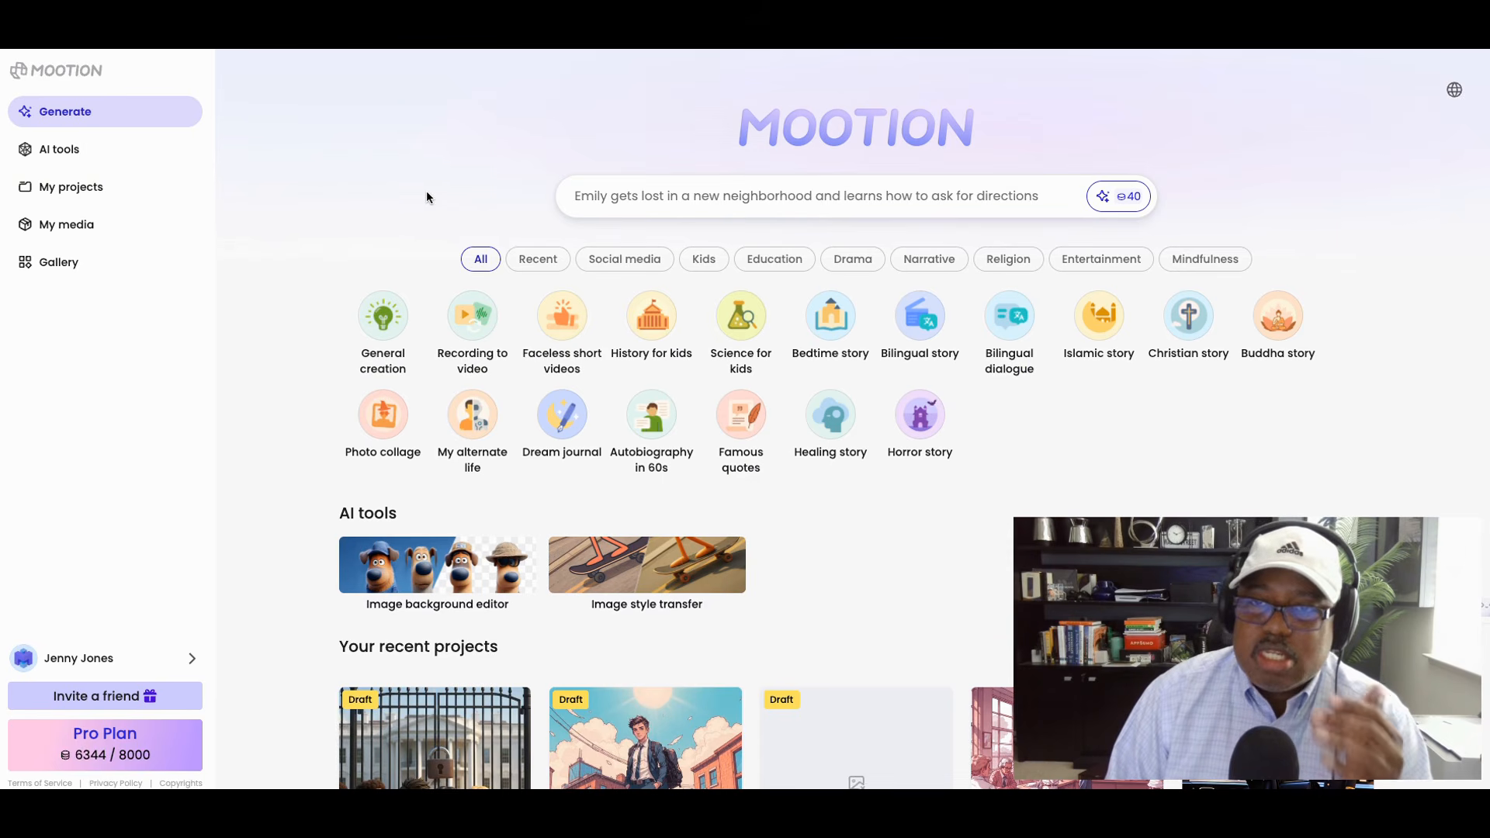
scroll(419, 199, down, 1)
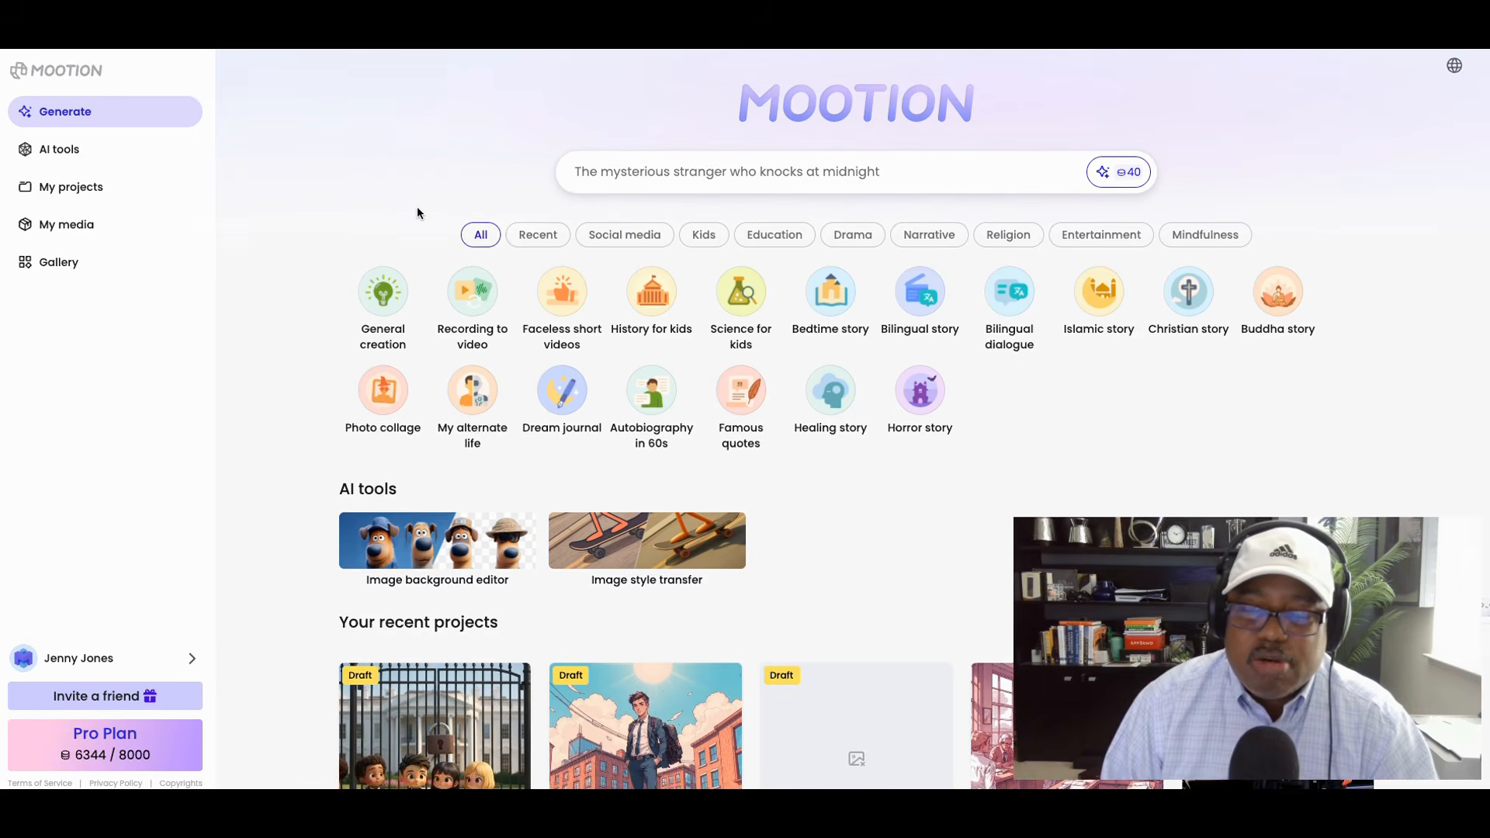
scroll(417, 210, down, 3)
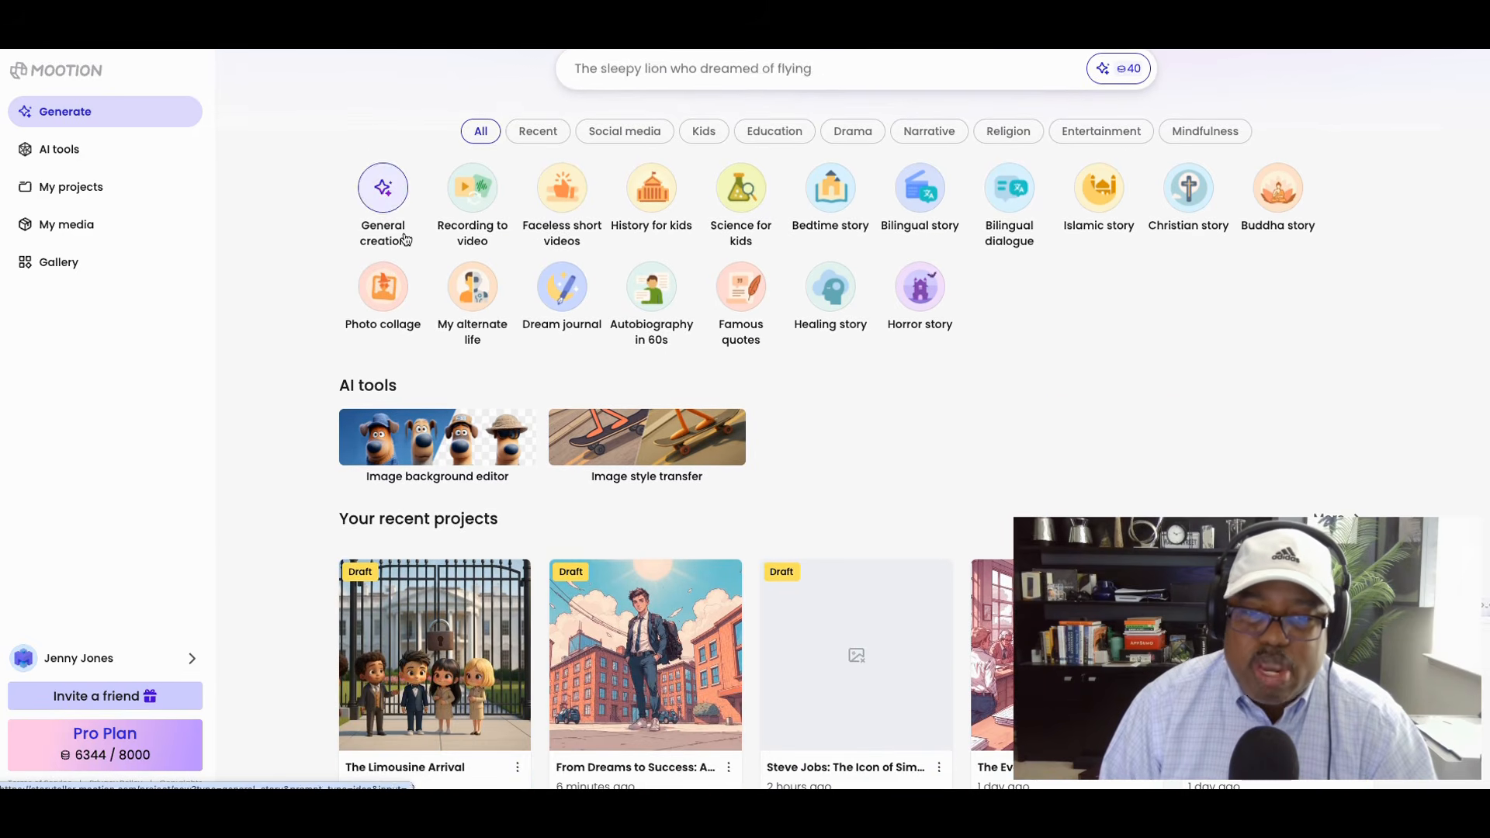
scroll(403, 310, down, 1)
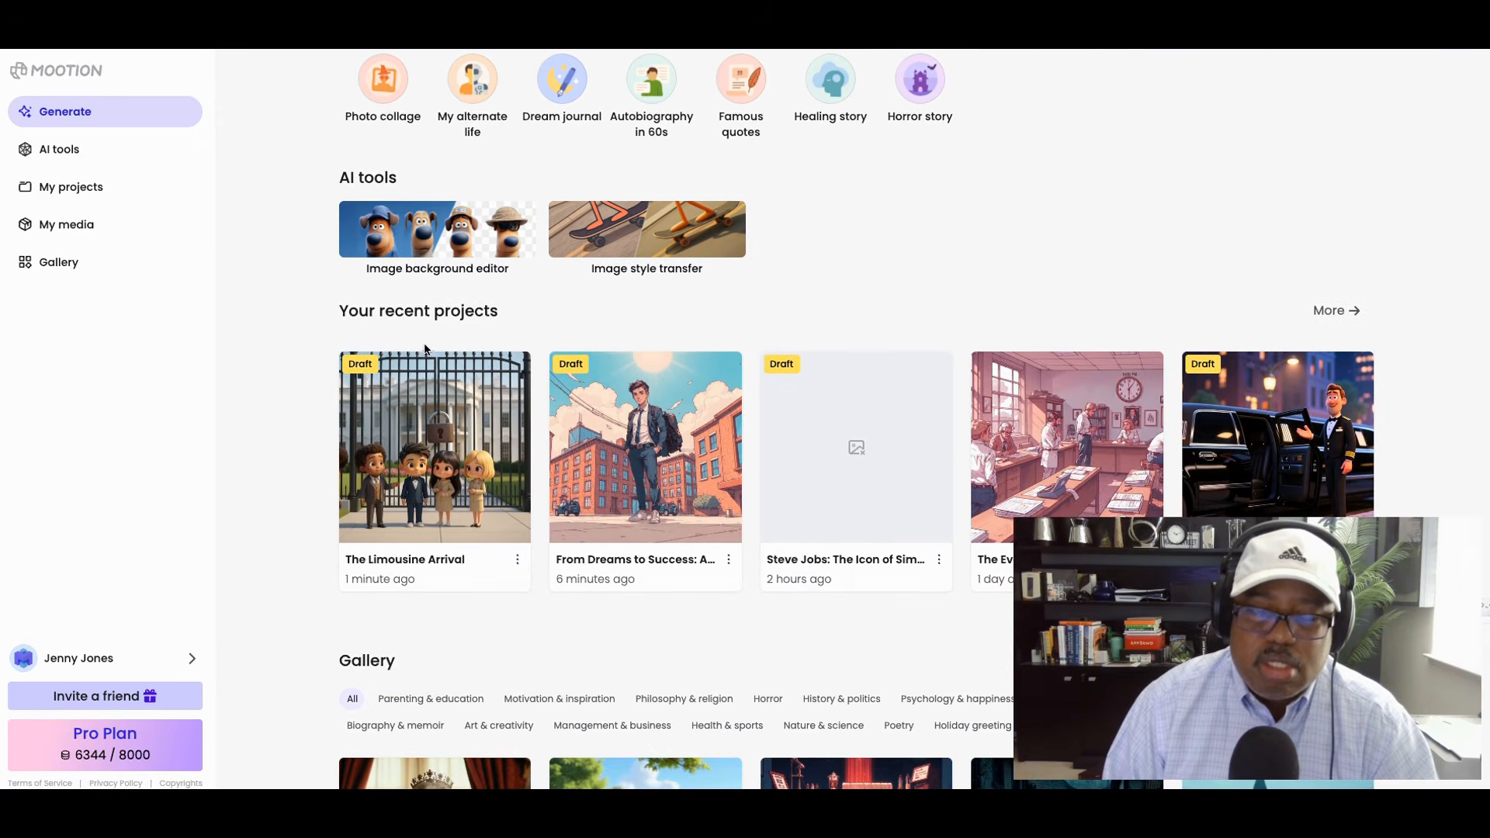
scroll(419, 320, up, 5)
click(392, 323)
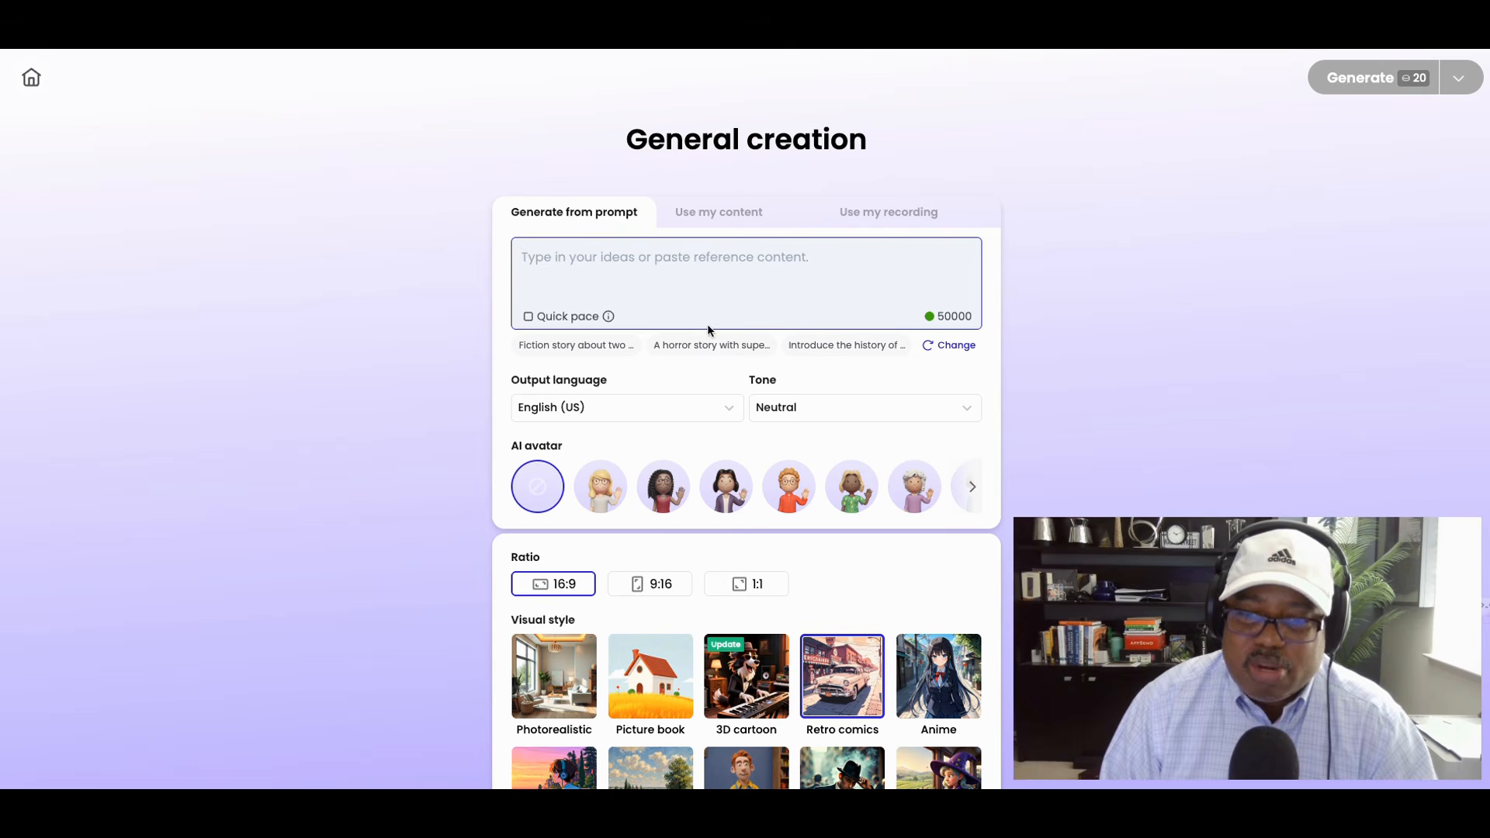
- Look over the ratio and visual style options, and set the video's ratio to 9:16
scroll(706, 323, down, 1)
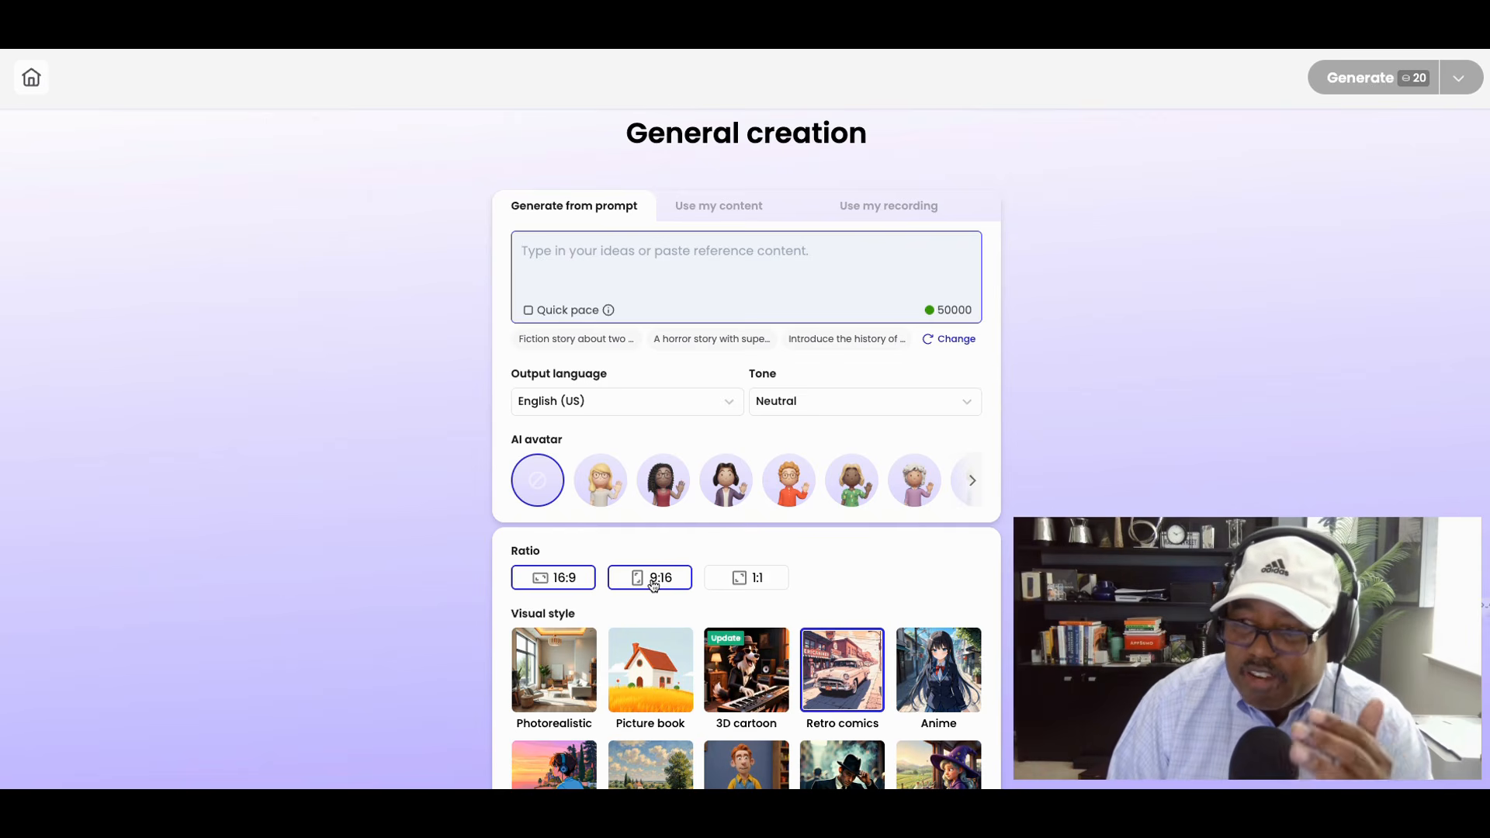
scroll(776, 590, down, 3)
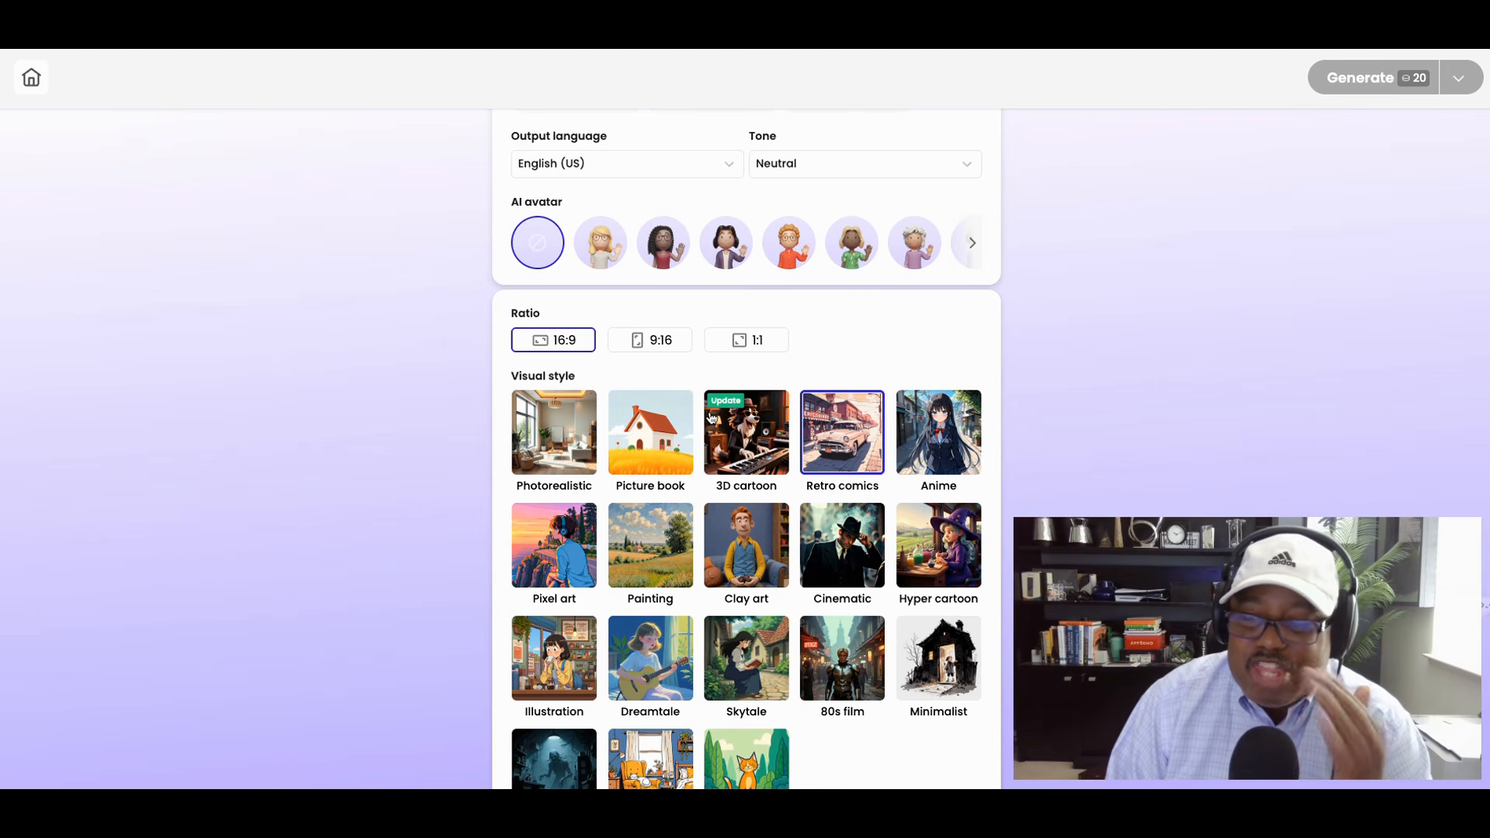
scroll(713, 421, up, 1)
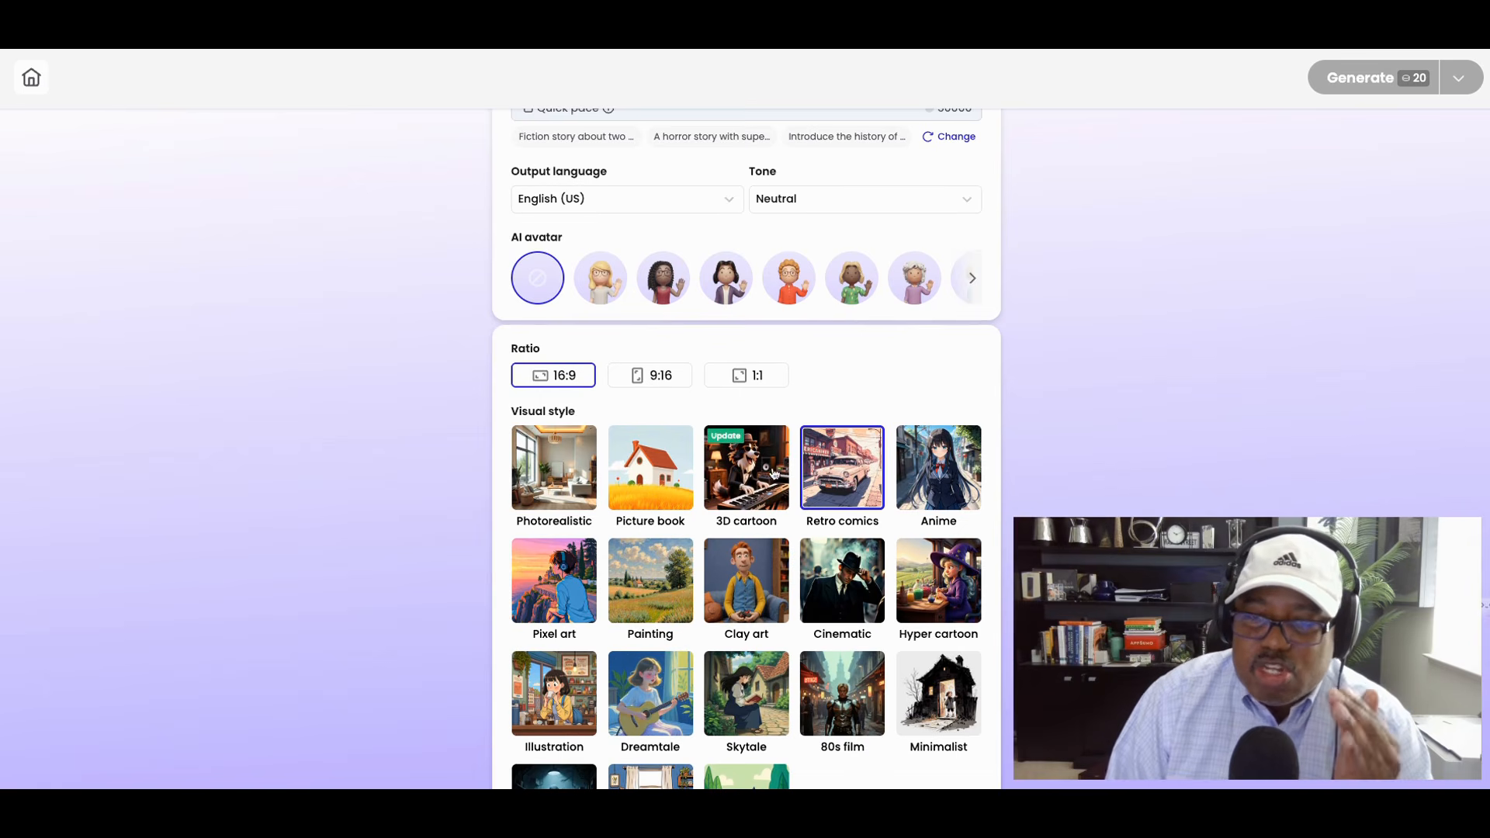
scroll(776, 474, up, 2)
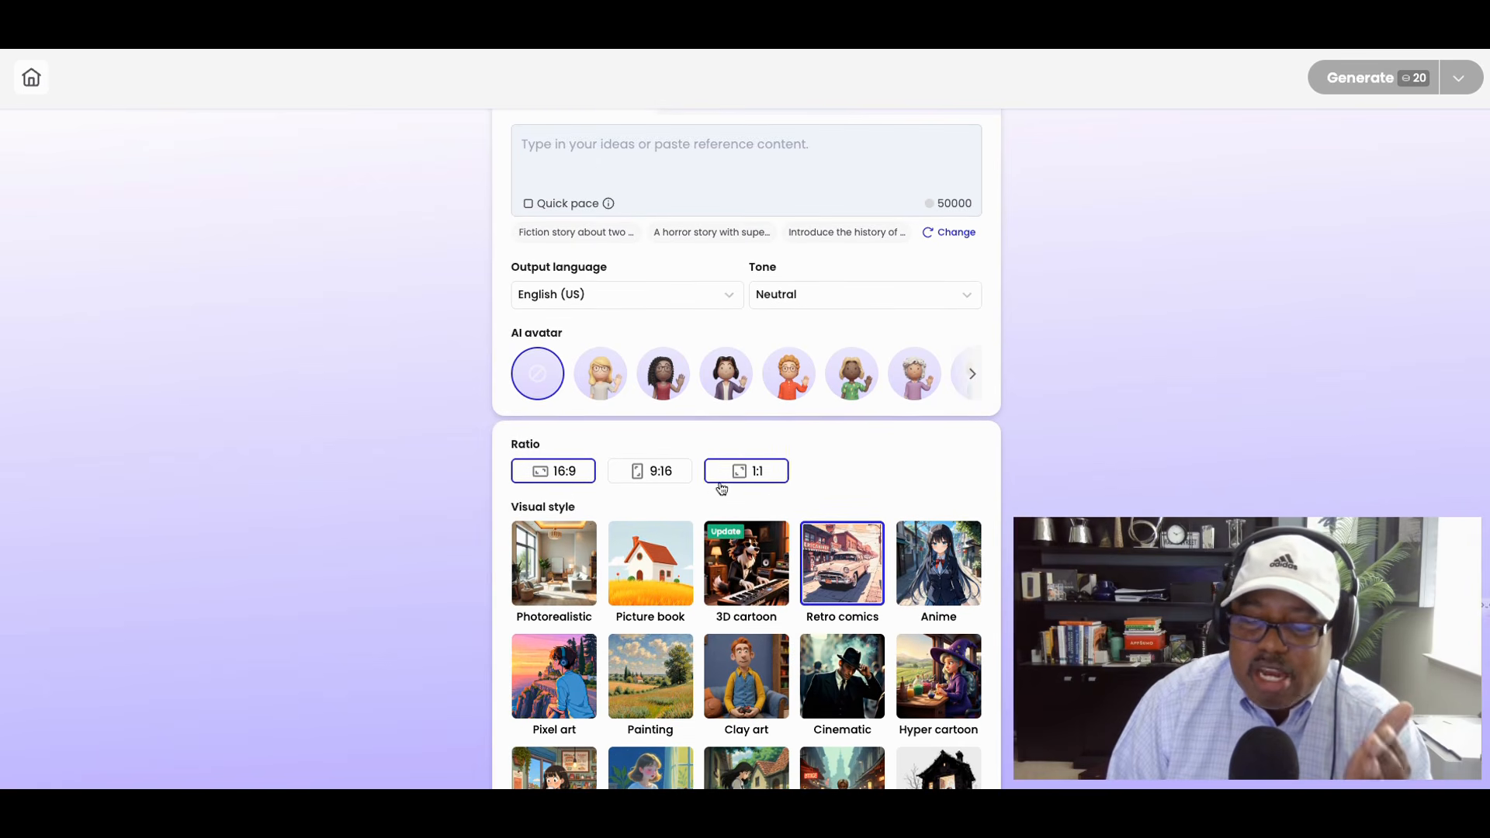
click(653, 477)
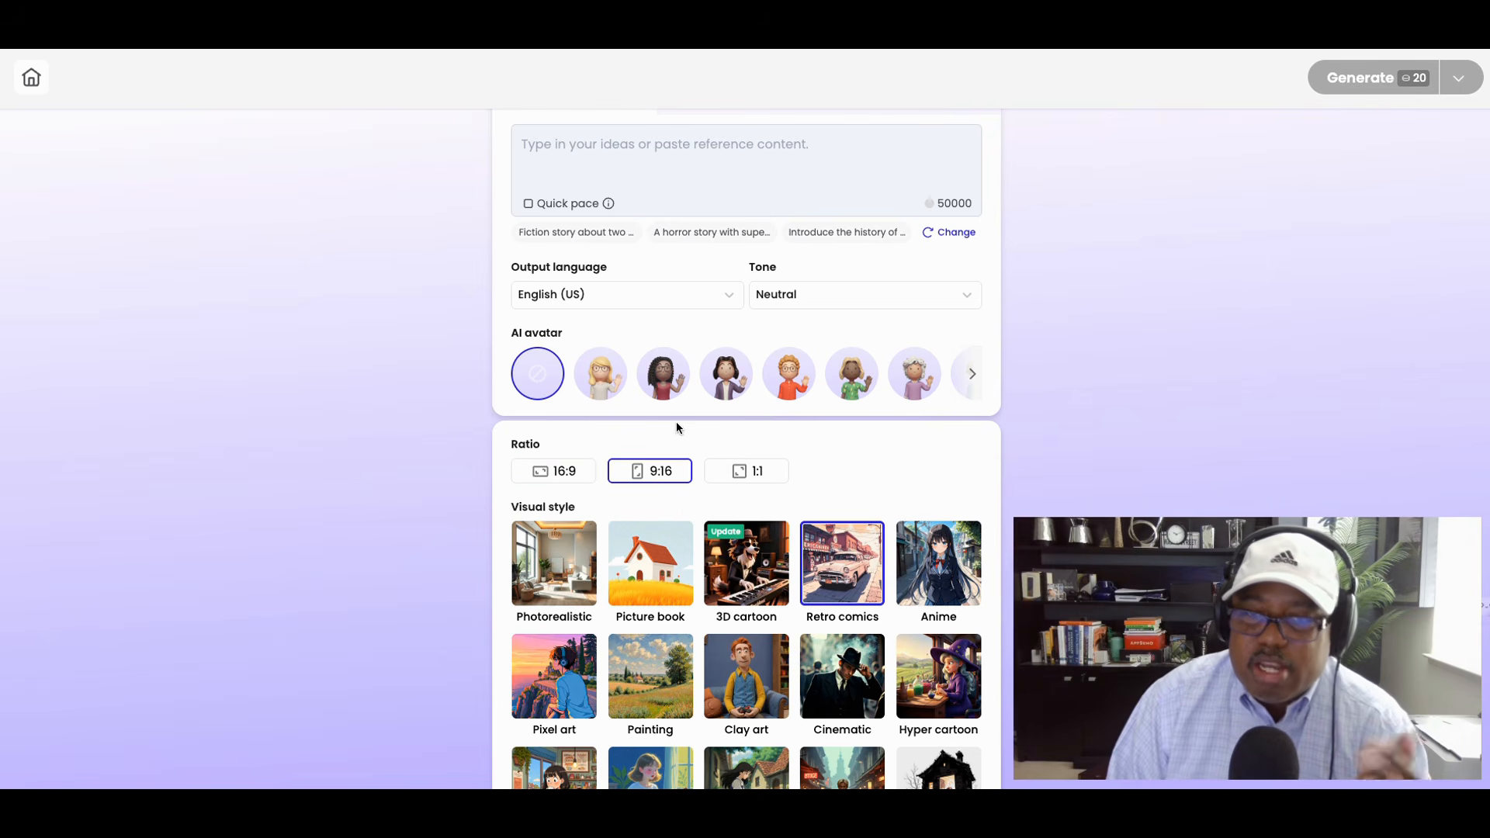
- Enter the video prompt "a young African American boy learns how to become a famous YouTuber"
scroll(677, 427, up, 3)
click(570, 257)
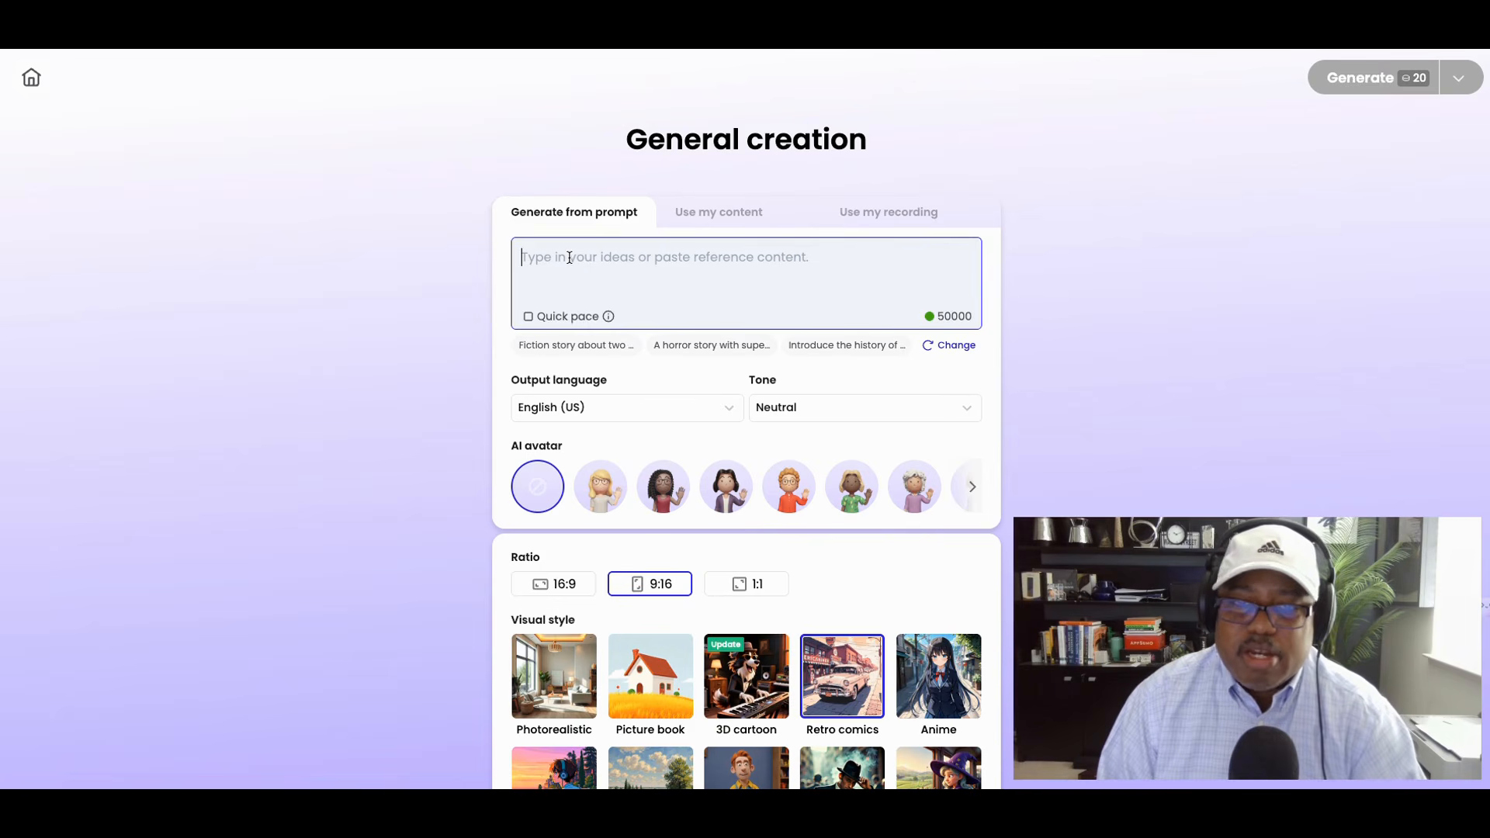
text(a youg)
key(BackSpace)
key(BackSpace)
text(ng african)
key(BackSpace)
key(BackSpace)
key(BackSpace)
key(BackSpace)
key(BackSpace)
key(BackSpace)
key(BackSpace)
text(African American)
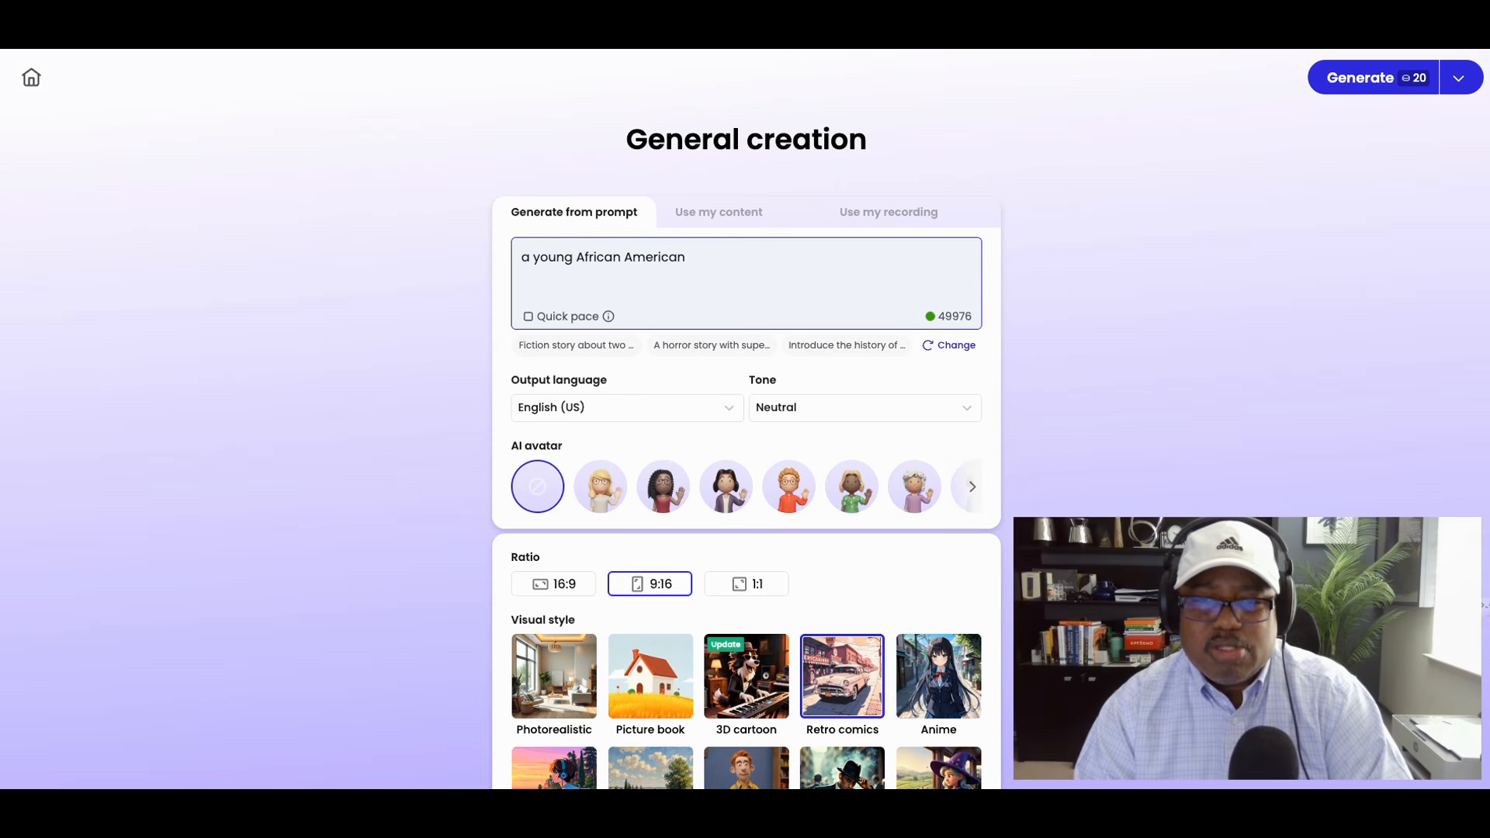
text( bo)
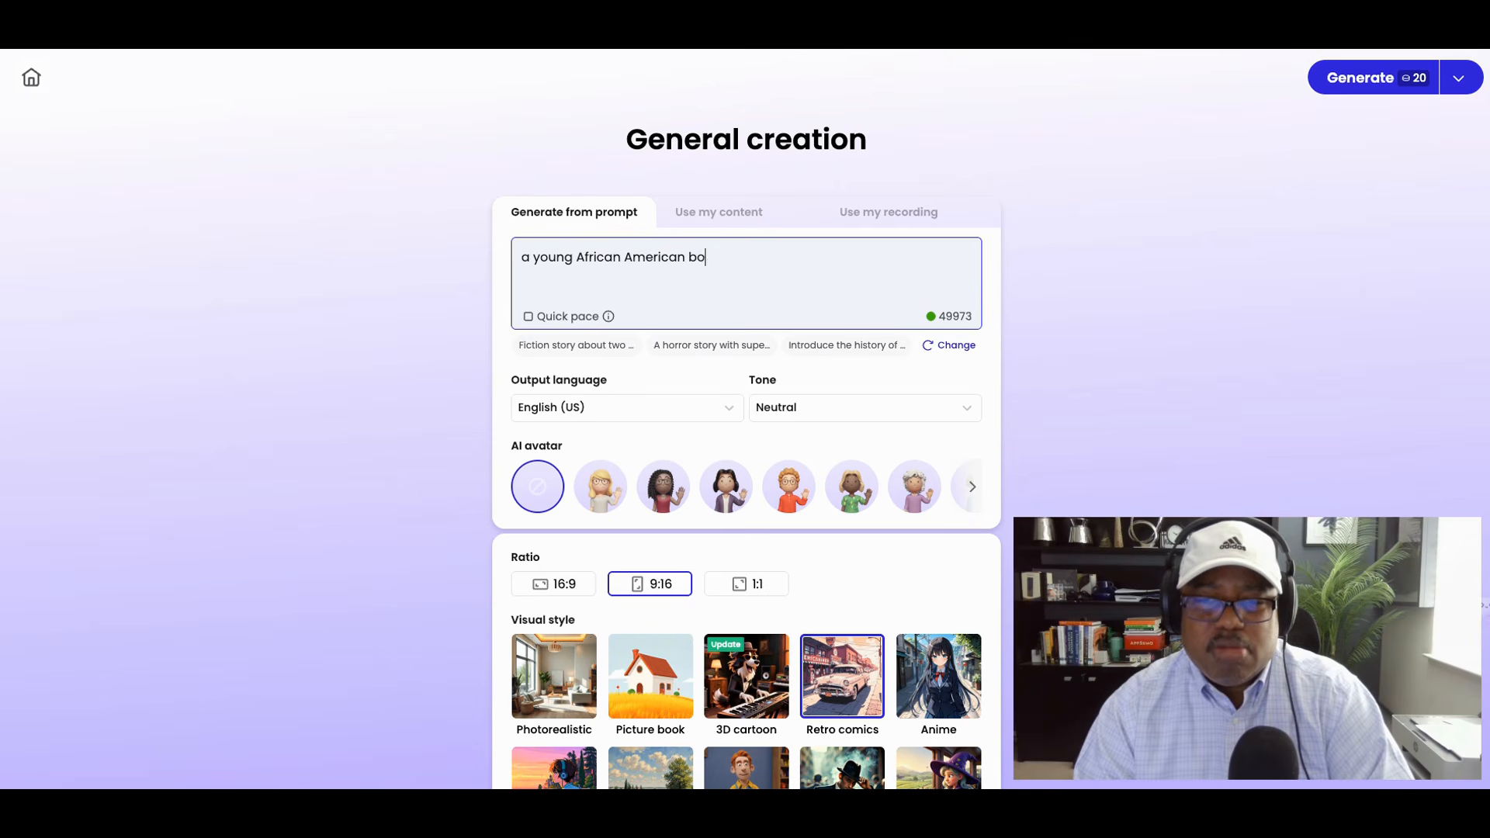
text(y learns how to becoe)
key(BackSpace)
key(BackSpace)
text(me a famous YouTube)
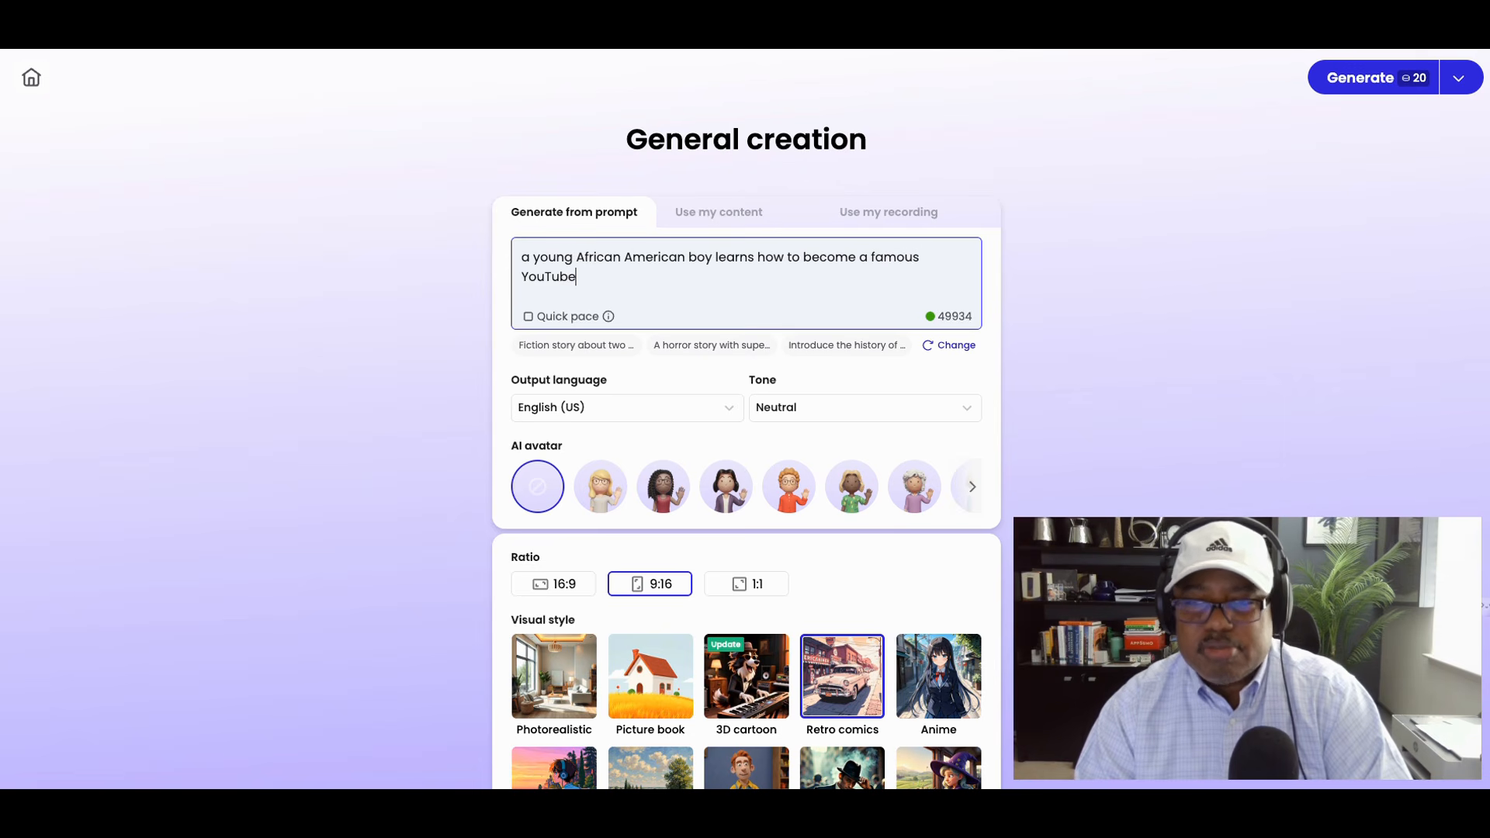
text(r.)
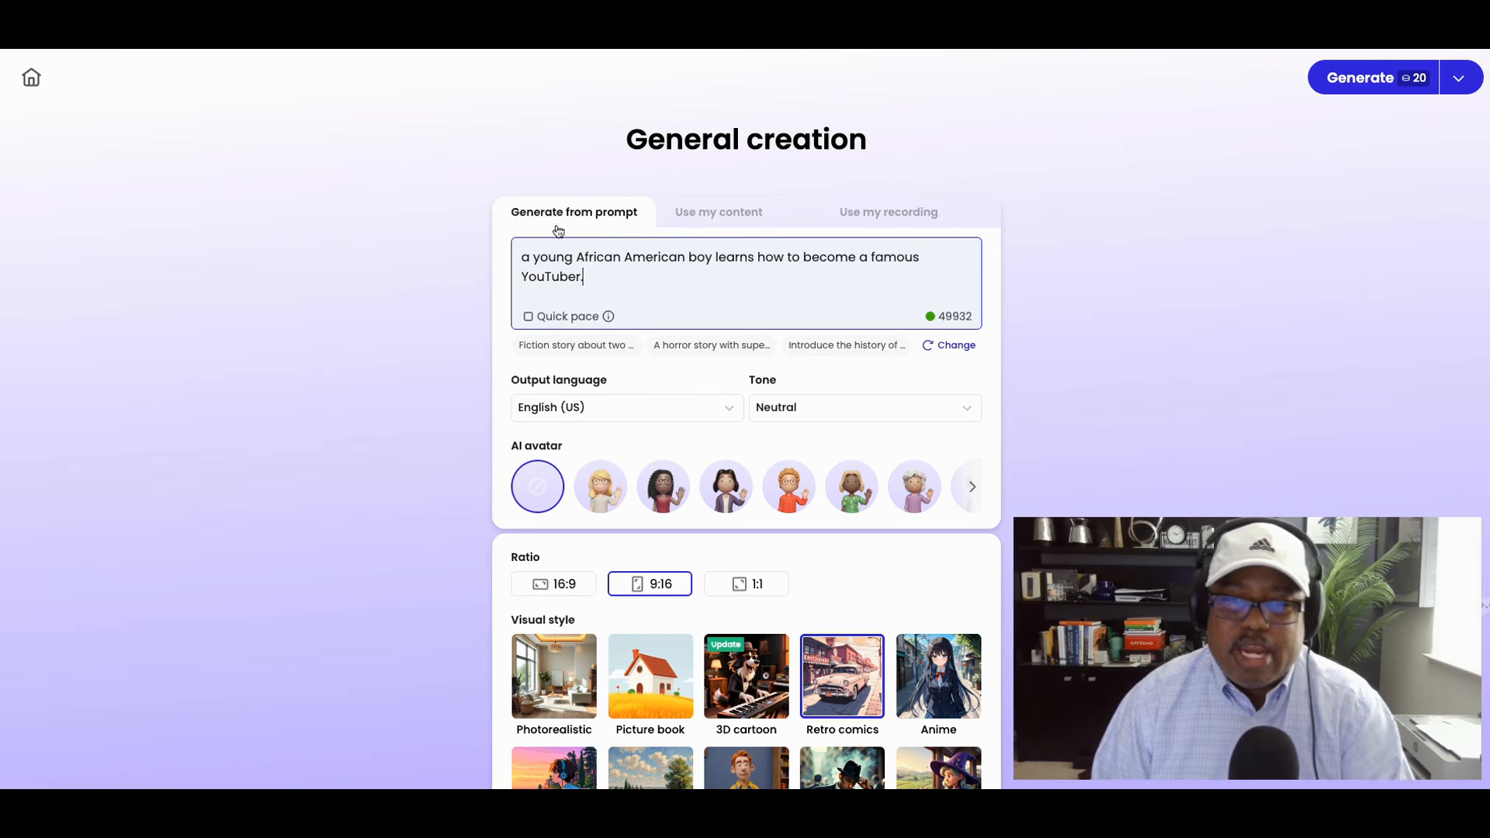
- Extend the prompt with "and makes lots of money creating videos", without a closing period after "YouTuber"
key(BackSpace)
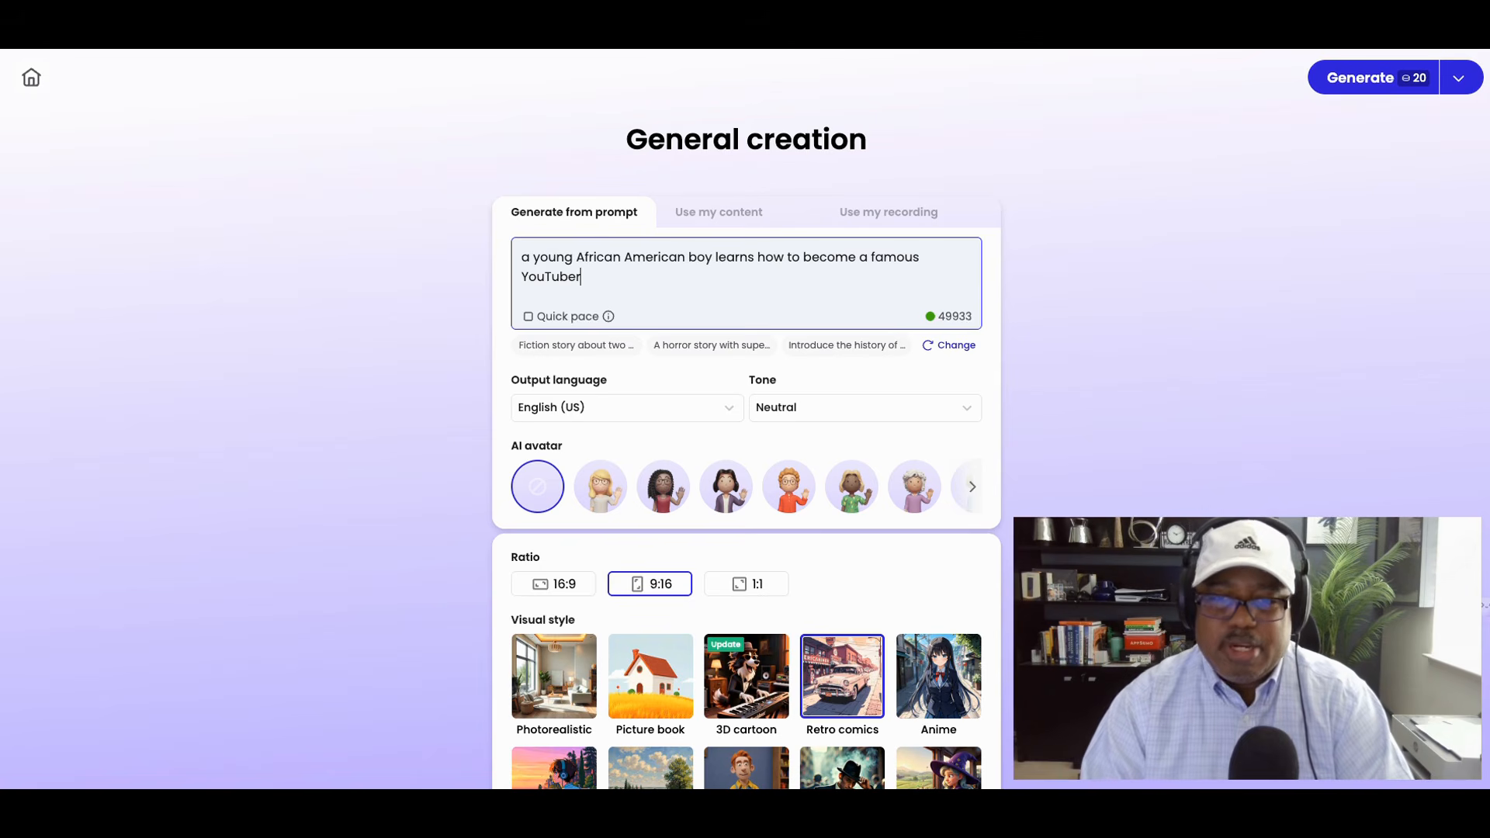
text(and makes lot)
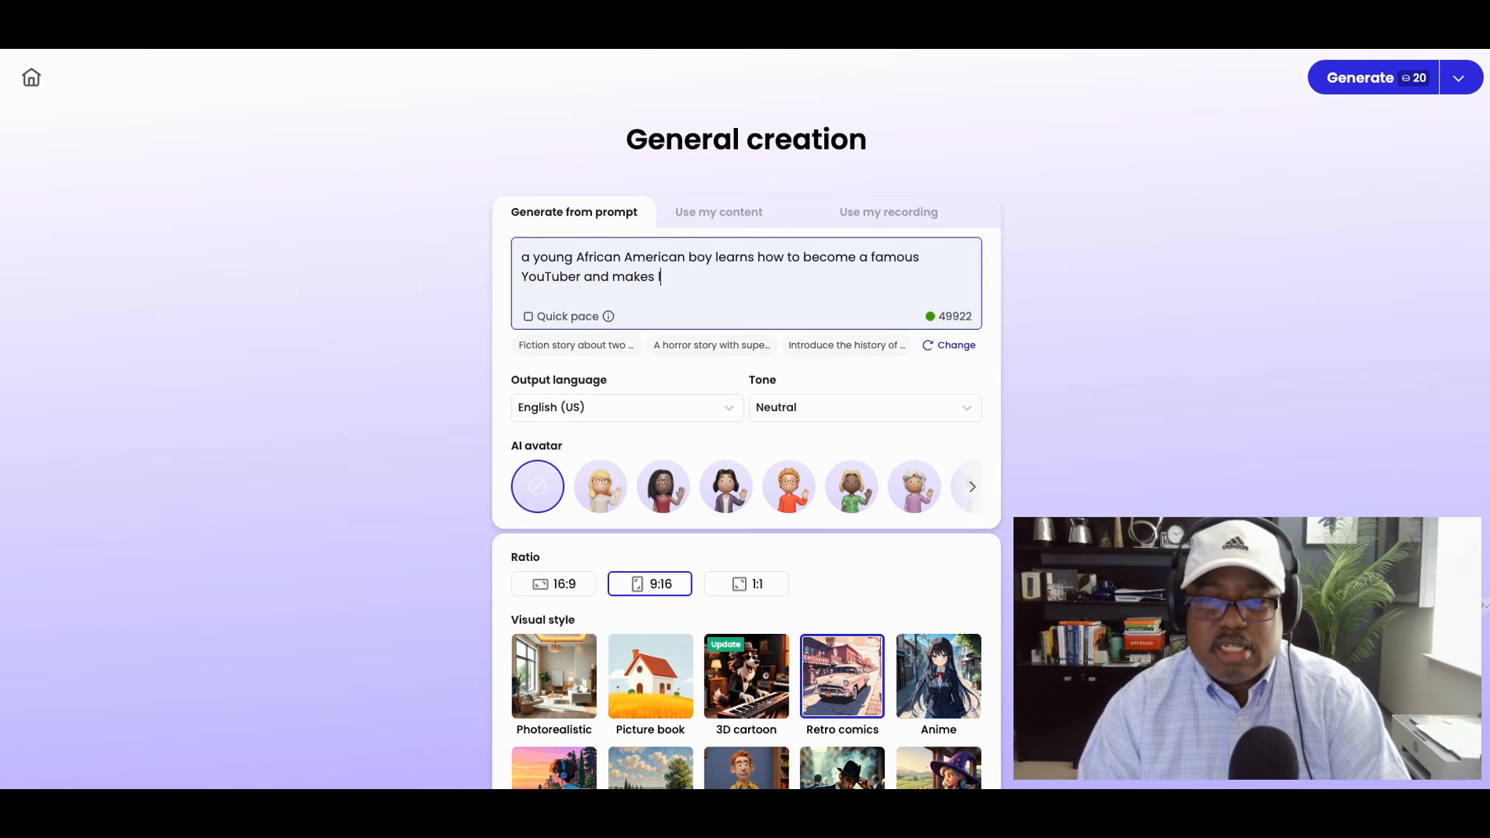
text(s of money )
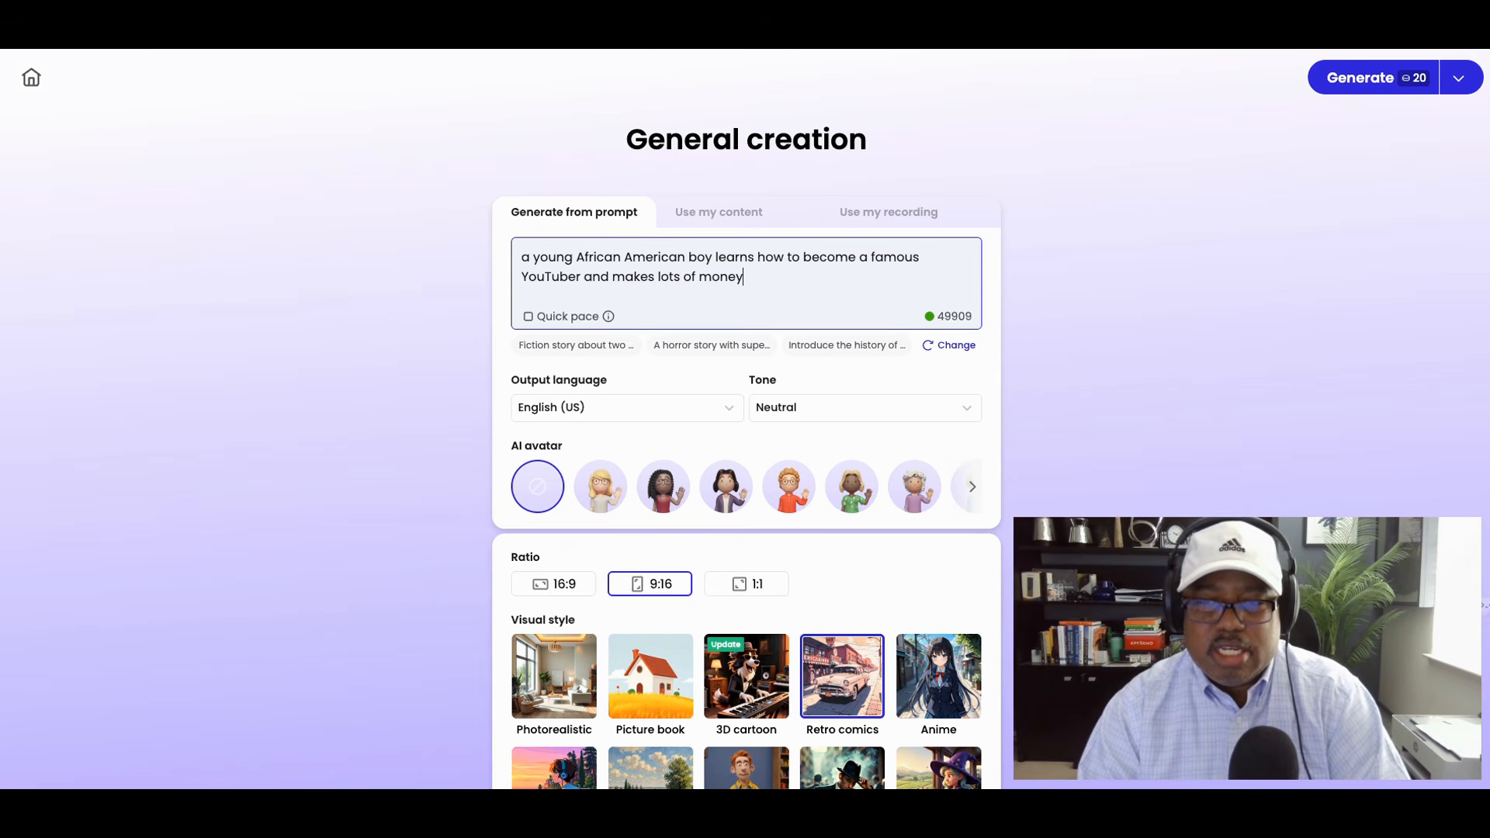
text(creating )
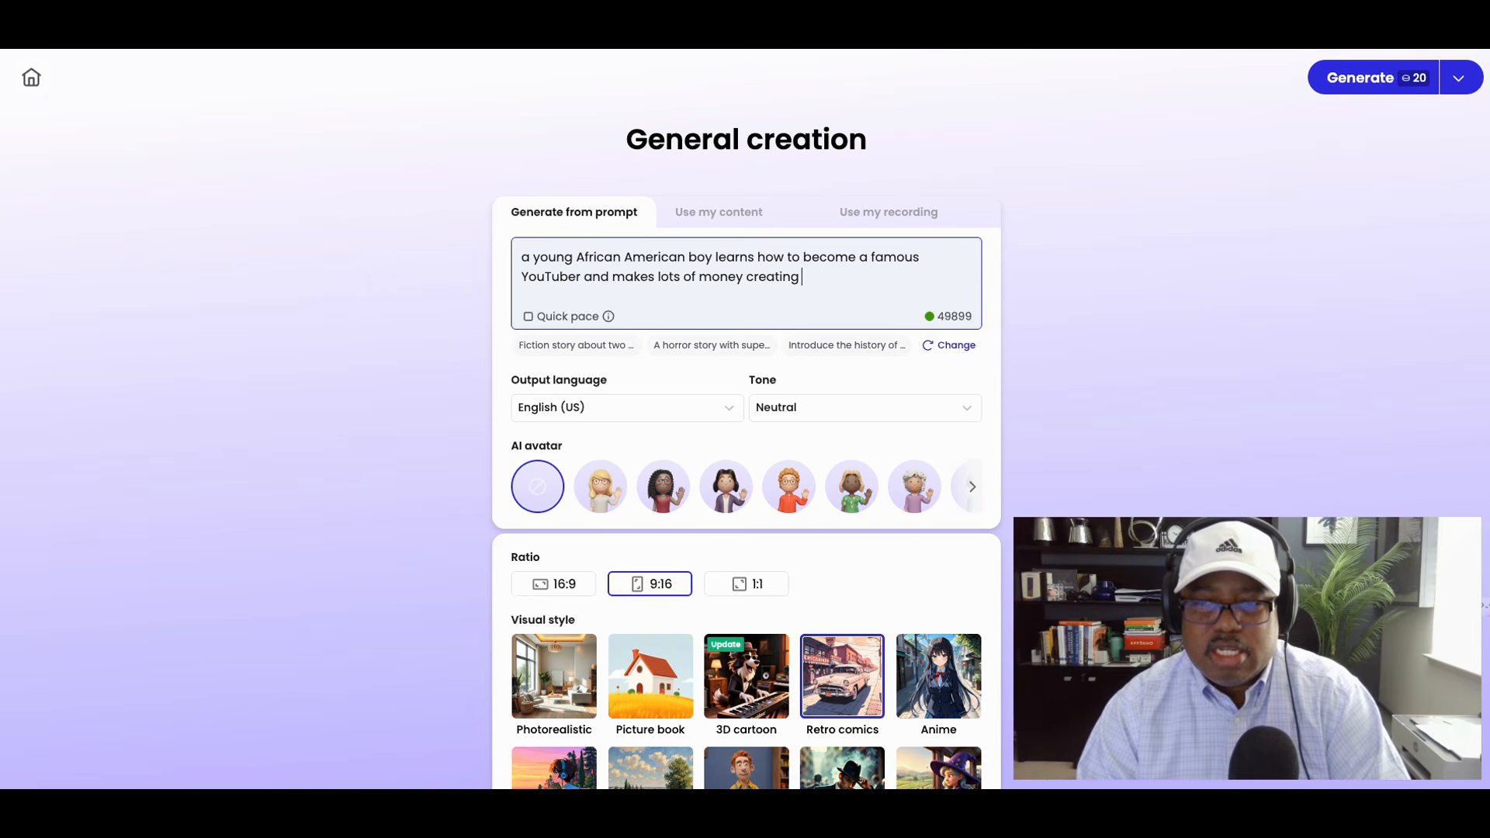
text(video)
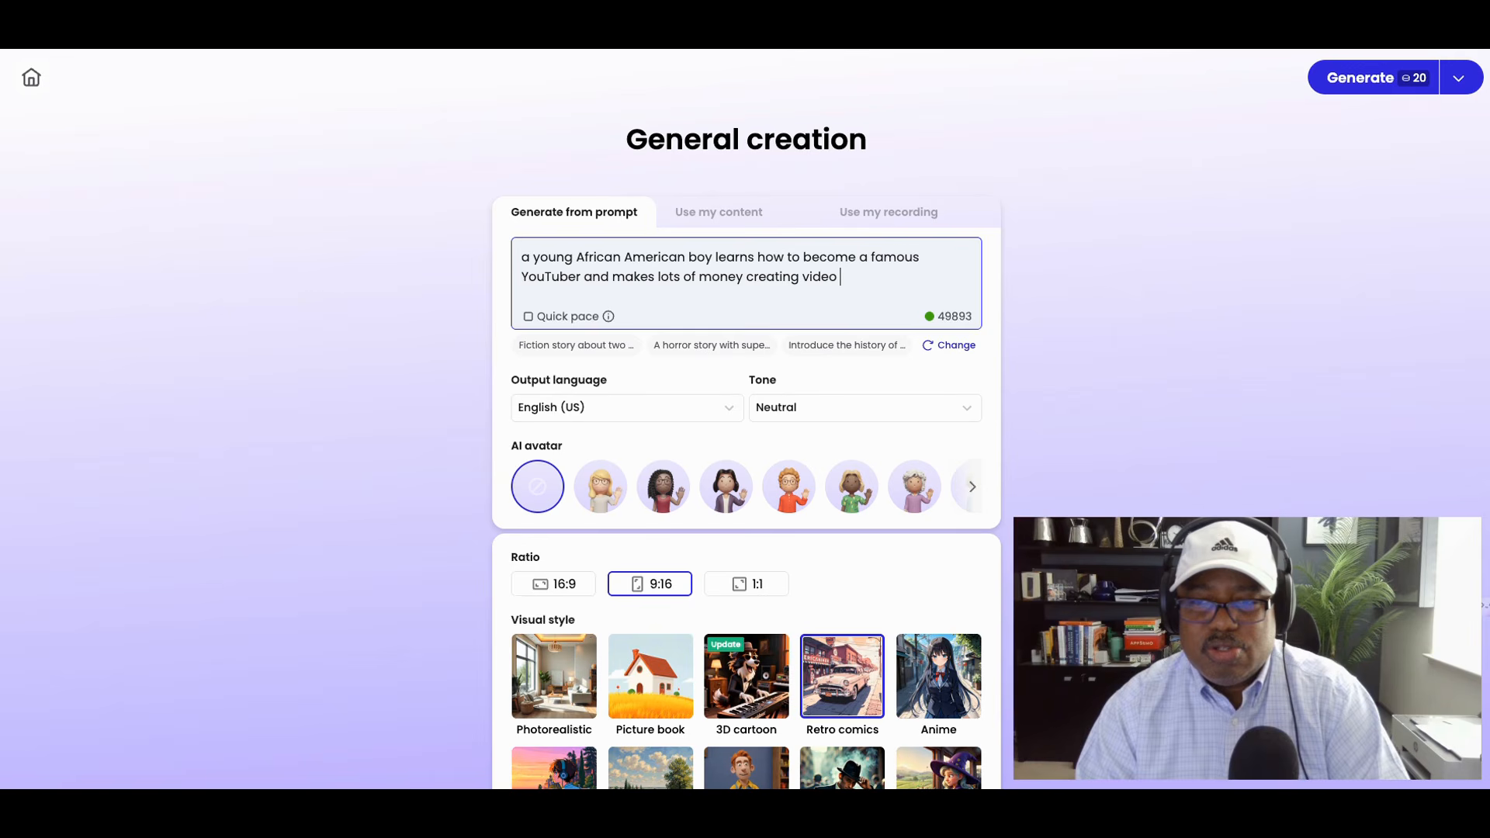
key(BackSpace)
text(s)
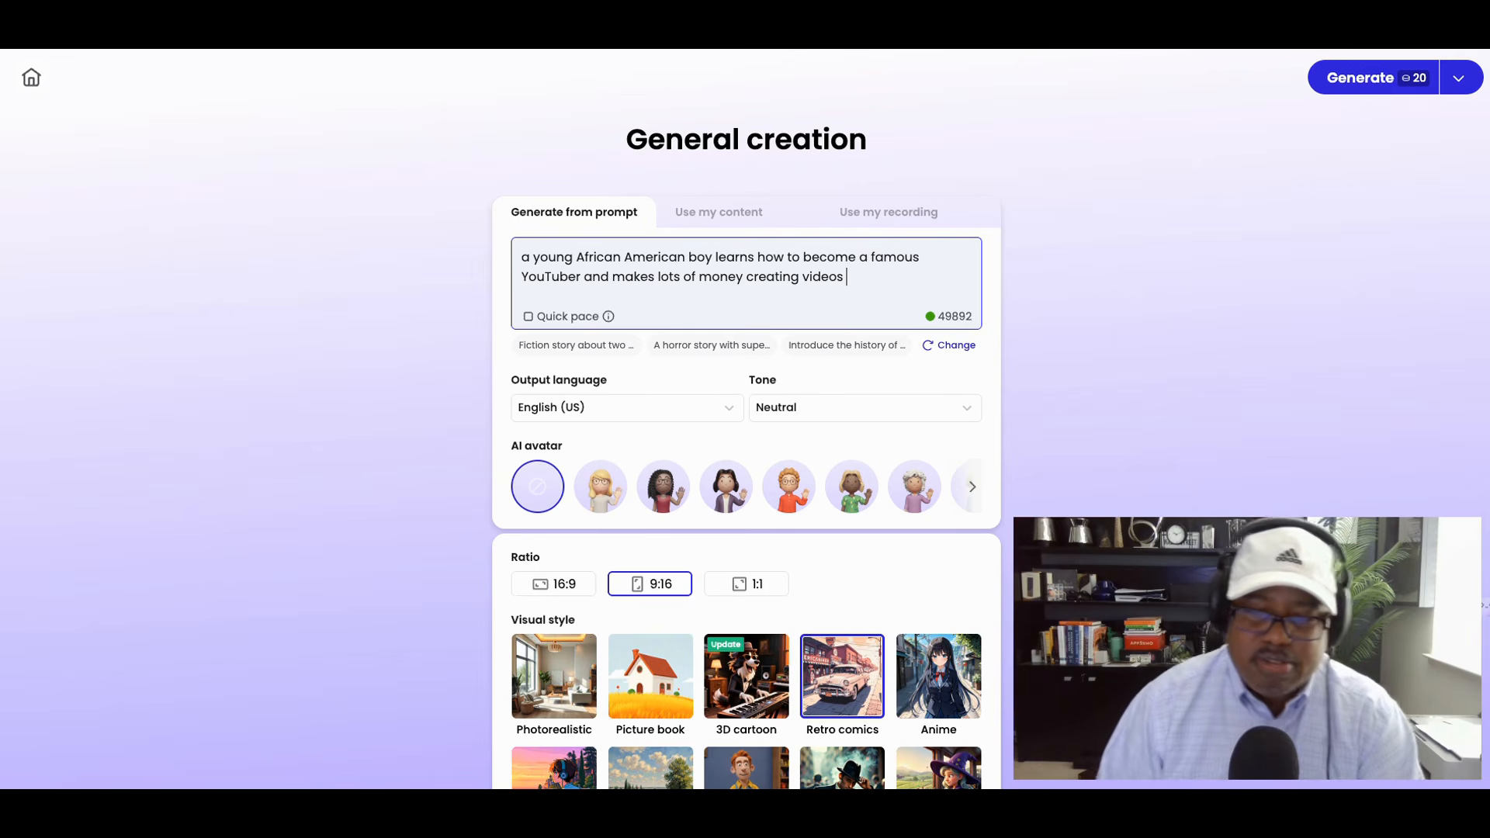
- Choose the Retro comics visual style and generate the video's scenes from the prompt
scroll(535, 497, down, 1)
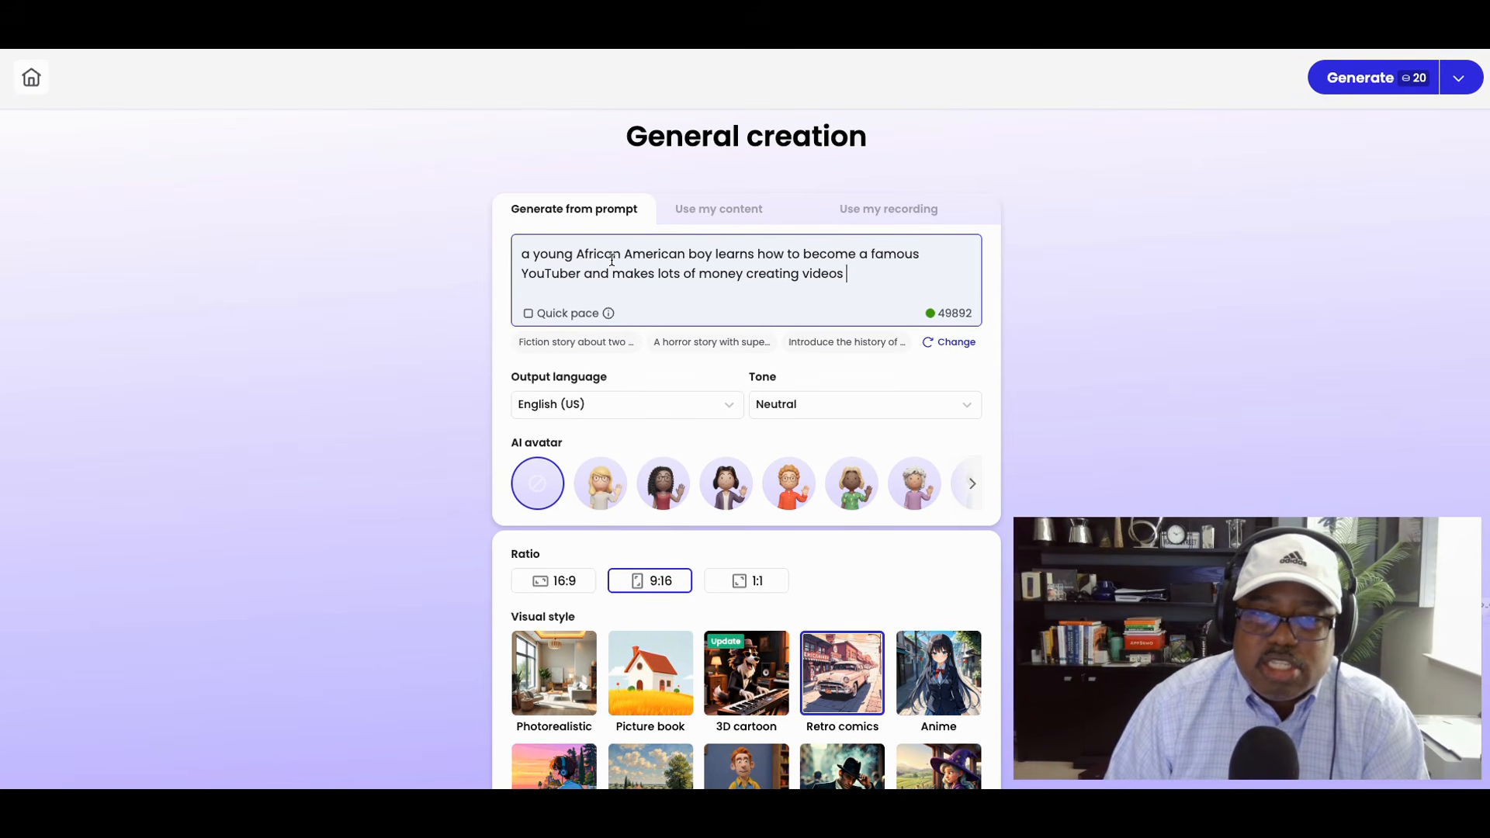
scroll(715, 264, down, 2)
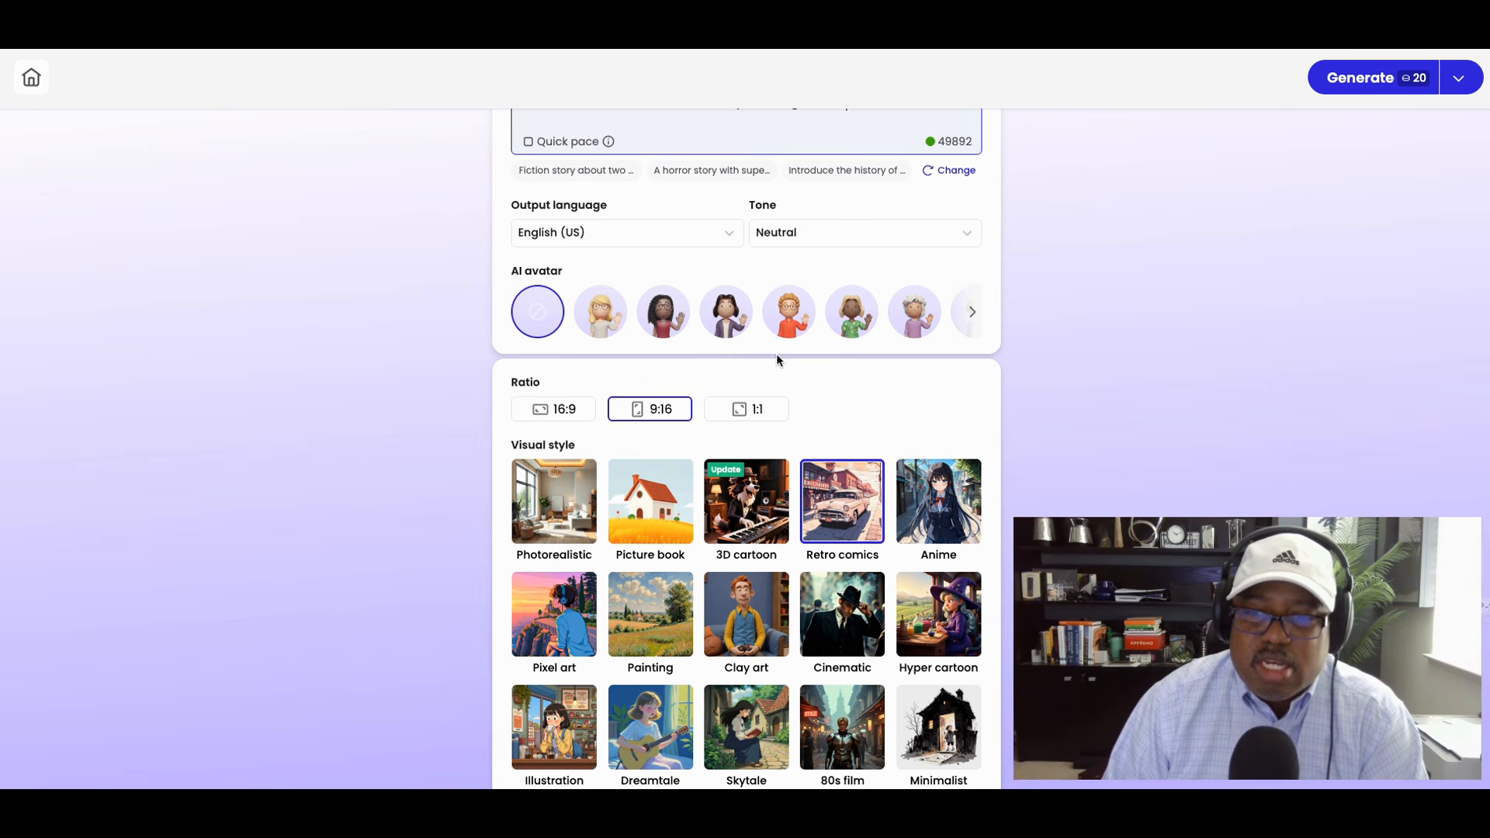
click(839, 510)
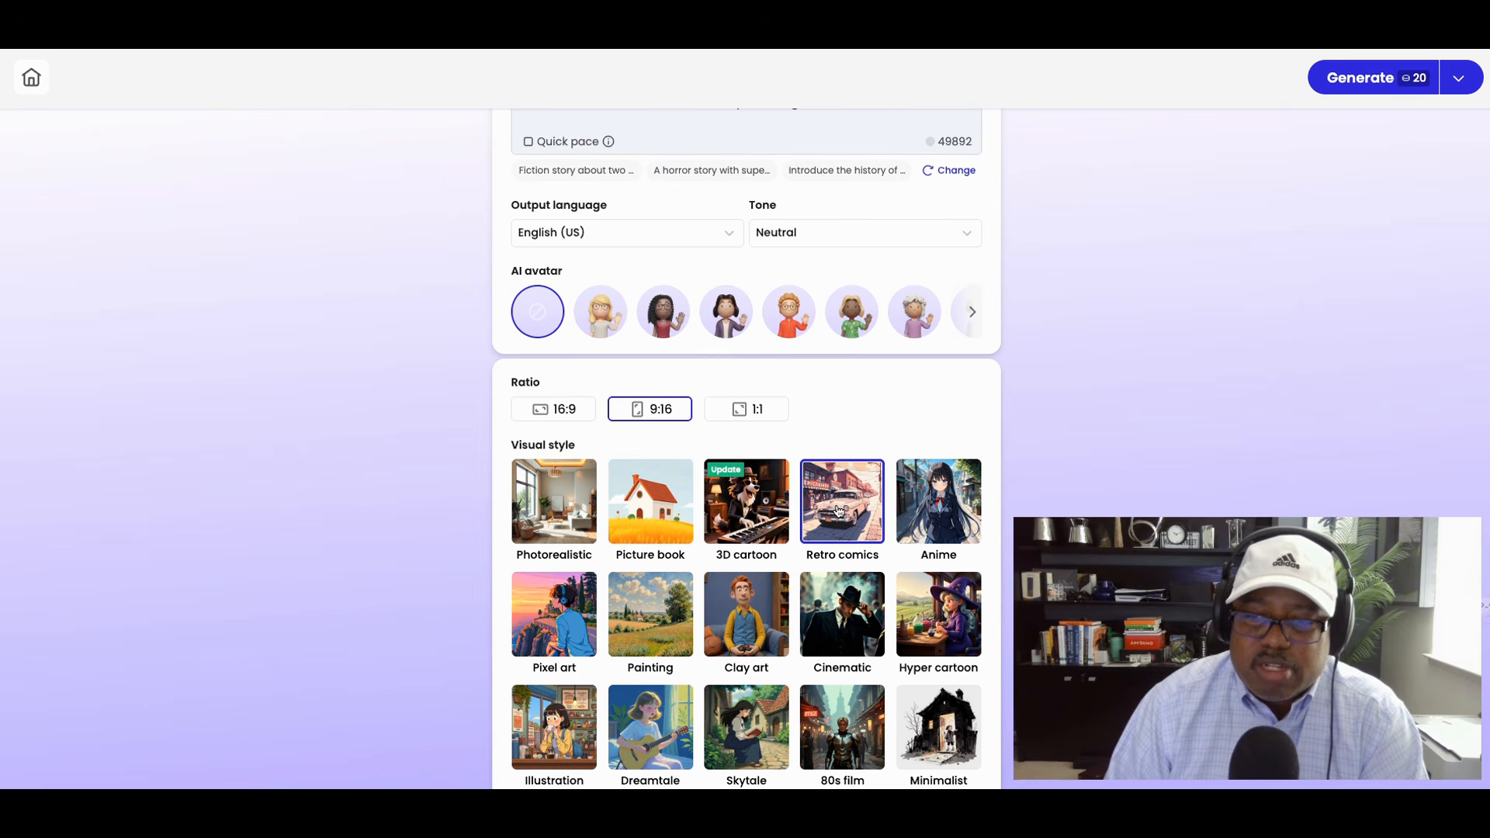
scroll(838, 510, down, 4)
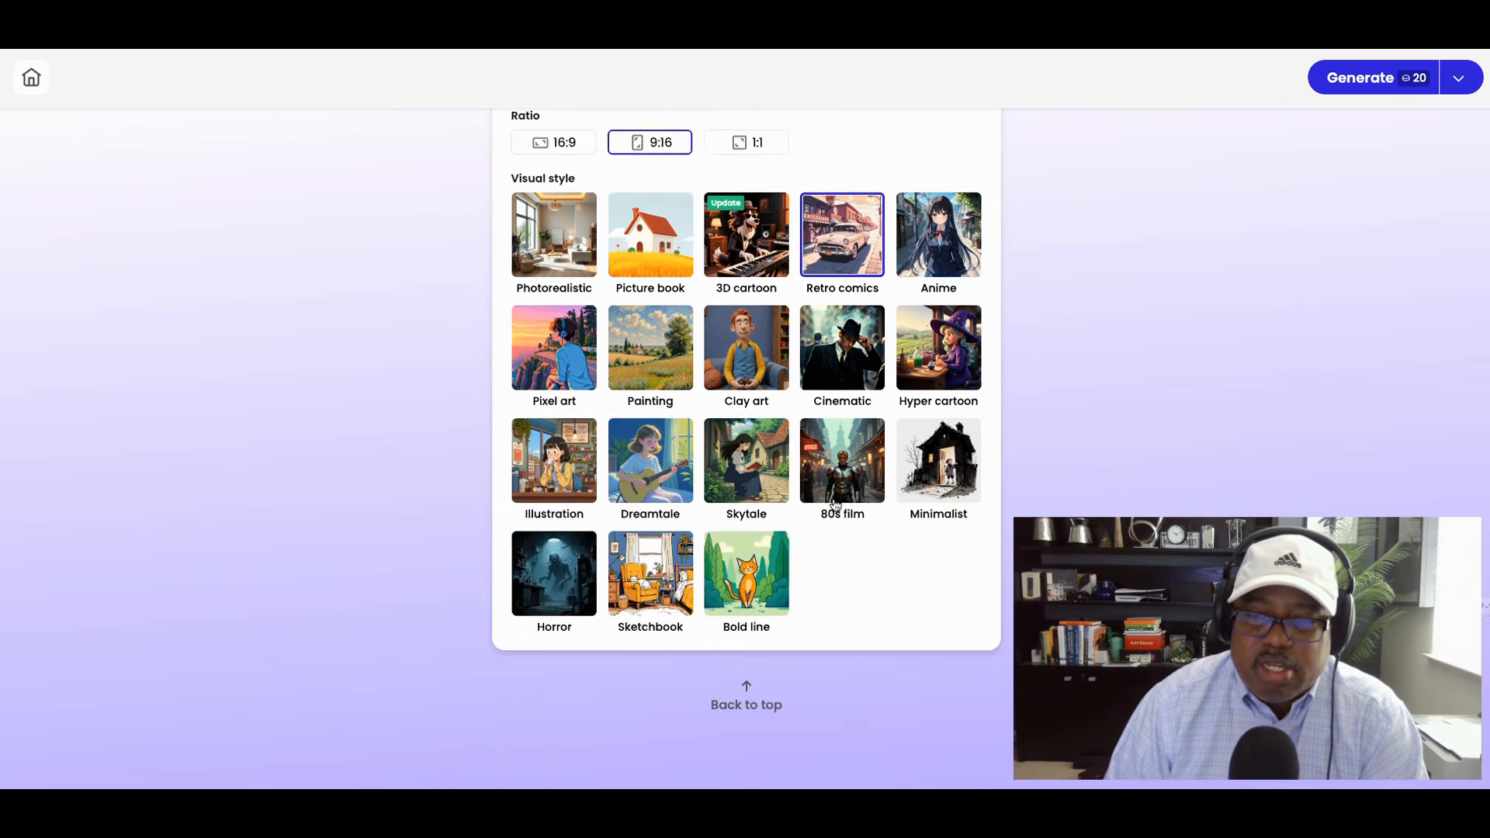
scroll(837, 501, up, 6)
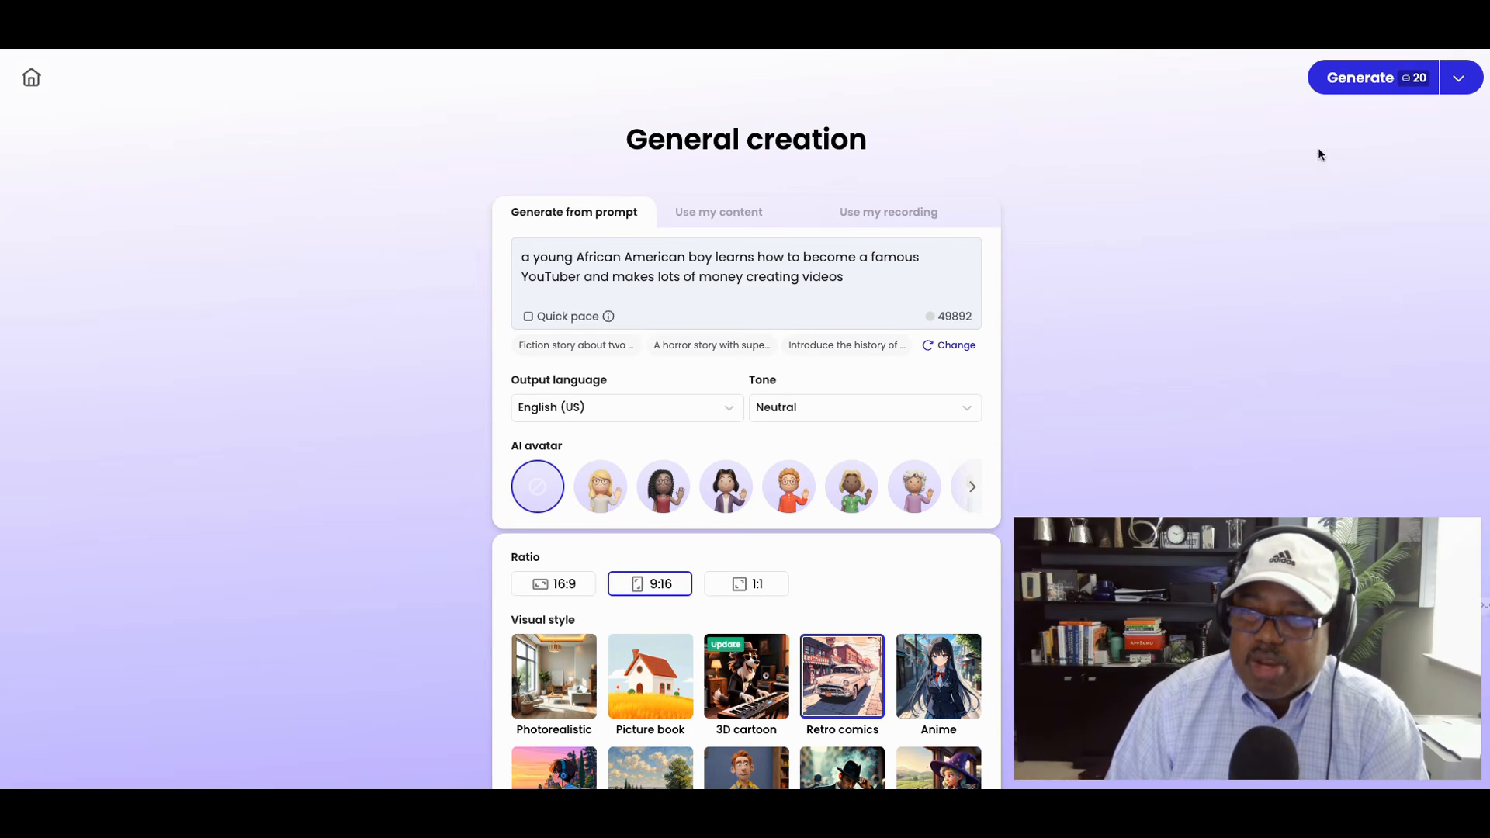
click(1369, 84)
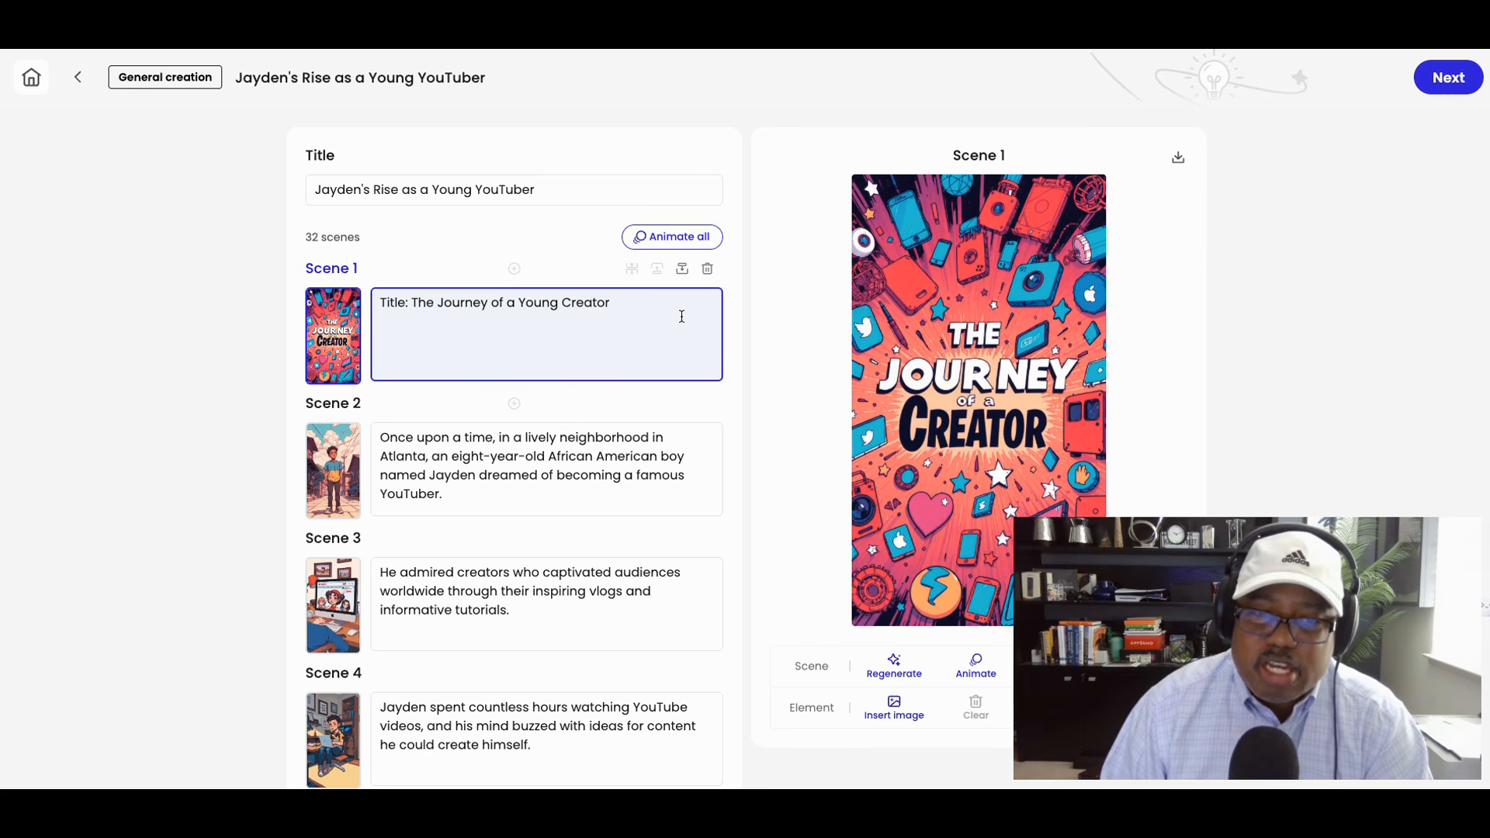
- Review the narration text and generated images of scenes 2 through 6
scroll(680, 317, down, 1)
click(602, 392)
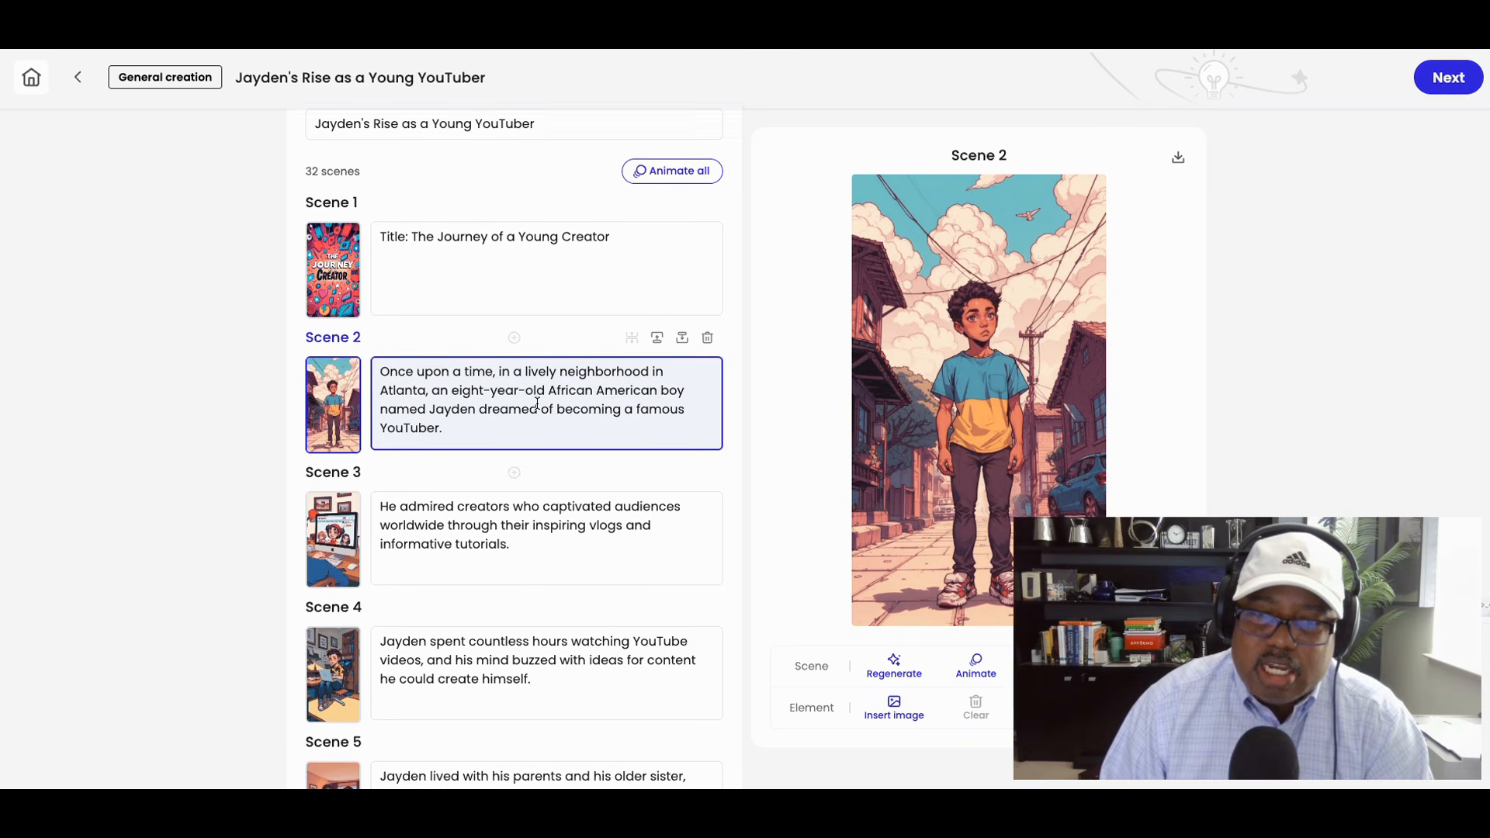
scroll(535, 402, down, 1)
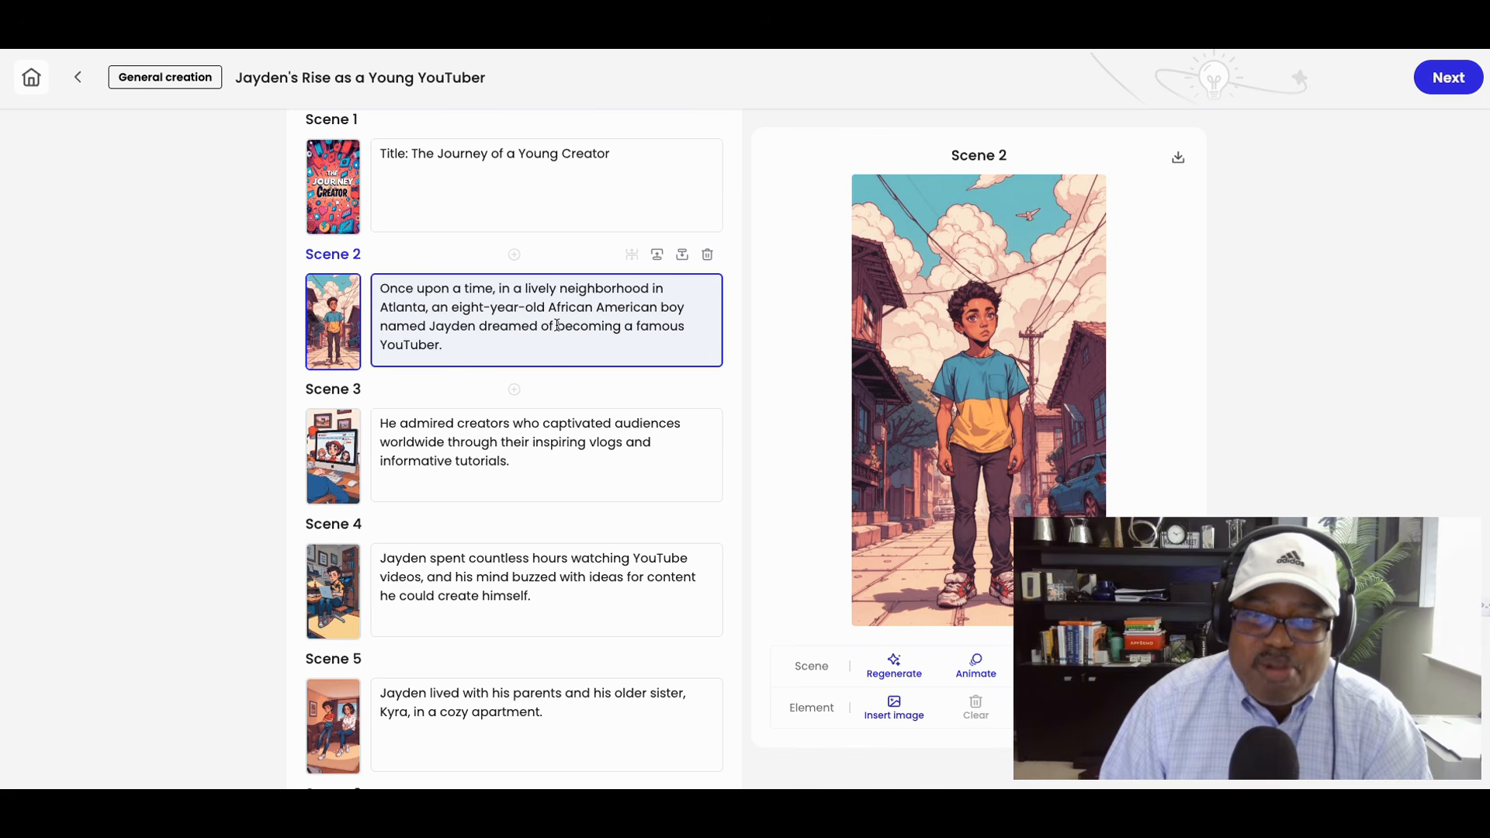
scroll(553, 329, down, 1)
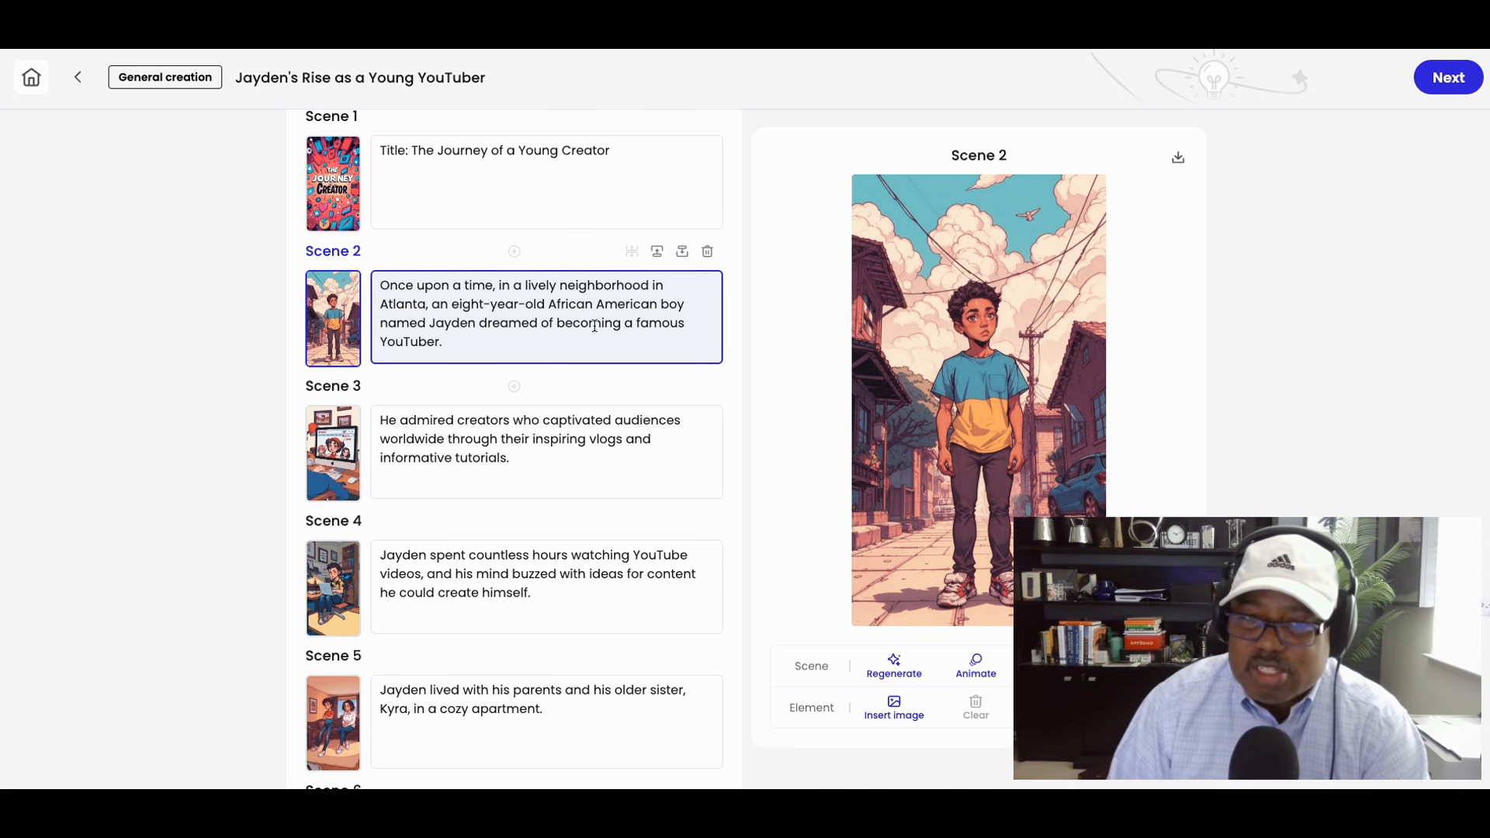
scroll(592, 324, down, 1)
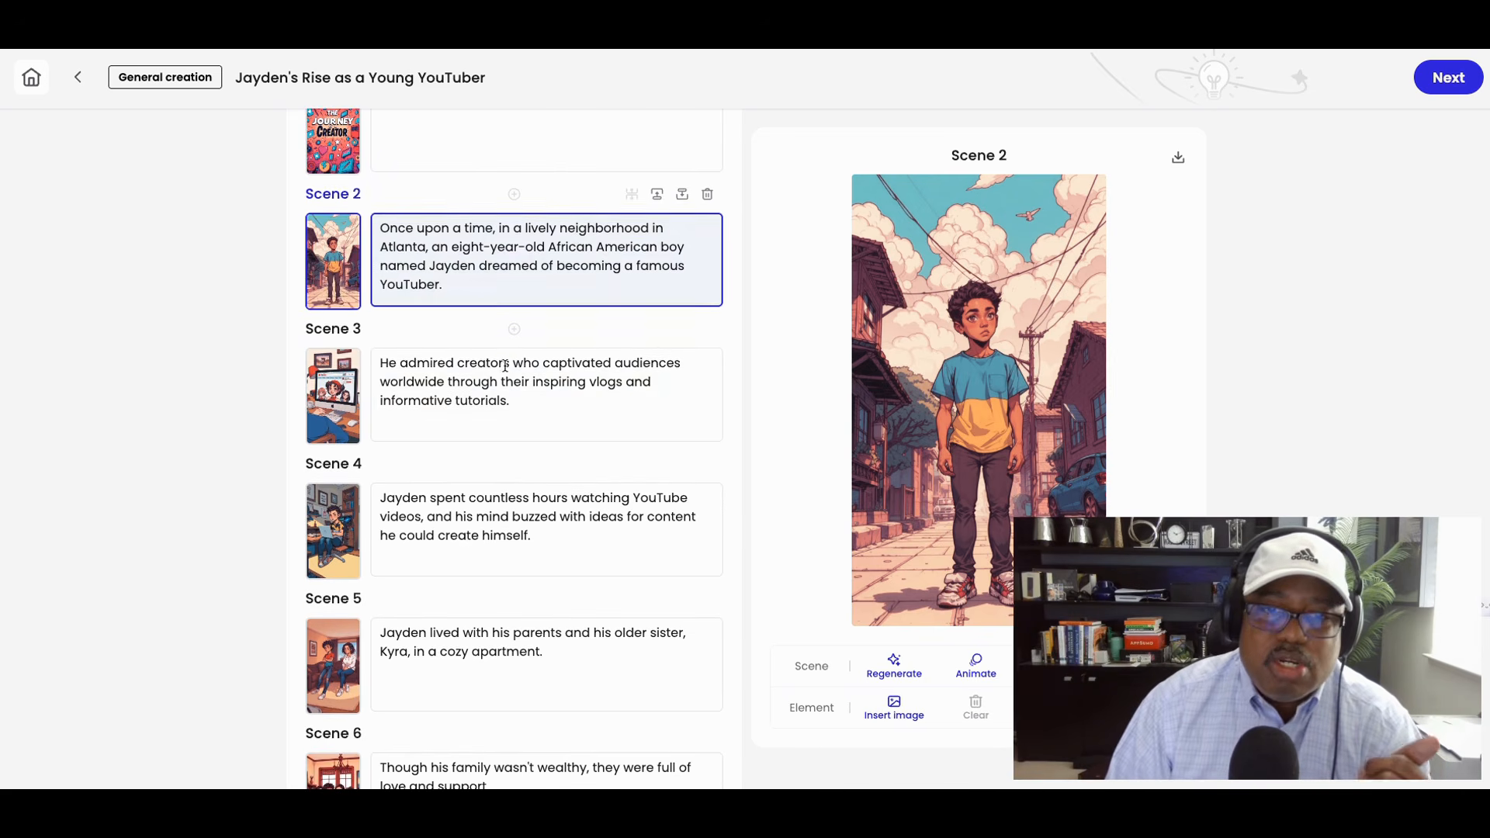
click(505, 365)
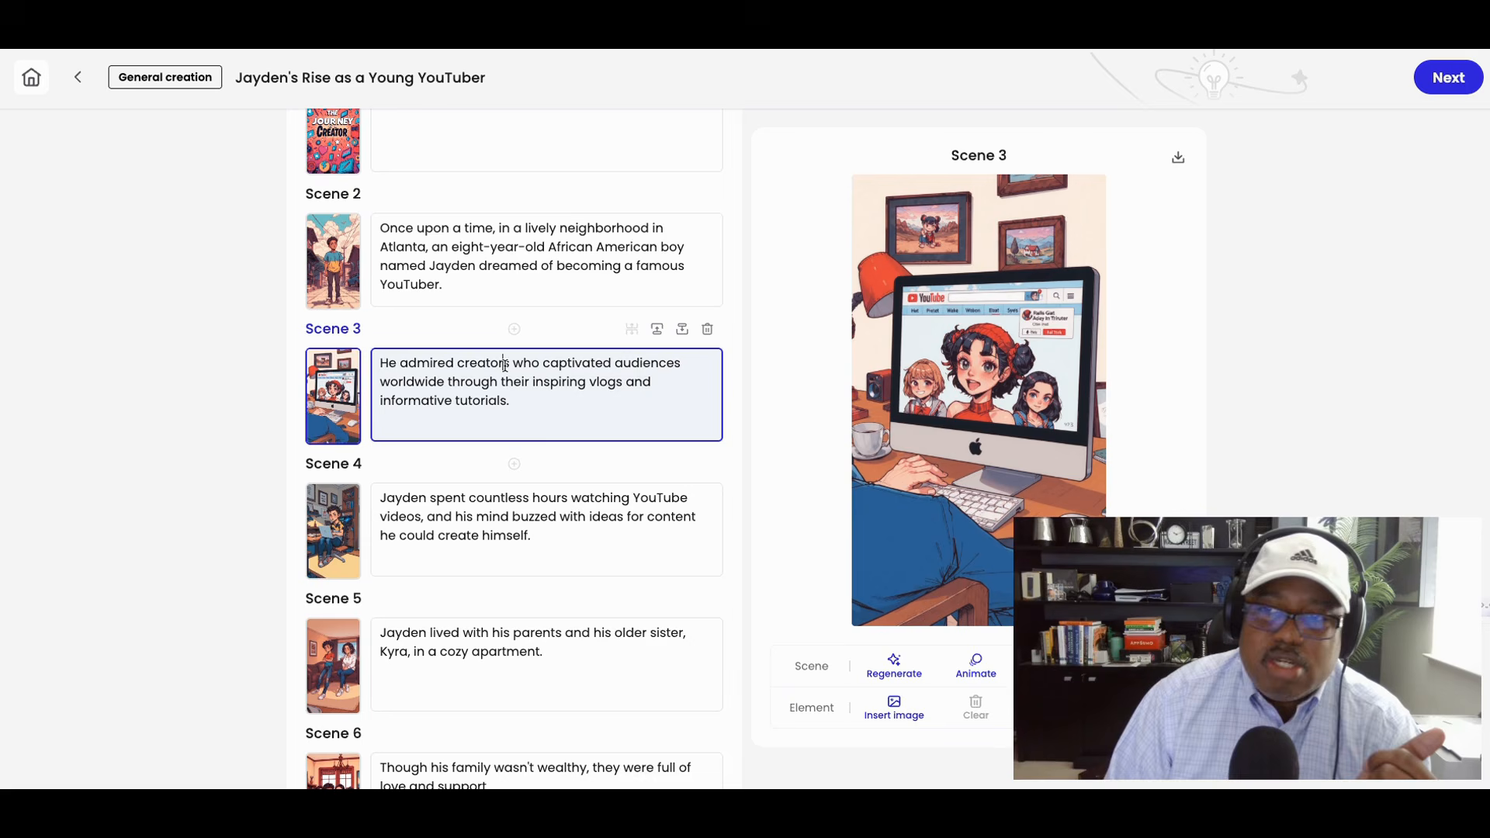
click(529, 536)
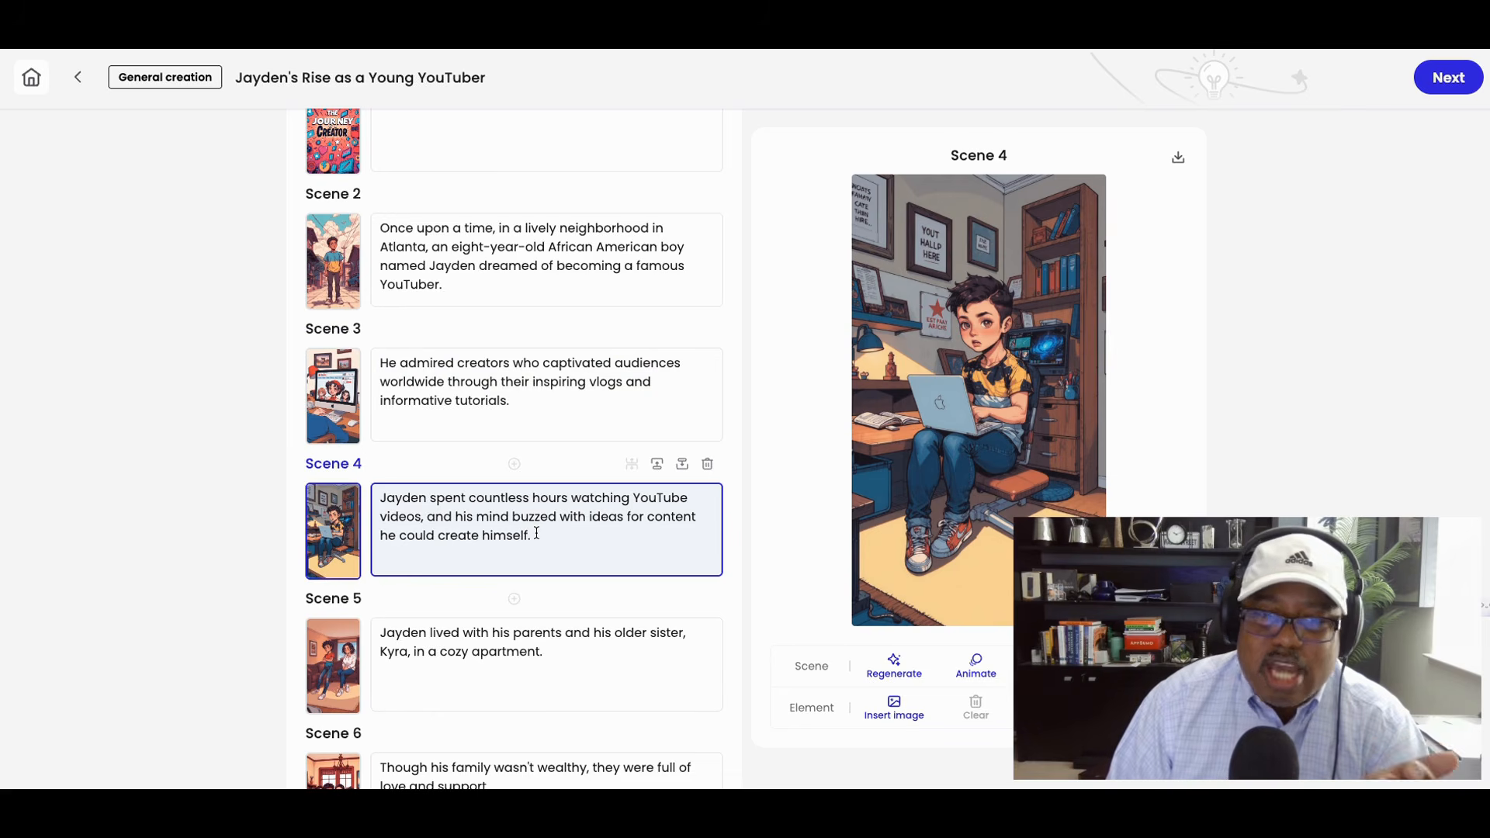
scroll(539, 536, down, 3)
scroll(543, 501, down, 1)
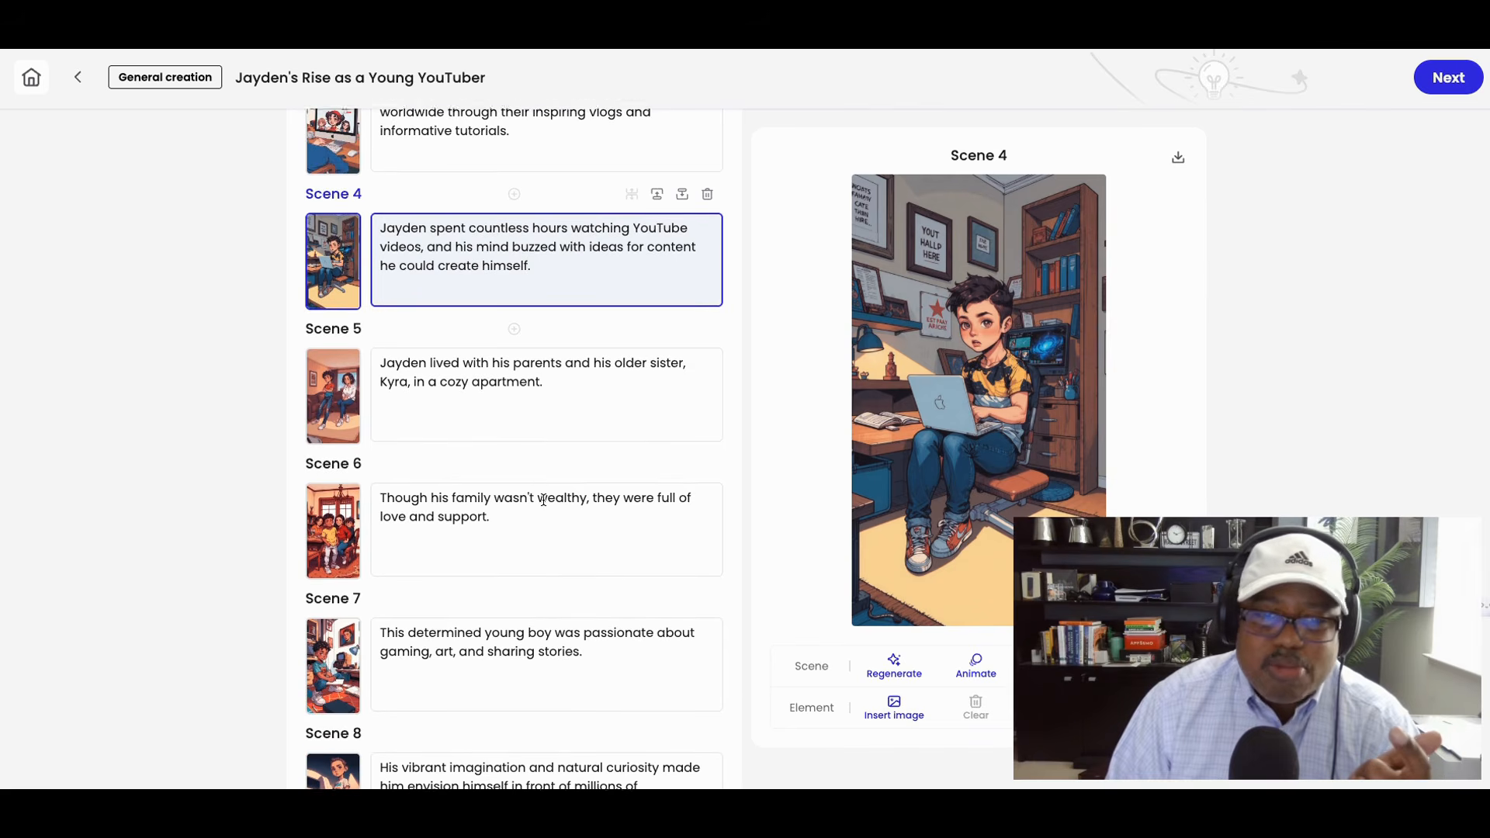
click(533, 406)
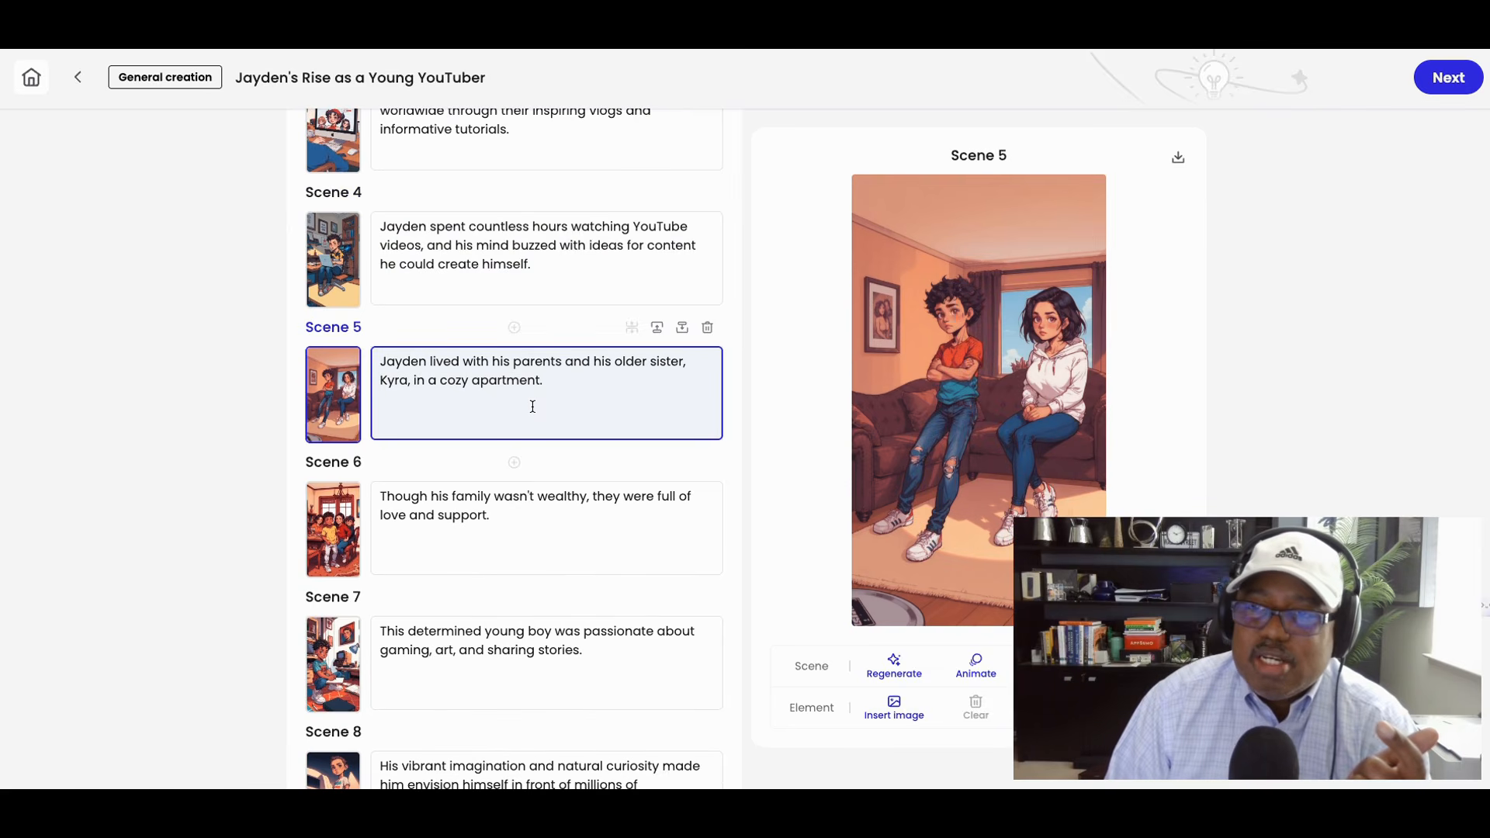
click(534, 508)
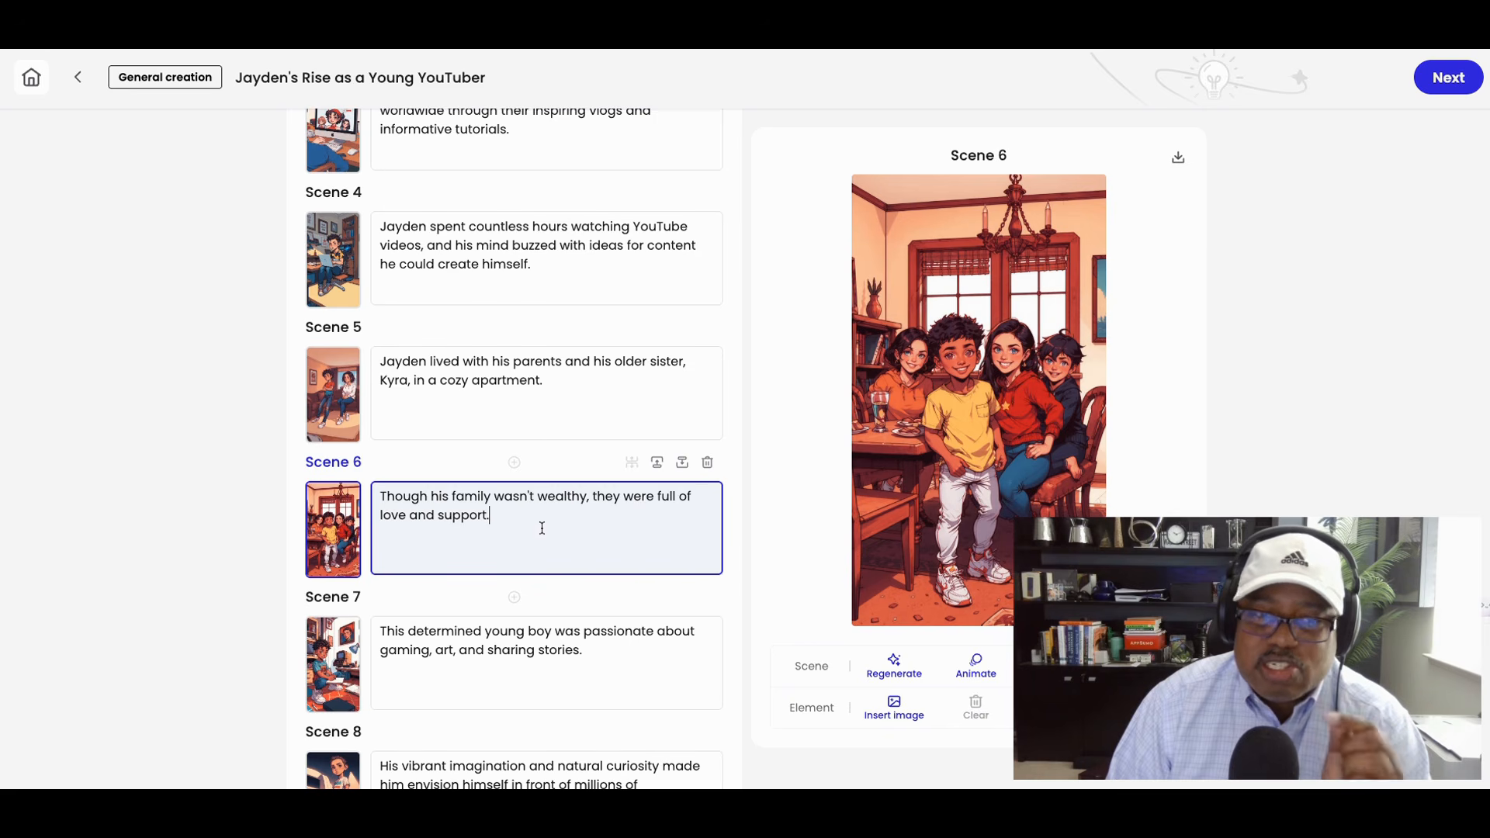
- Insert "african american" before "his parents" in the prompt for scene 5 and regenerate its image
click(556, 402)
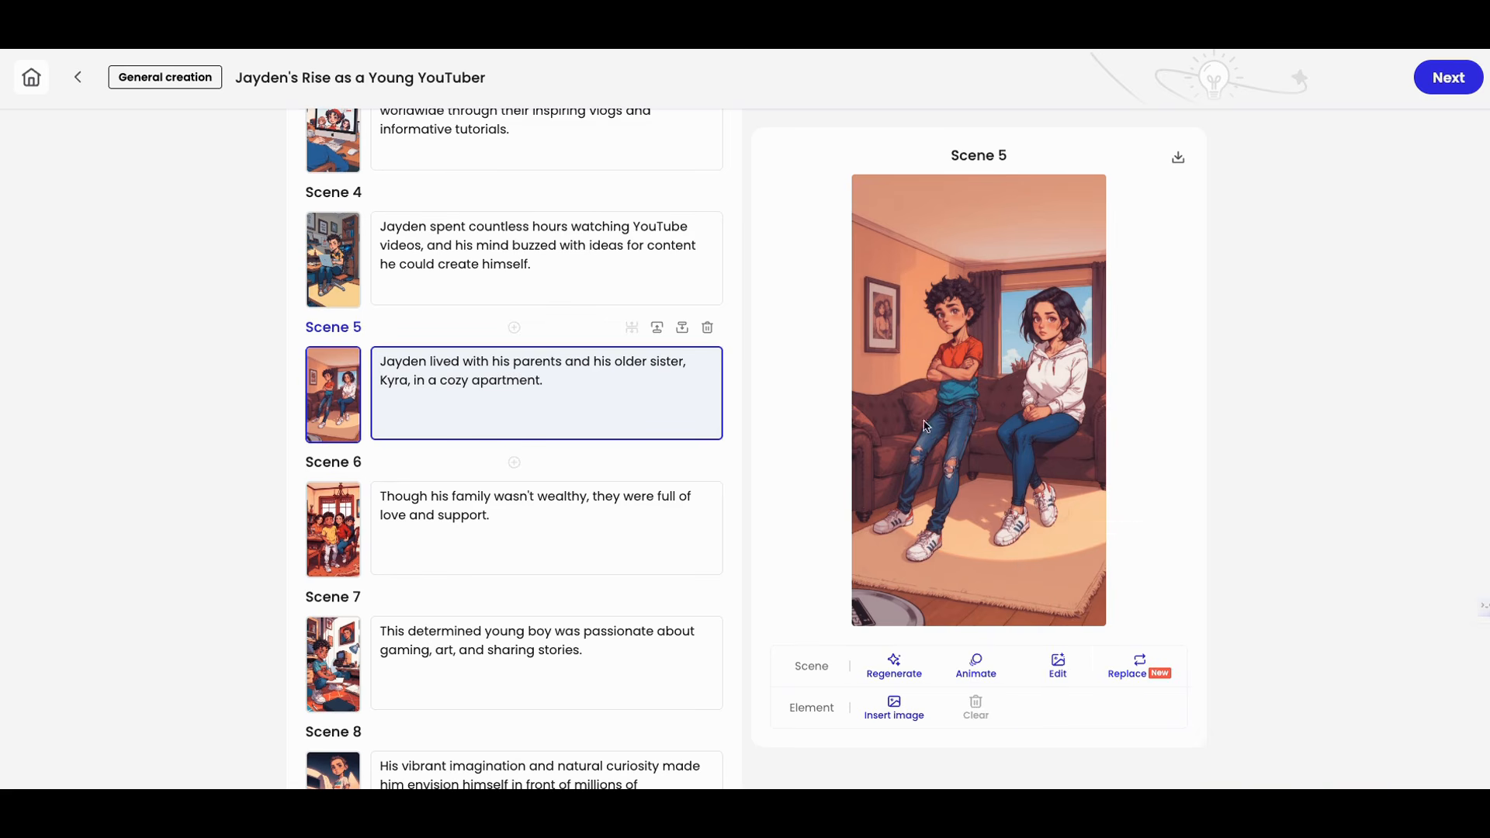
click(896, 669)
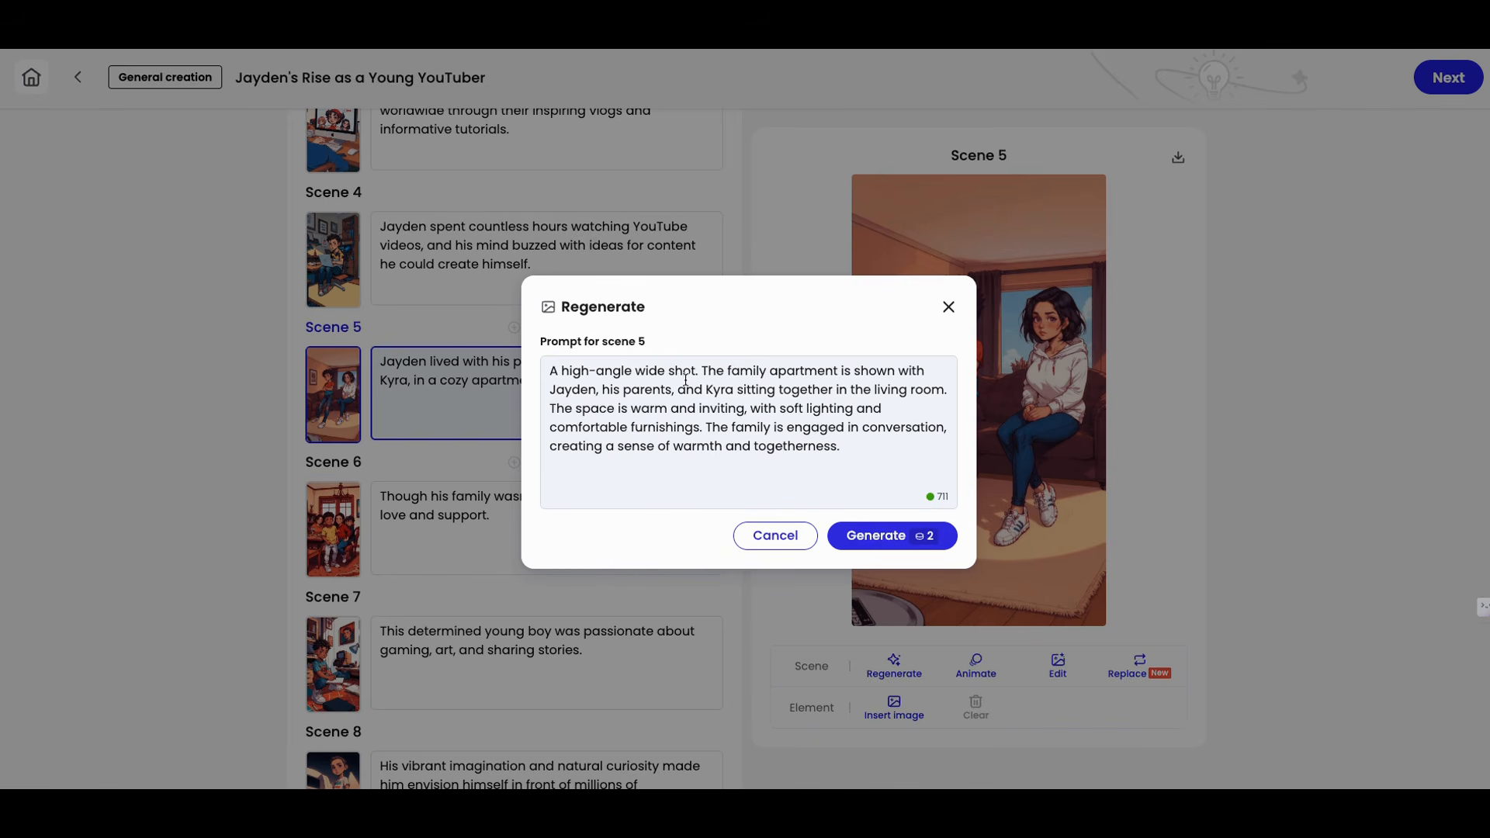
click(595, 393)
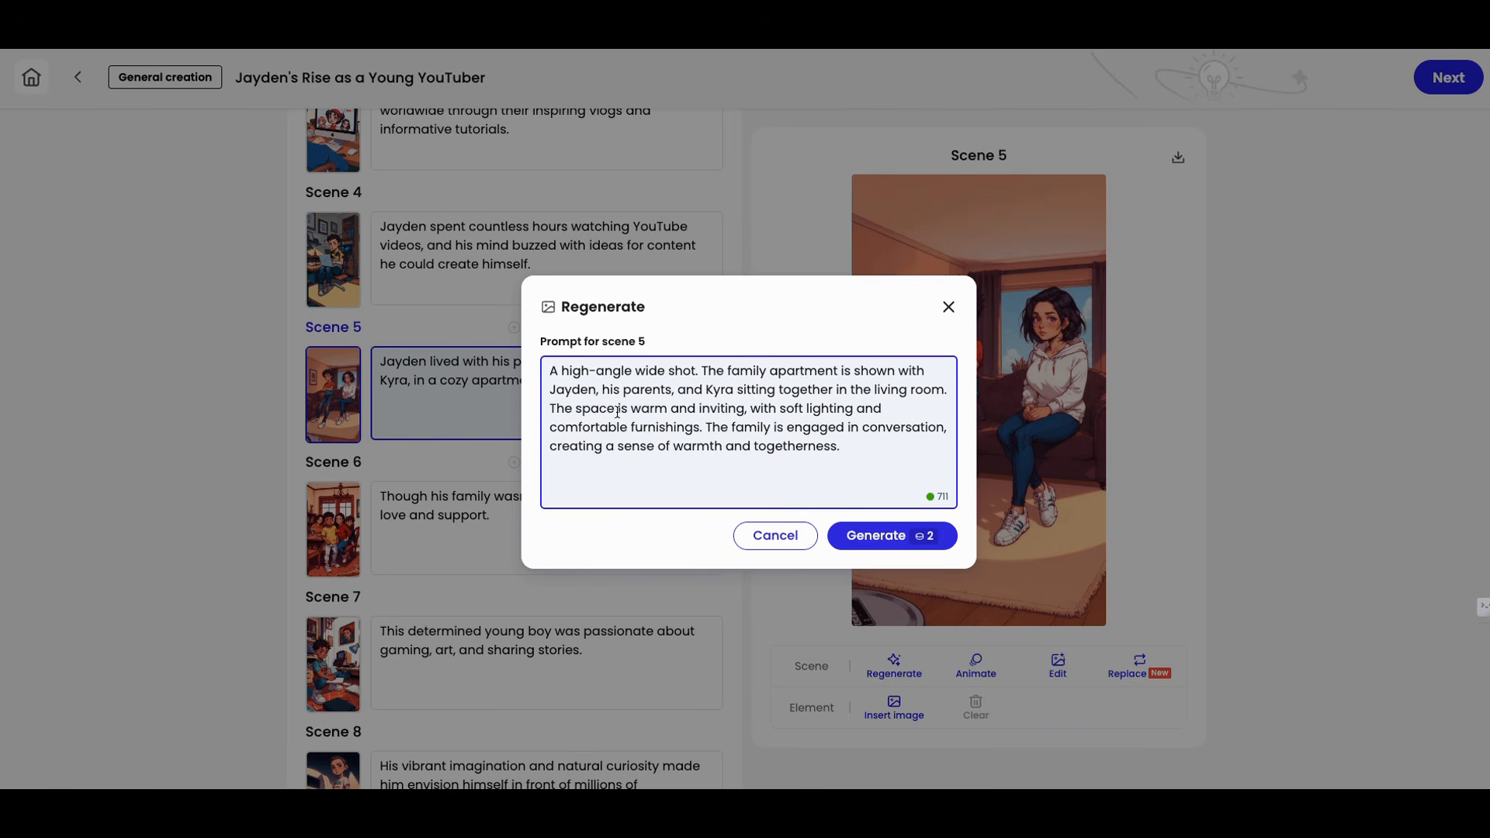
text(african )
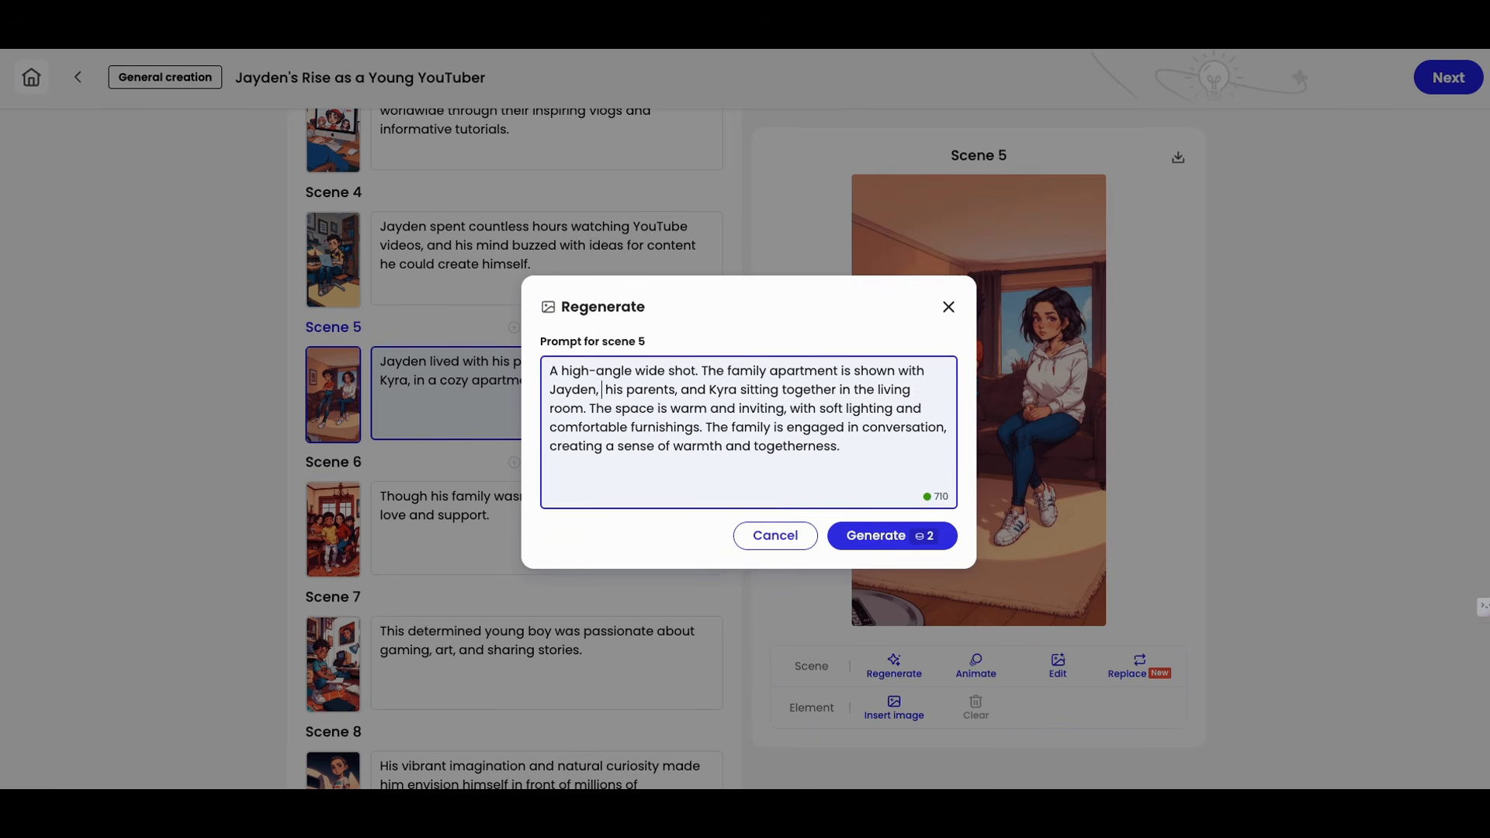
text(a)
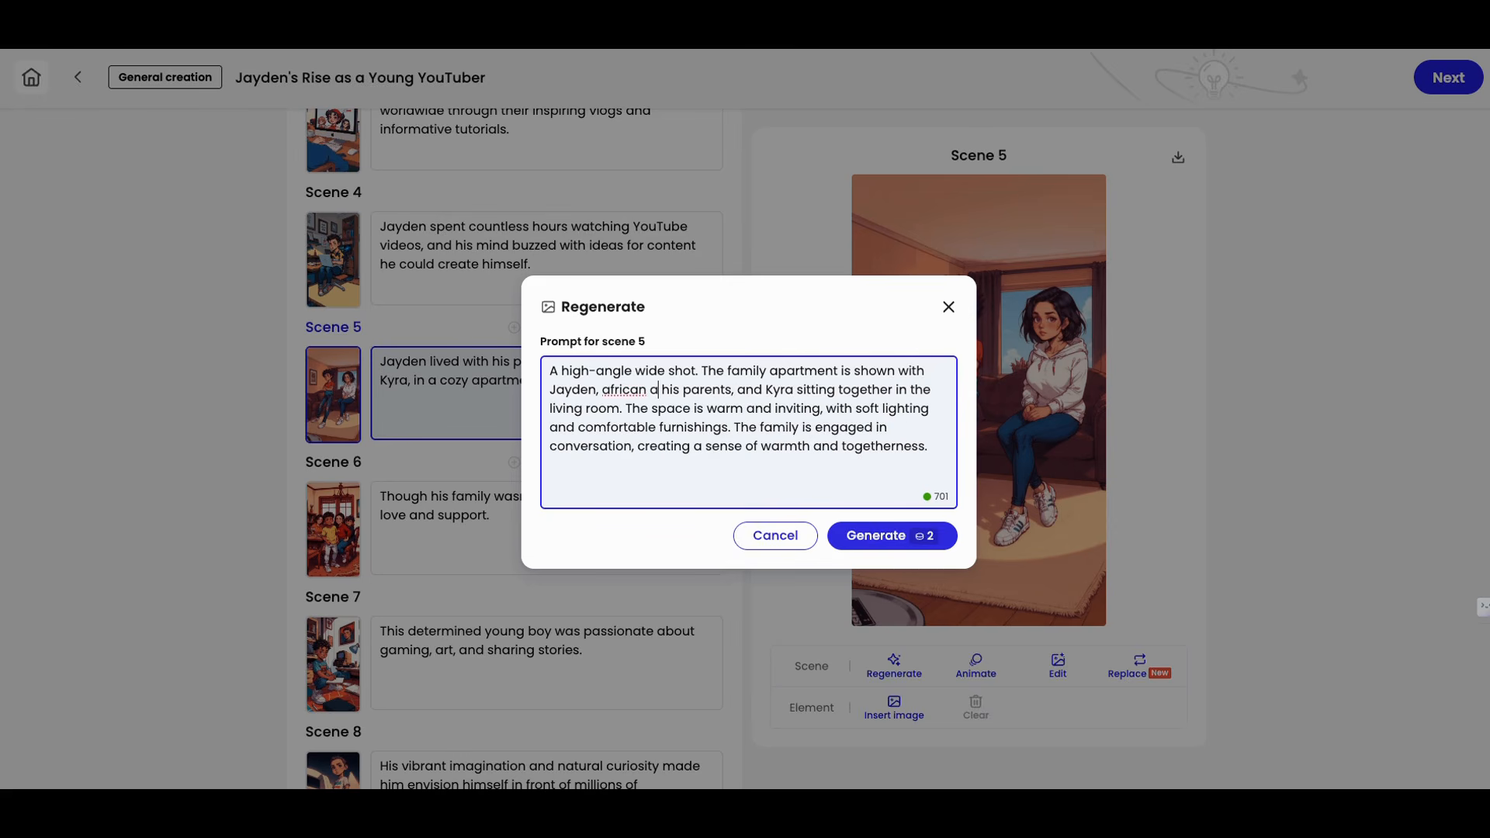
text(merican)
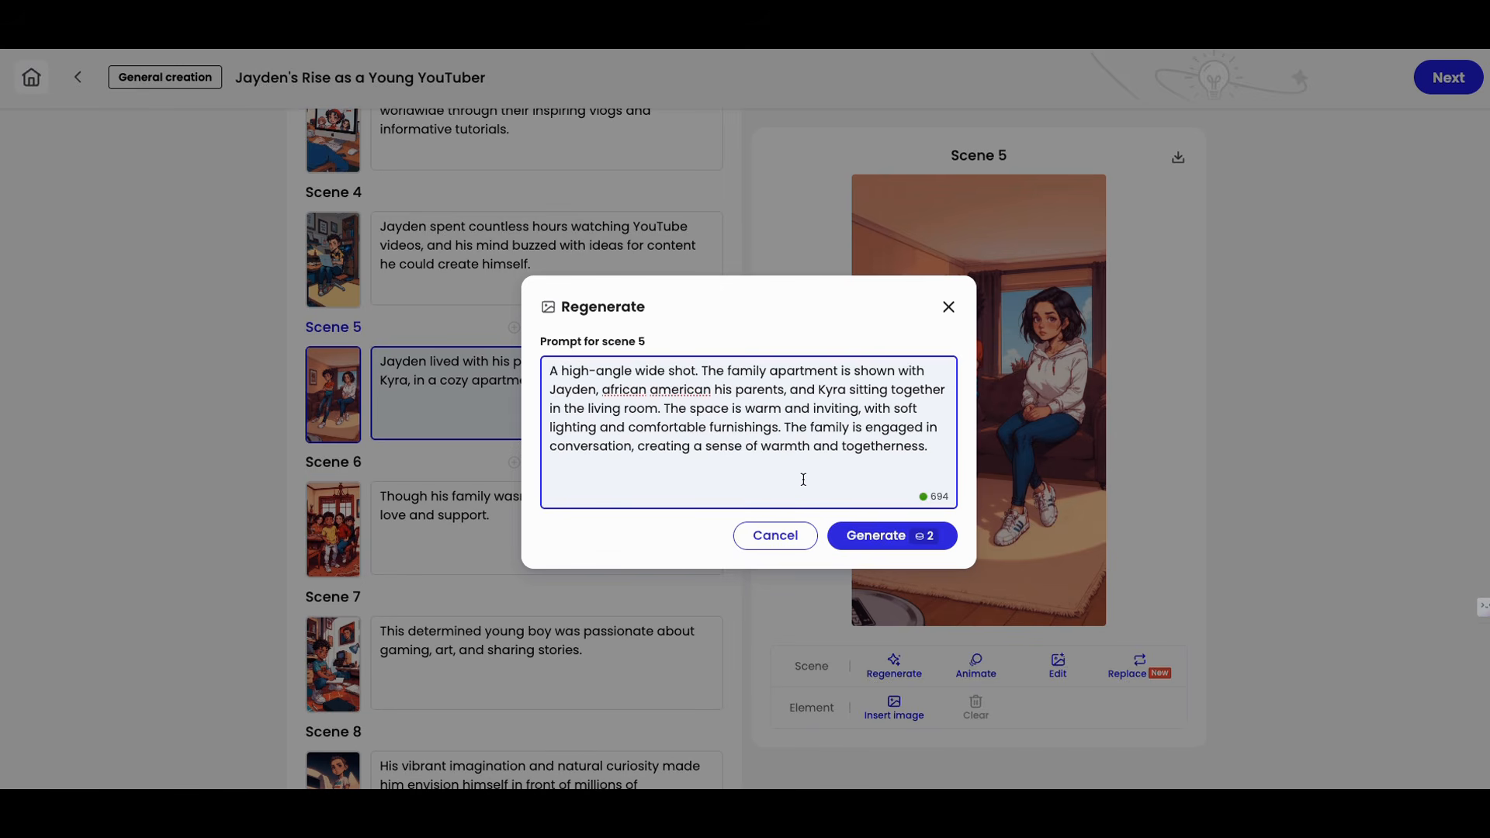
click(876, 537)
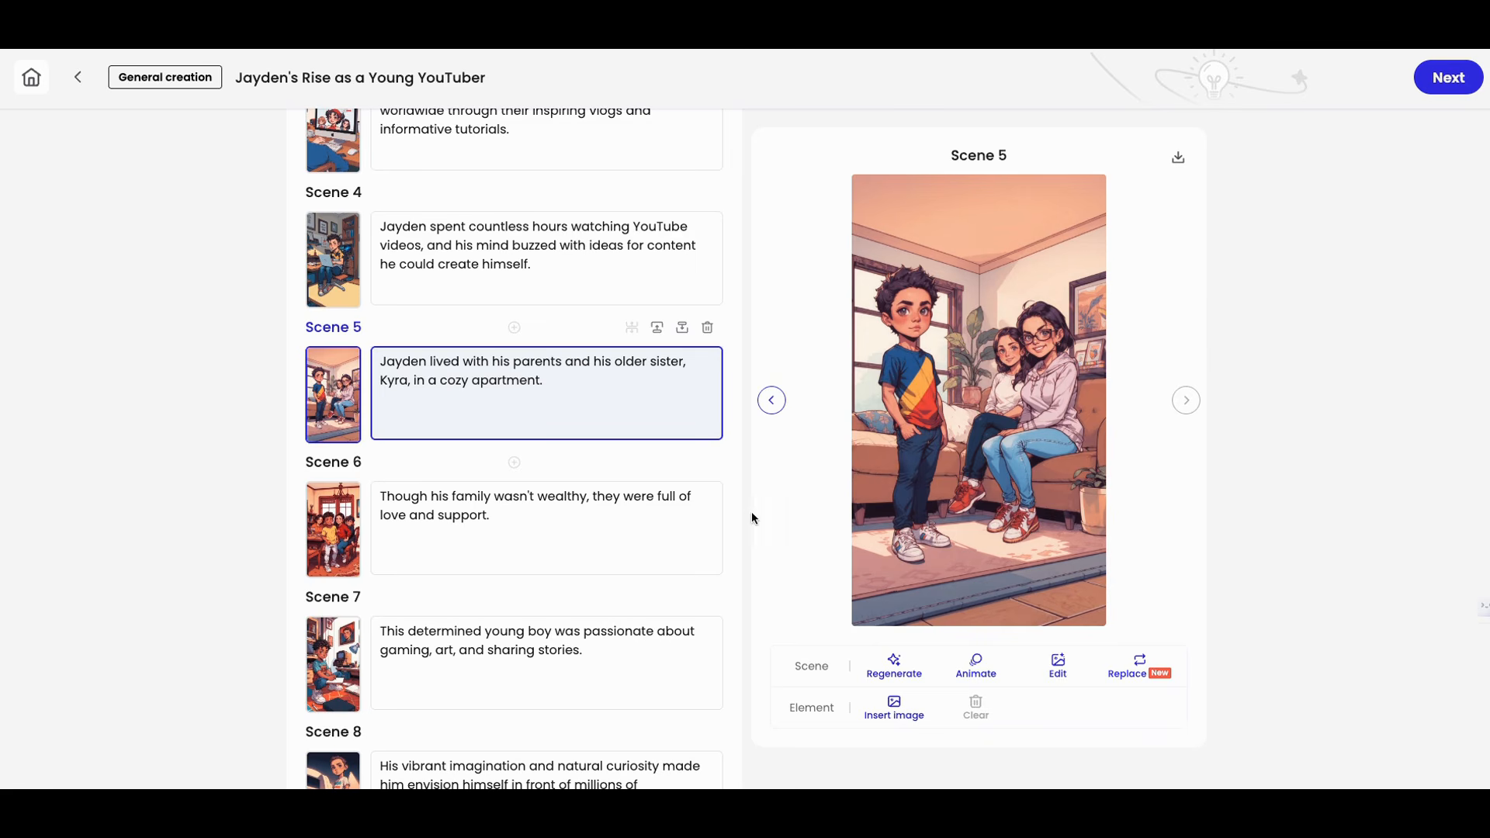
- Look at the generated images of scene 7 and scene 6
scroll(736, 515, down, 1)
click(631, 540)
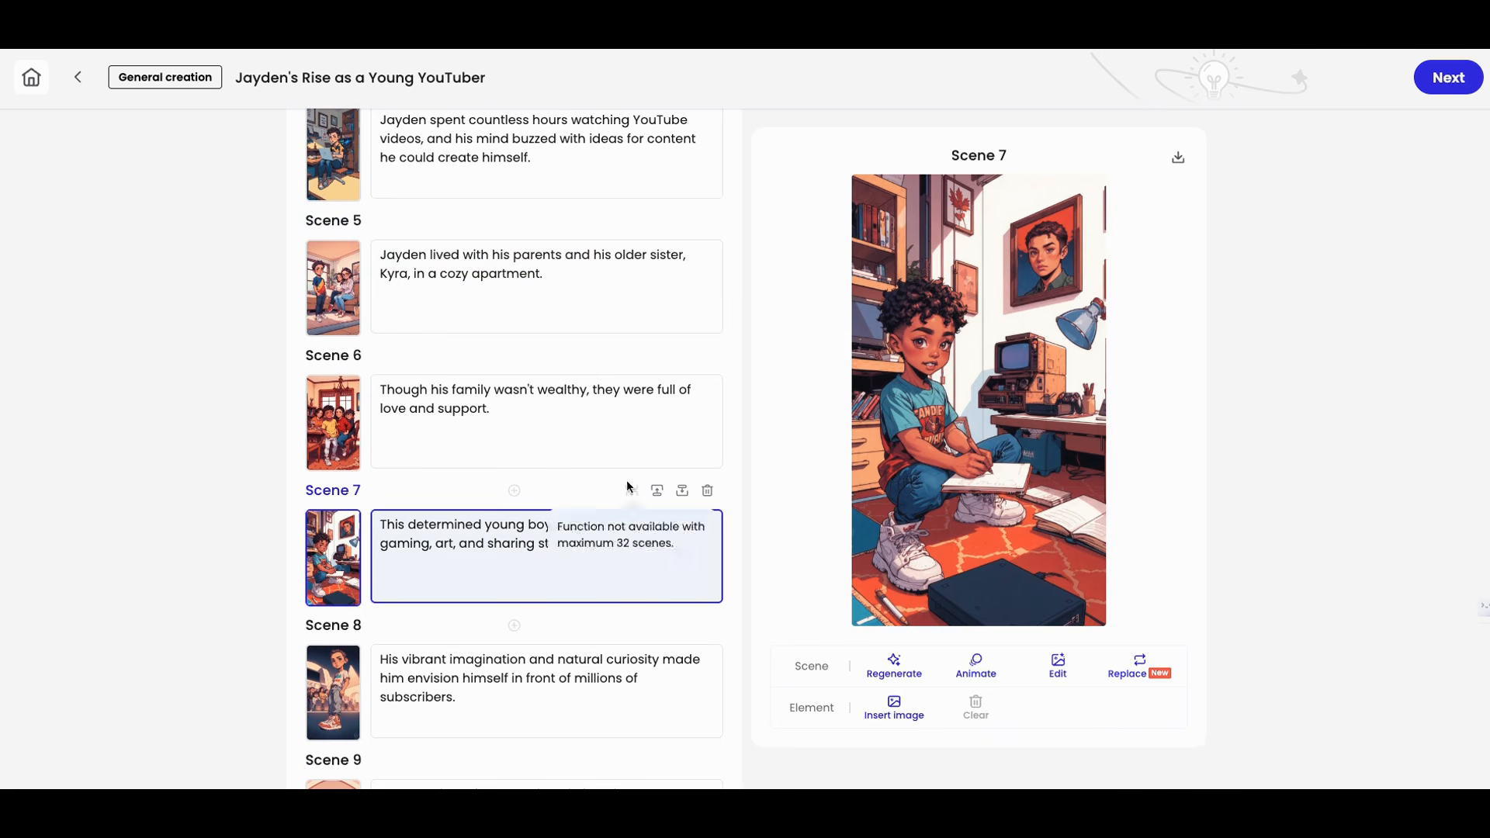
click(612, 419)
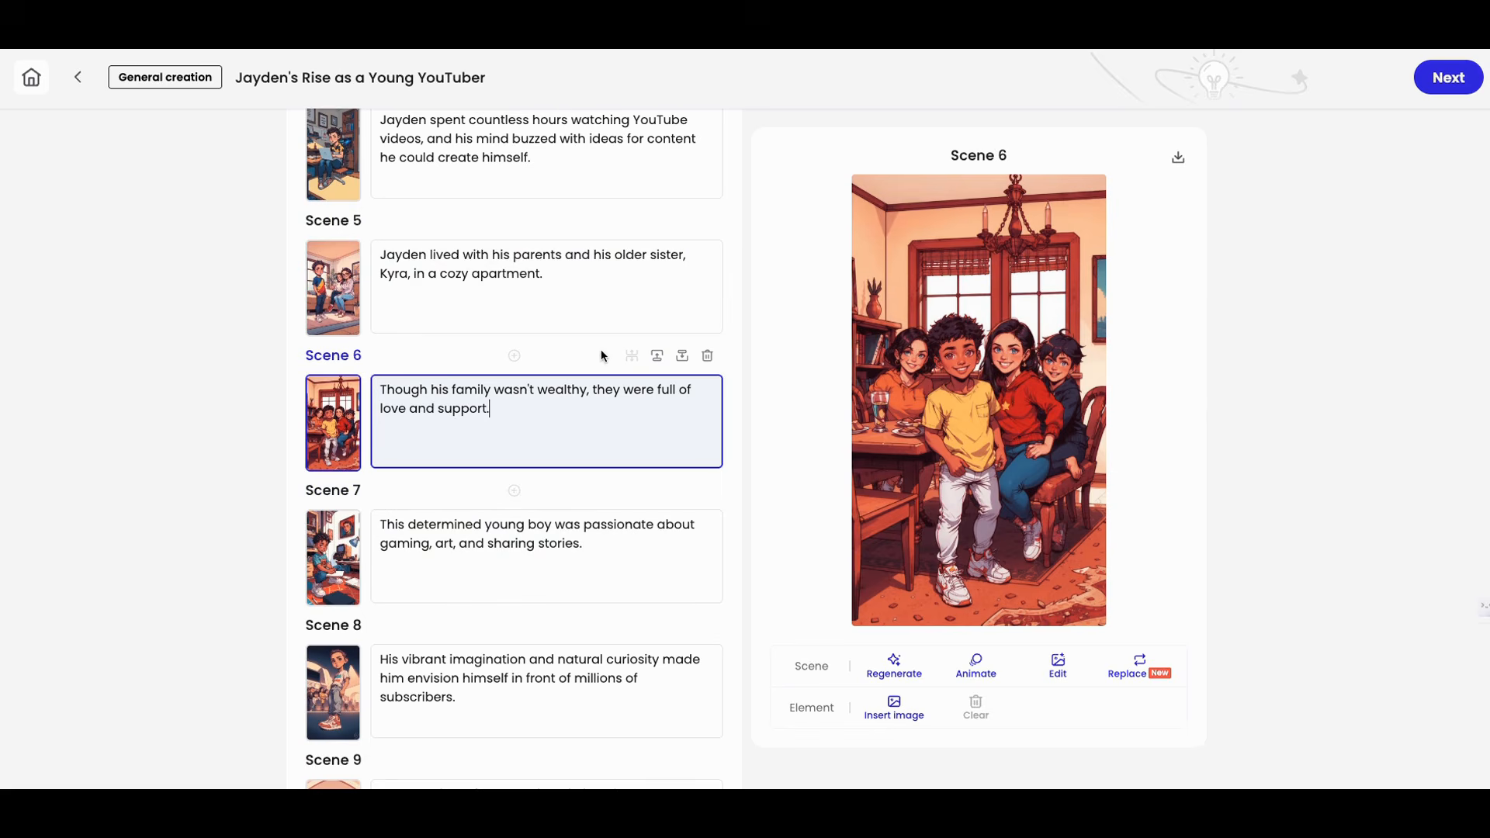
- Look at the generated images of scenes 5, 4 and 3
click(598, 305)
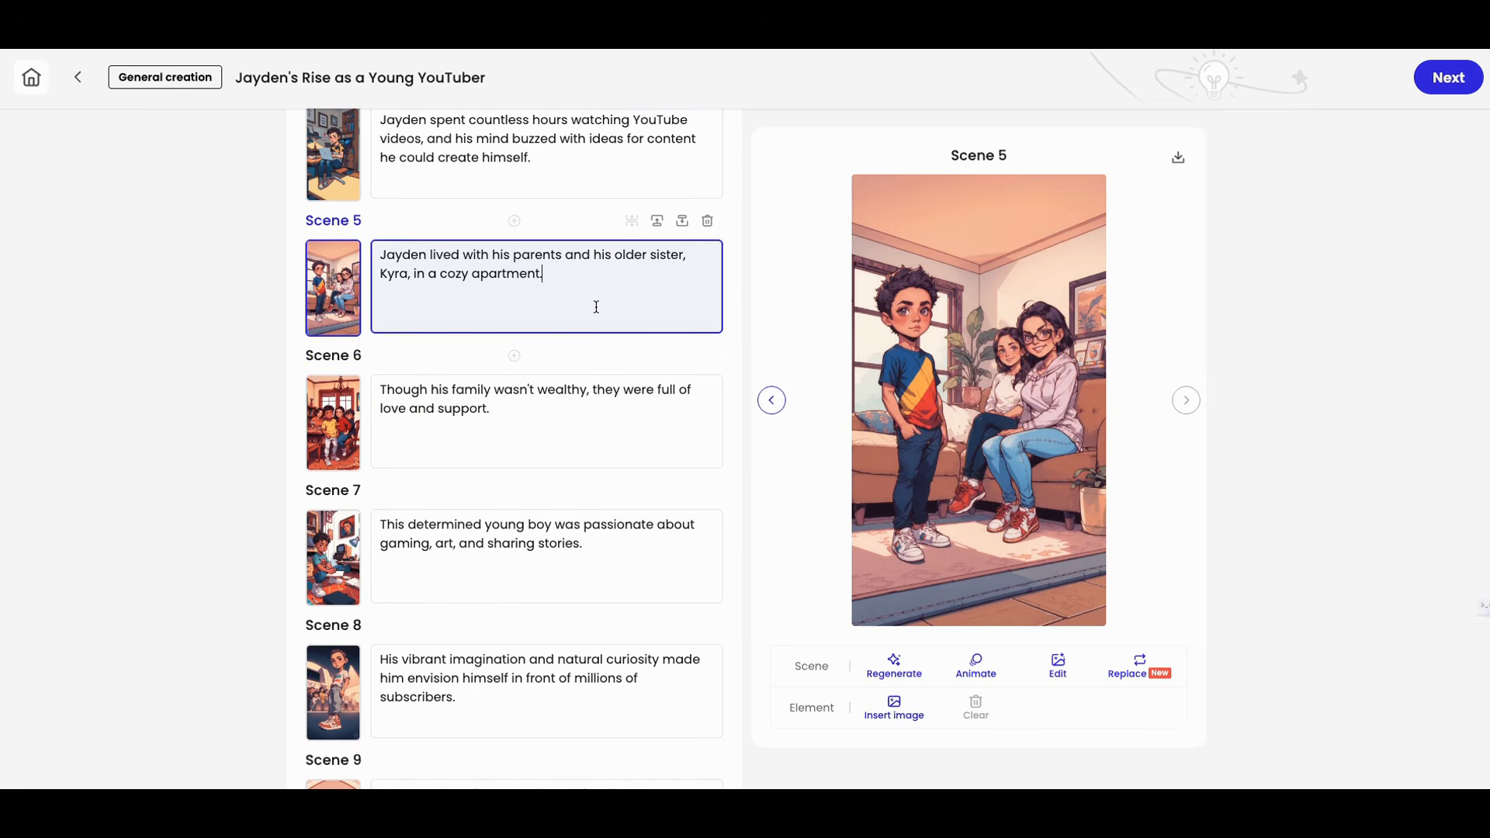
scroll(596, 307, up, 3)
click(600, 345)
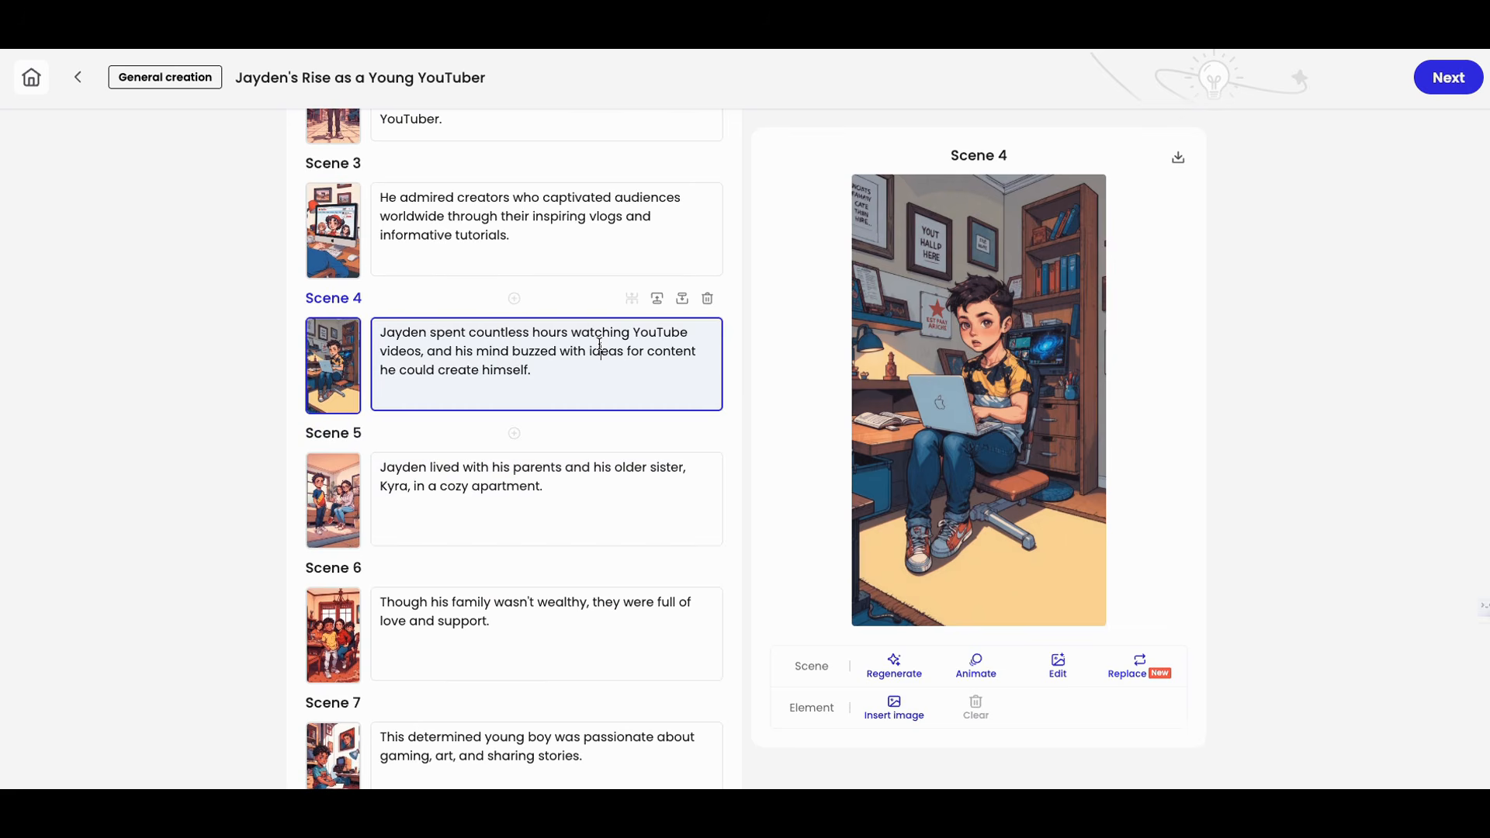
click(588, 237)
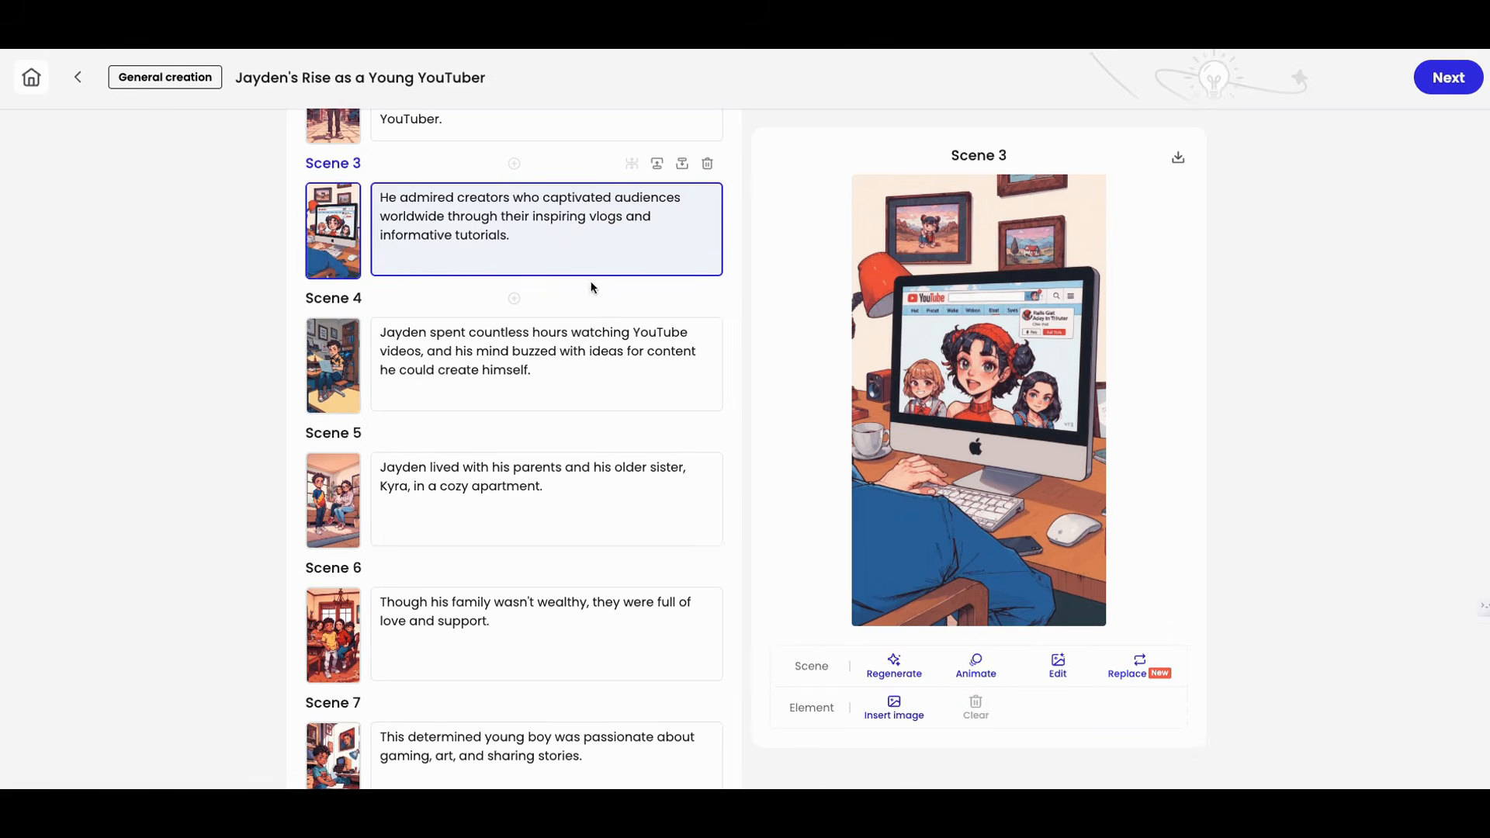
- Skim the narration text and thumbnails of the whole scene list down to the last scene
scroll(609, 326, down, 1)
scroll(610, 326, down, 8)
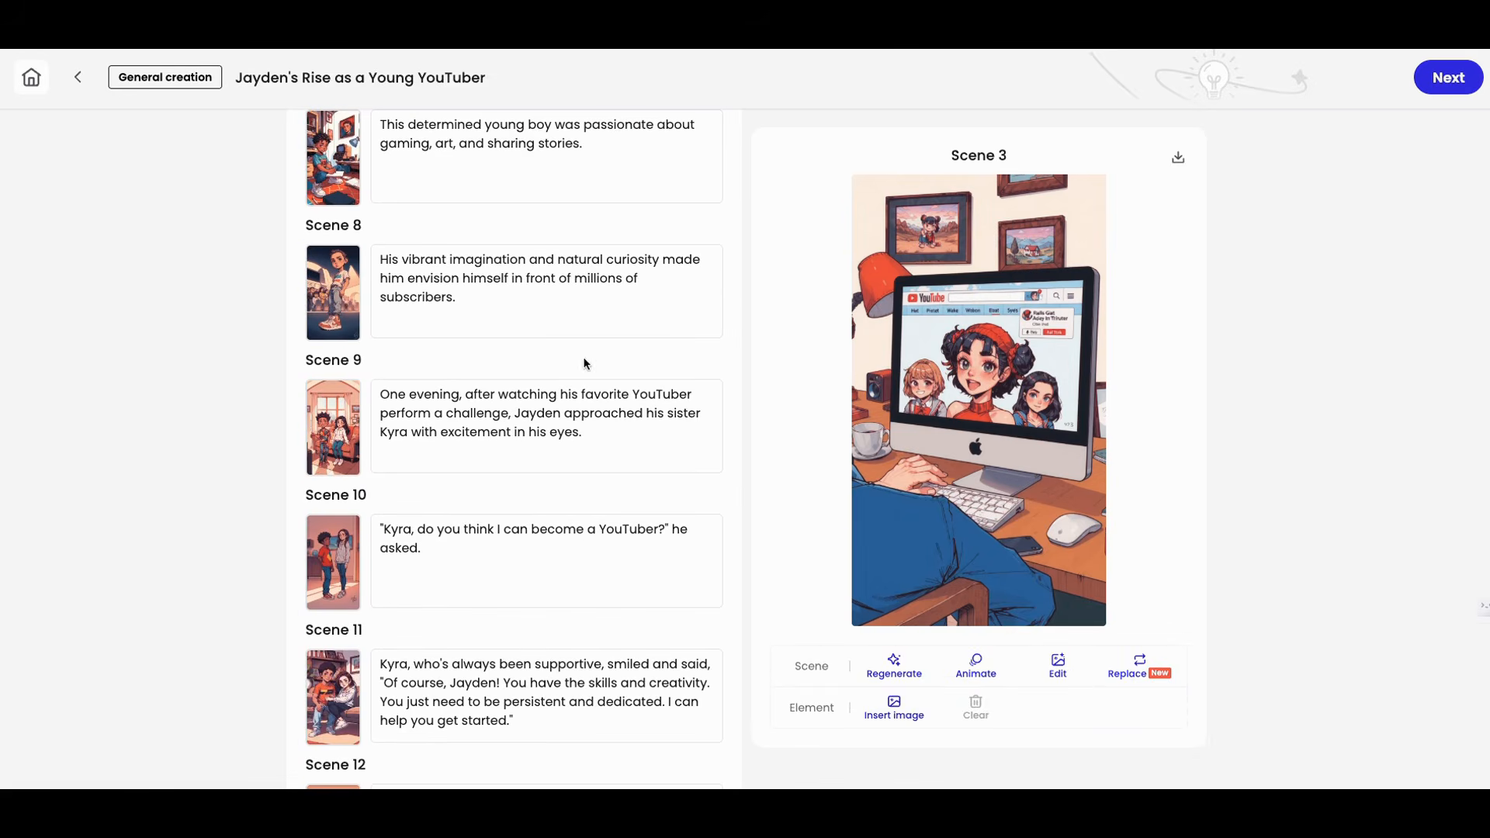
scroll(529, 458, up, 10)
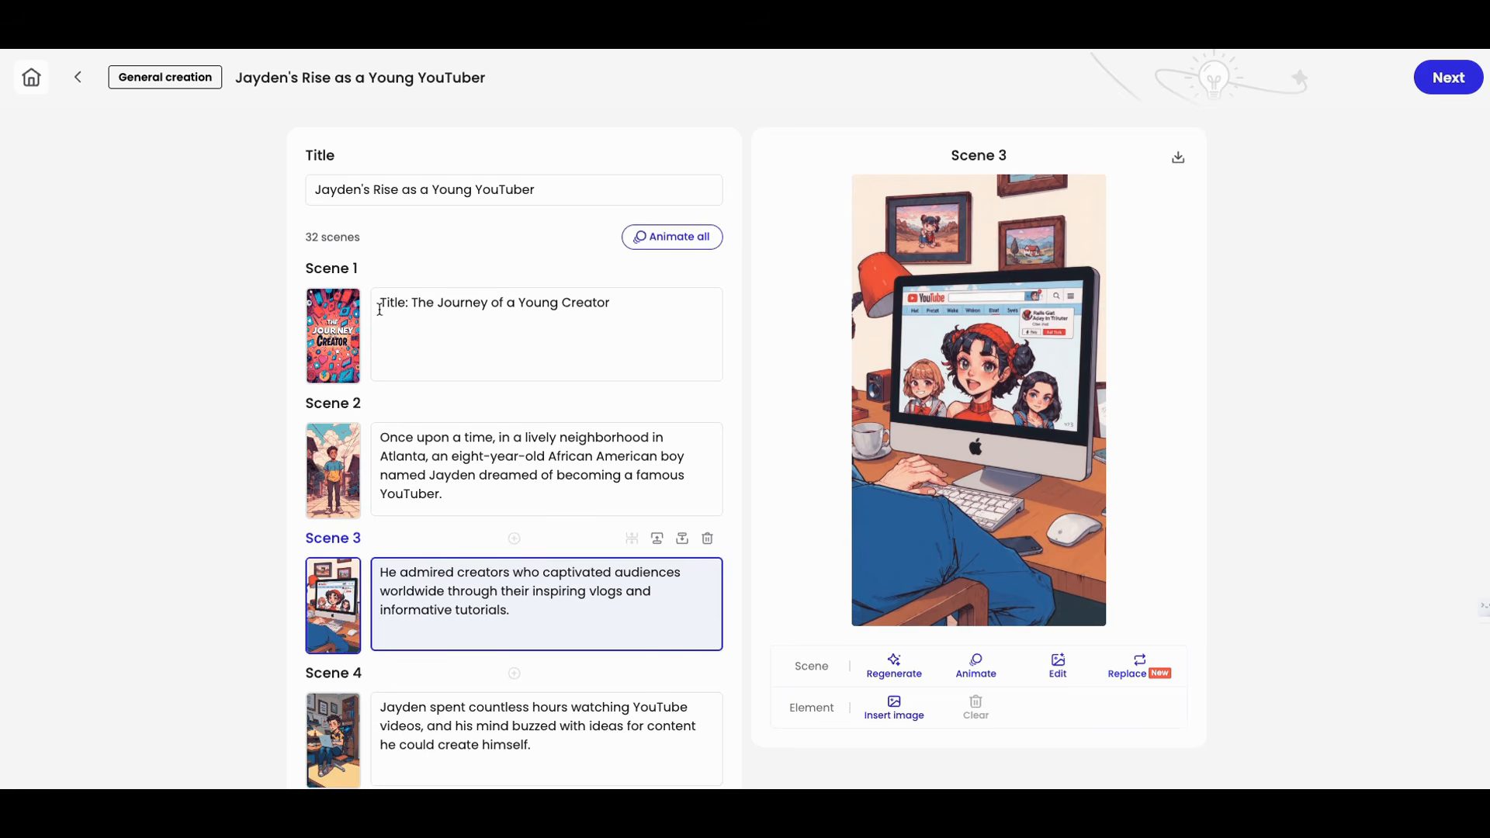
scroll(435, 357, down, 10)
scroll(453, 373, down, 12)
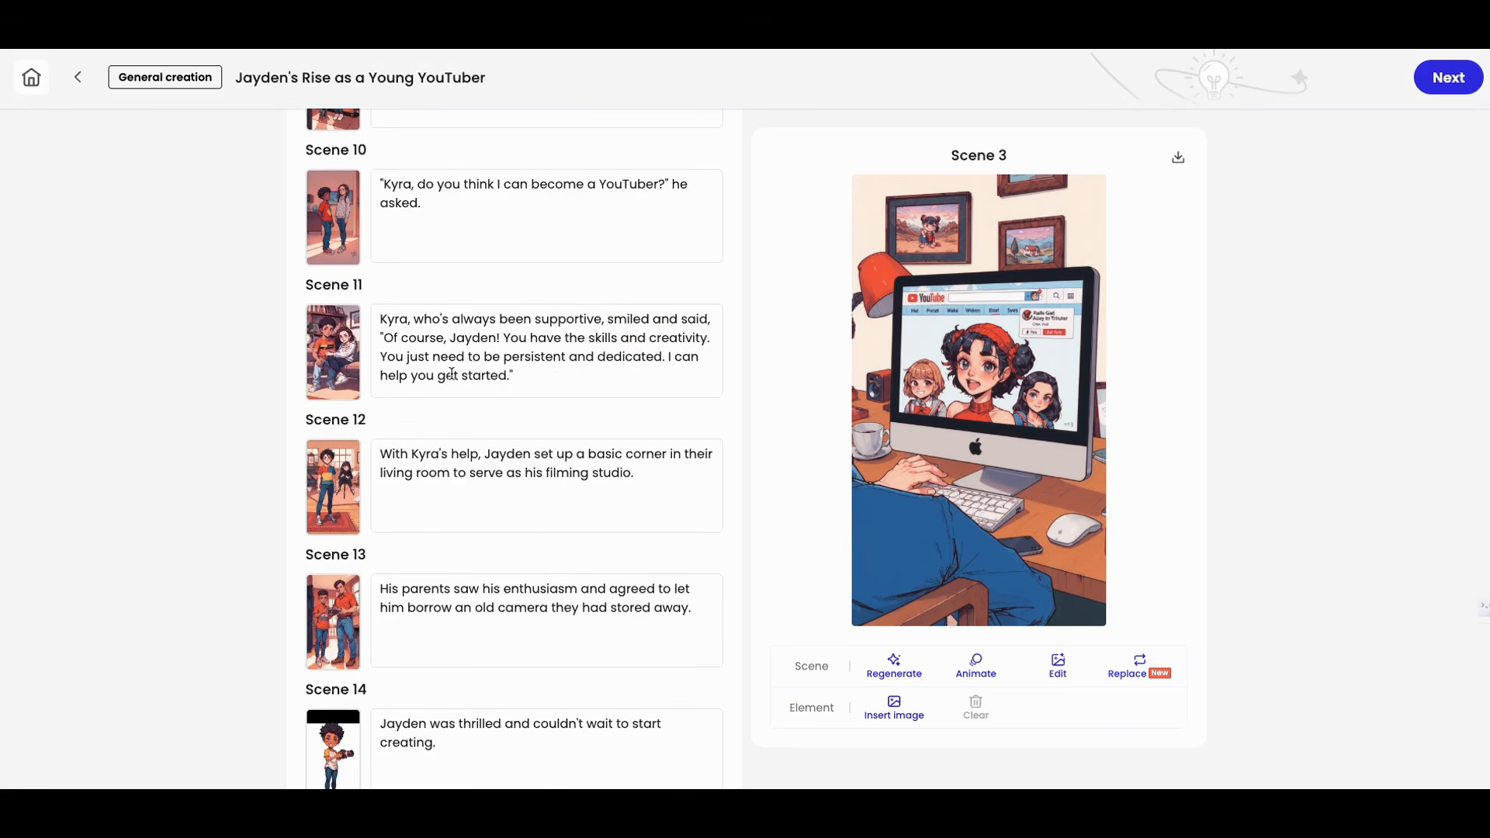
scroll(480, 407, down, 12)
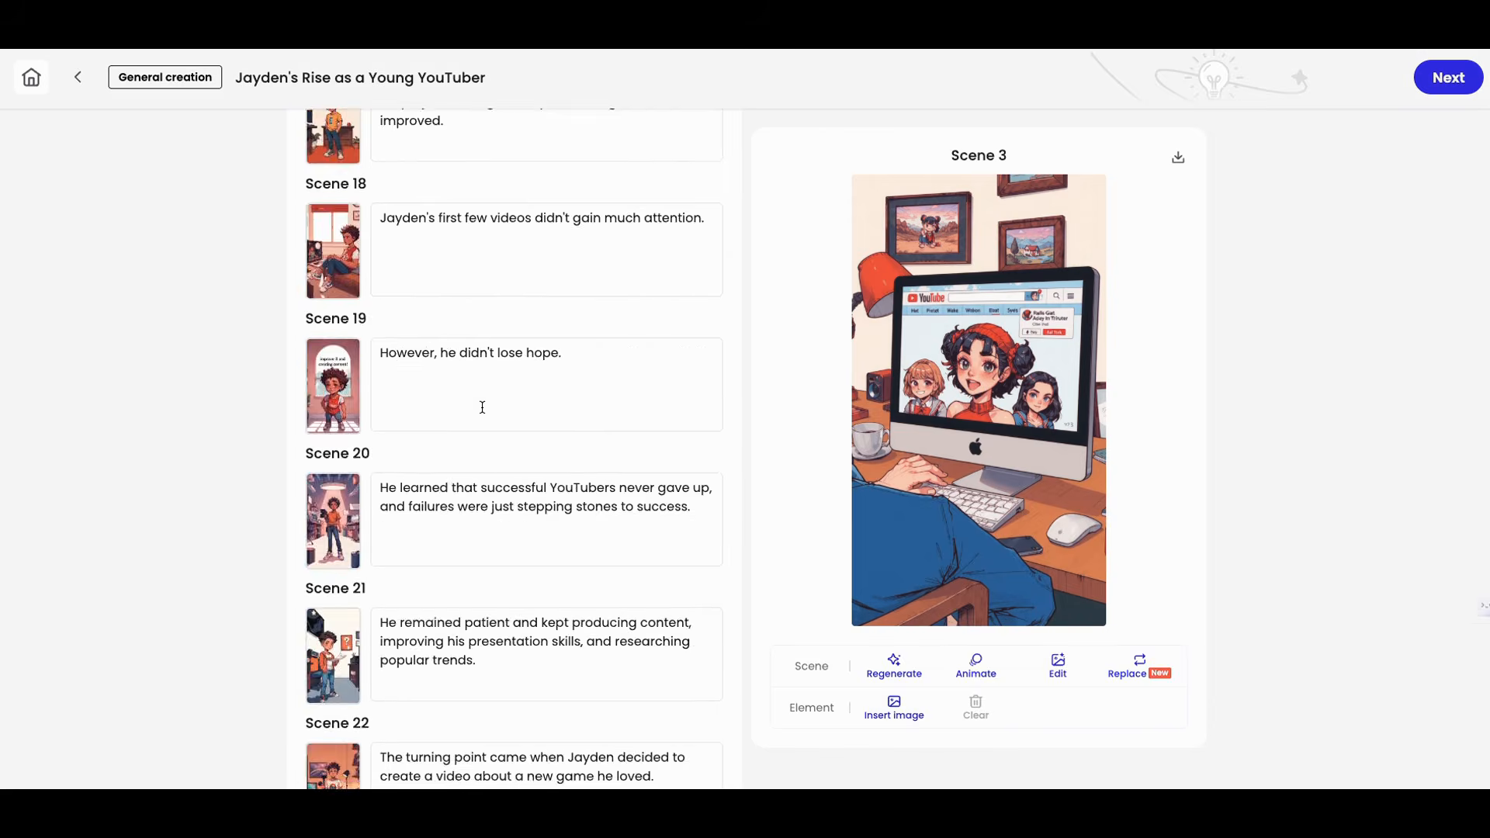
scroll(514, 420, down, 6)
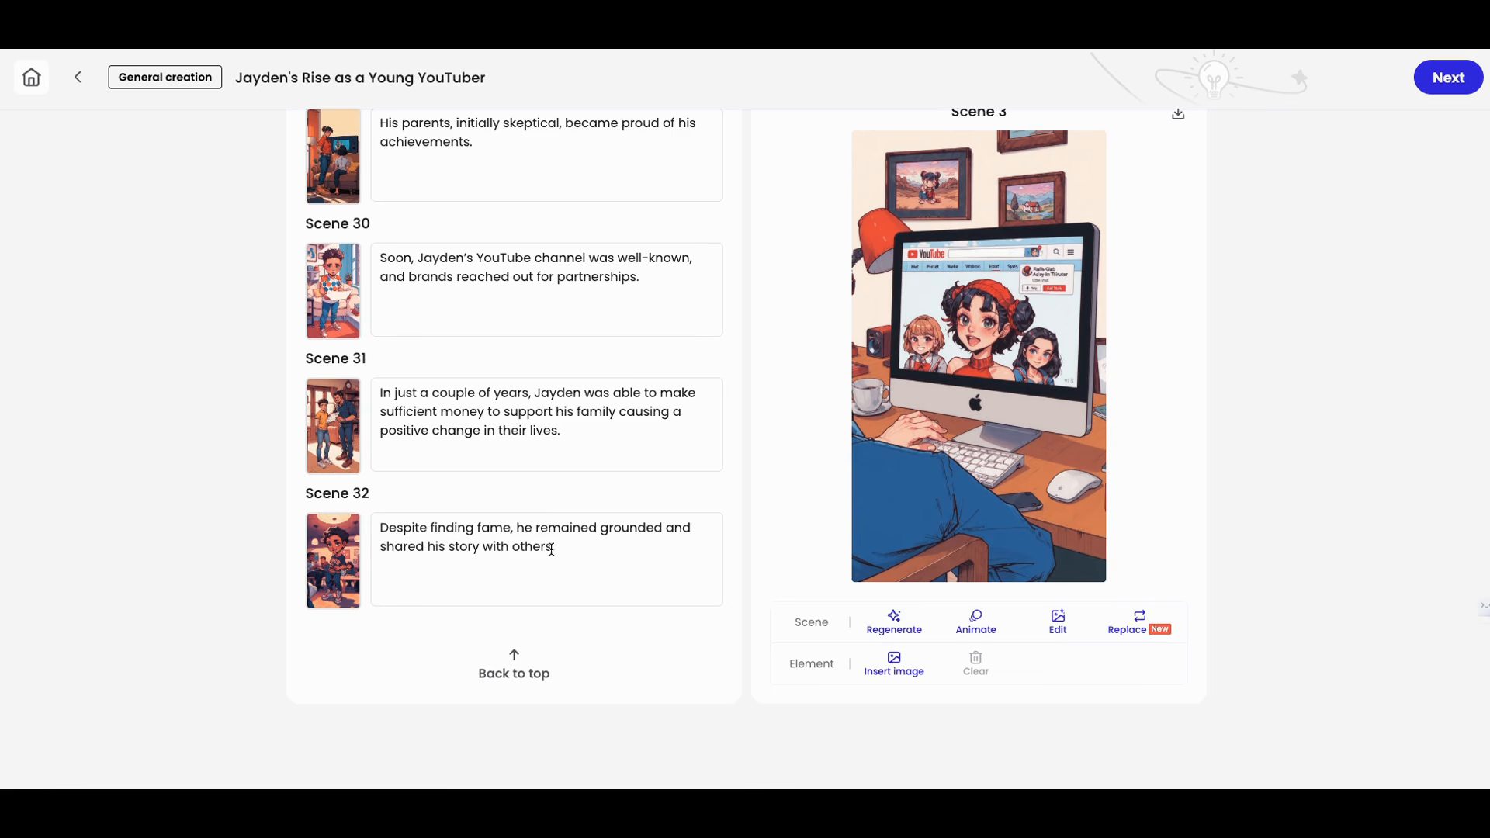
- Look at the generated images of scenes 31, 30, 29, 28 and 27
click(461, 444)
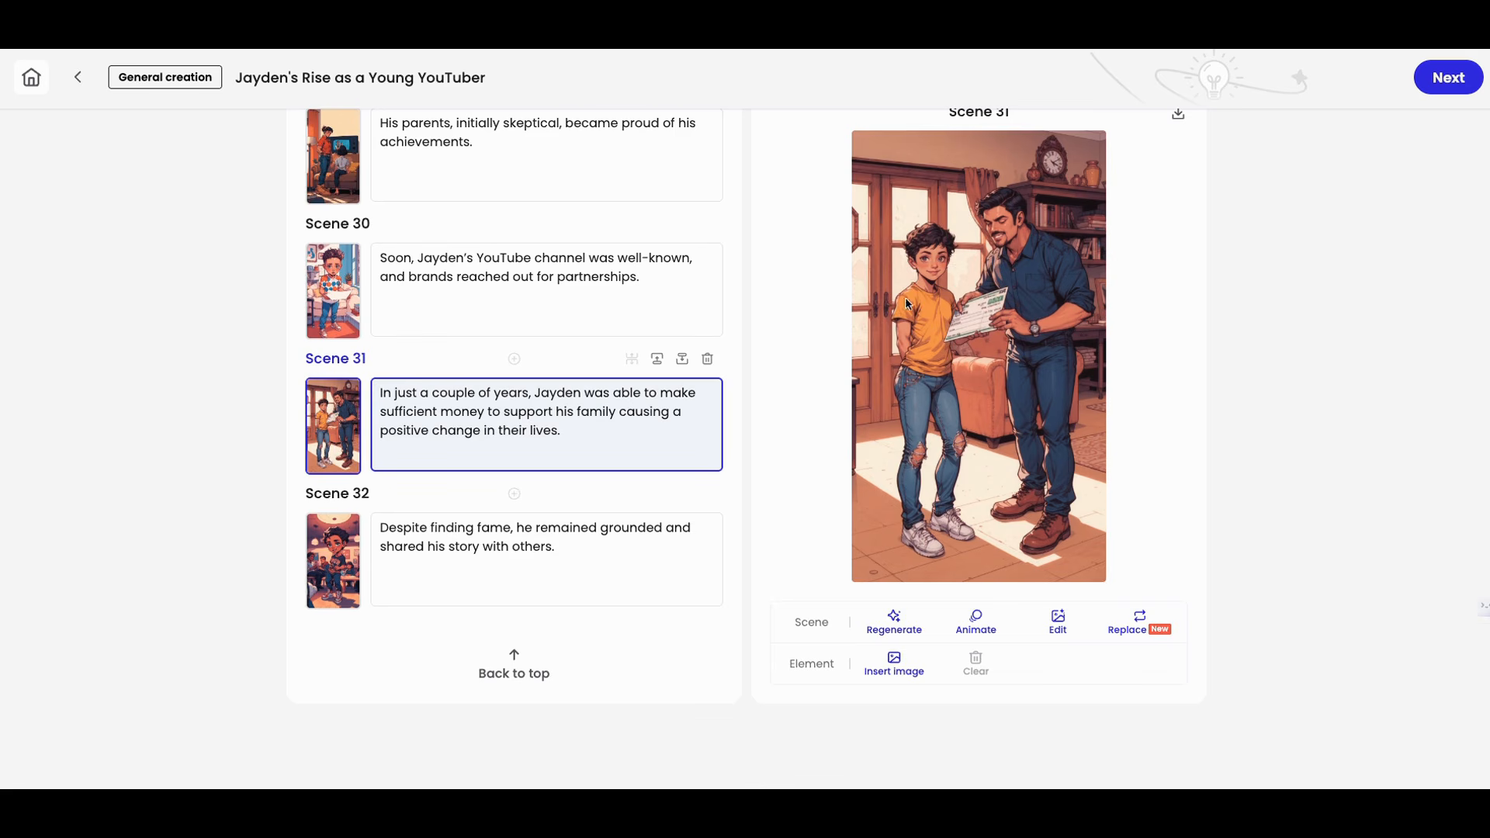
click(615, 307)
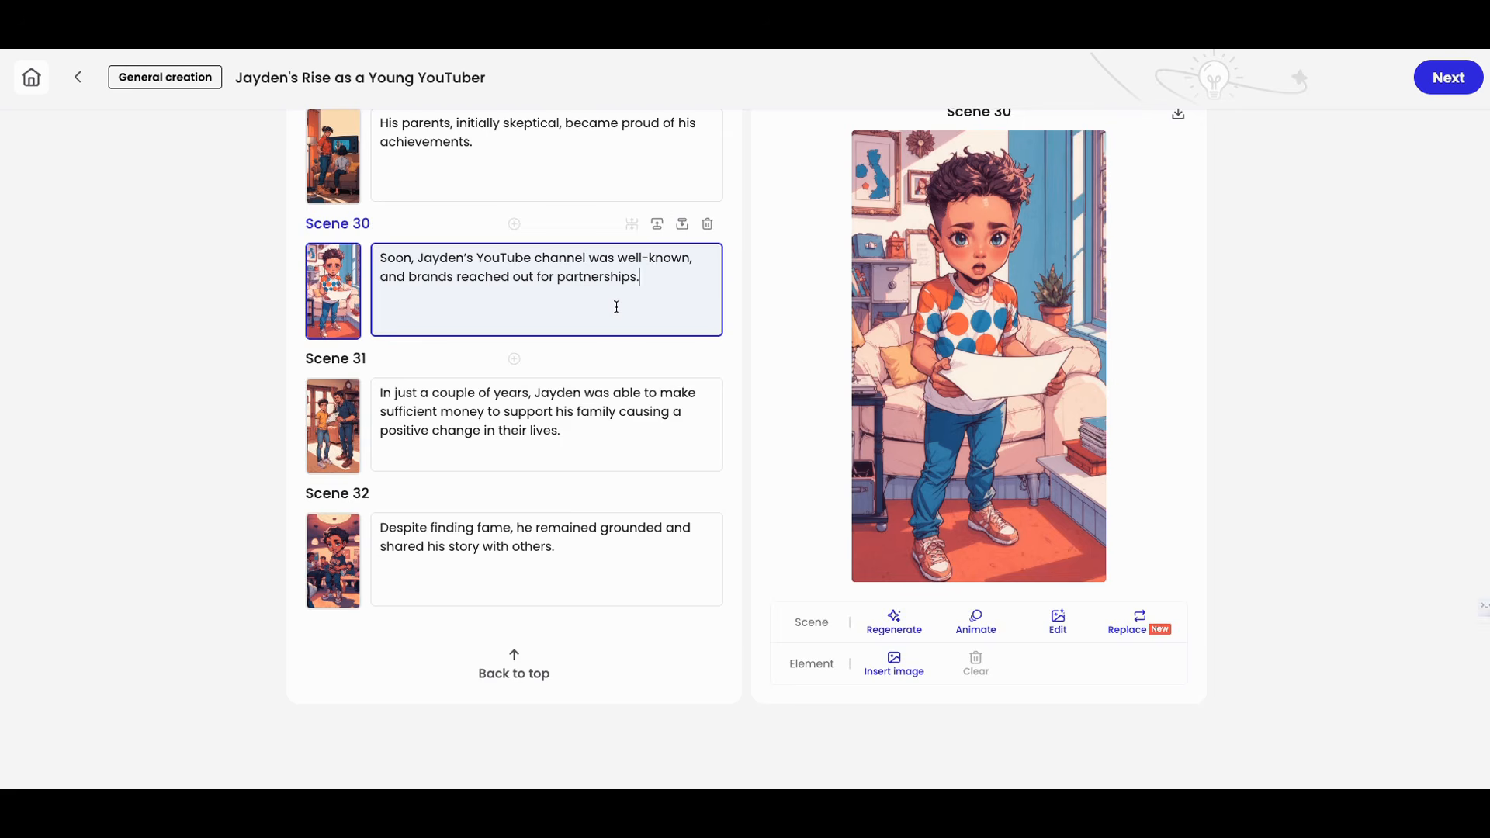
scroll(616, 307, up, 3)
click(596, 370)
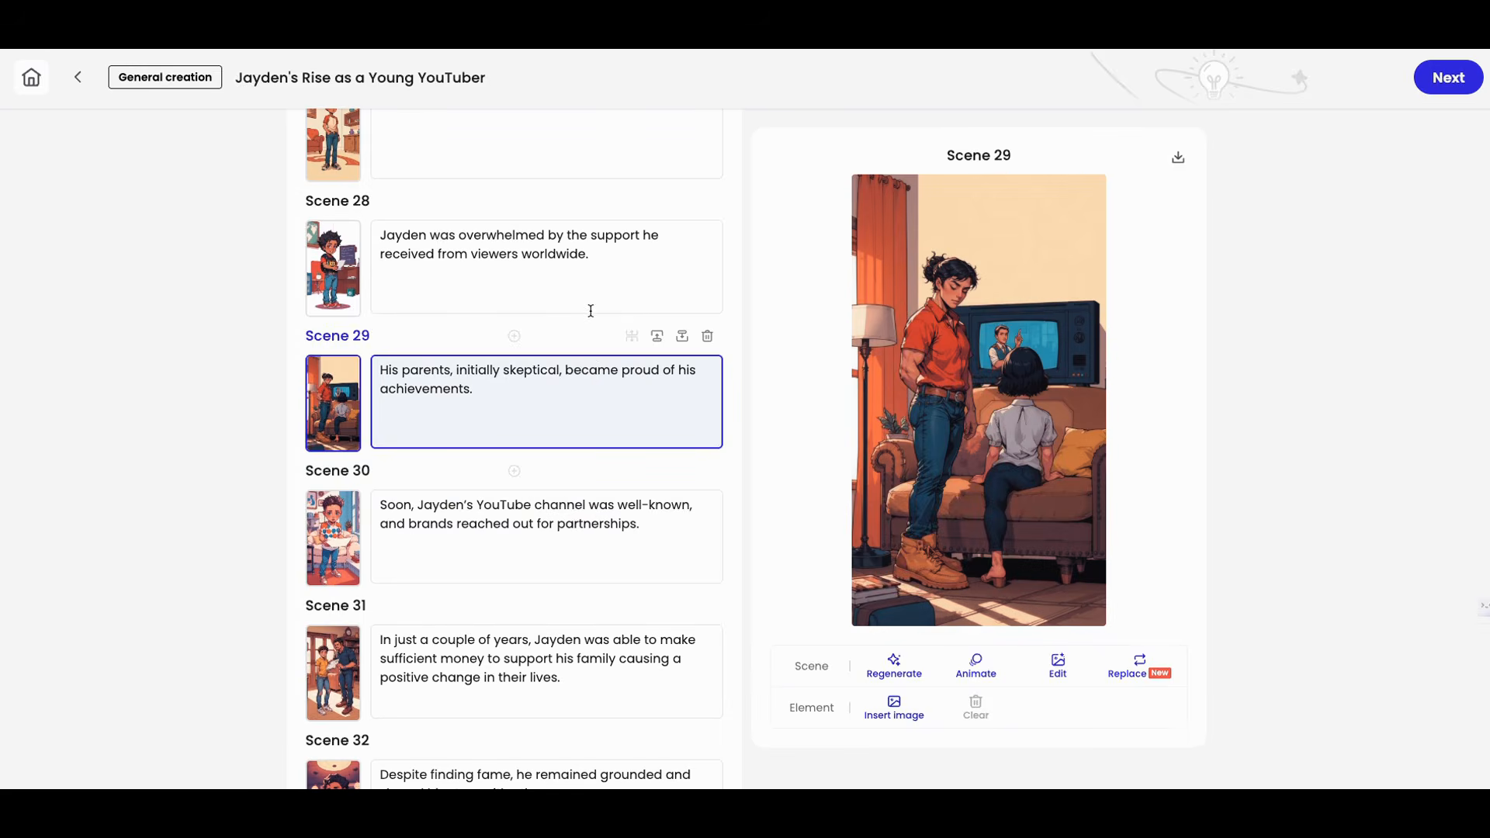
click(590, 289)
scroll(590, 289, up, 5)
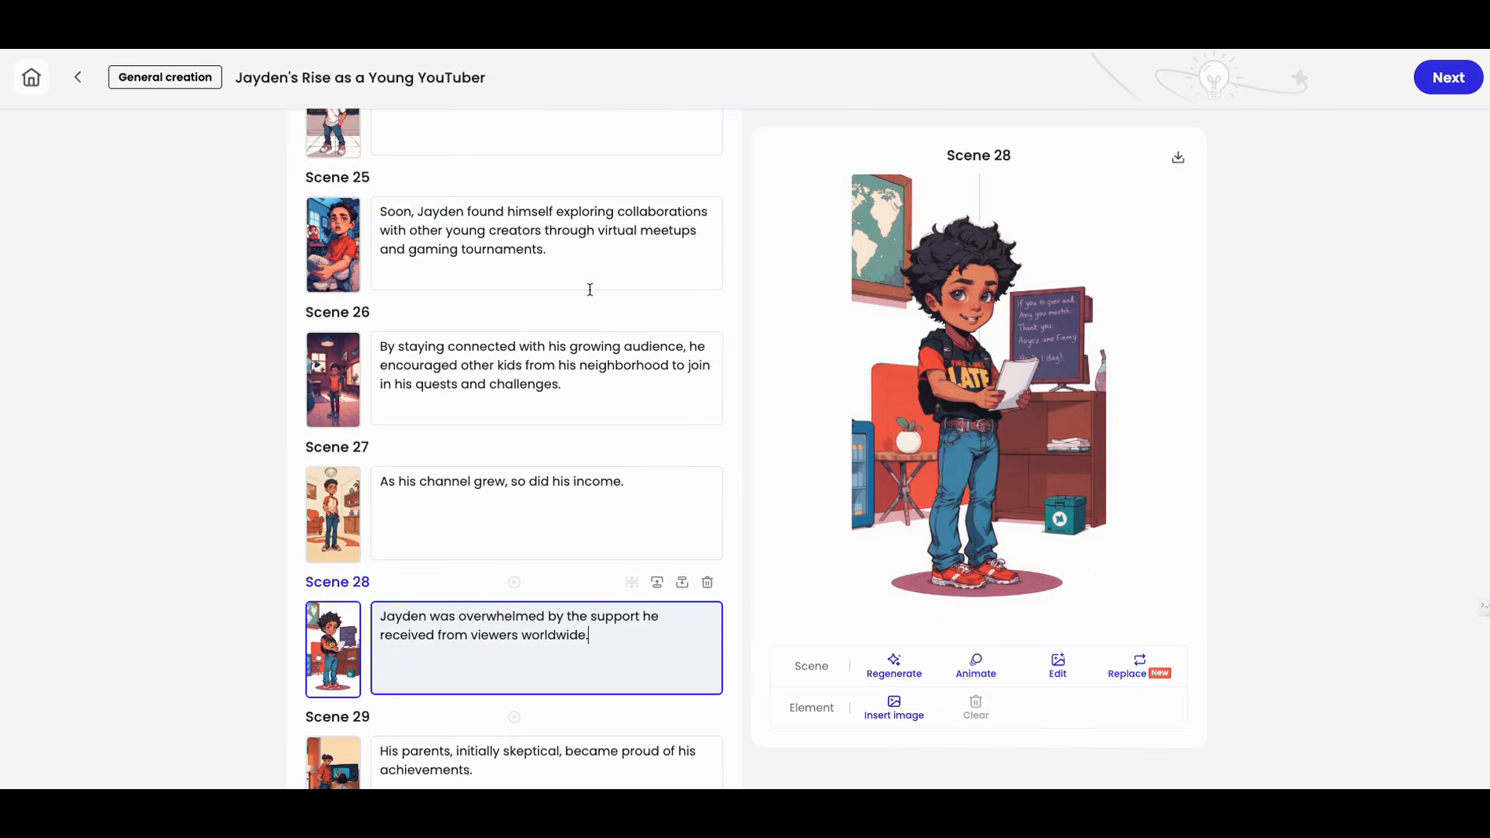
click(509, 475)
- Compare the credit cost and time estimate of animating all scenes with High quality on and off, without starting the animation
scroll(512, 416, up, 20)
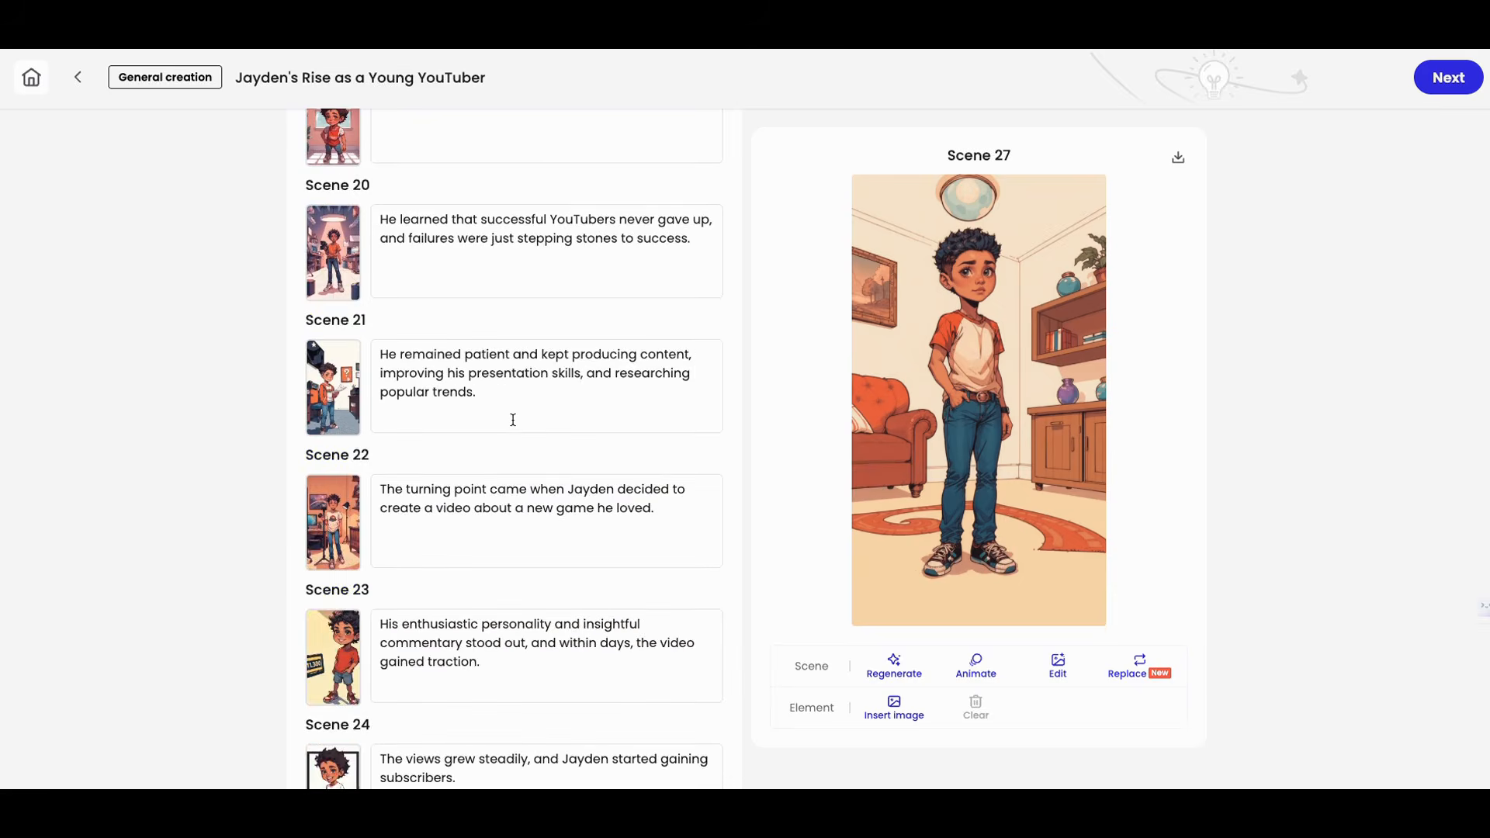
scroll(515, 408, up, 15)
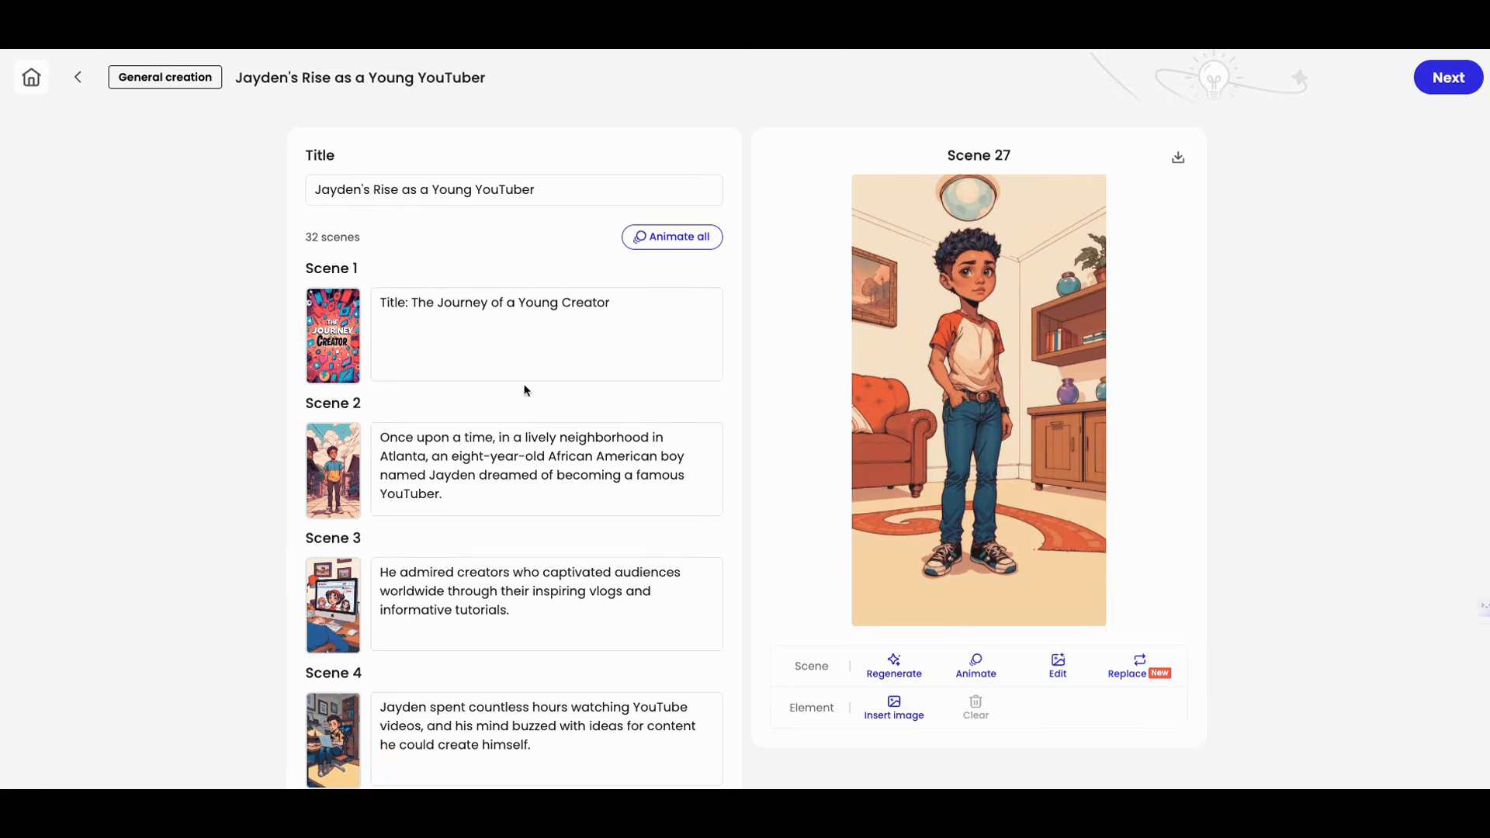
click(667, 242)
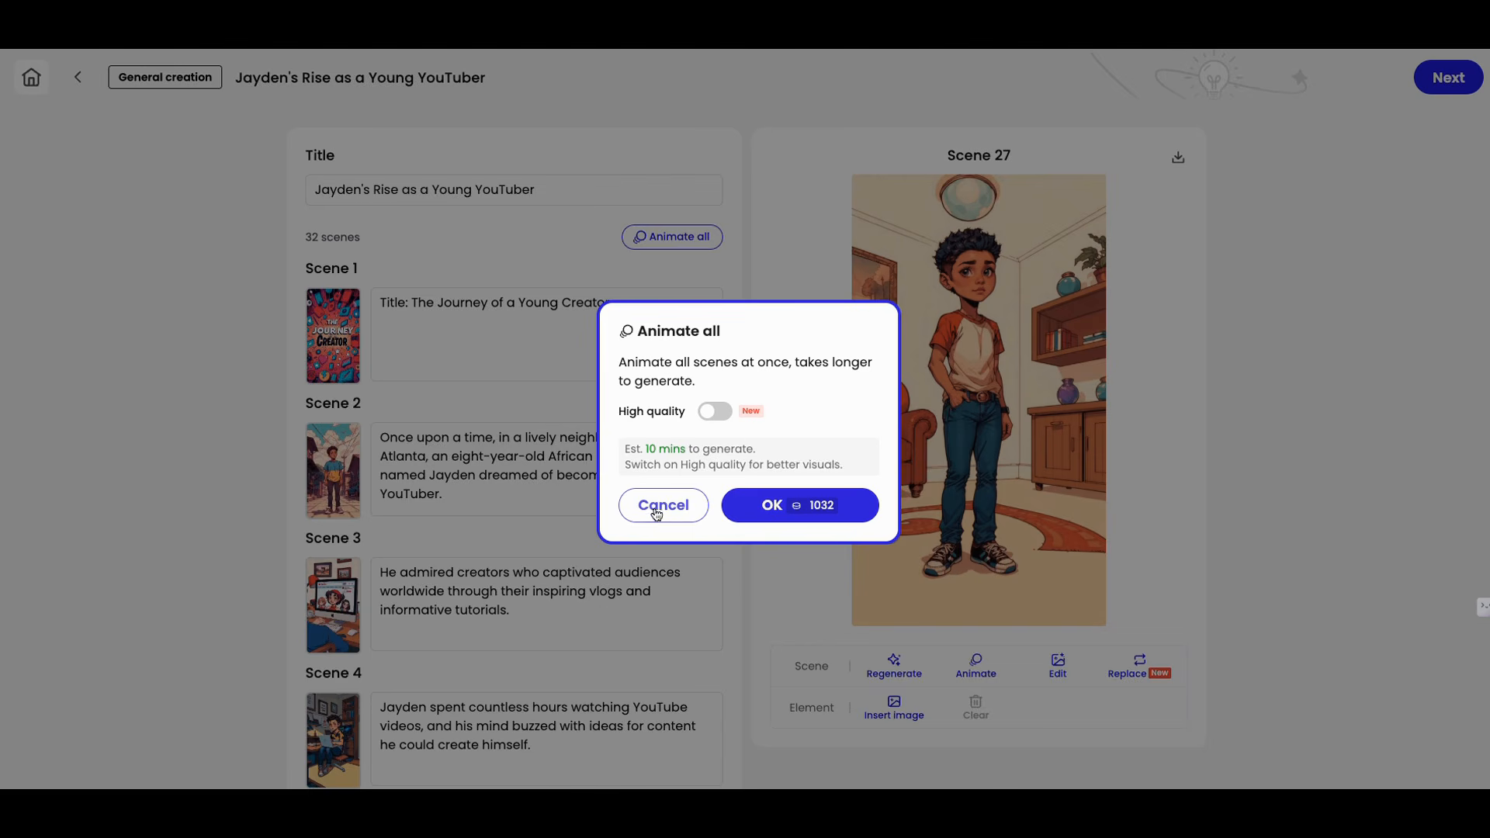
click(729, 416)
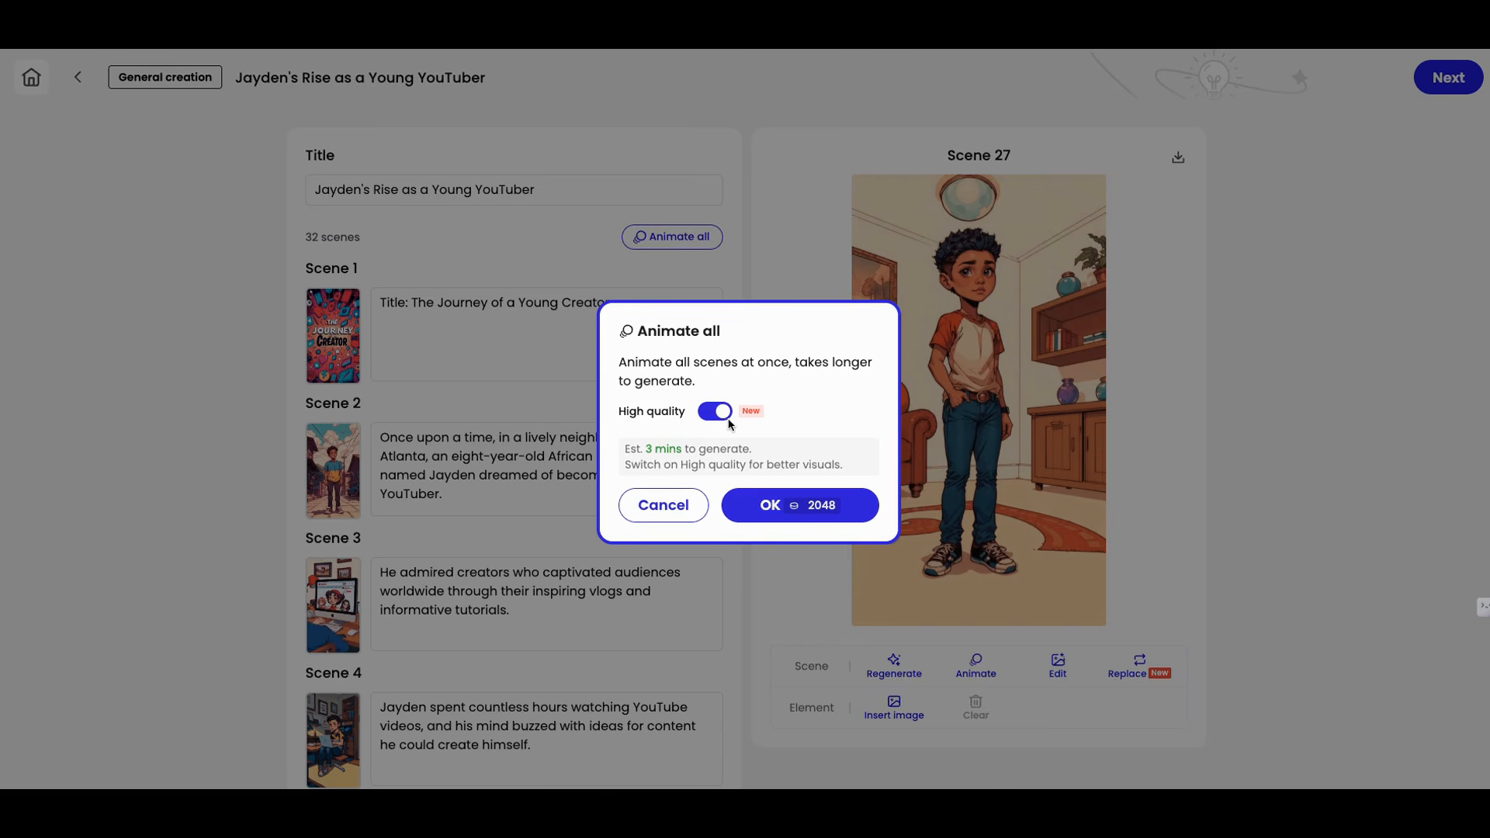
click(708, 416)
click(728, 417)
click(707, 419)
click(674, 505)
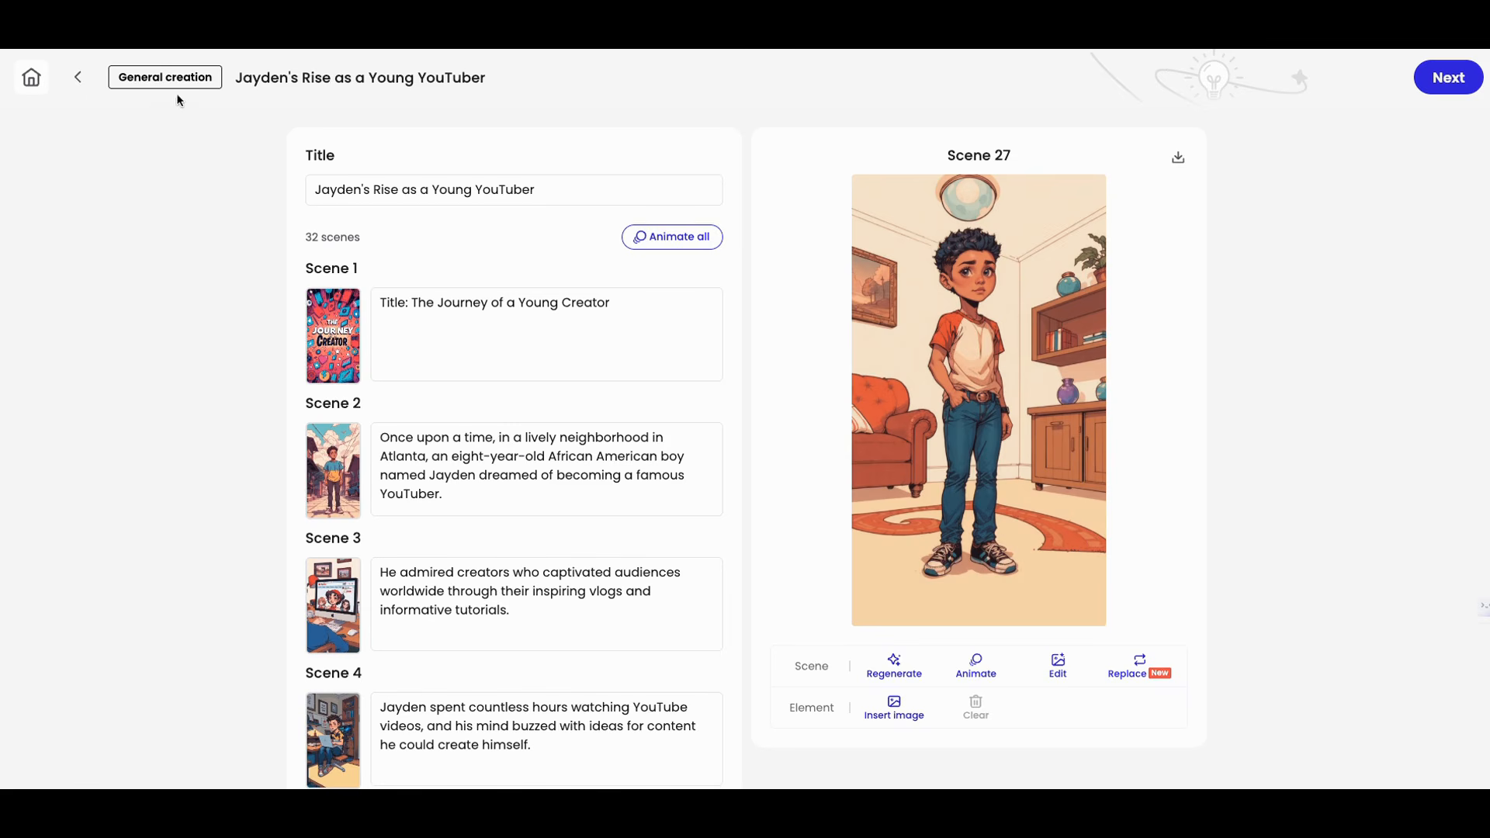
- Return to the home page and check the Steve Jobs draft among the recent projects
click(31, 77)
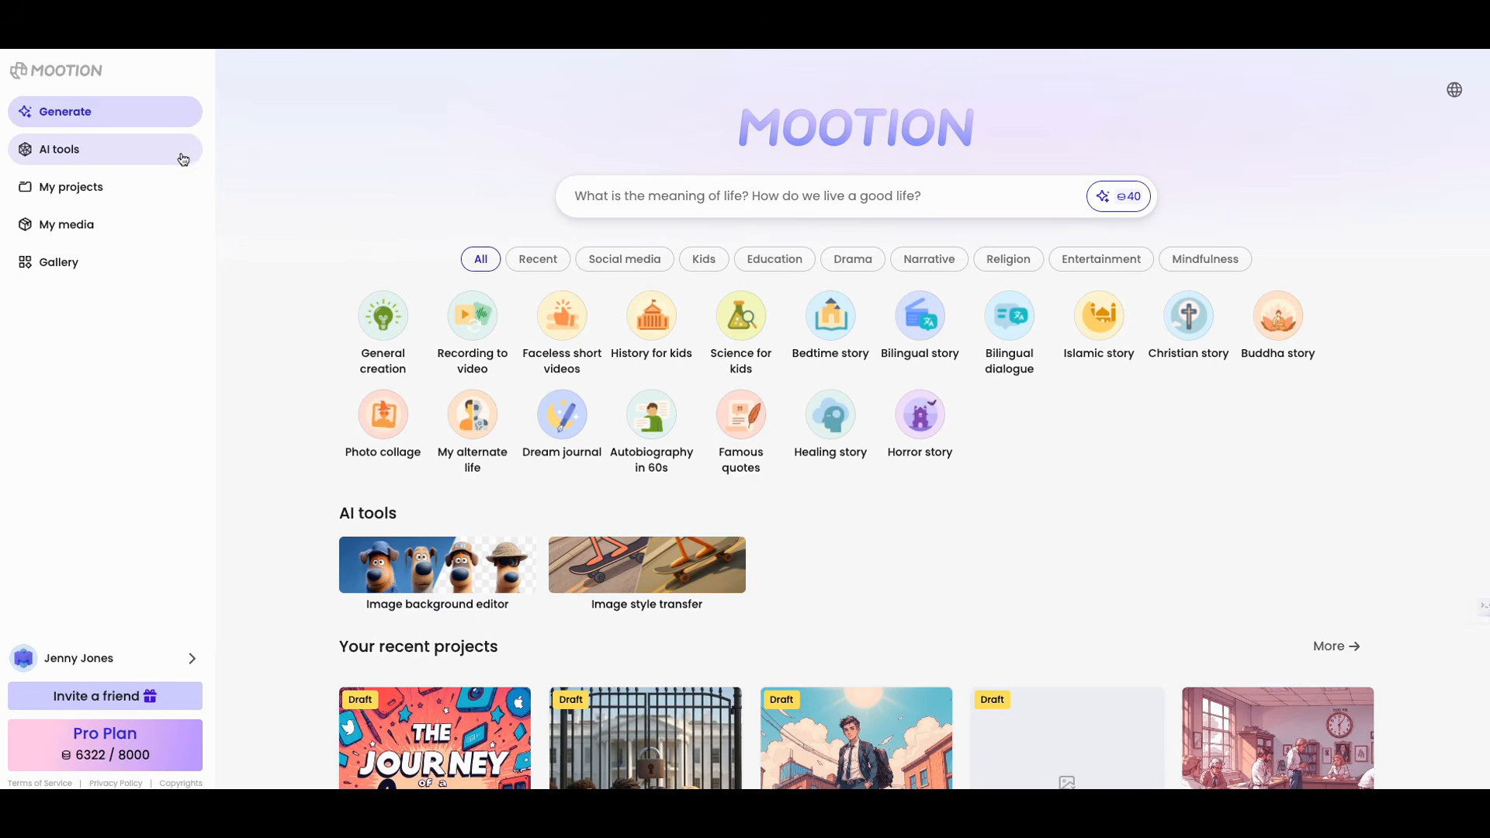
scroll(373, 249, down, 6)
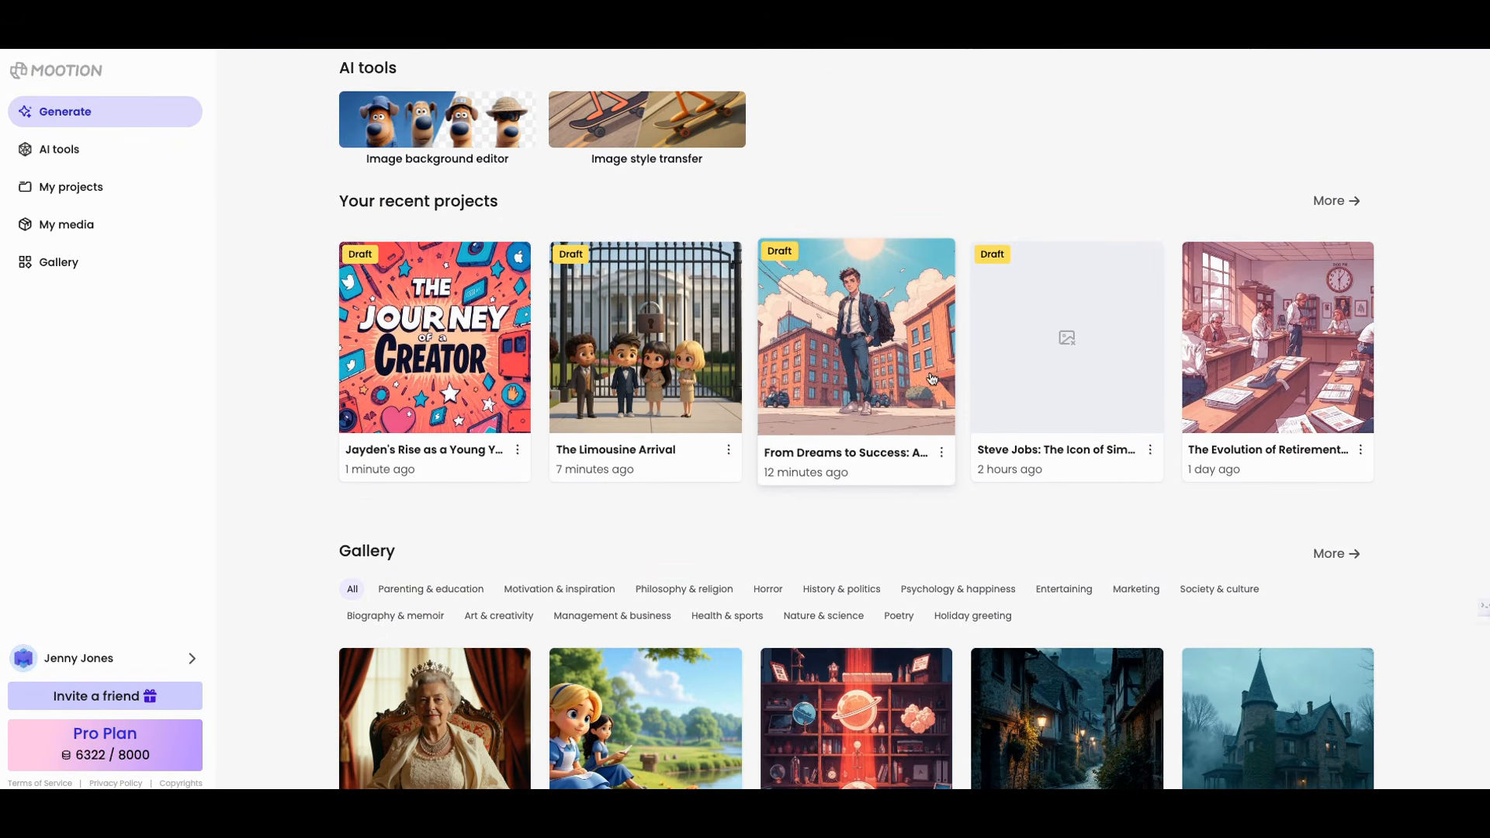
scroll(1001, 380, down, 1)
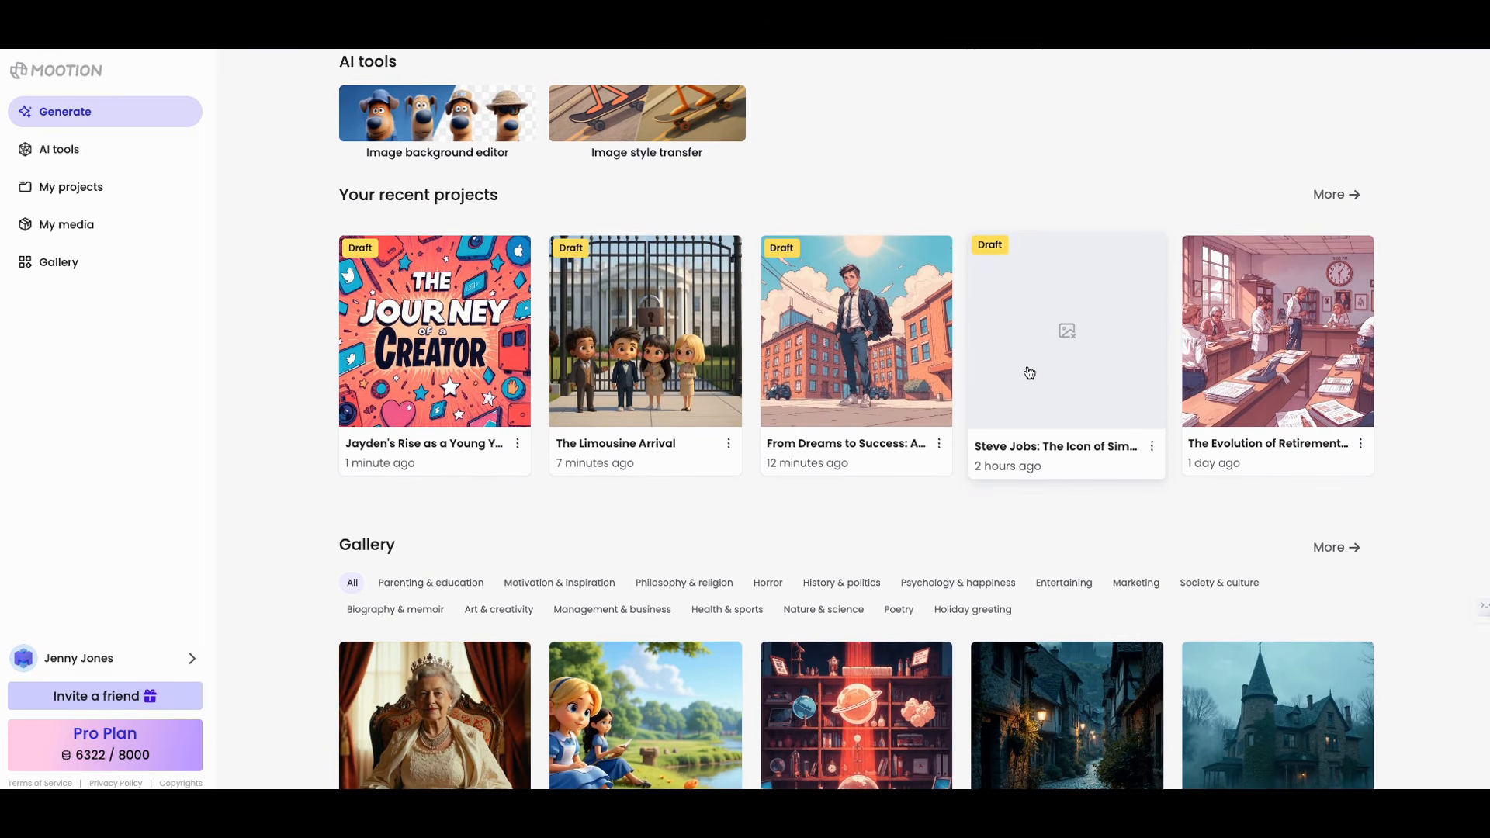
click(1029, 374)
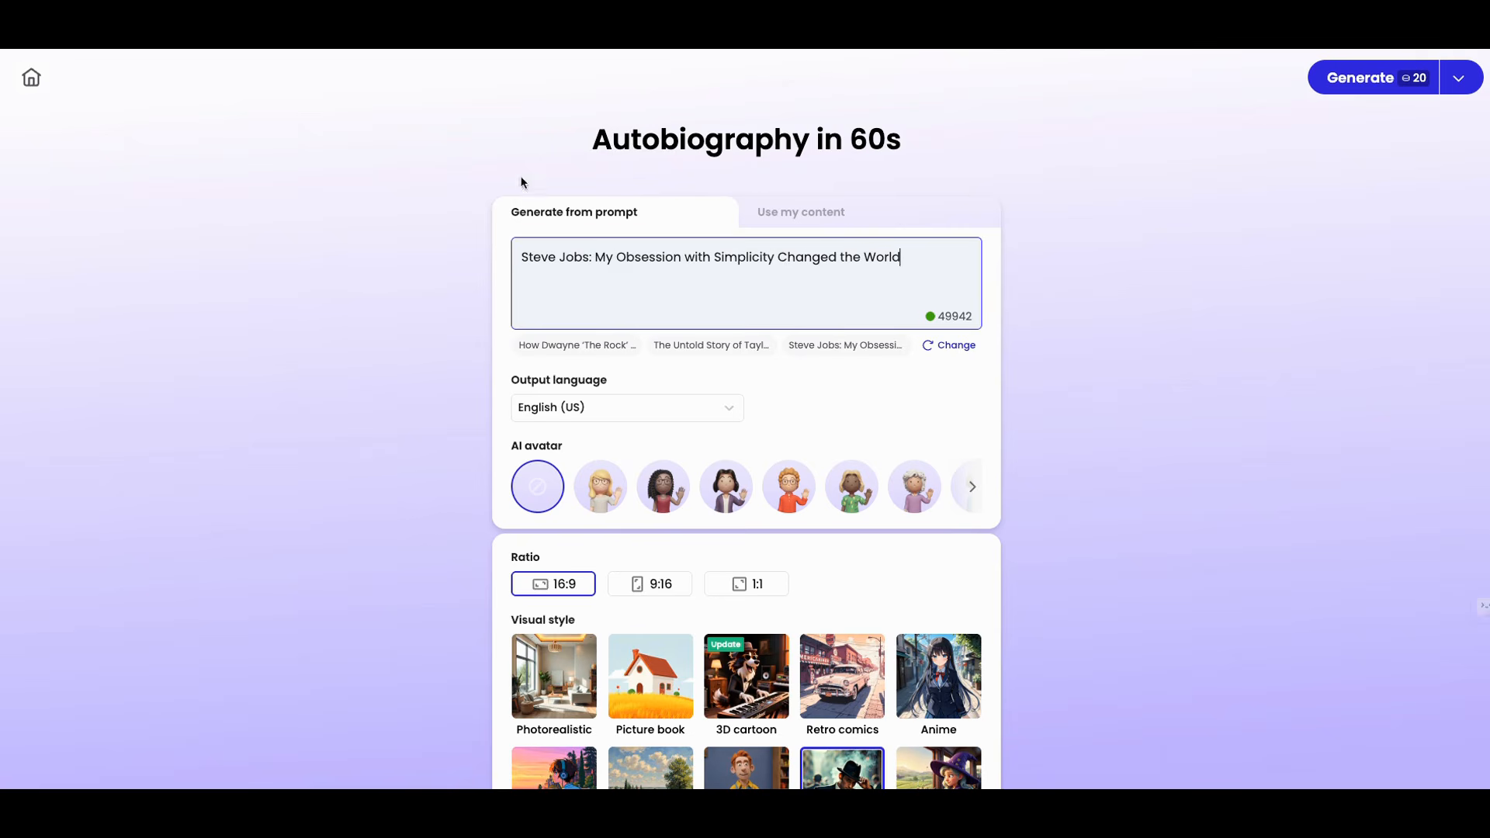
click(32, 77)
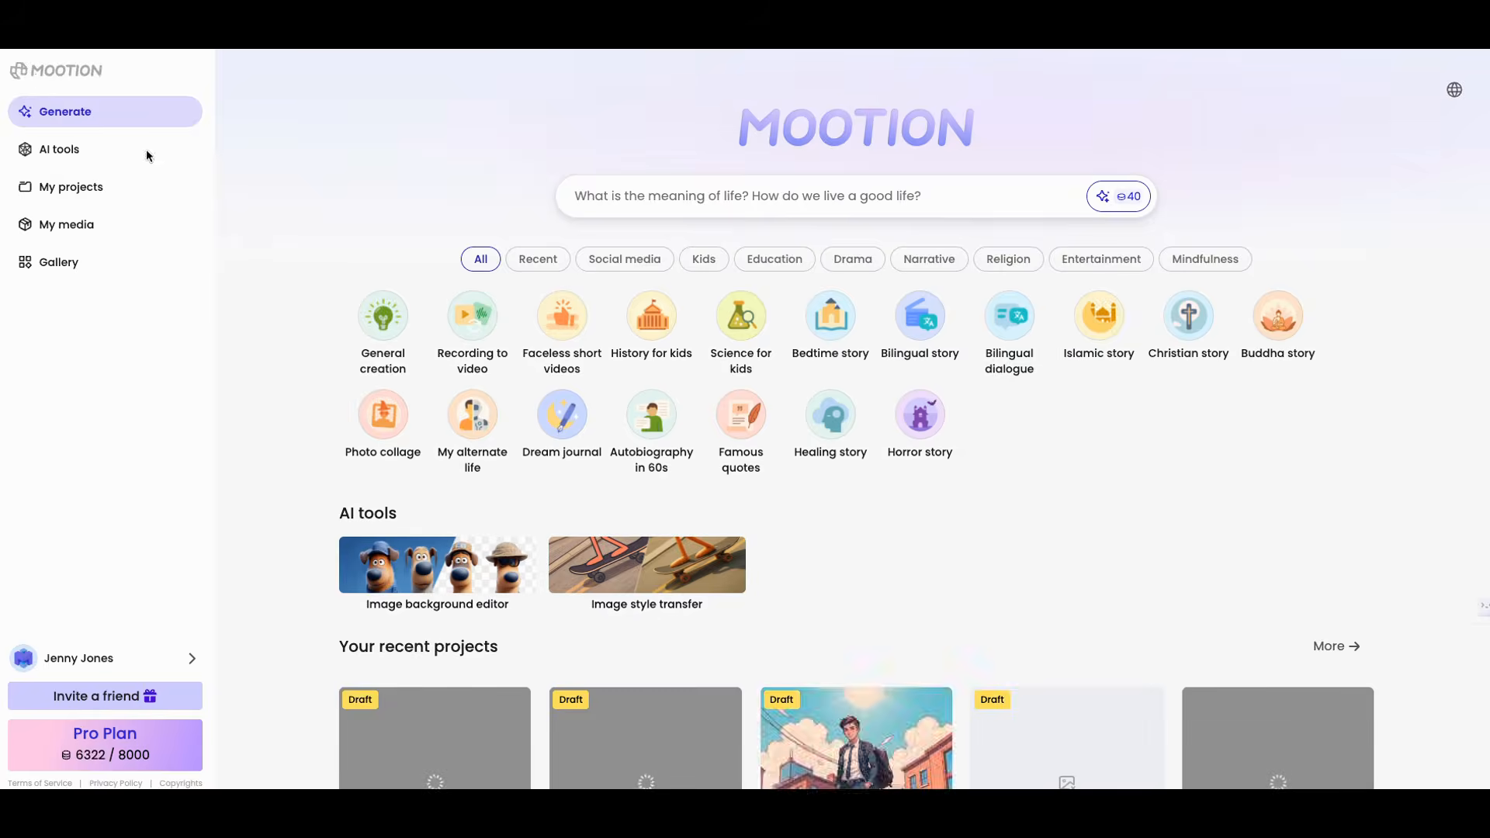
- Browse the example videos in the home page's gallery section
scroll(458, 267, down, 3)
scroll(502, 304, down, 9)
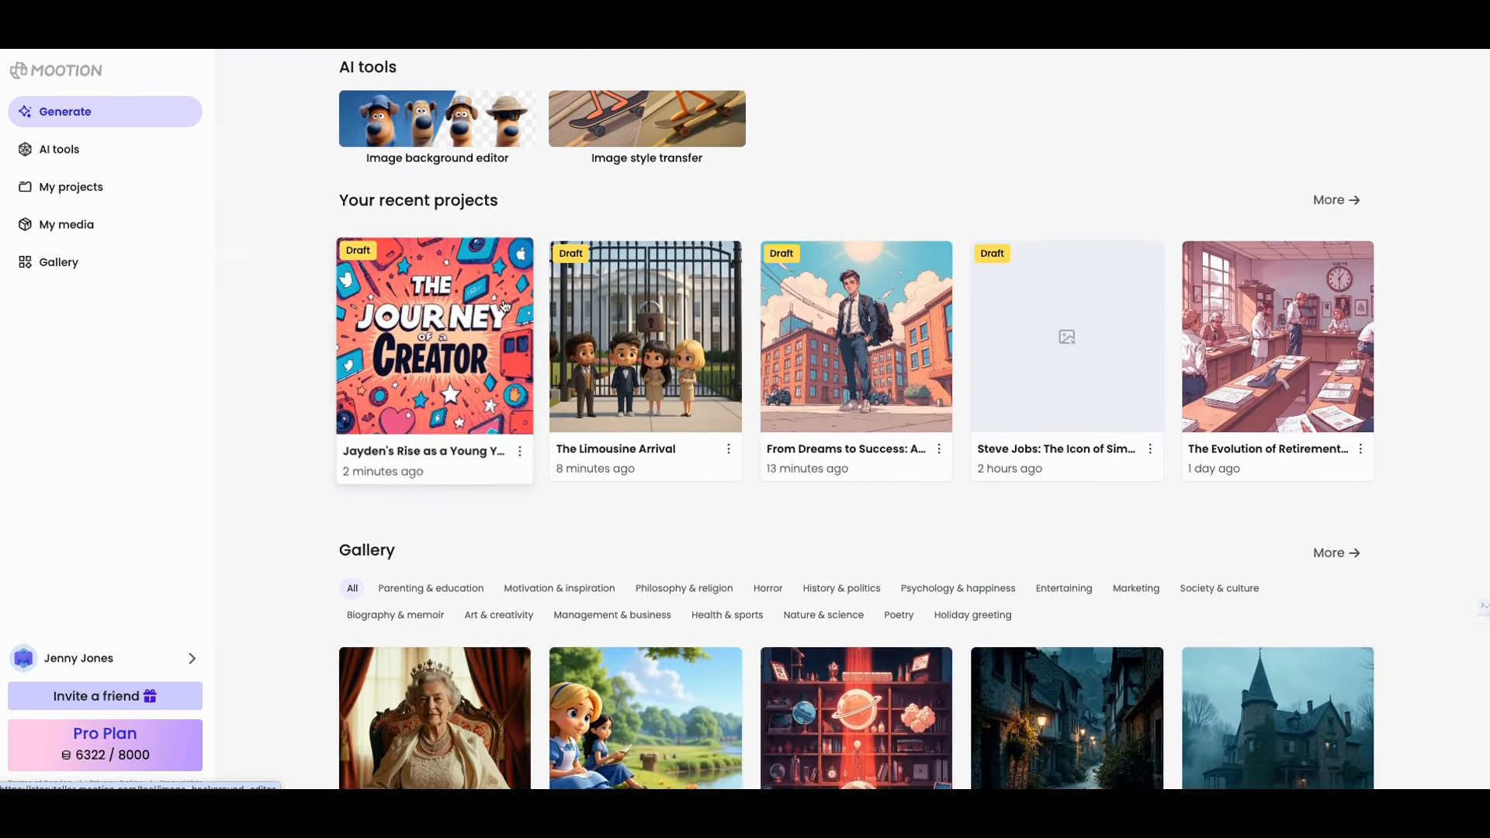
scroll(632, 321, up, 1)
scroll(631, 321, up, 1)
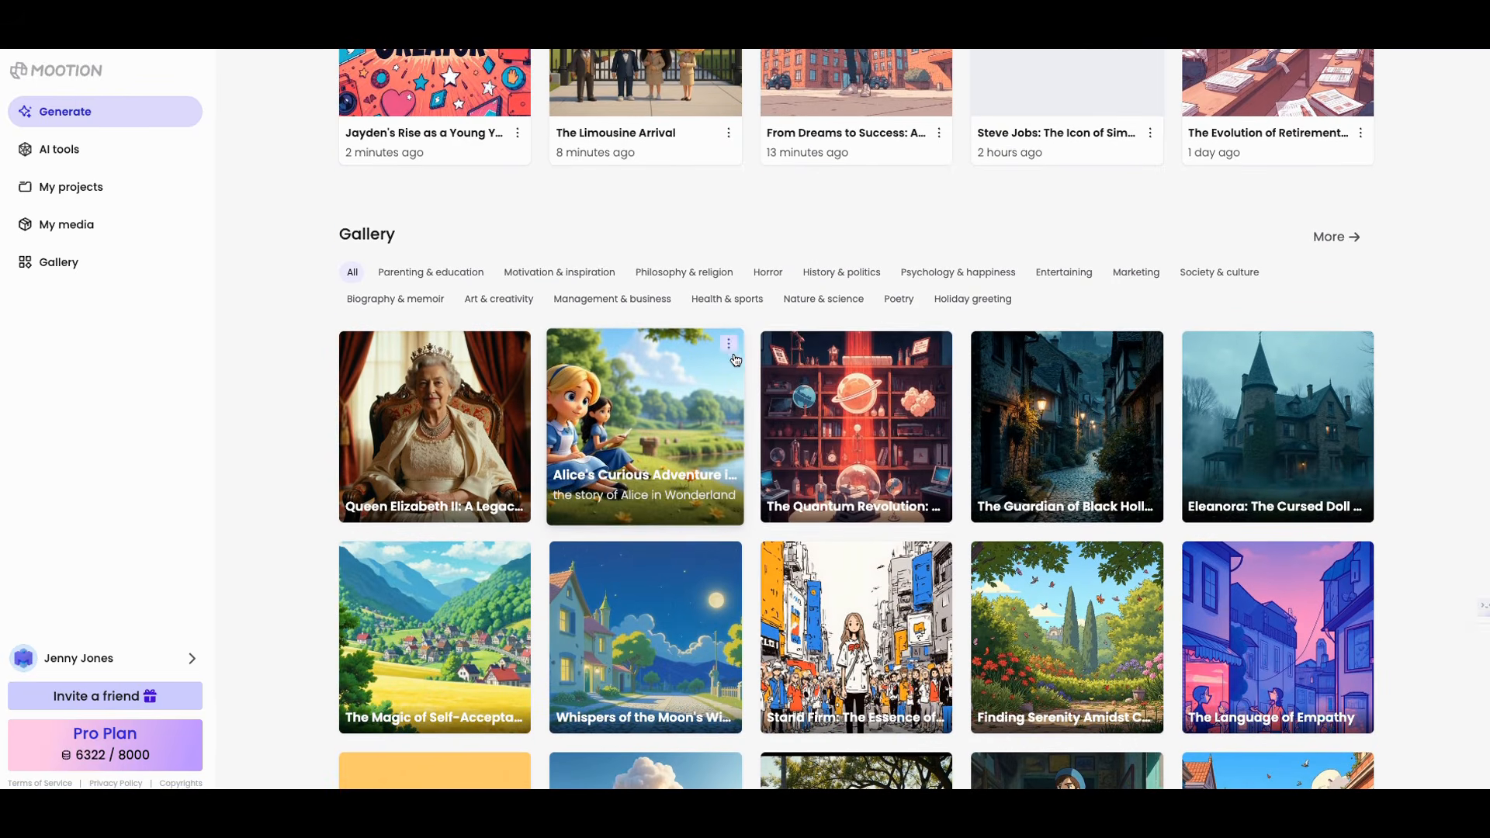
scroll(884, 407, down, 1)
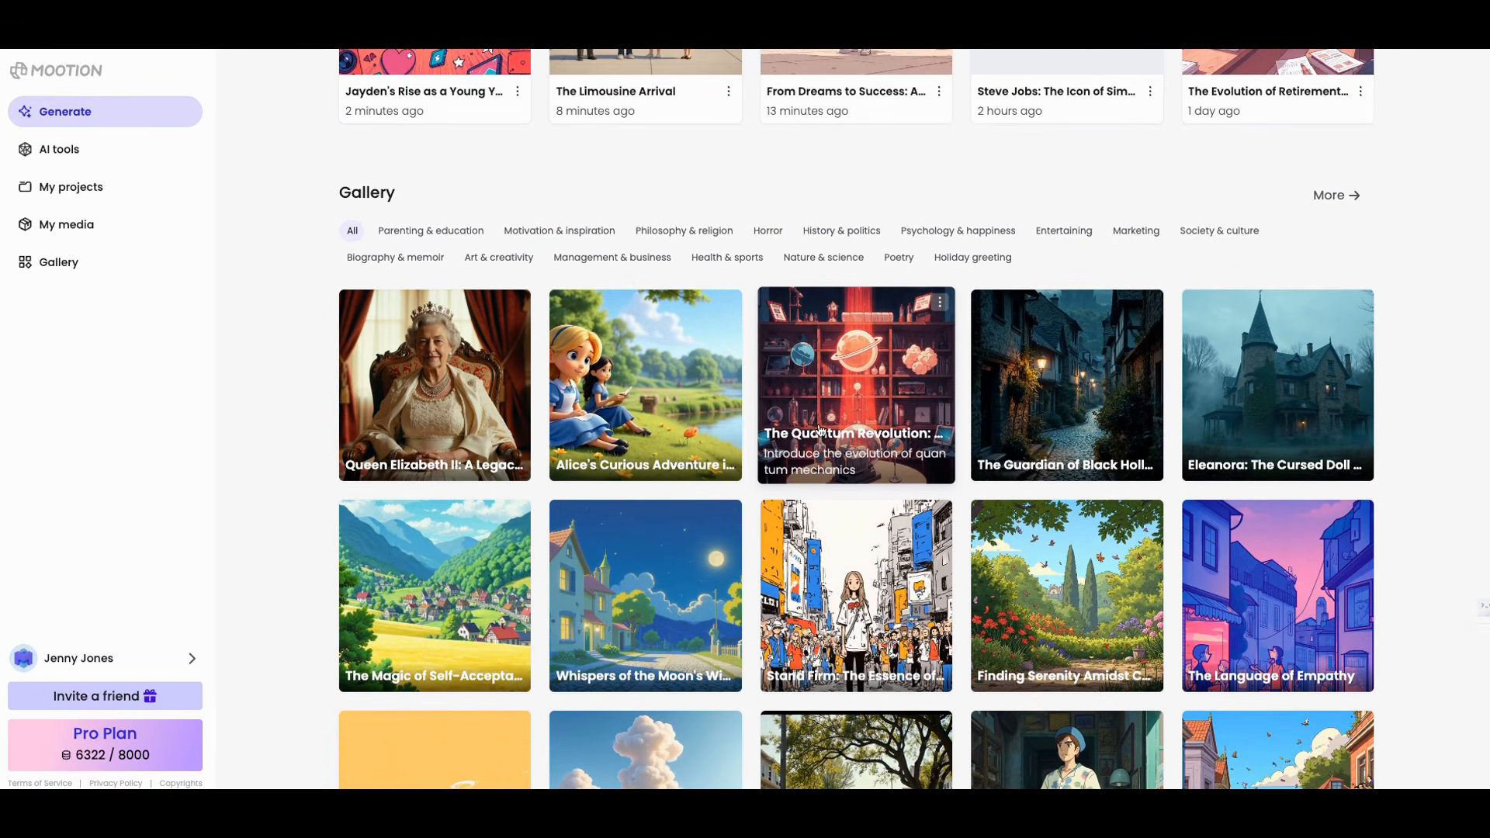
scroll(838, 426, down, 1)
scroll(877, 442, down, 2)
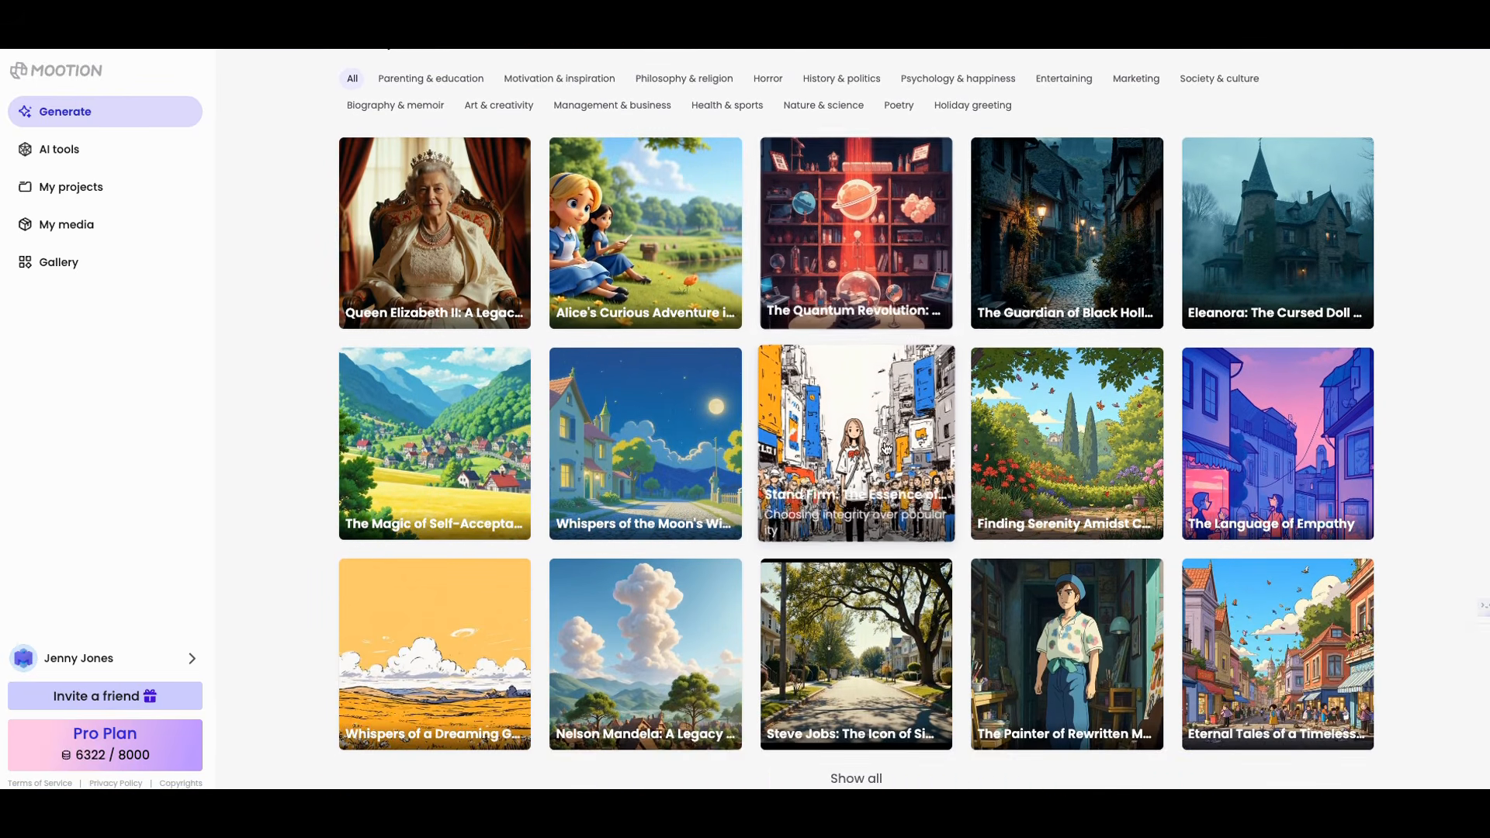
scroll(886, 448, down, 2)
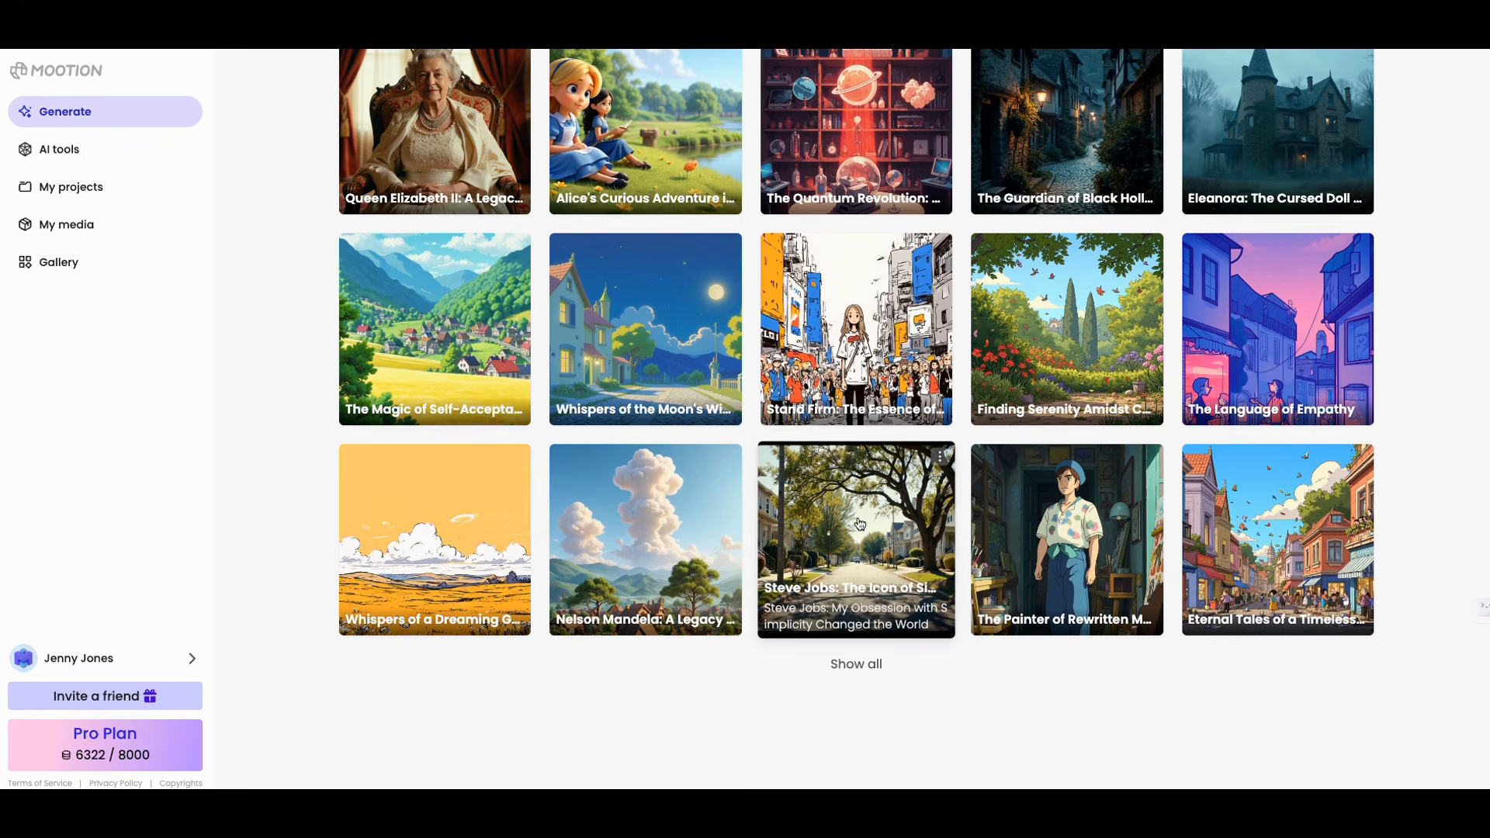
- Open the gallery example "Steve Jobs: The Icon of Simplicity and Innovation" and read its summary, hashtags, script and prompt
click(859, 534)
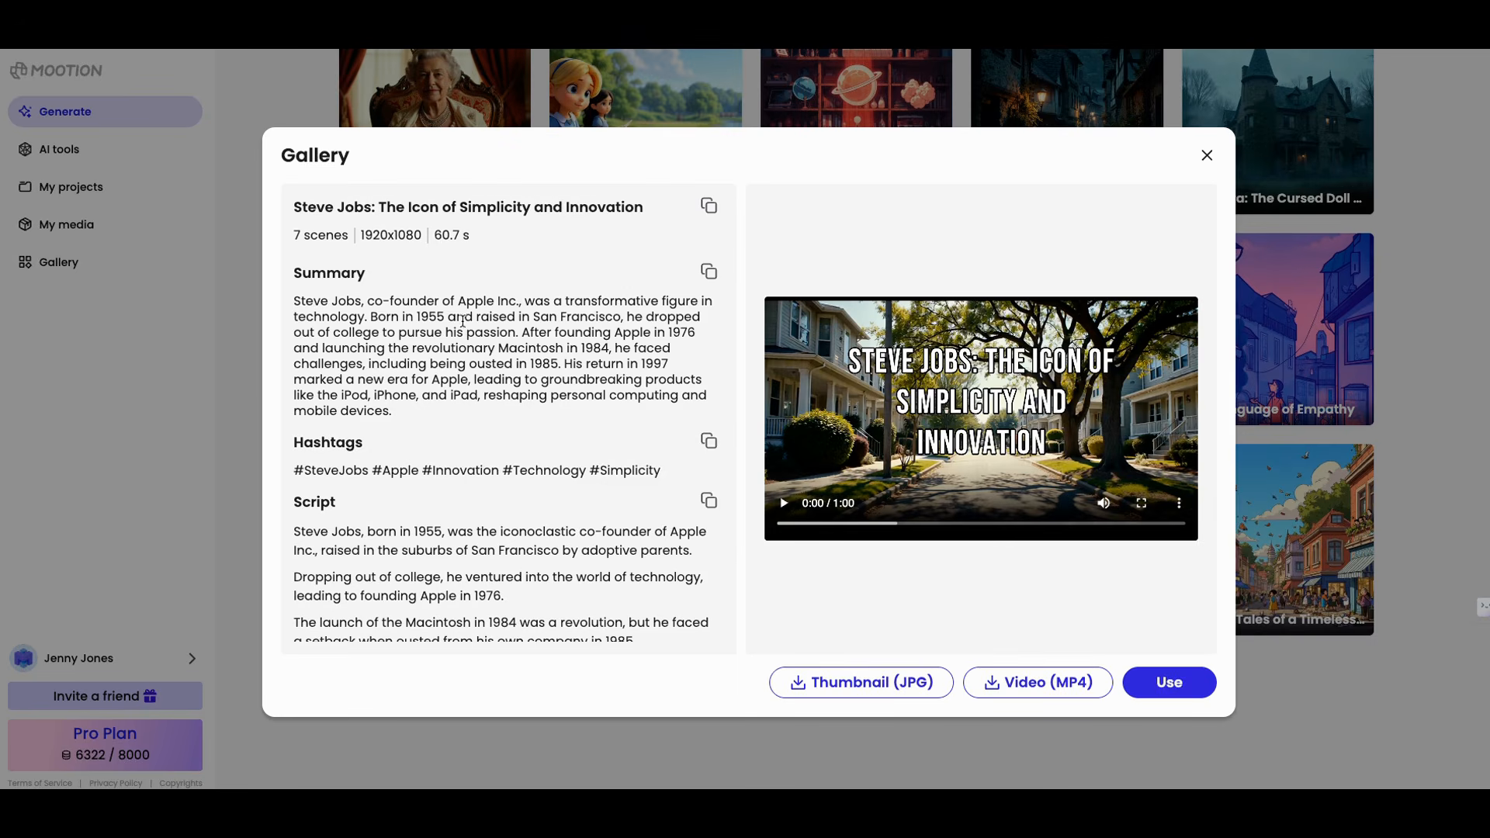
scroll(512, 318, down, 3)
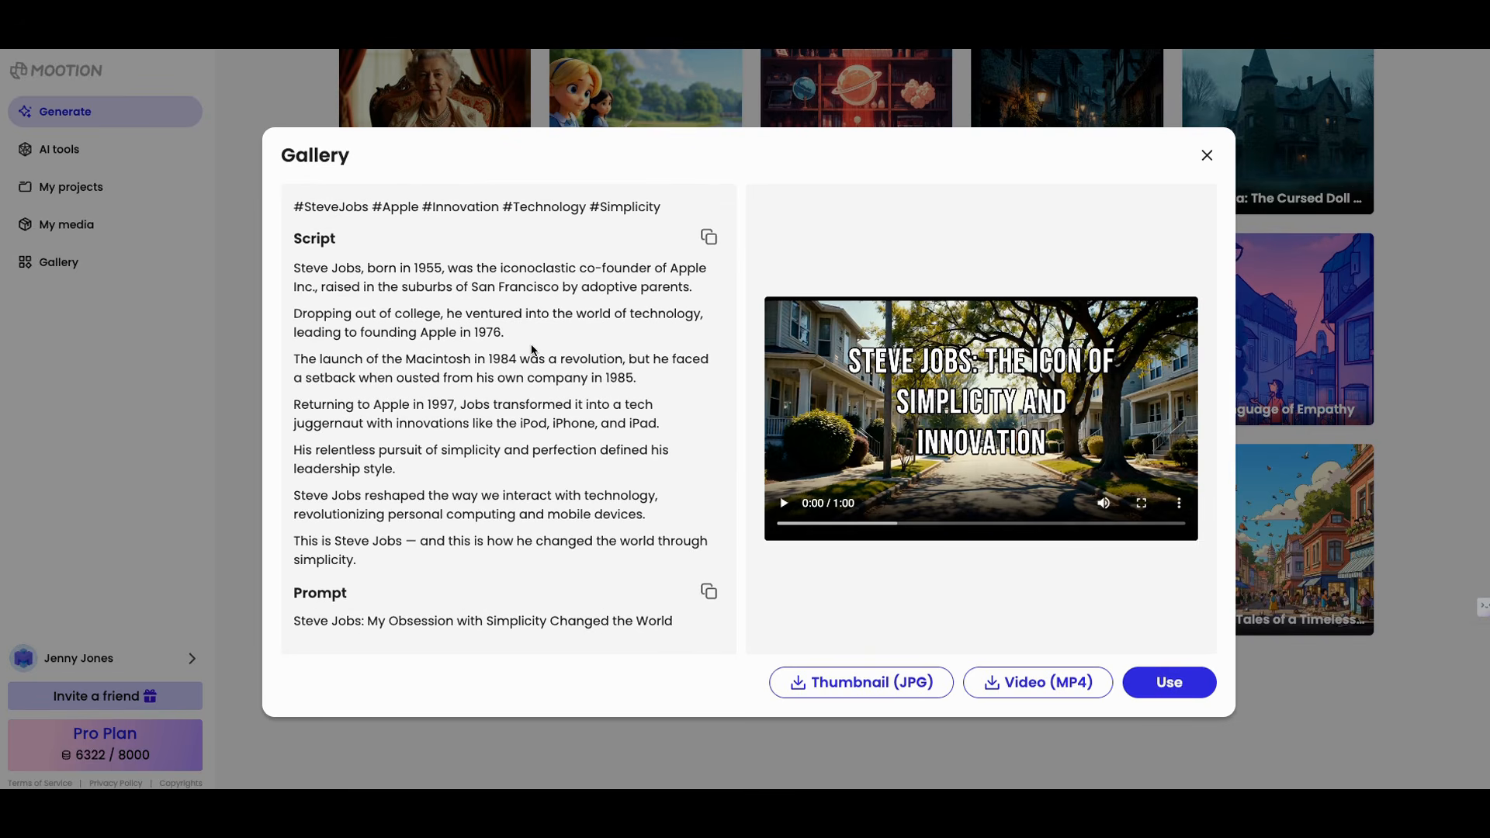
scroll(533, 348, up, 2)
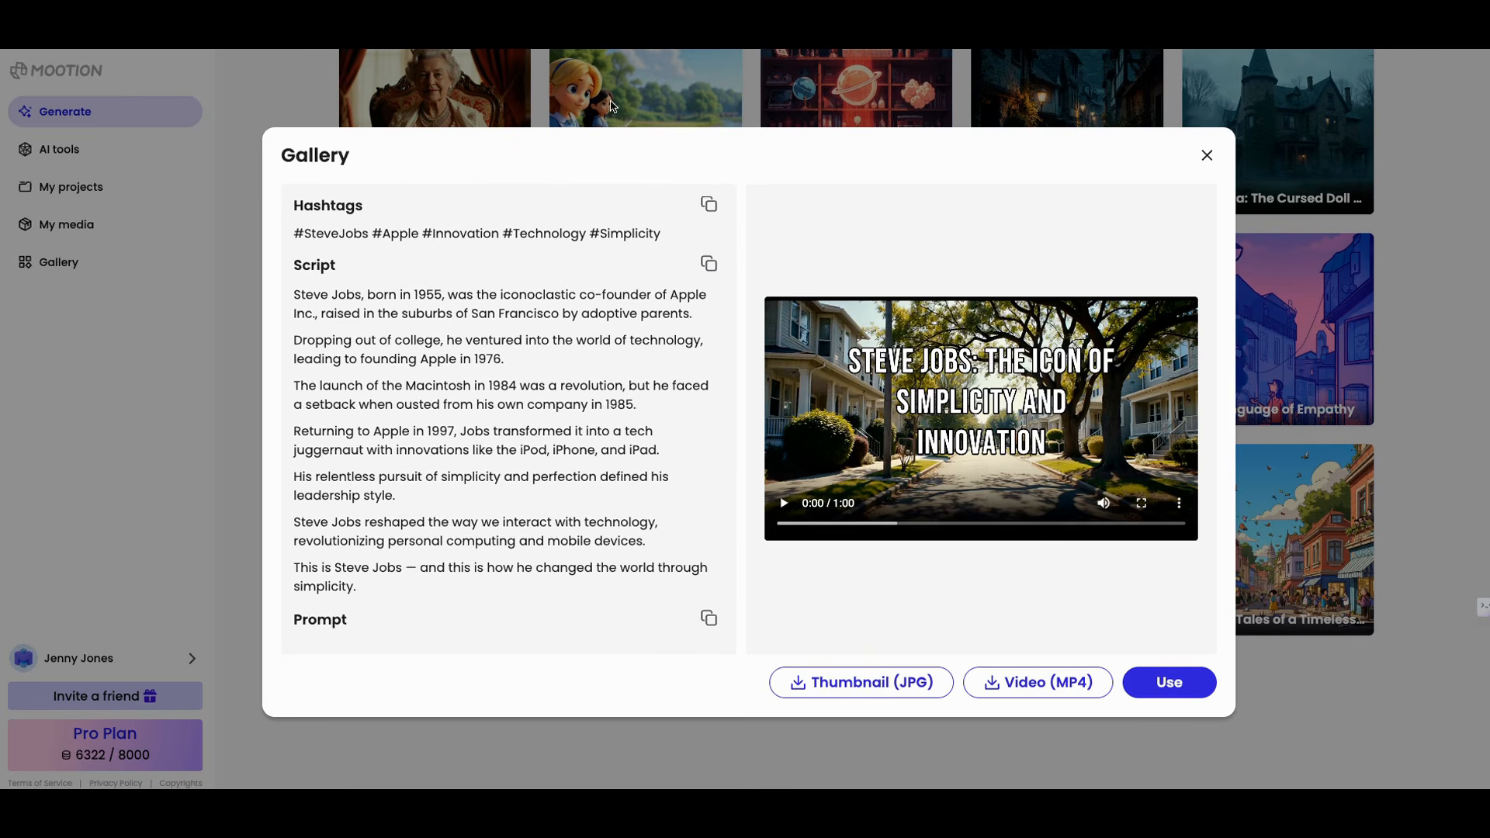
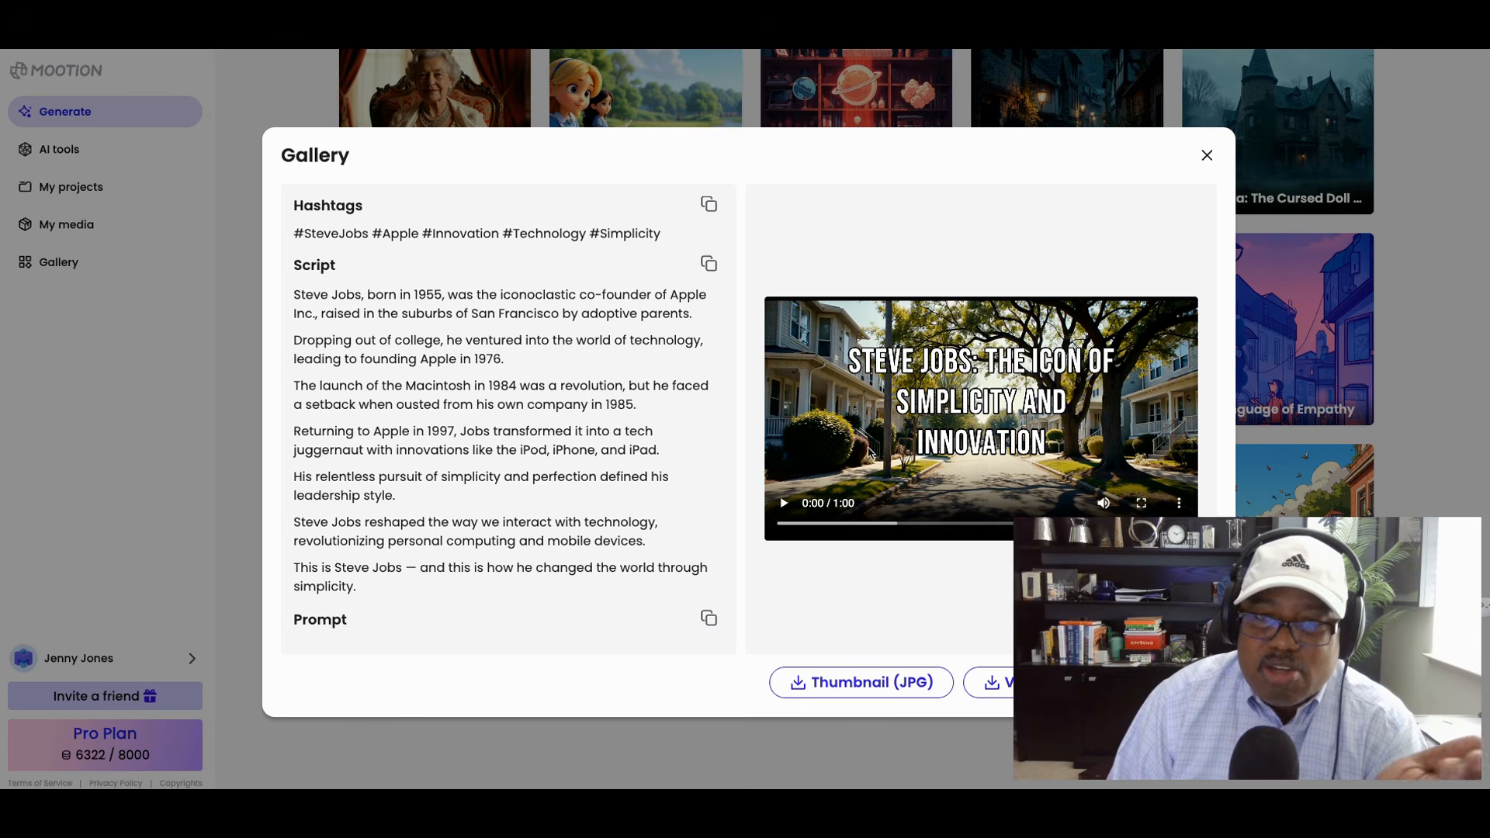
scroll(632, 425, down, 1)
scroll(631, 419, up, 3)
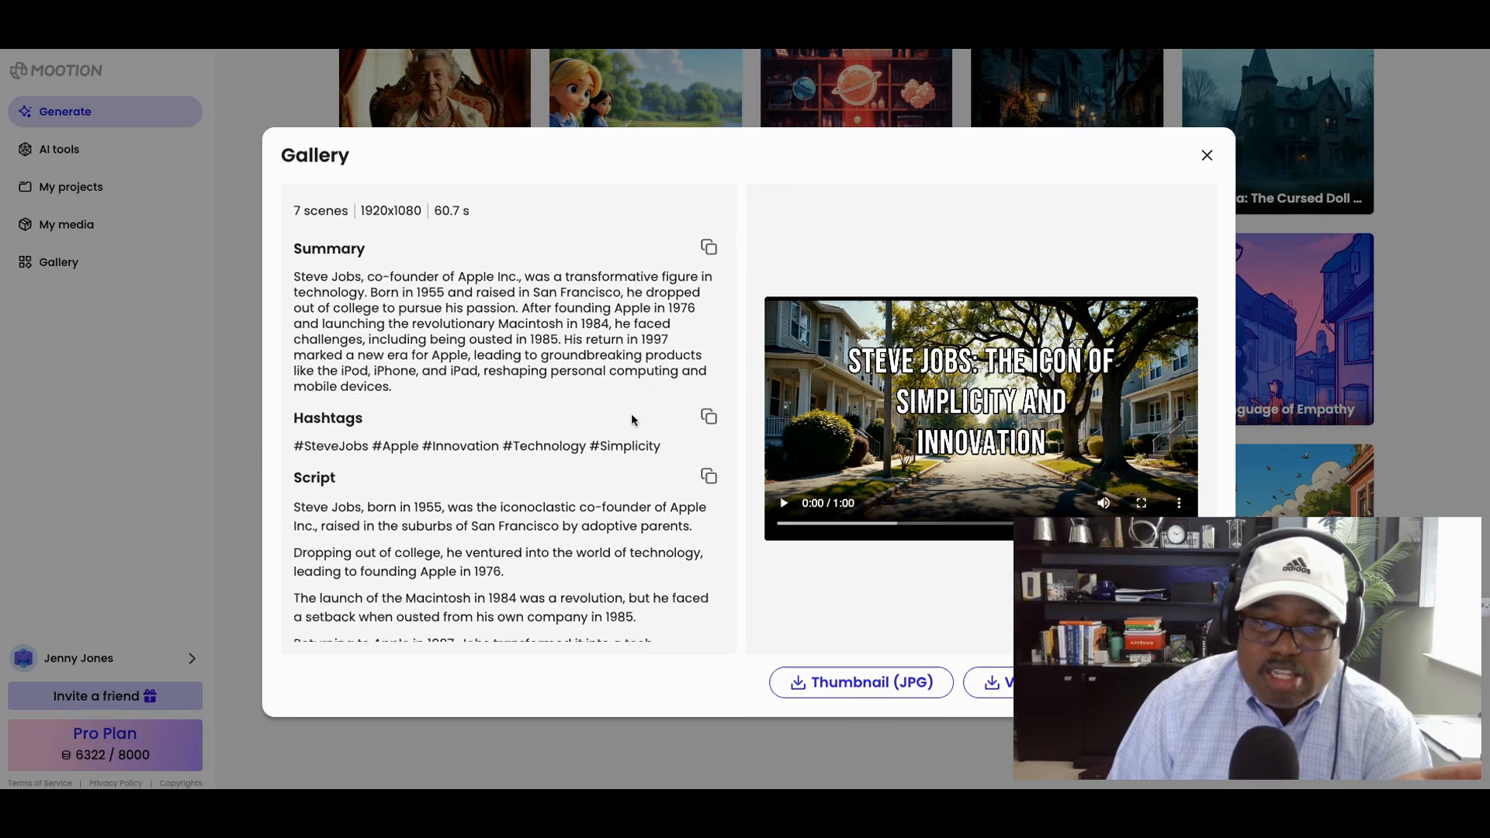
- Play the opening of the Steve Jobs gallery video and pause it at 0:13
scroll(632, 419, up, 1)
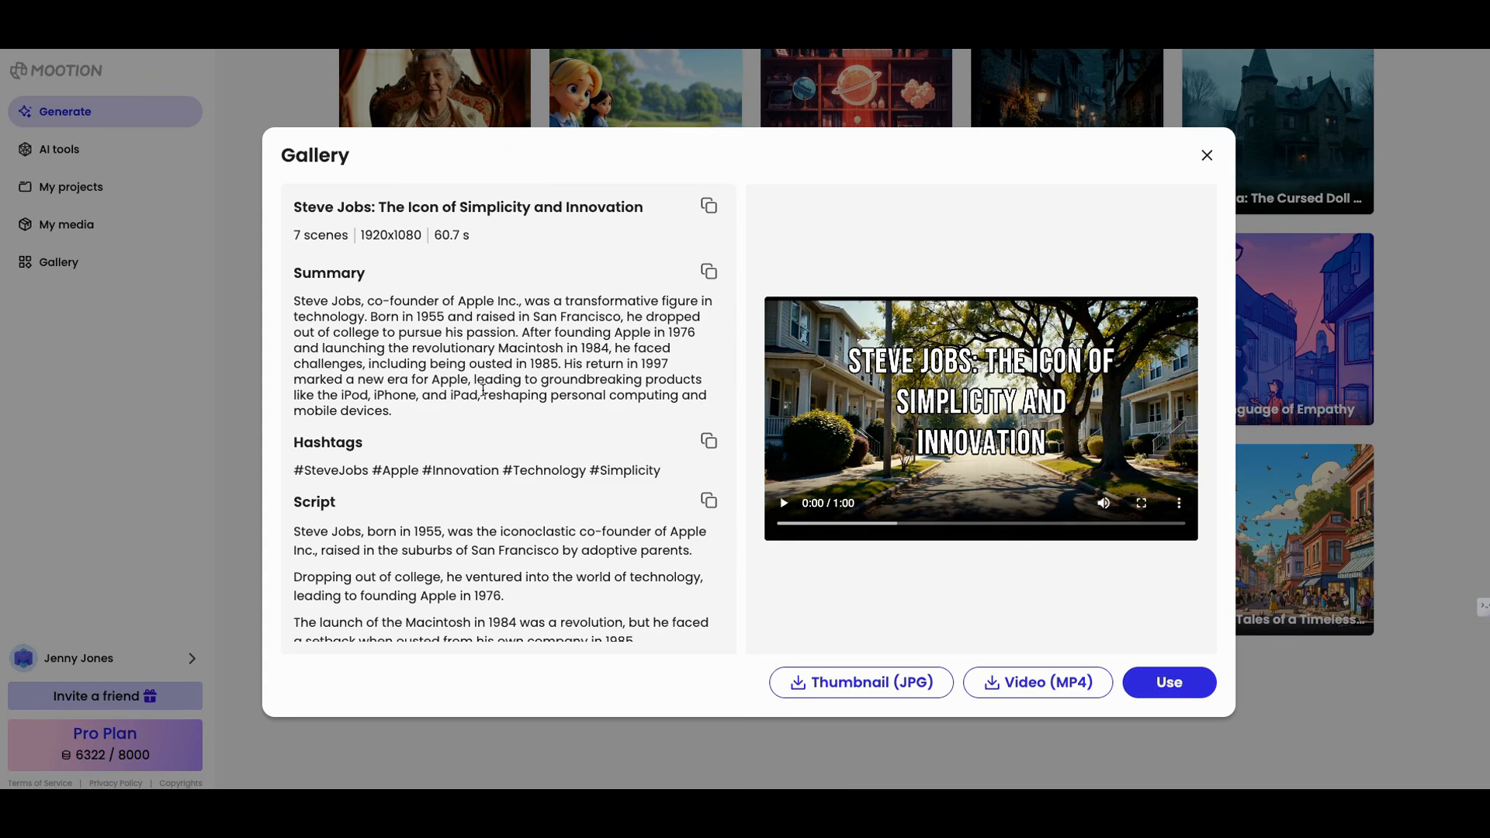
click(783, 504)
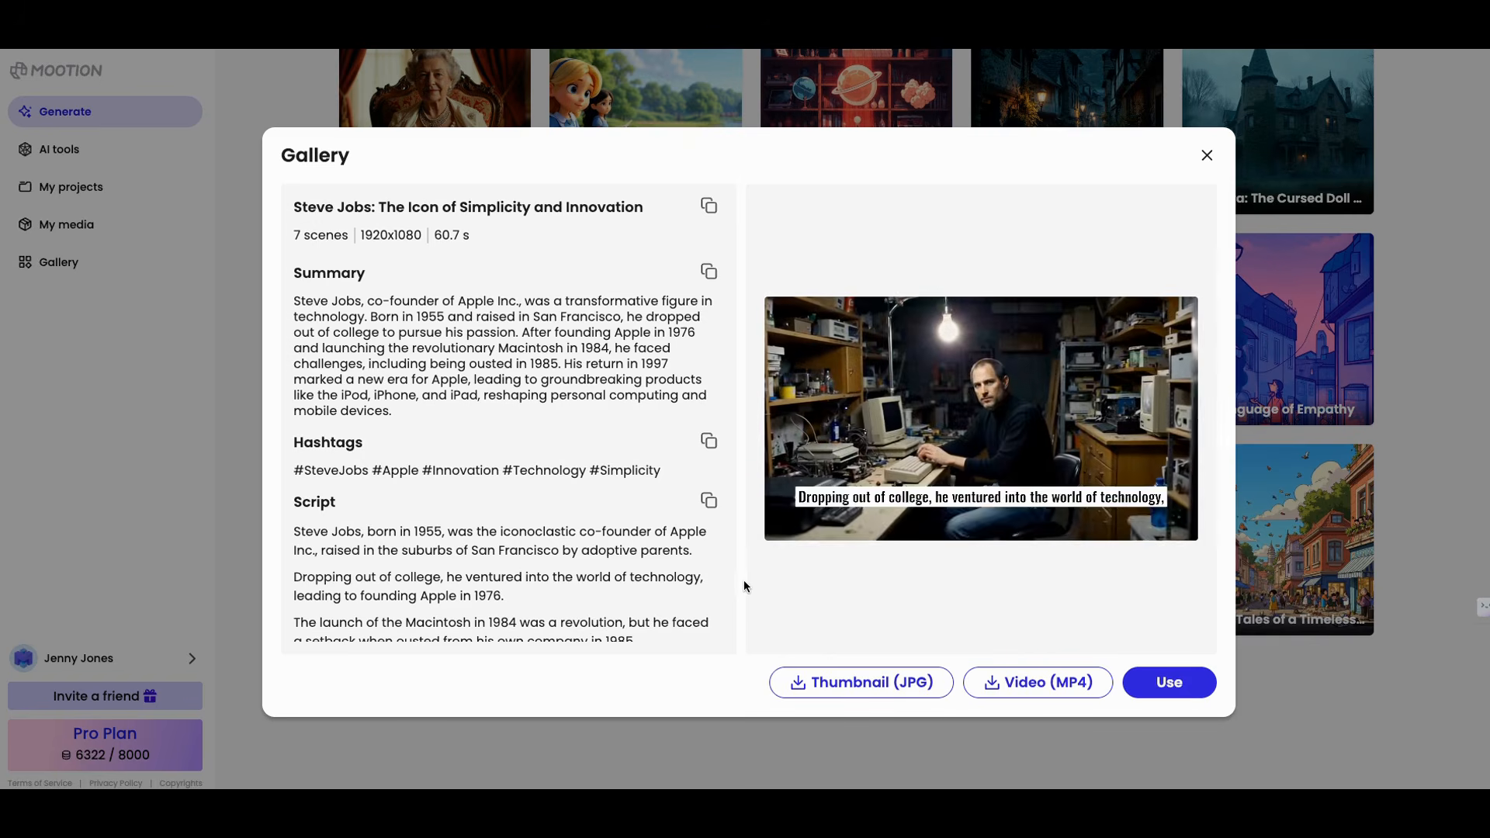
click(817, 533)
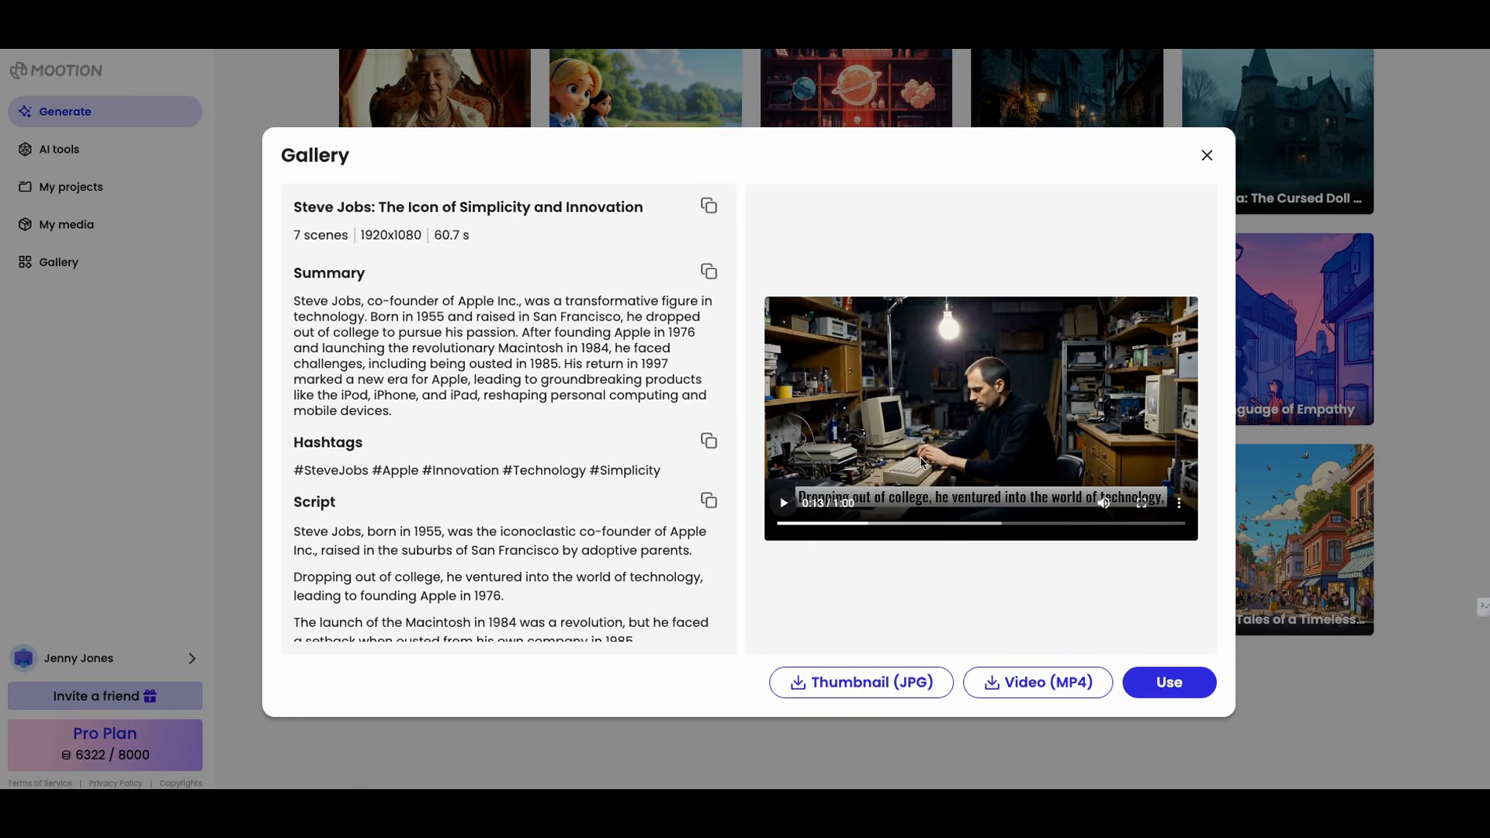
- Replay the Steve Jobs gallery video from 0:08, pause it at 0:13 and close the gallery preview
click(835, 525)
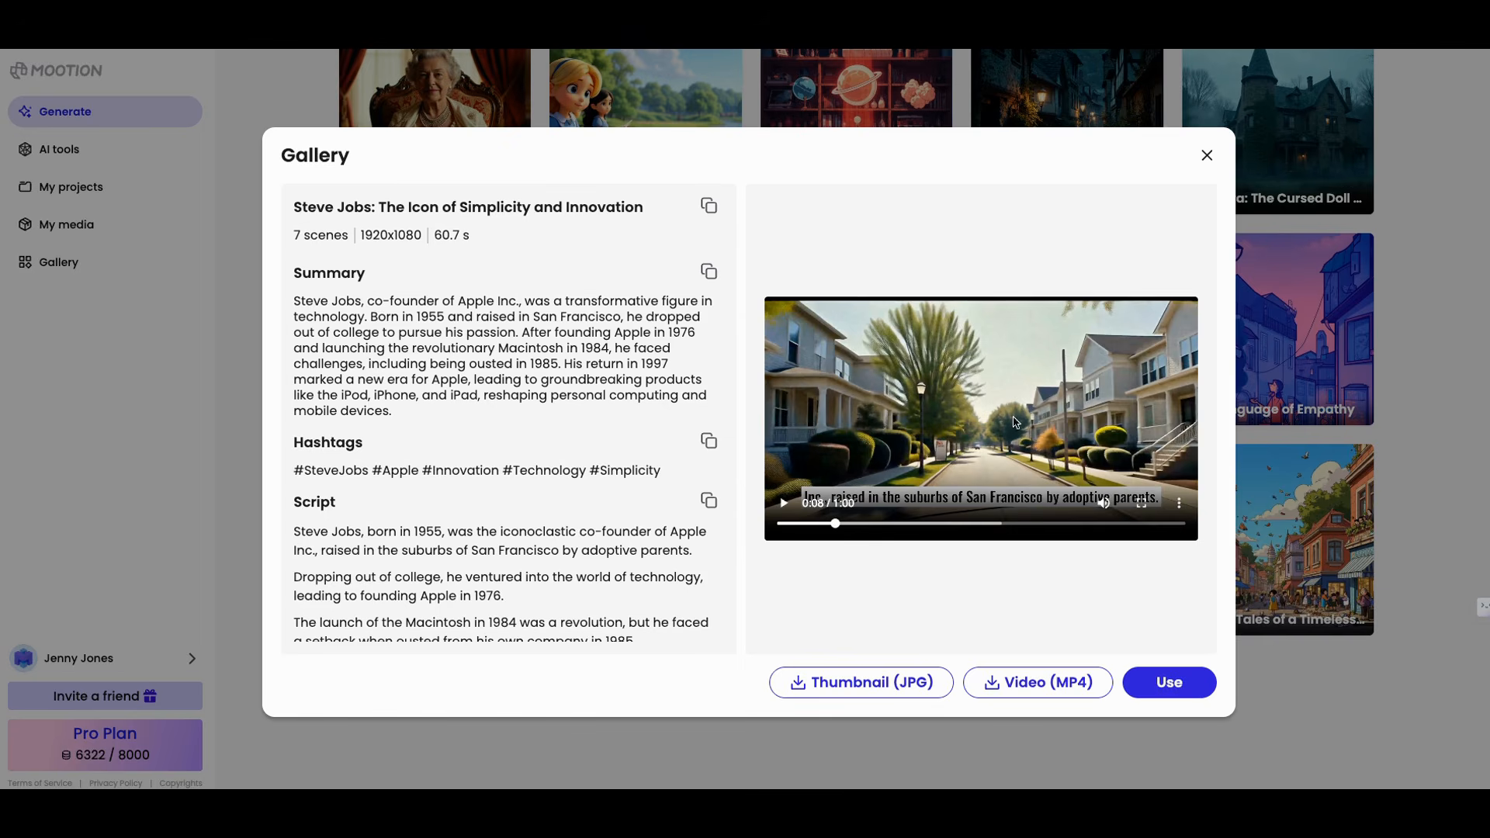
click(784, 503)
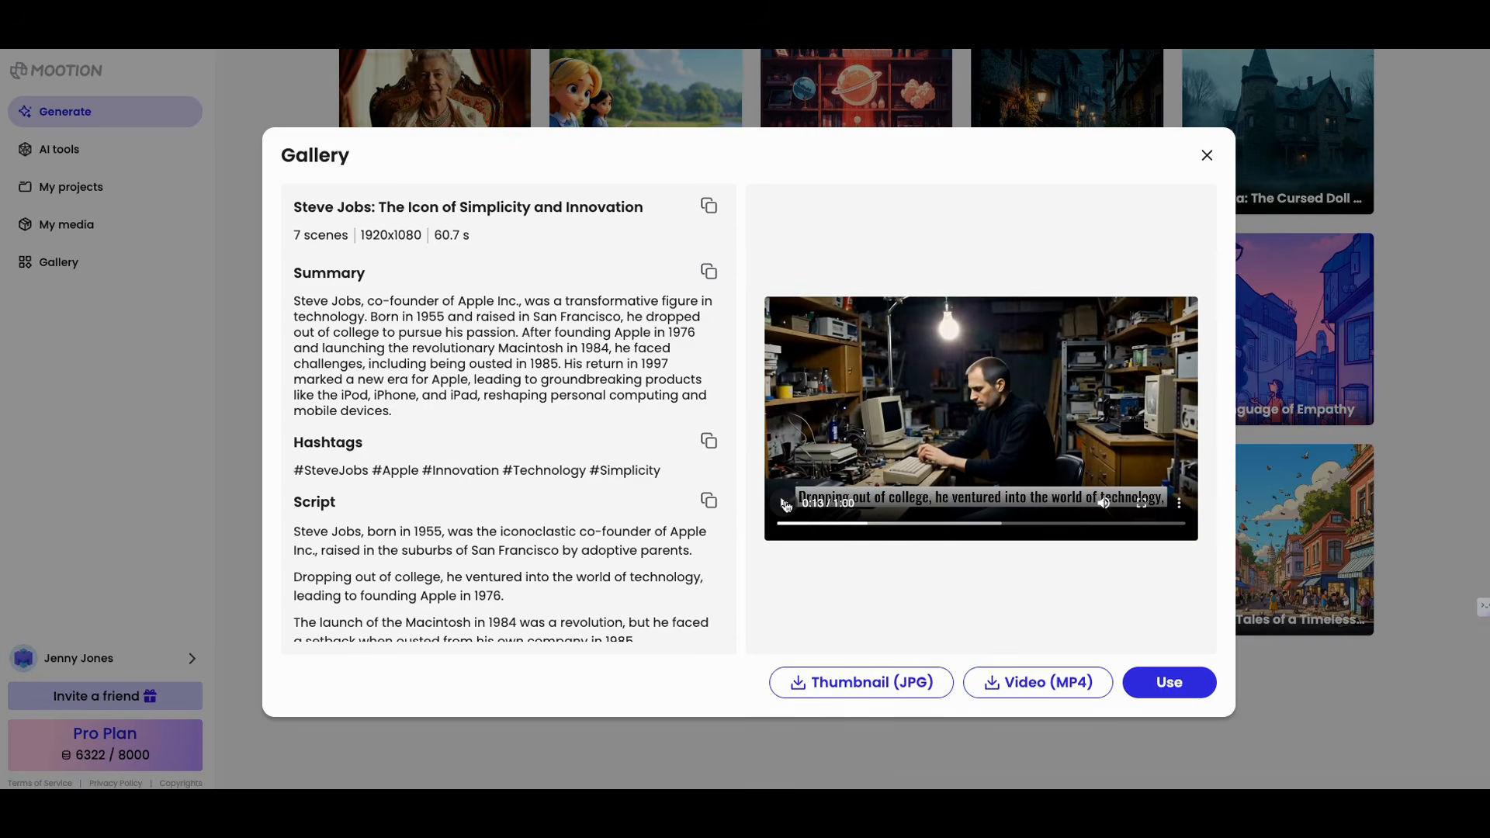
click(785, 506)
click(1208, 156)
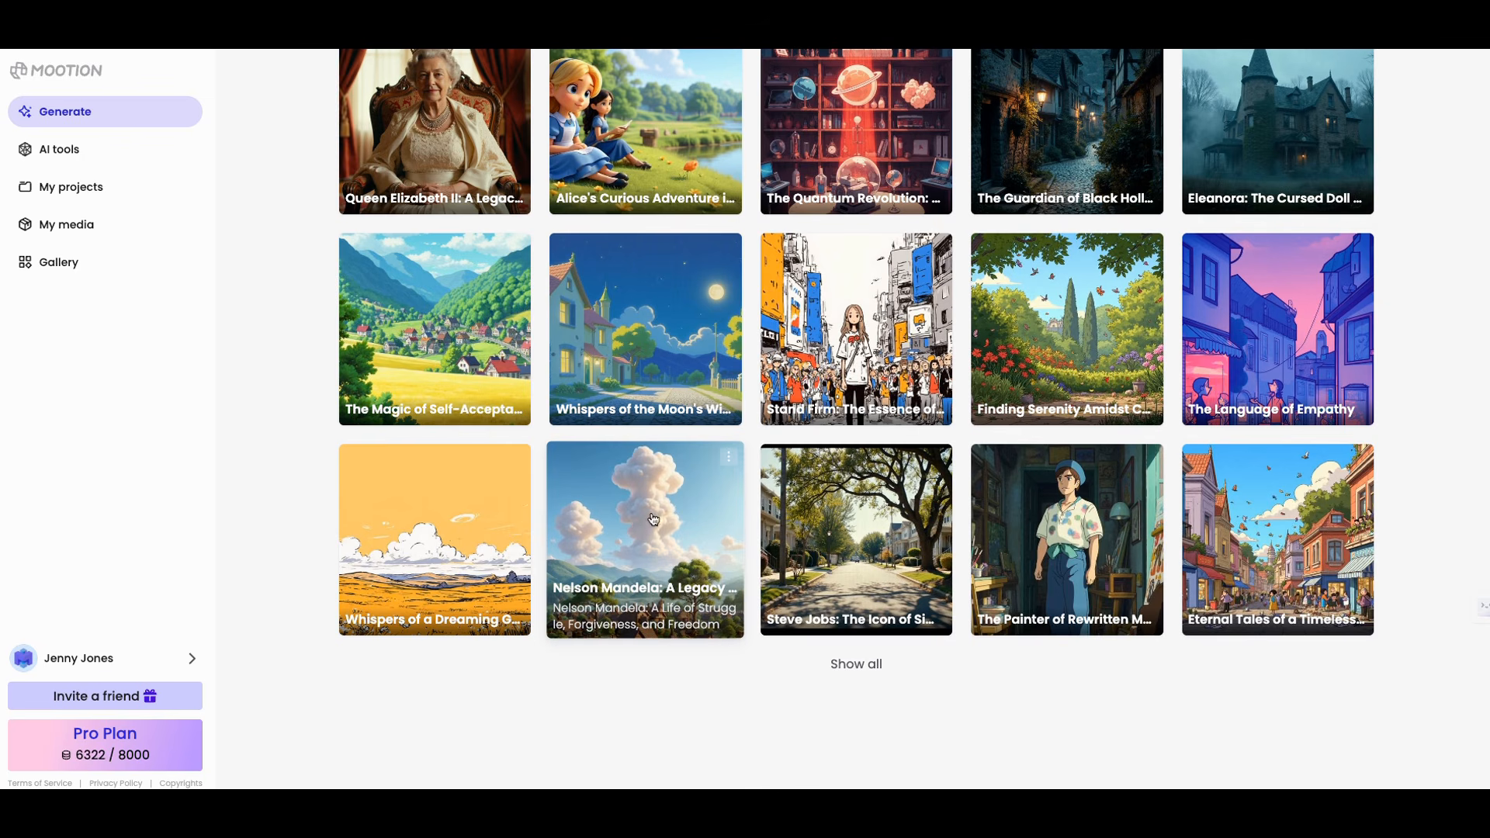
- Go back up to the recent projects on the home page and open the media library
scroll(647, 512, up, 1)
scroll(649, 511, up, 5)
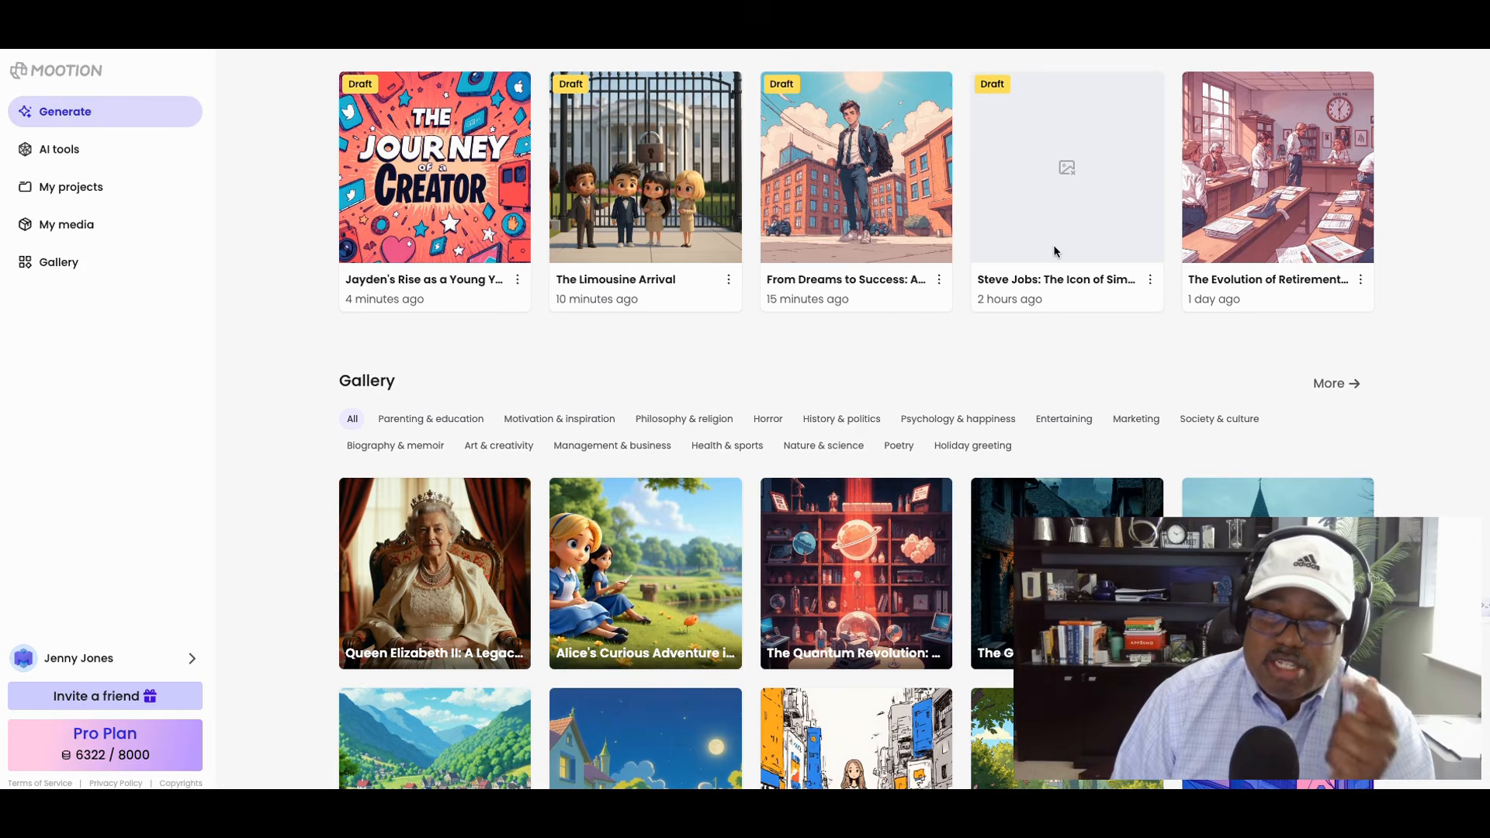
scroll(1063, 252, up, 4)
scroll(1011, 296, down, 2)
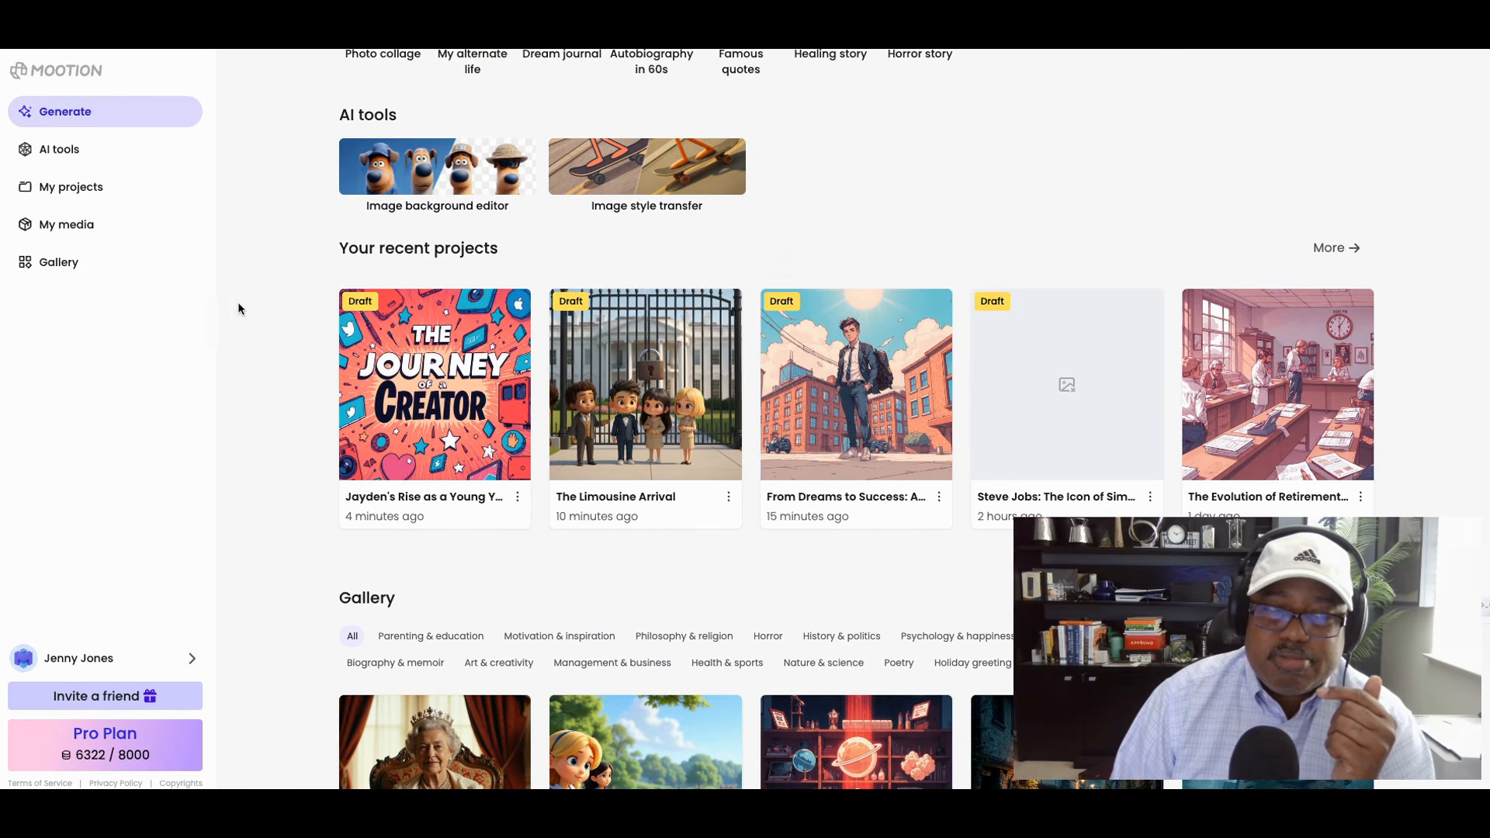
click(81, 226)
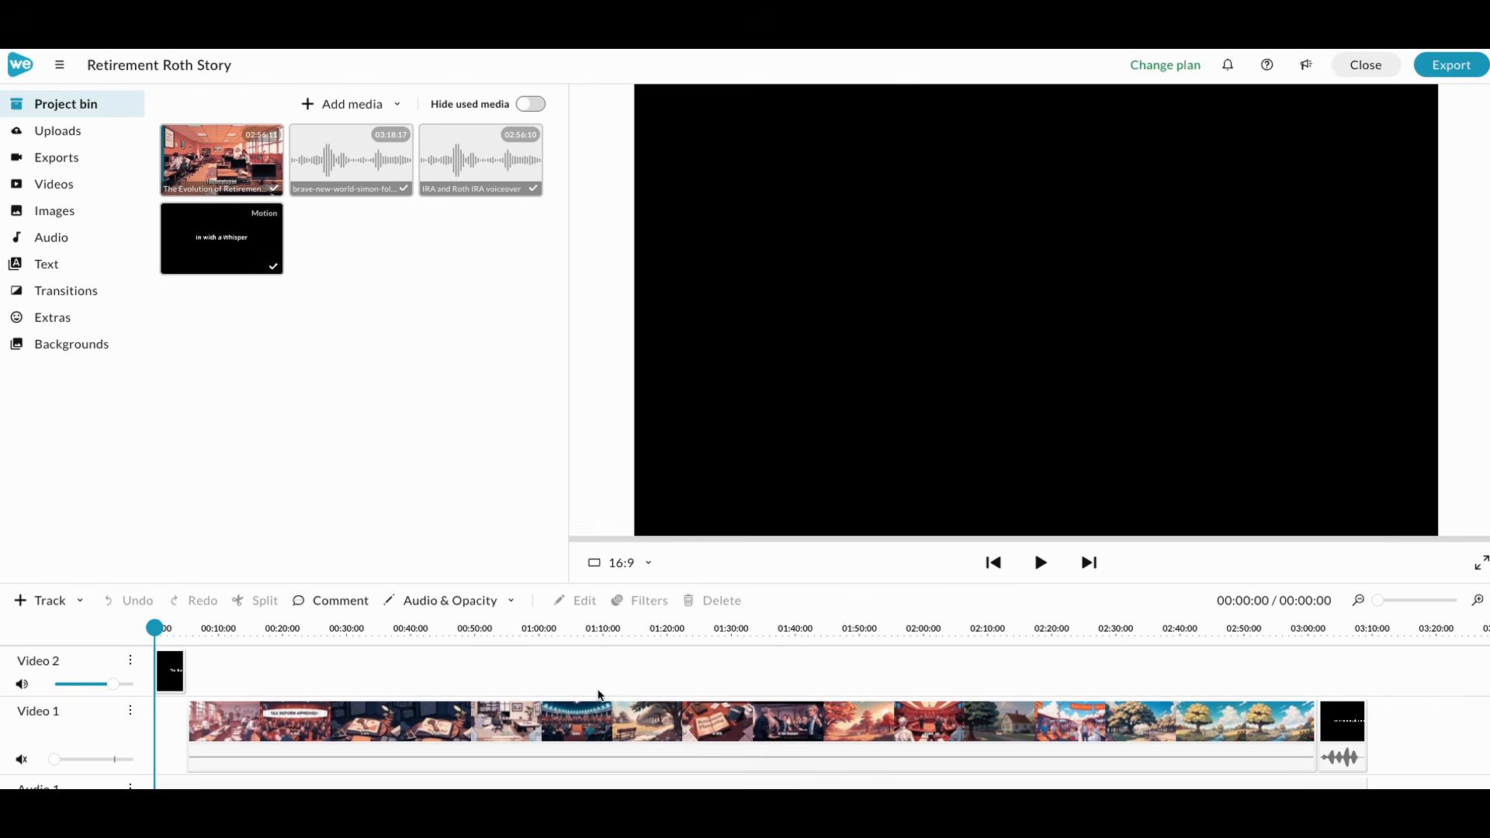
- In WeVideo's "Retirement Roth Story" project, inspect the main video clip, the background music track and the voiceover track on the timeline
scroll(599, 692, down, 2)
scroll(518, 696, up, 1)
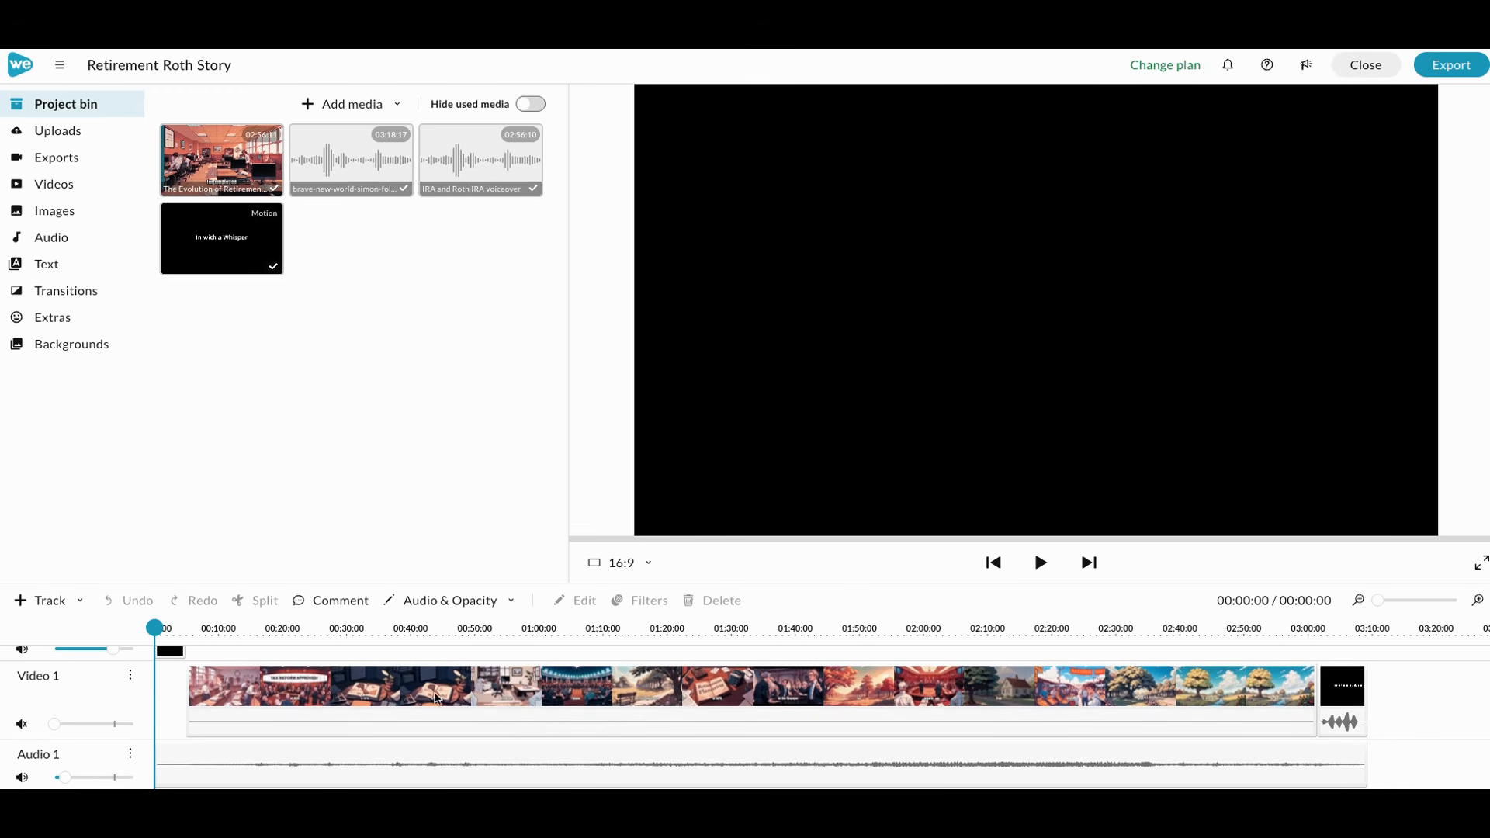
click(351, 704)
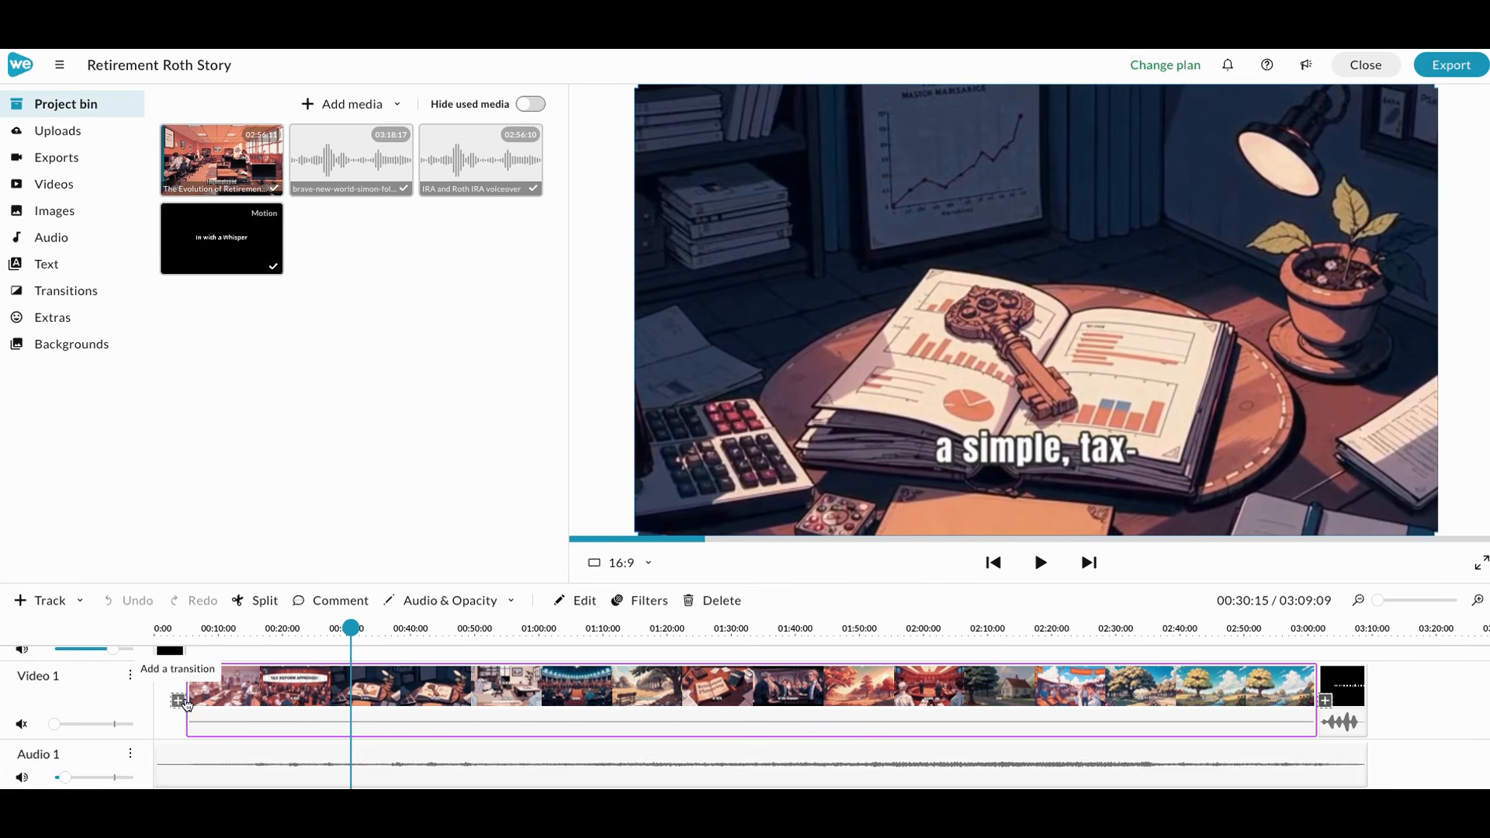
click(171, 766)
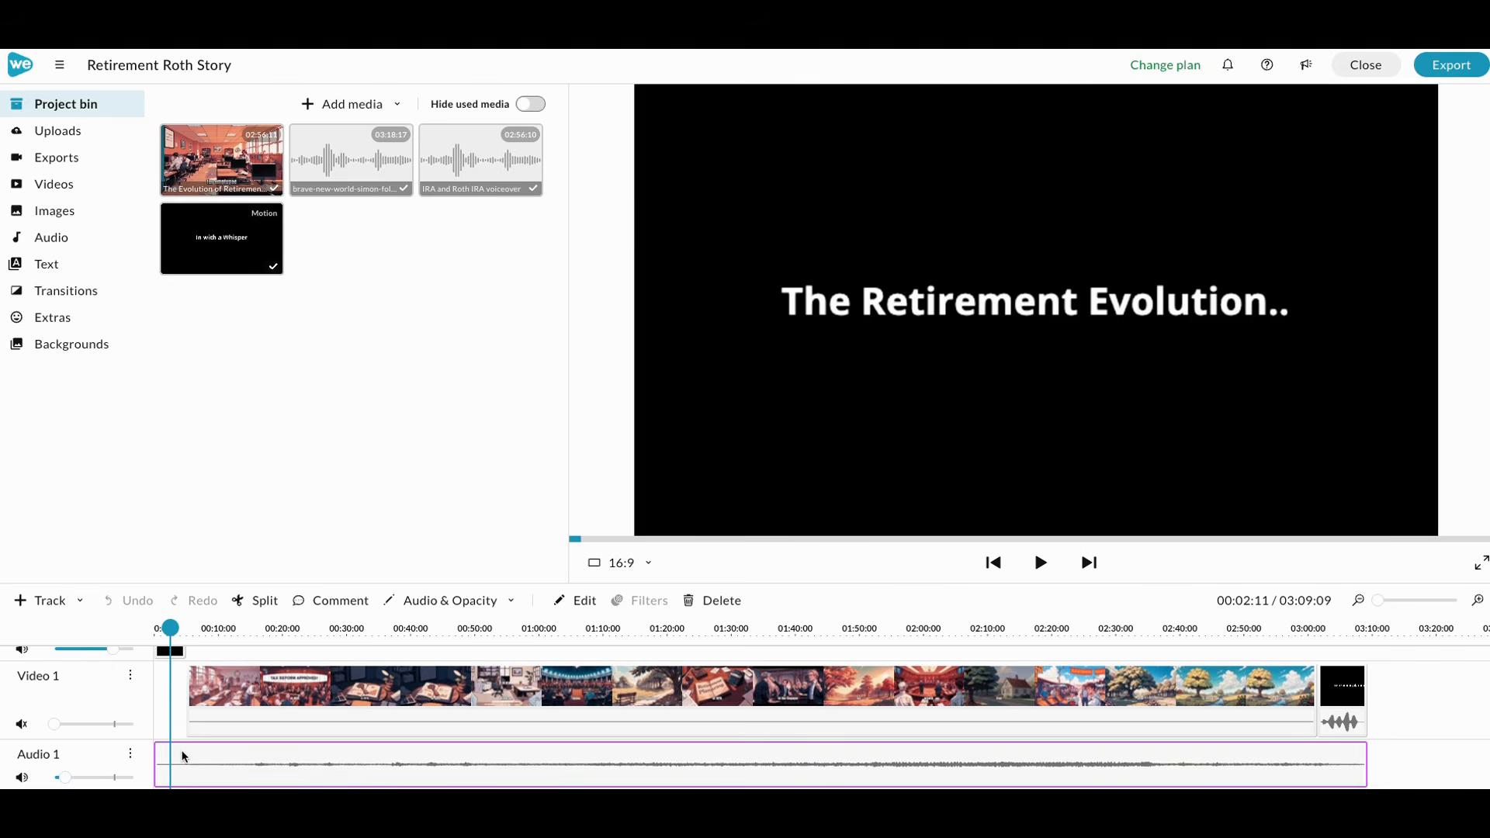
scroll(206, 756, down, 1)
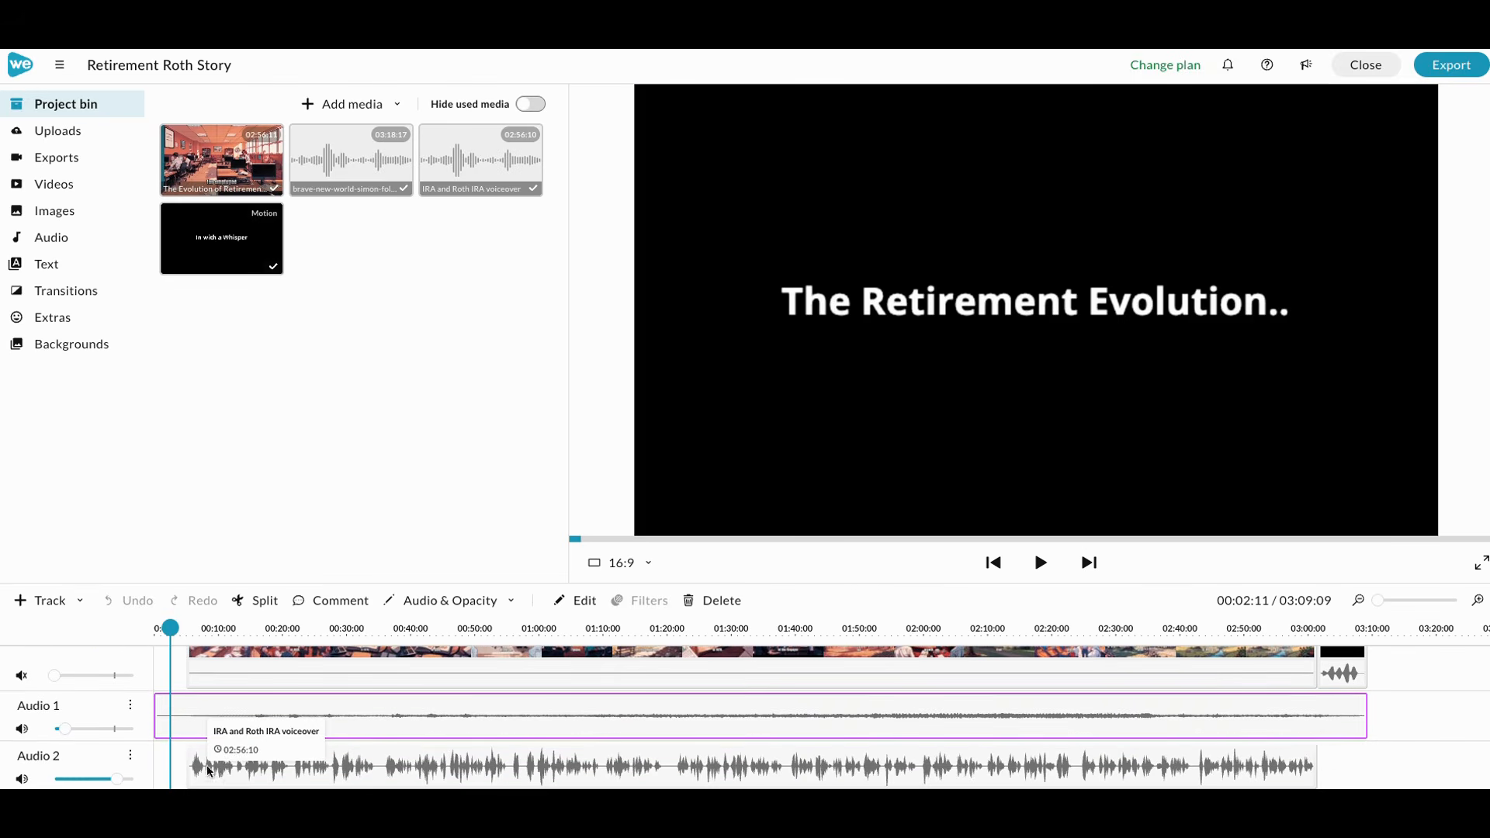
click(285, 768)
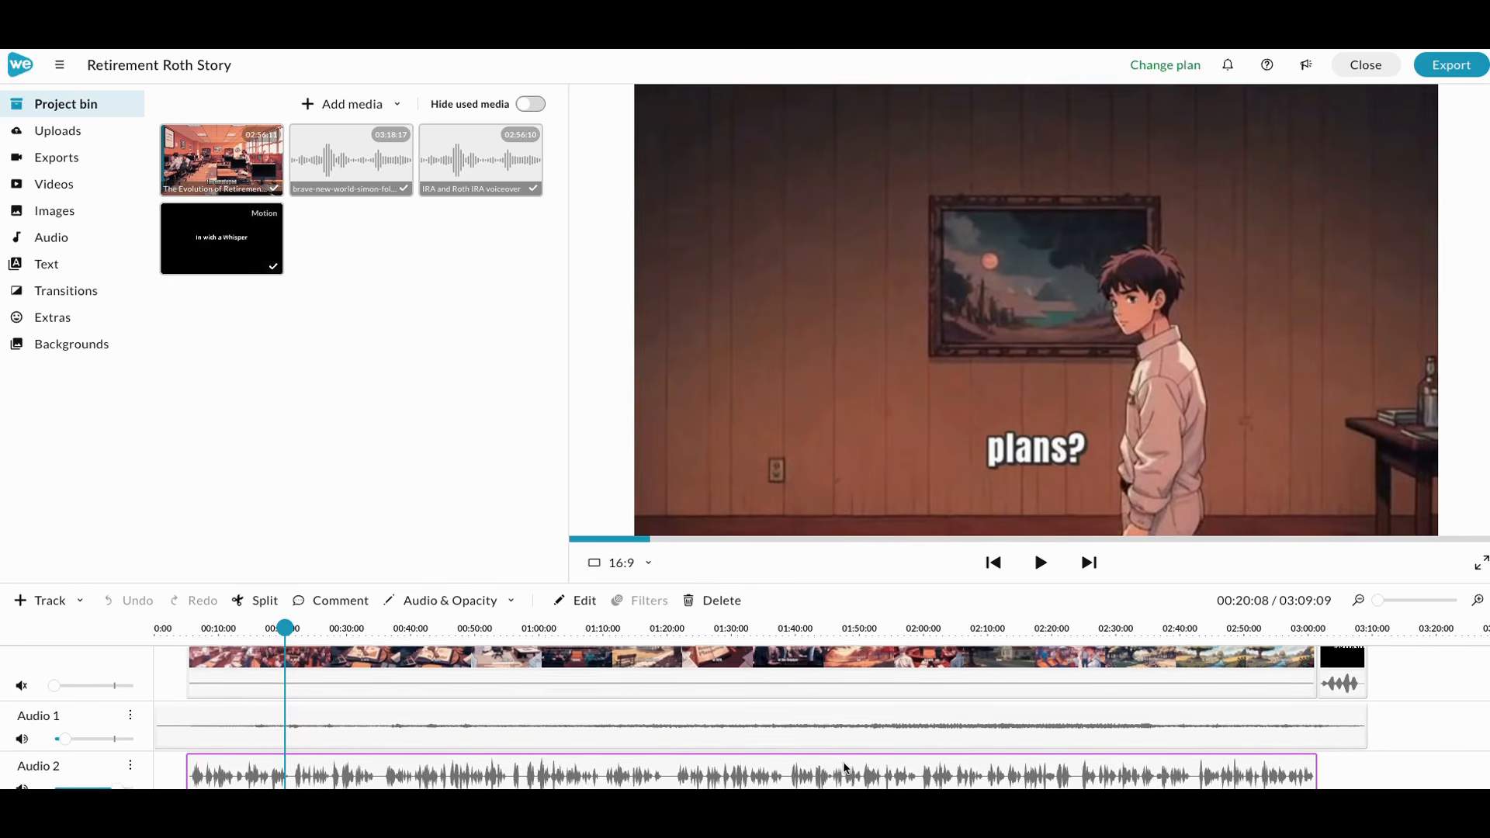
scroll(845, 769, up, 2)
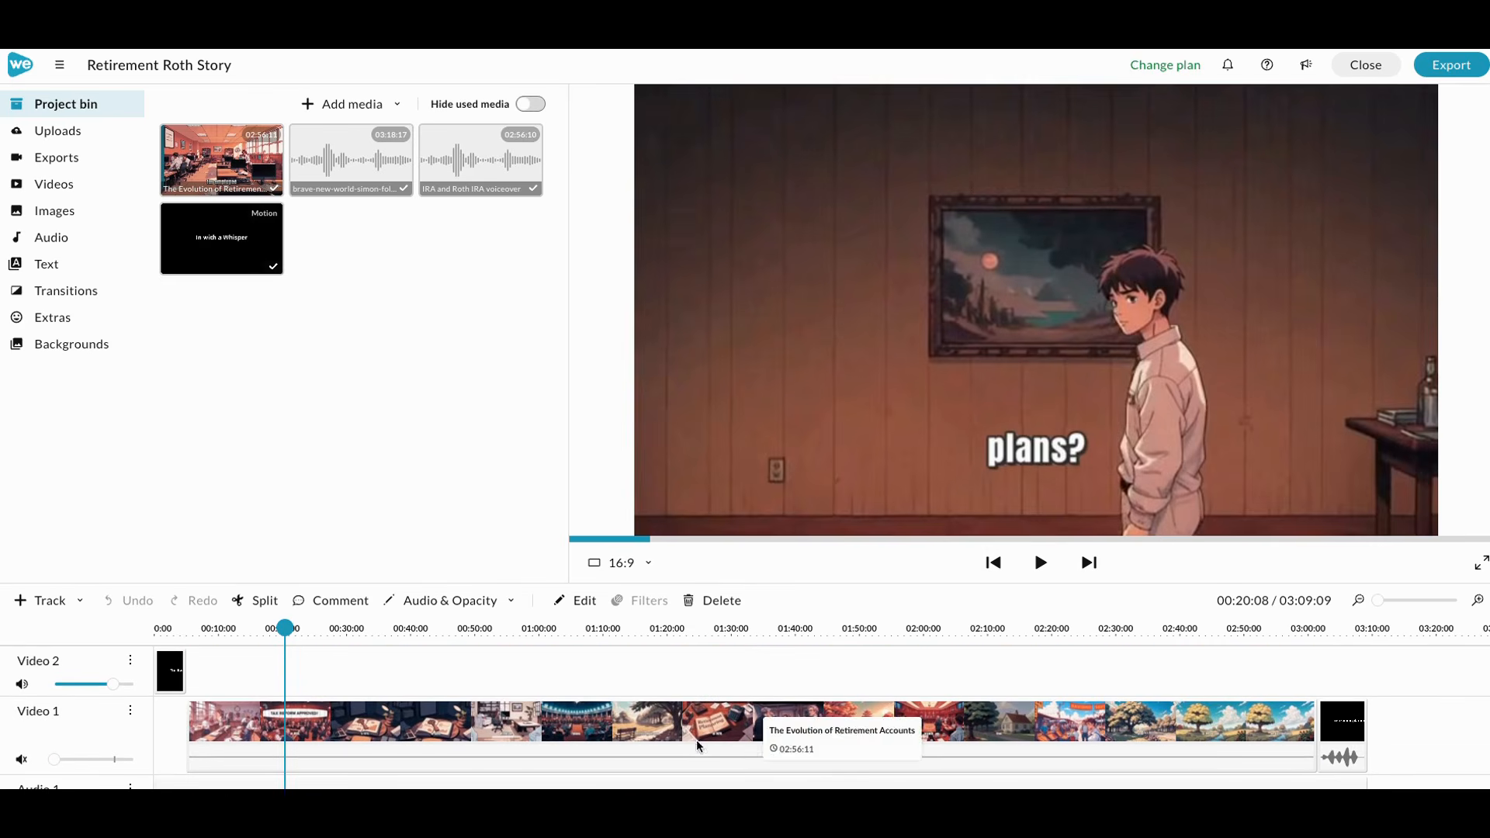
- Move the playhead back to the start of the timeline and scrub forward past the opening title clip
drag(286, 628, 155, 630)
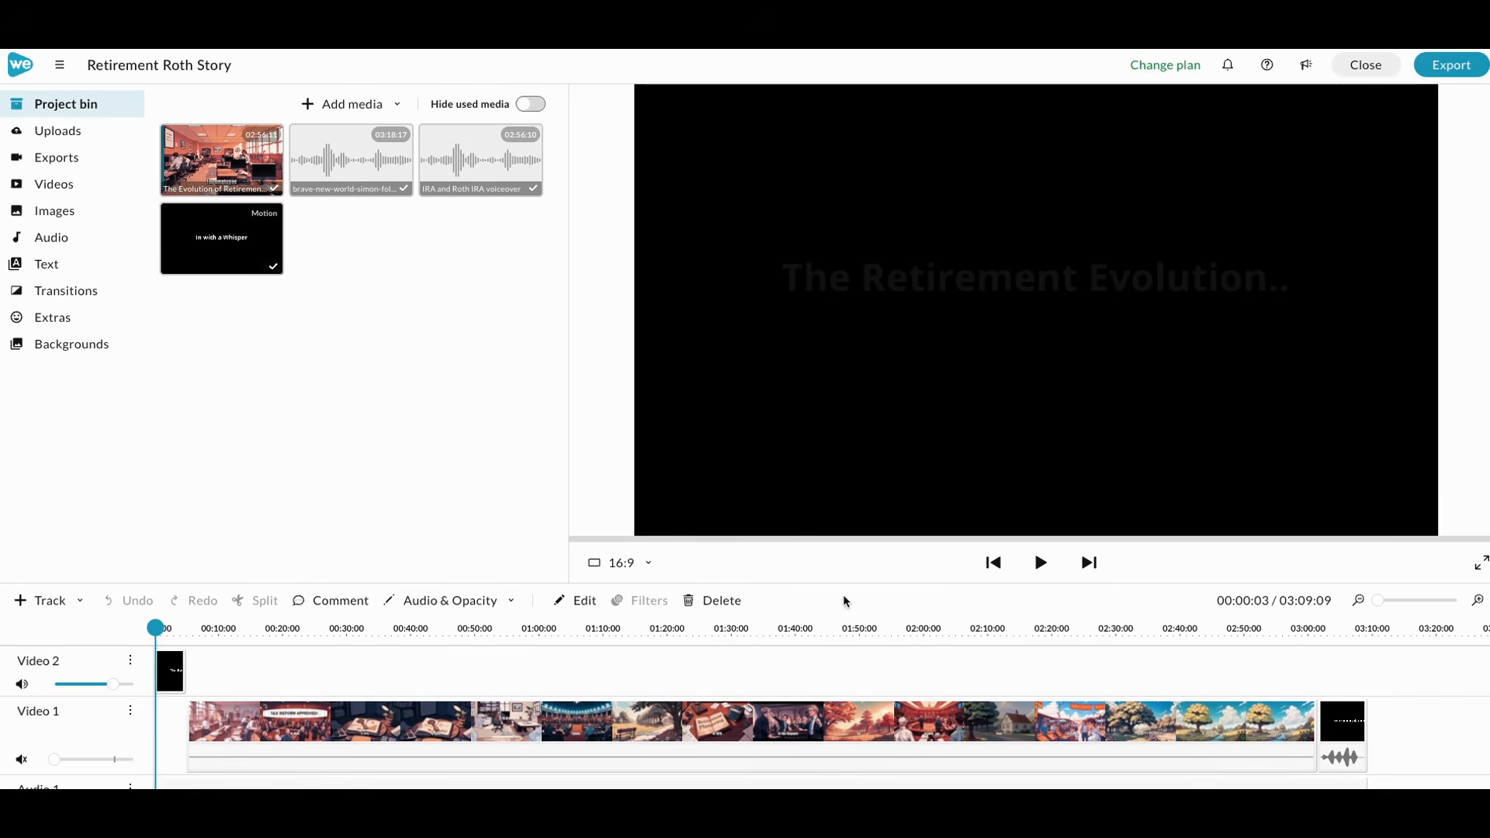
click(156, 630)
drag(156, 630, 232, 632)
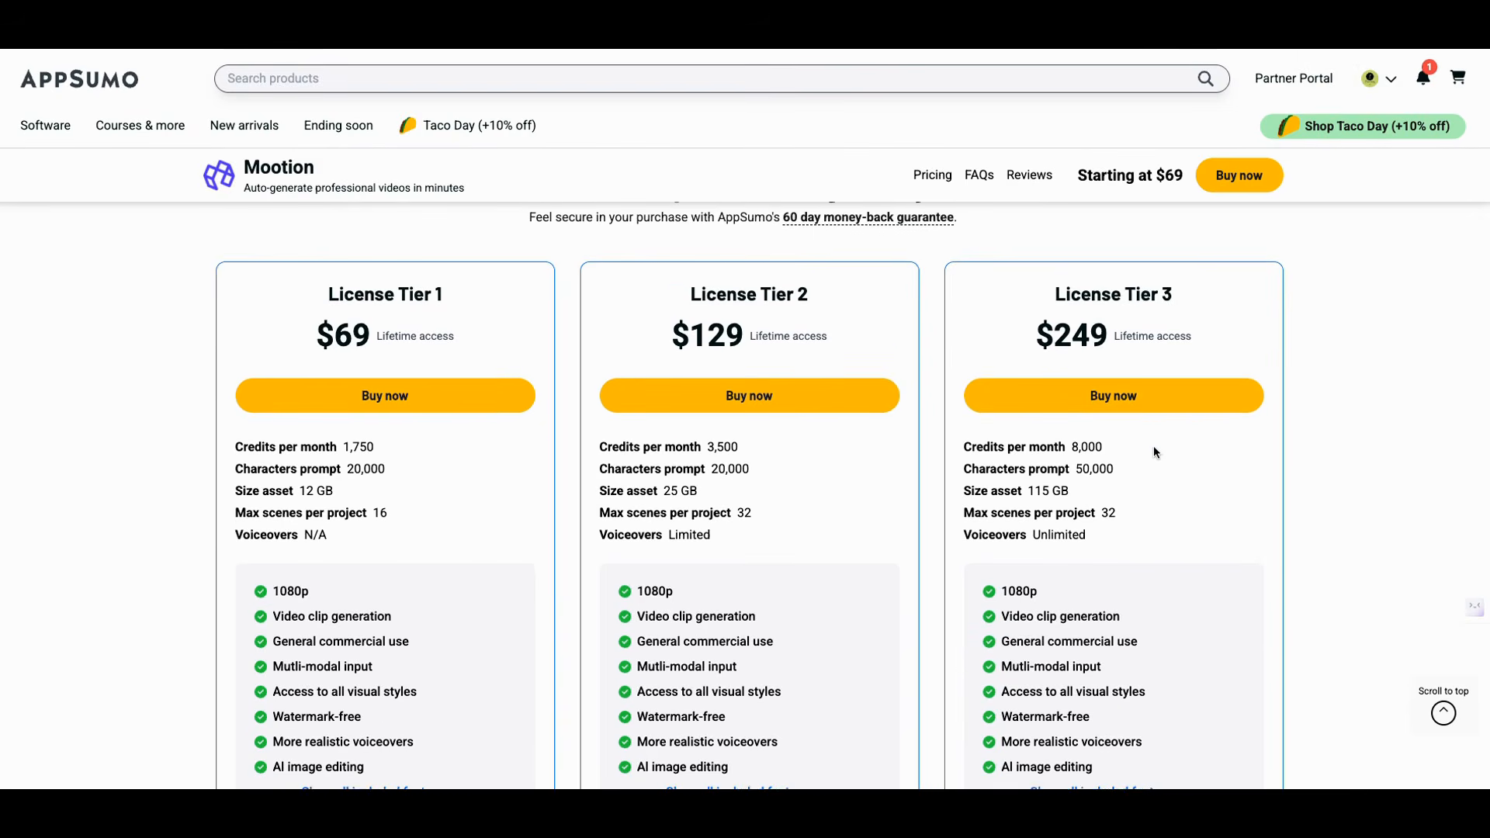
- On the AppSumo Mootion deal page, compare the prices, monthly credits, scene limits, voiceovers and features of the three license tiers
scroll(1153, 452, up, 1)
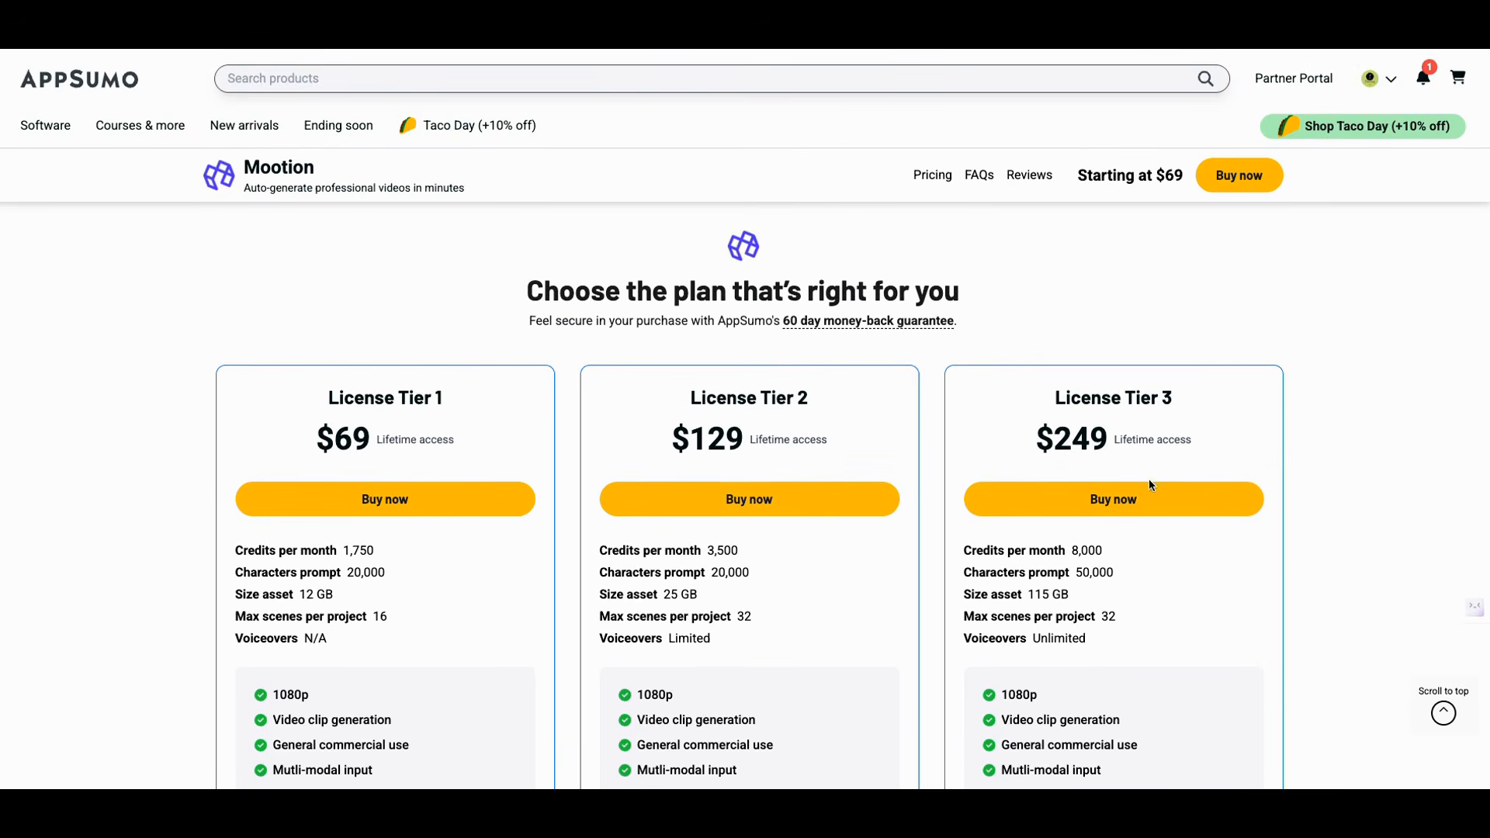
scroll(1153, 470, down, 1)
scroll(1152, 485, down, 1)
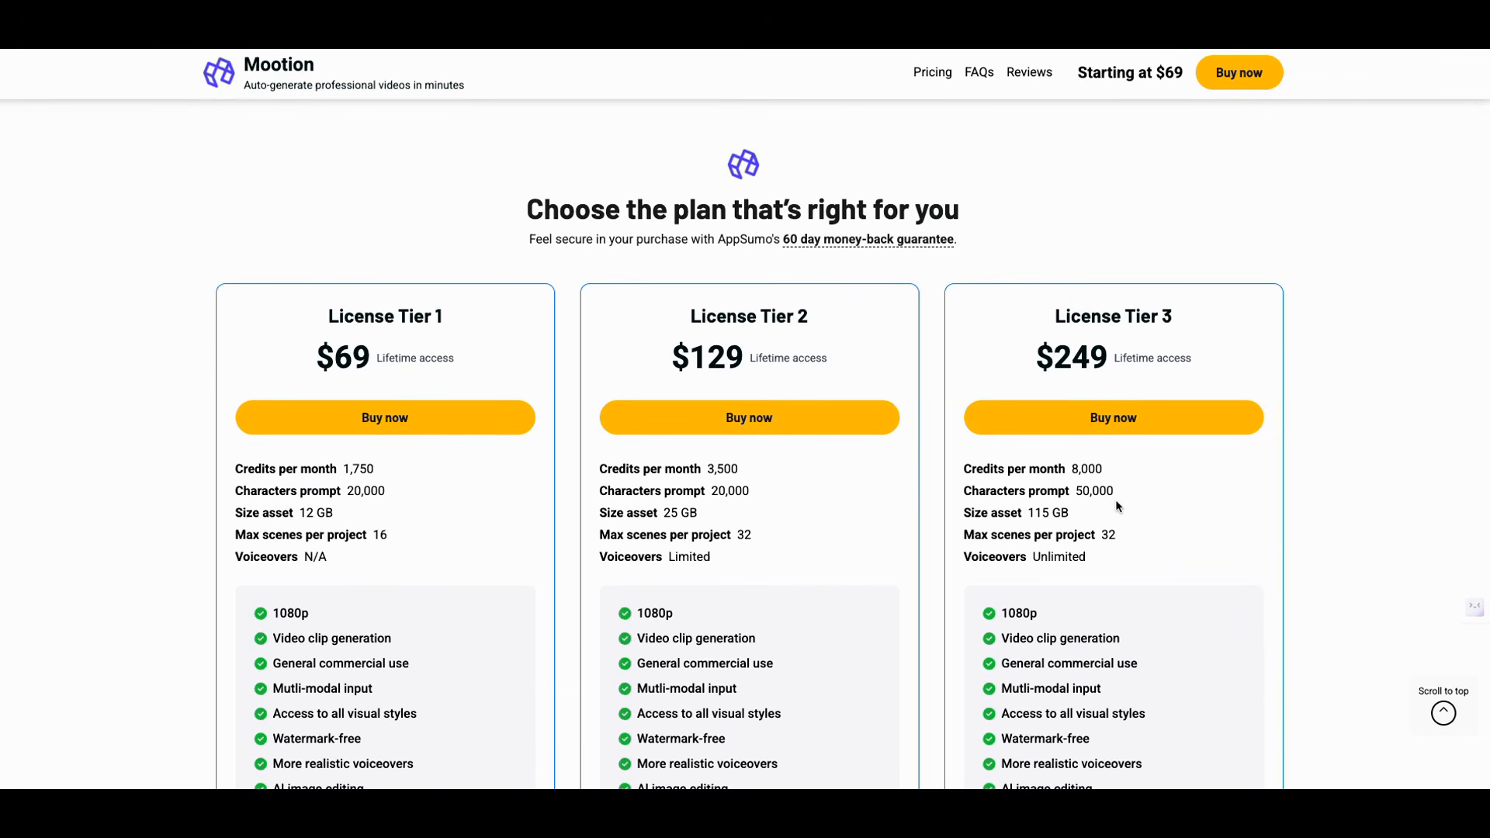
scroll(1118, 498, down, 1)
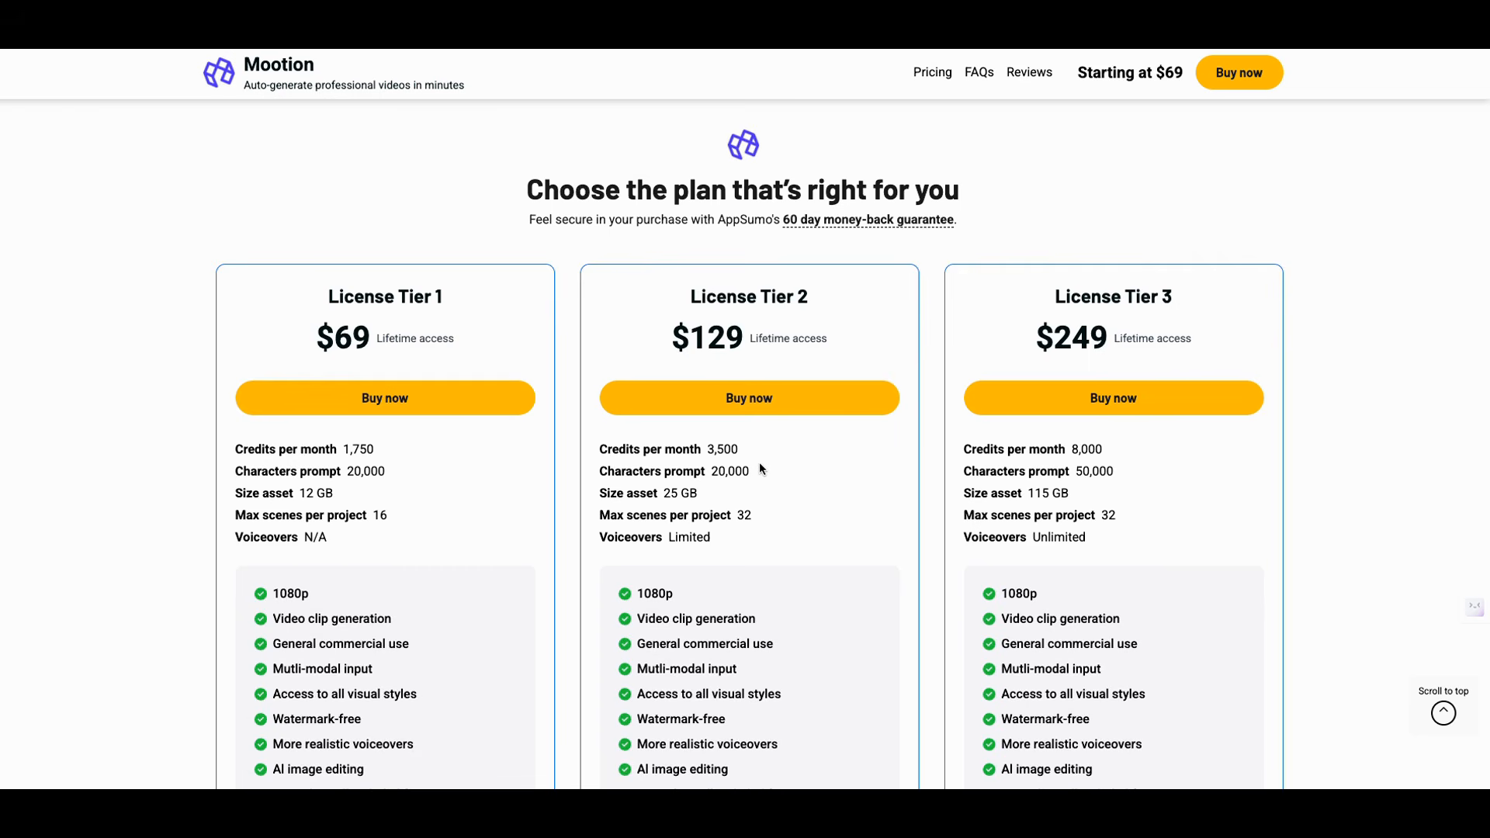
scroll(757, 464, down, 1)
scroll(745, 471, down, 1)
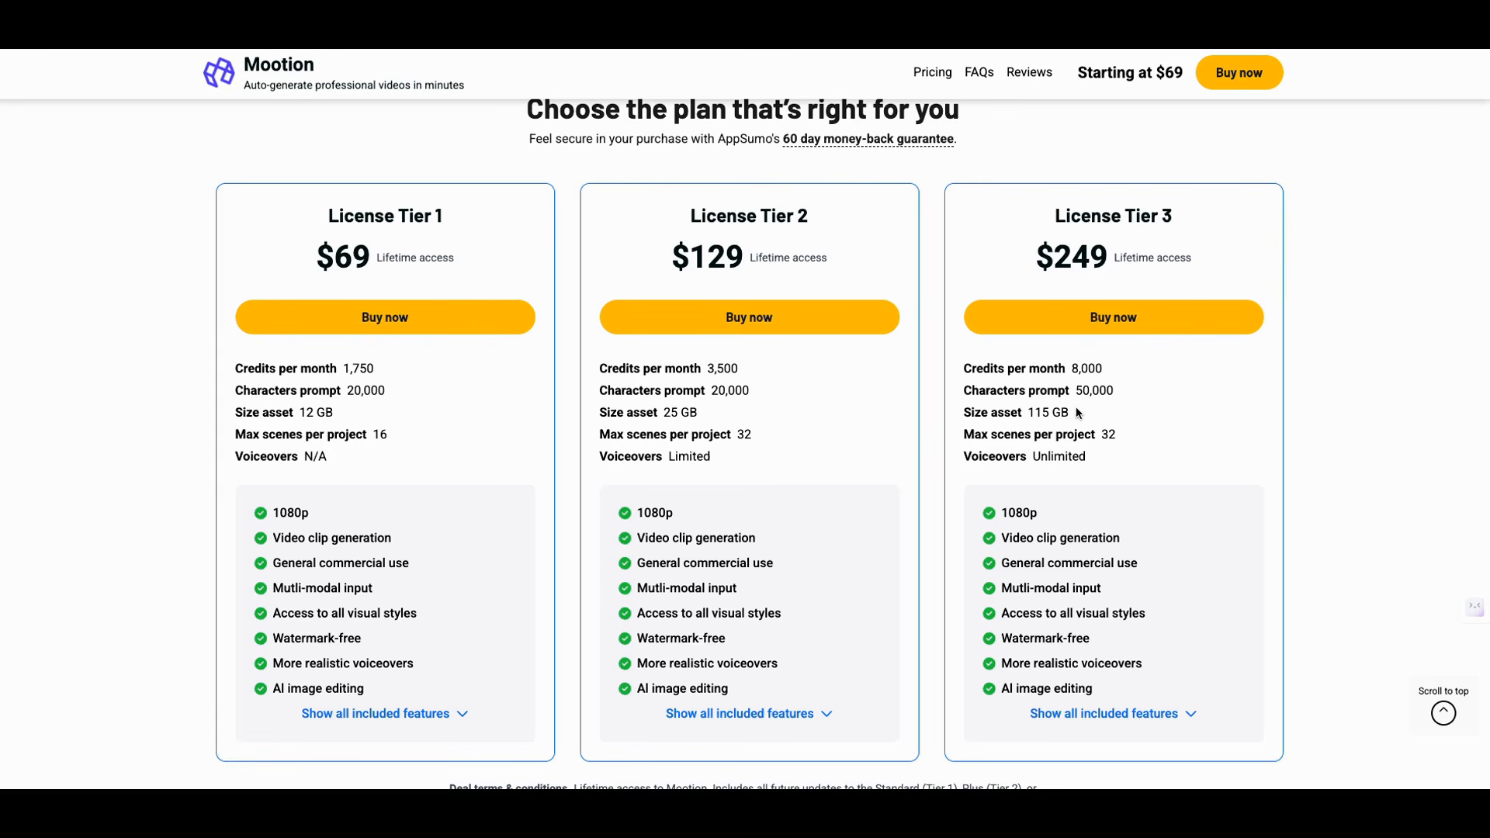
scroll(1064, 404, down, 1)
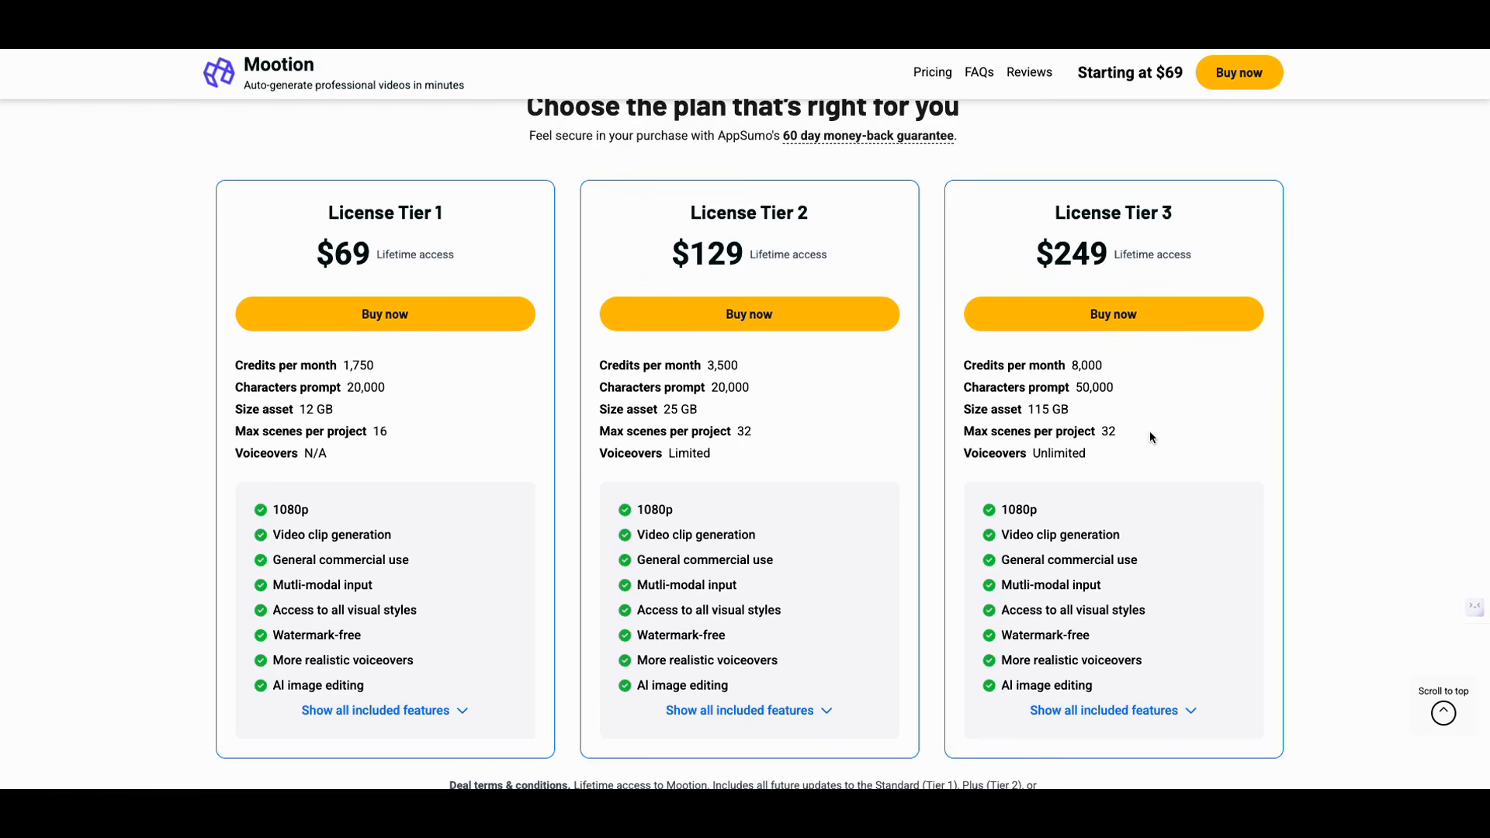
scroll(1149, 431, down, 1)
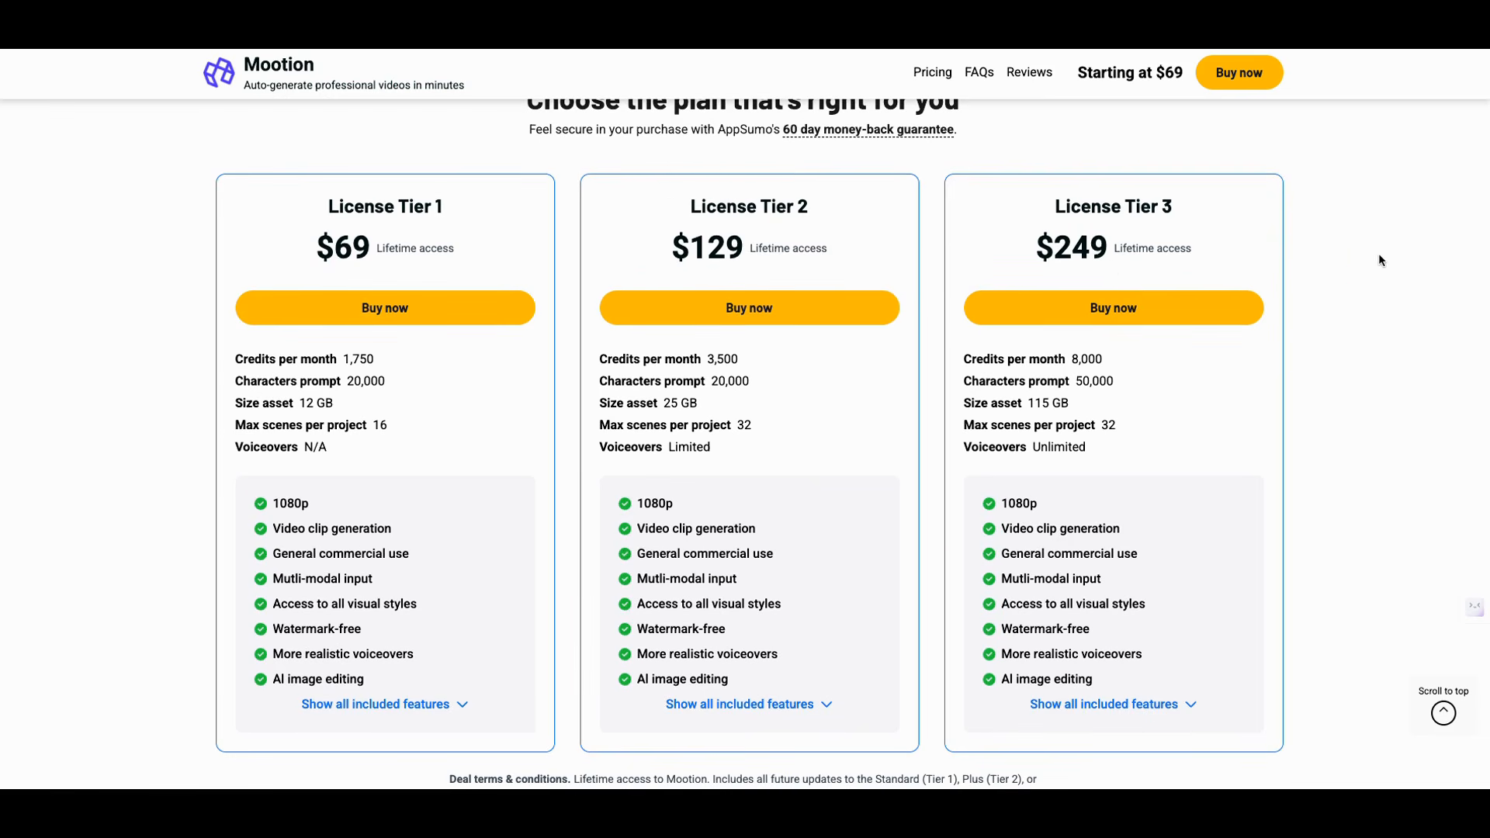
- Check the Taco Day +10% off offer in the site header and return to the license tiers and deal terms
scroll(1320, 244, up, 10)
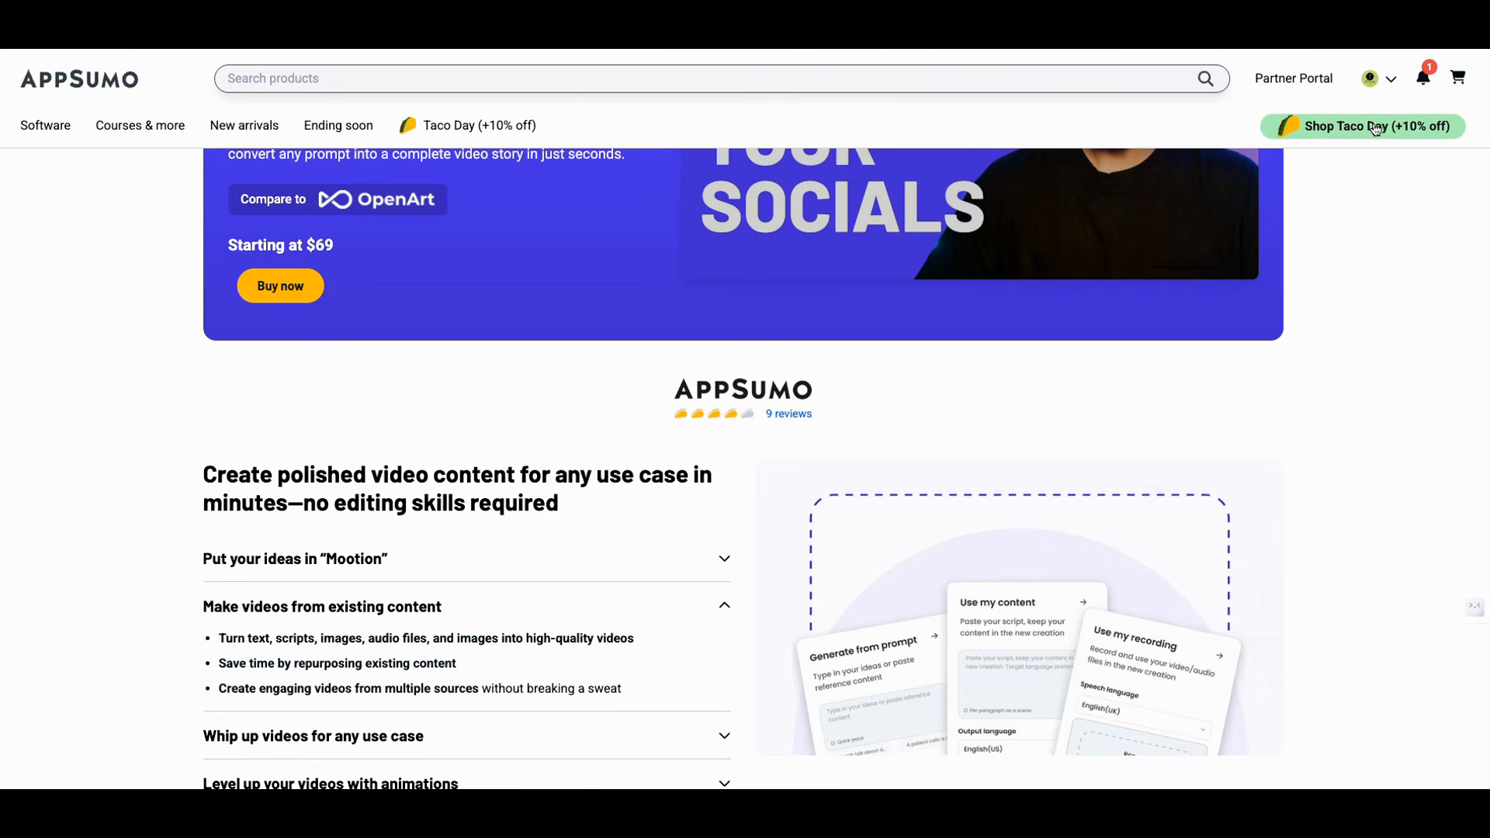
scroll(1335, 261, down, 3)
scroll(1335, 260, down, 10)
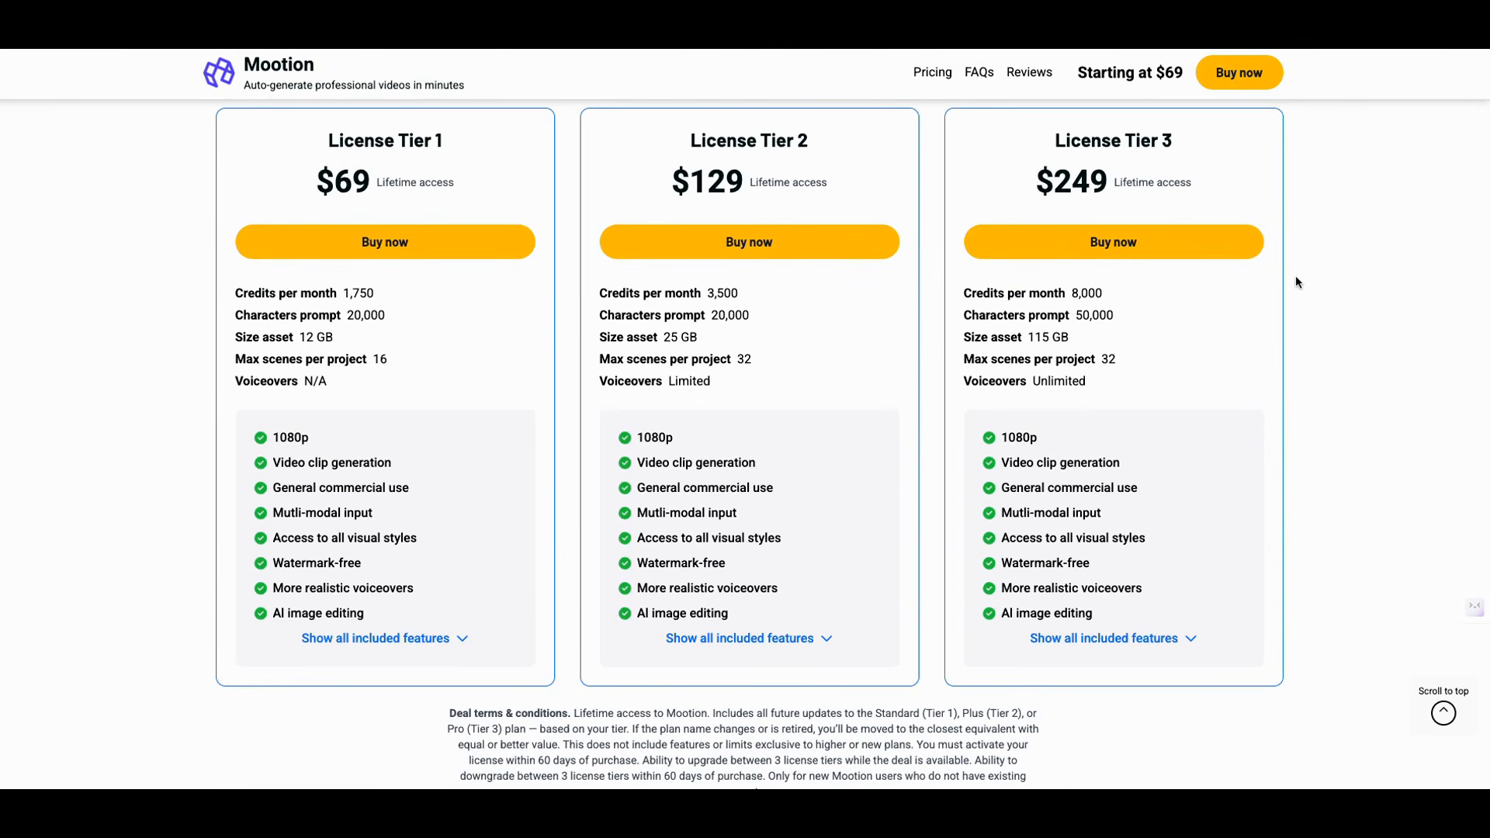
- Review the deal page's introduction, feature highlights and plan prices once more, ending back at the Mootion banner
scroll(1242, 291, up, 10)
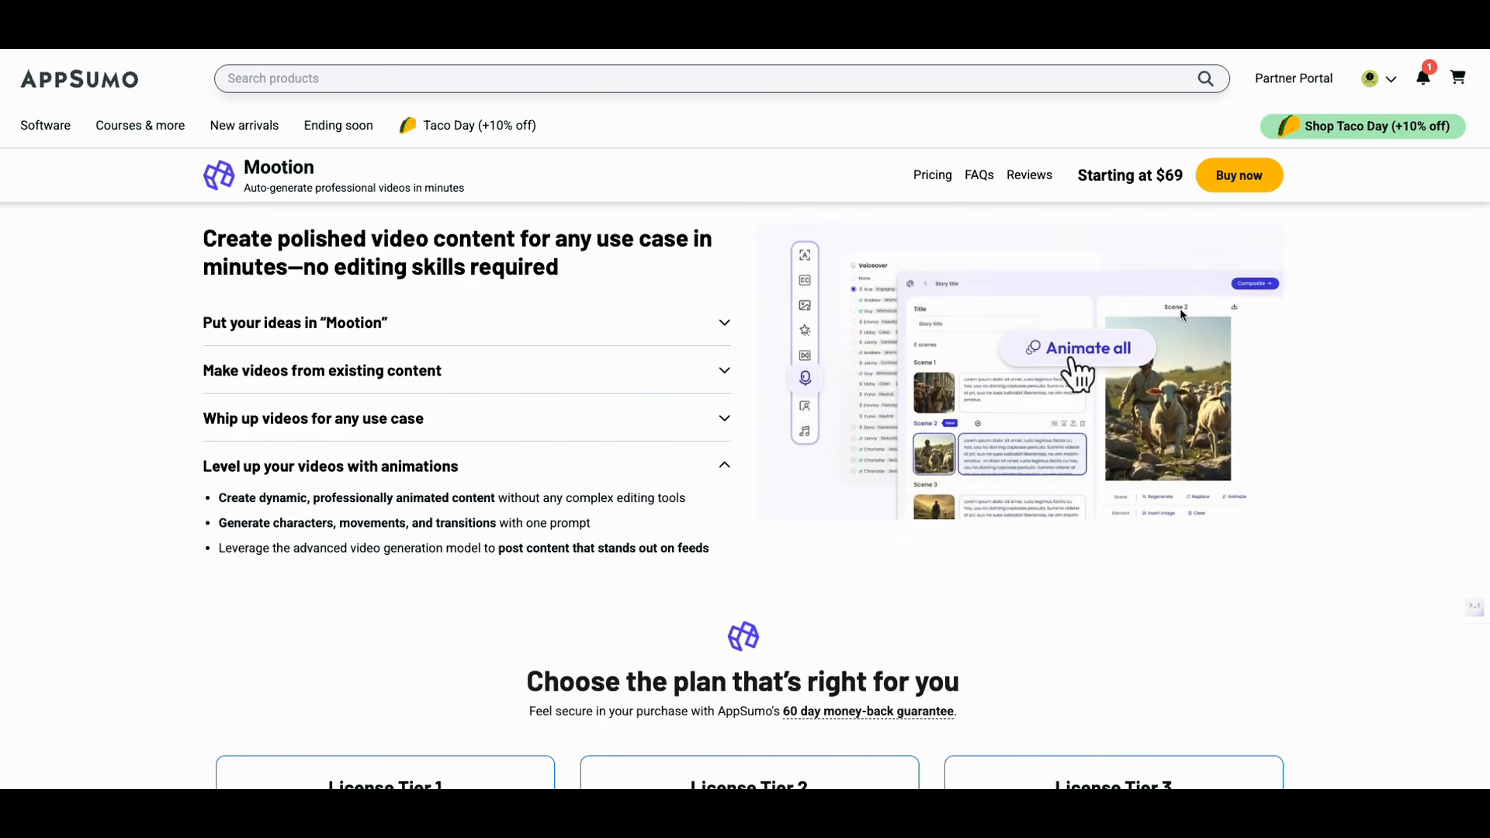
scroll(1276, 291, up, 6)
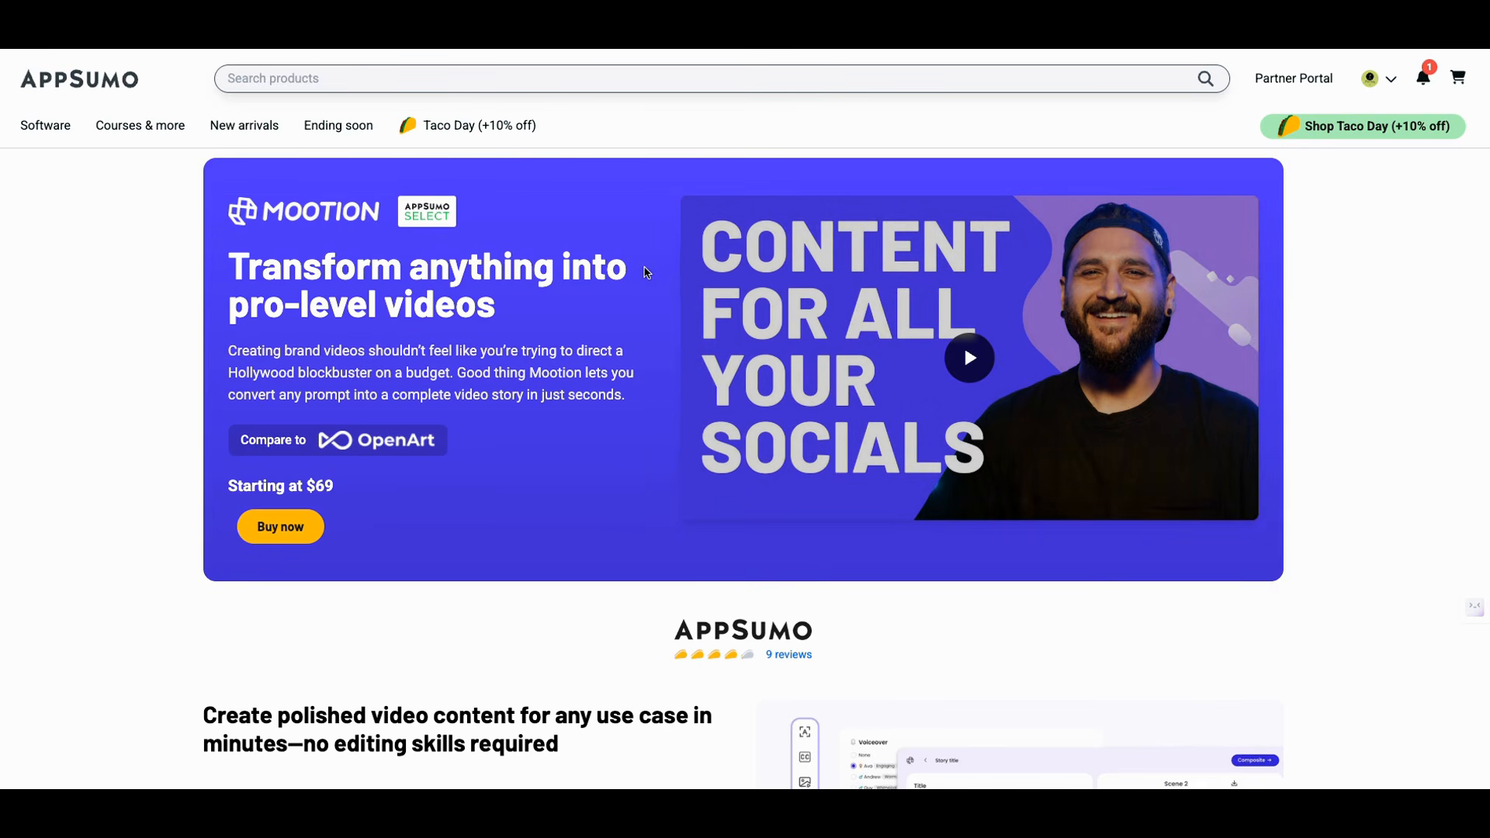
scroll(572, 275, down, 1)
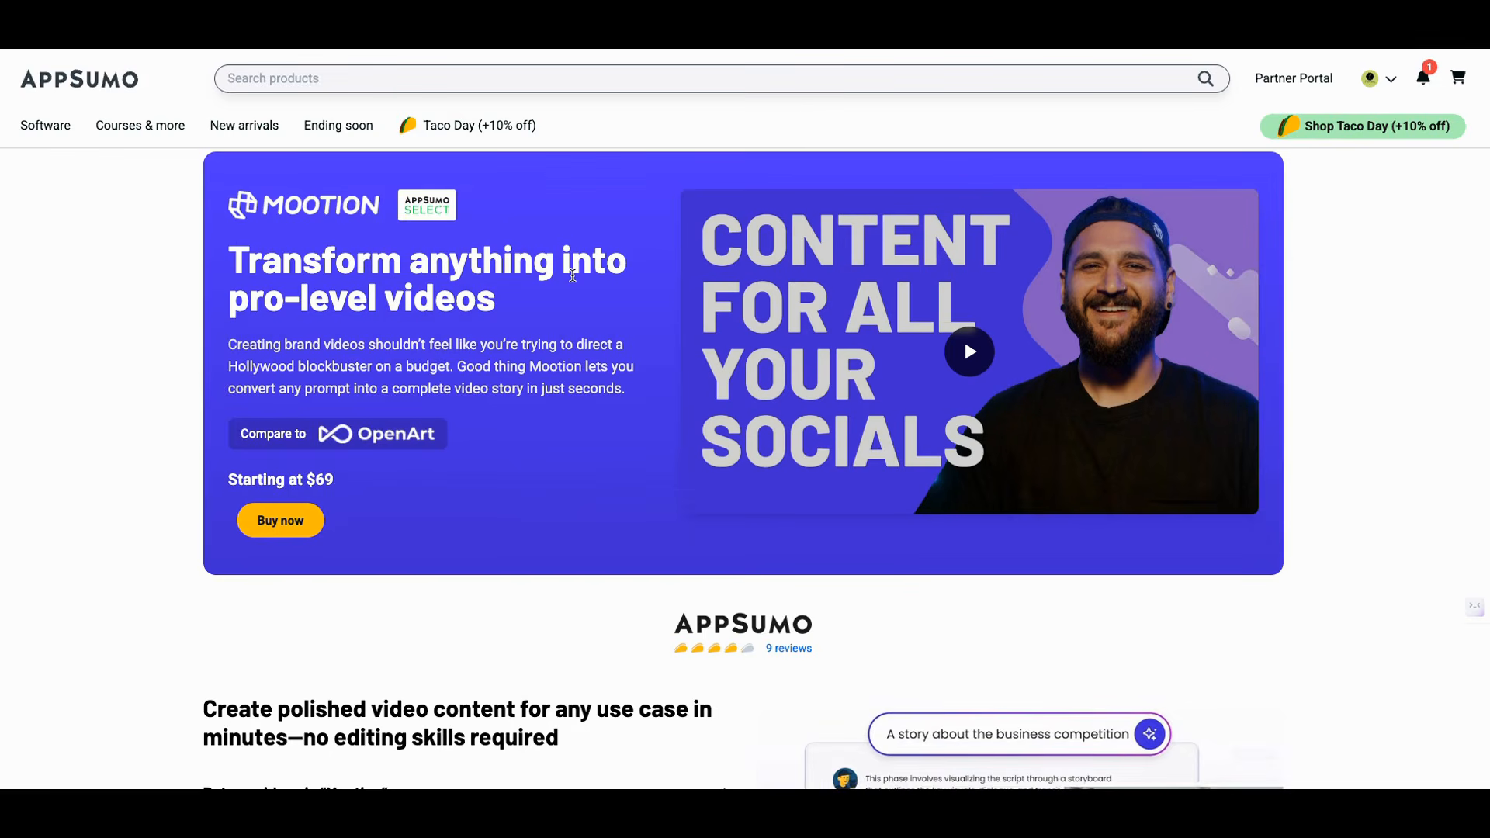
scroll(572, 276, down, 5)
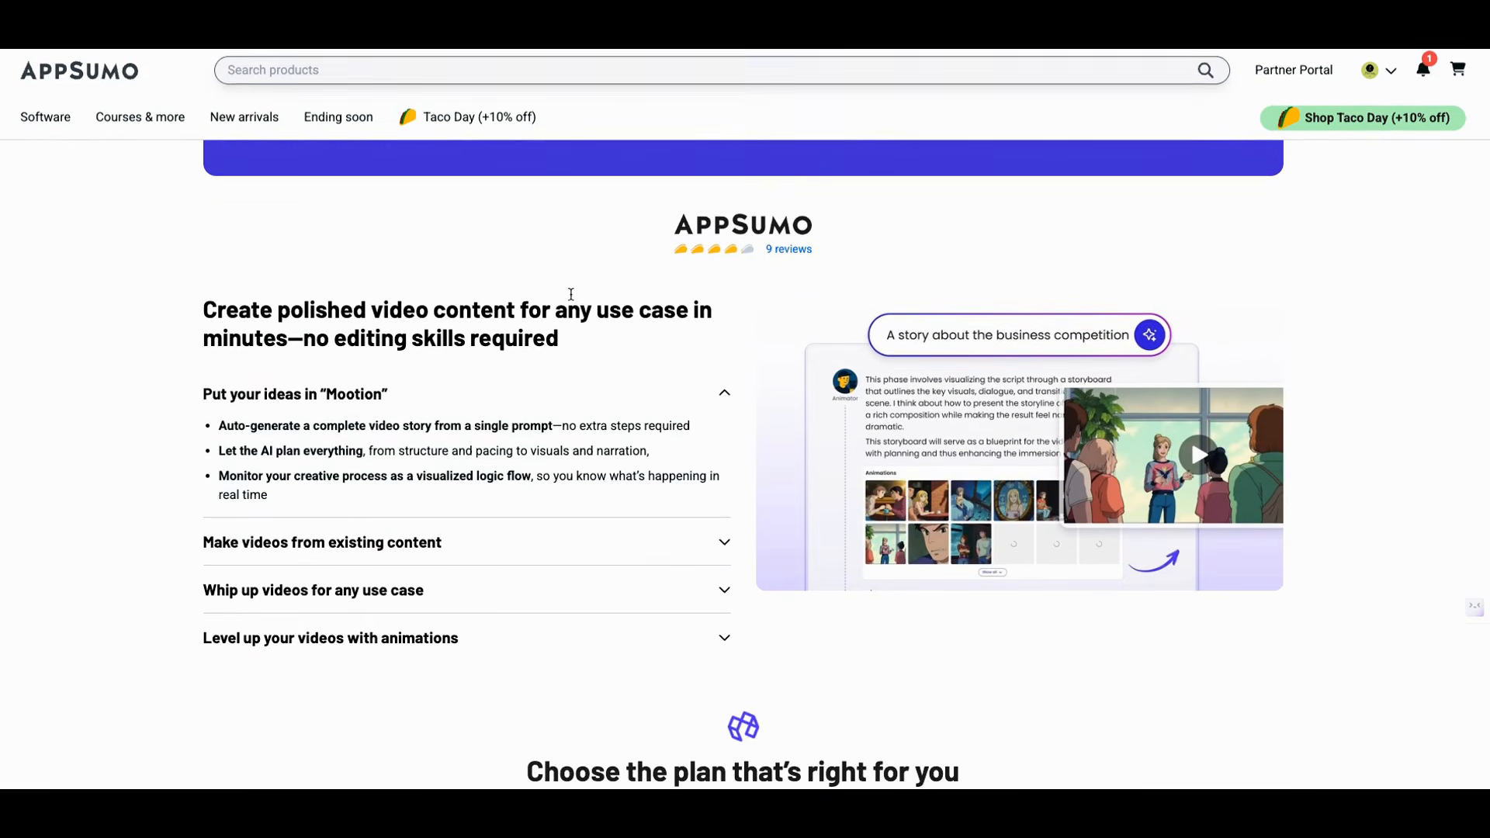
scroll(571, 294, down, 7)
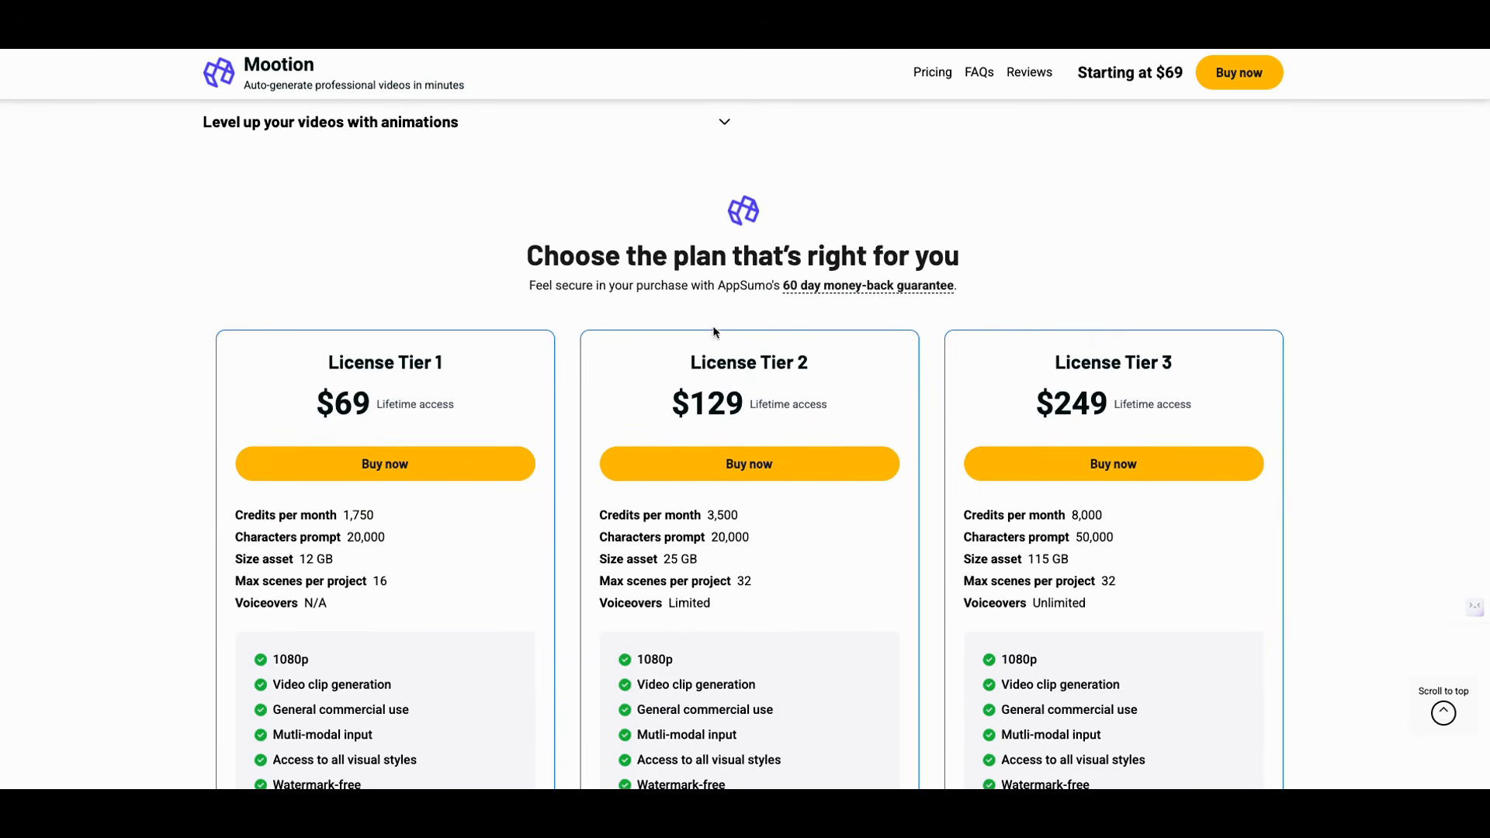
scroll(807, 285, up, 4)
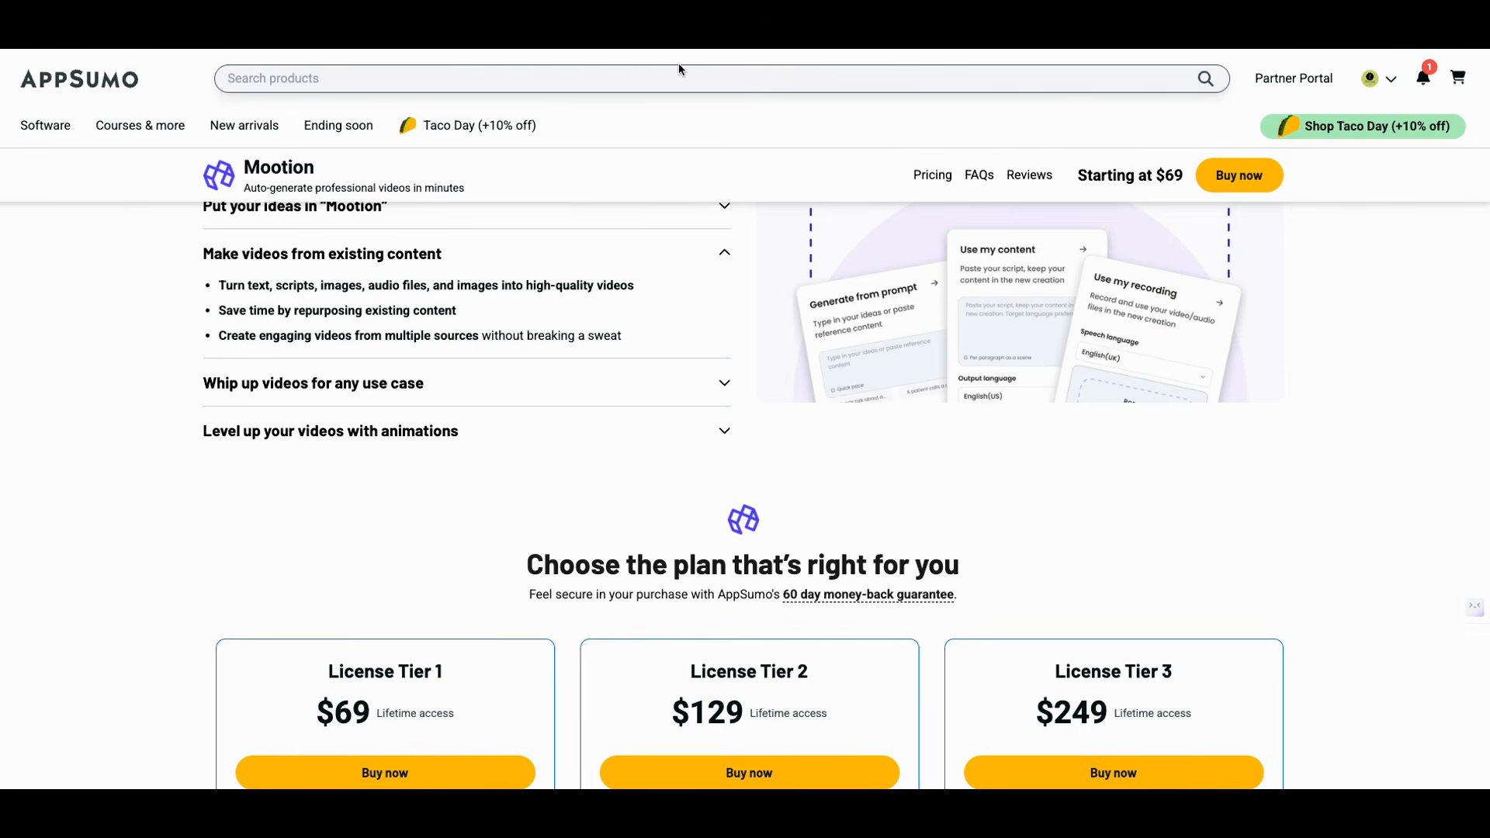
scroll(678, 136, up, 10)
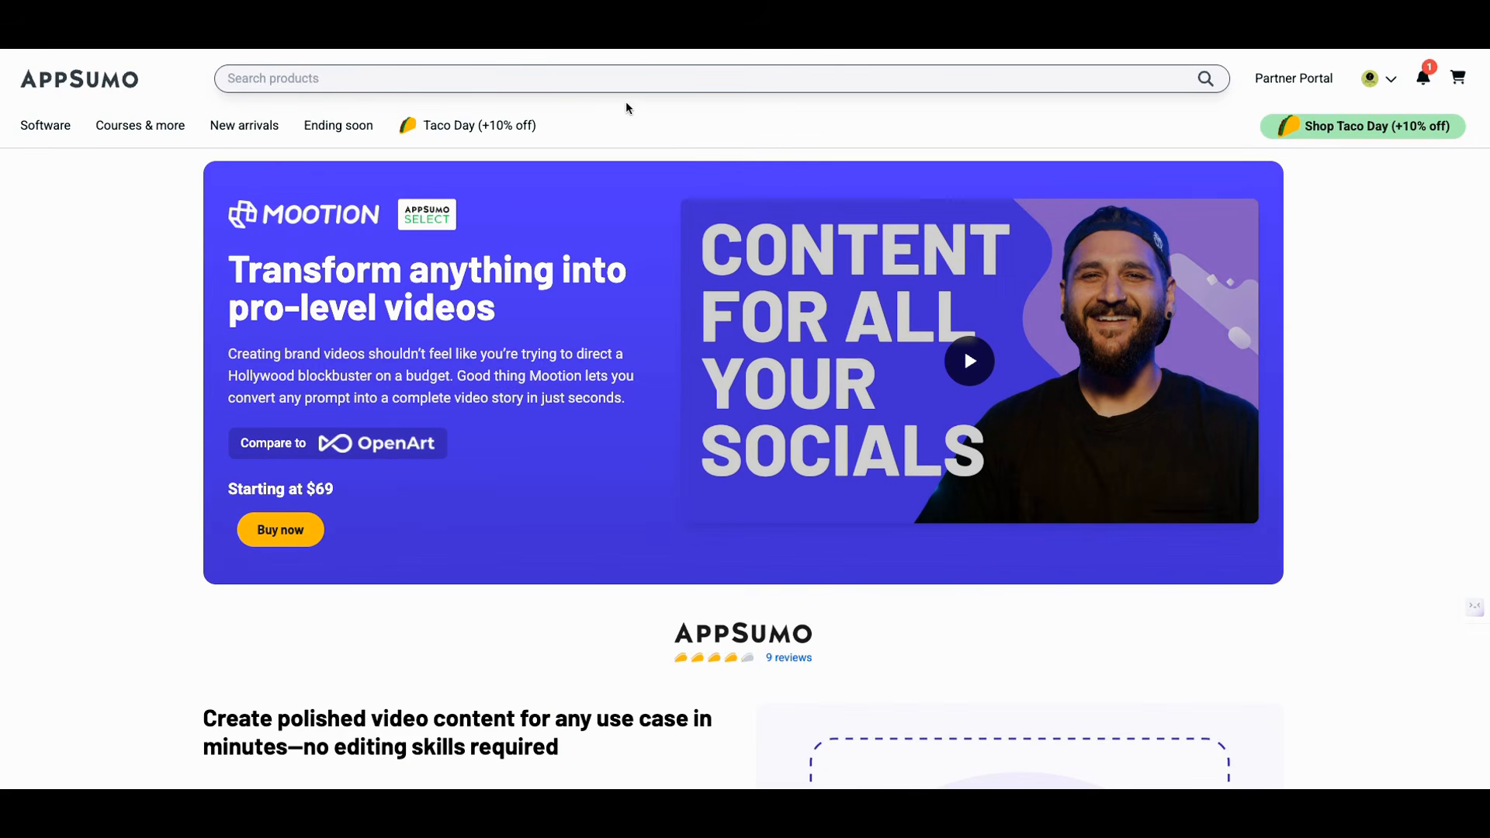